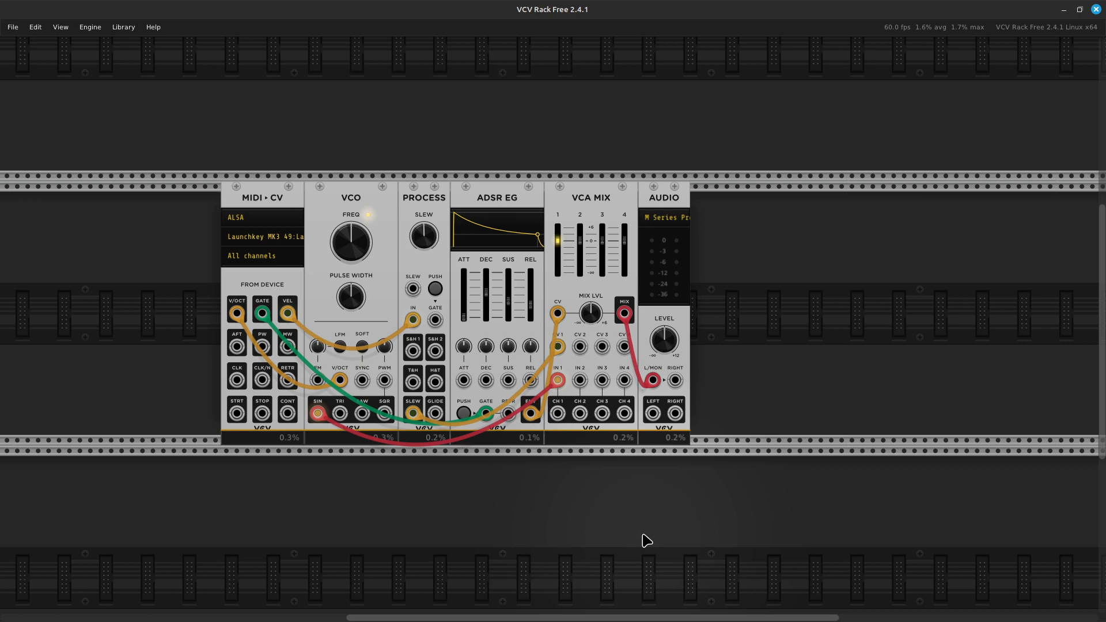
Lower the sustain of the ADSR EG module to its minimum
{"action": "key", "text": "ctrl+equal"}
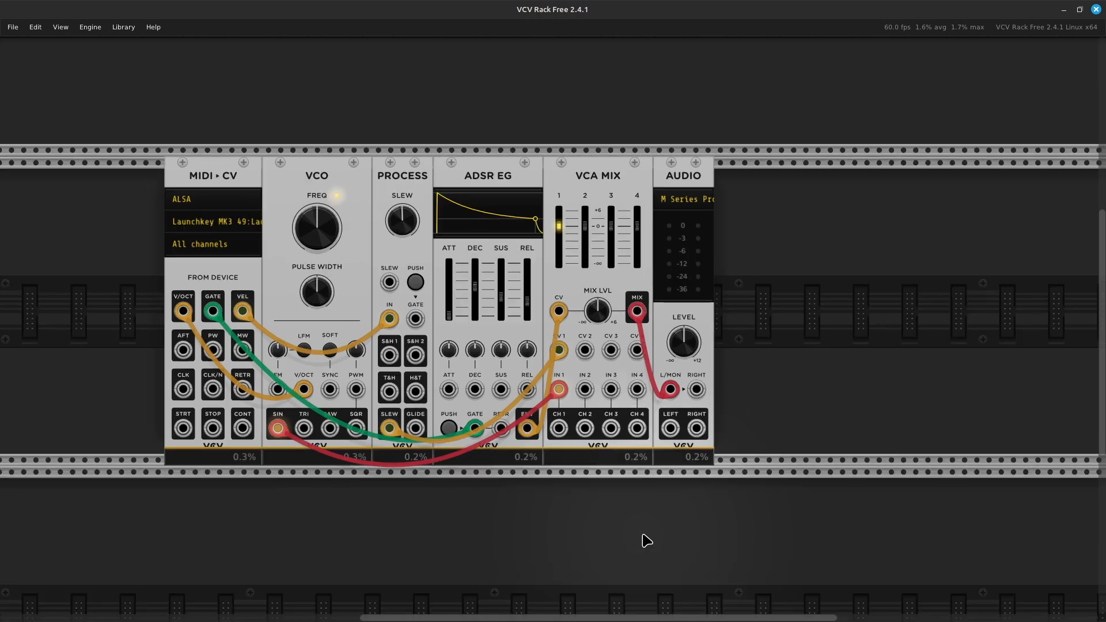
{"action": "key", "text": "ctrl+equal"}
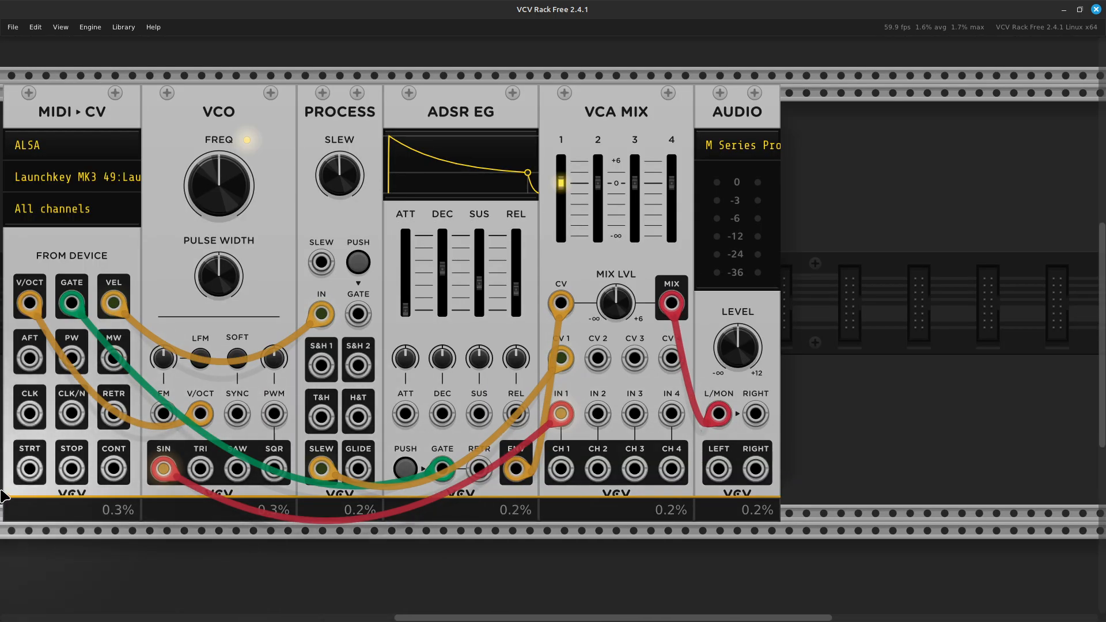
{"action": "key", "text": "Left"}
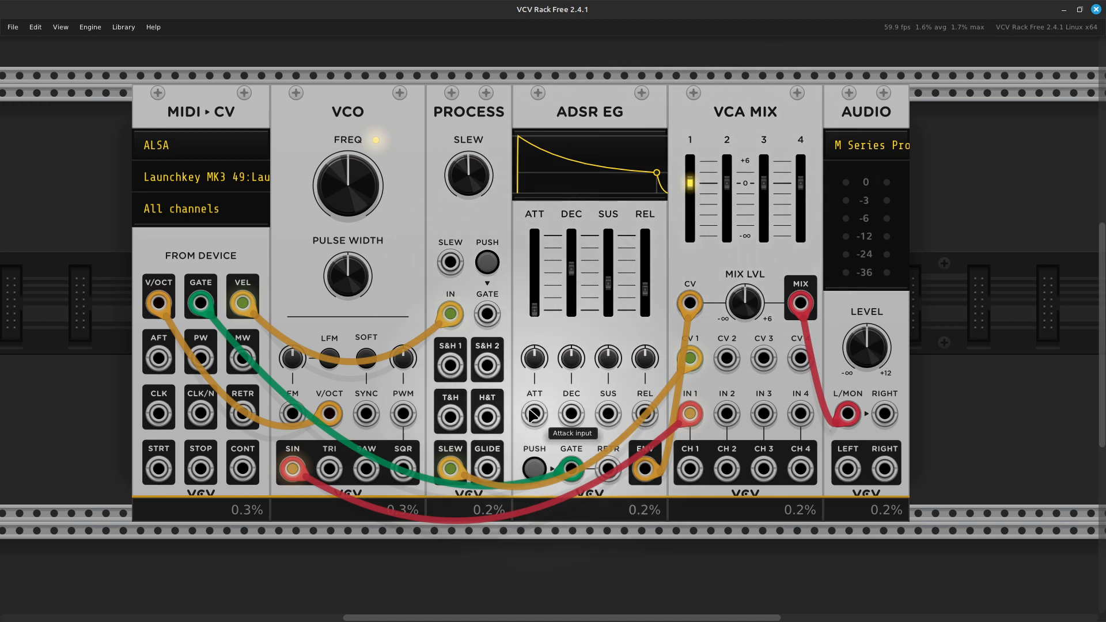
{"action": "mouse_move", "coordinate": [541, 276]}
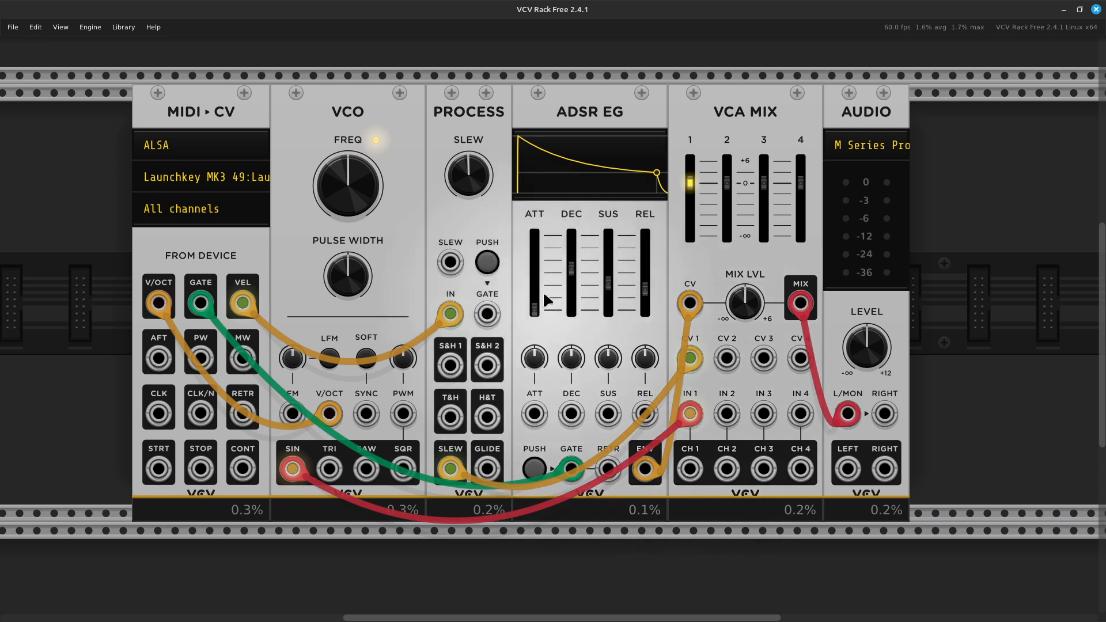
{"action": "mouse_move", "coordinate": [471, 190]}
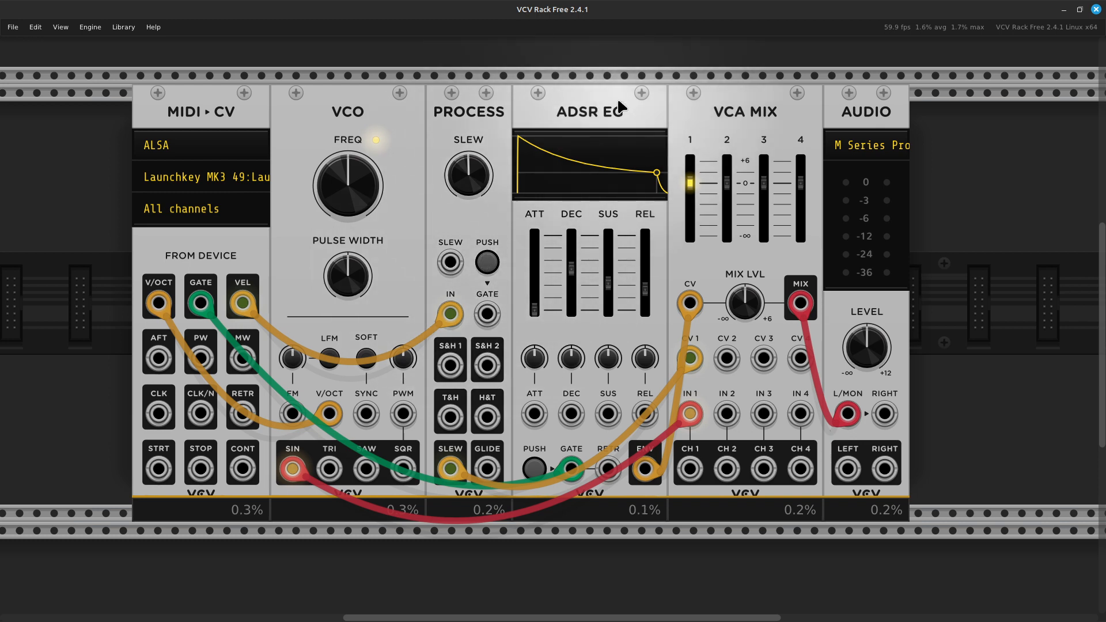
{"action": "mouse_move", "coordinate": [603, 278]}
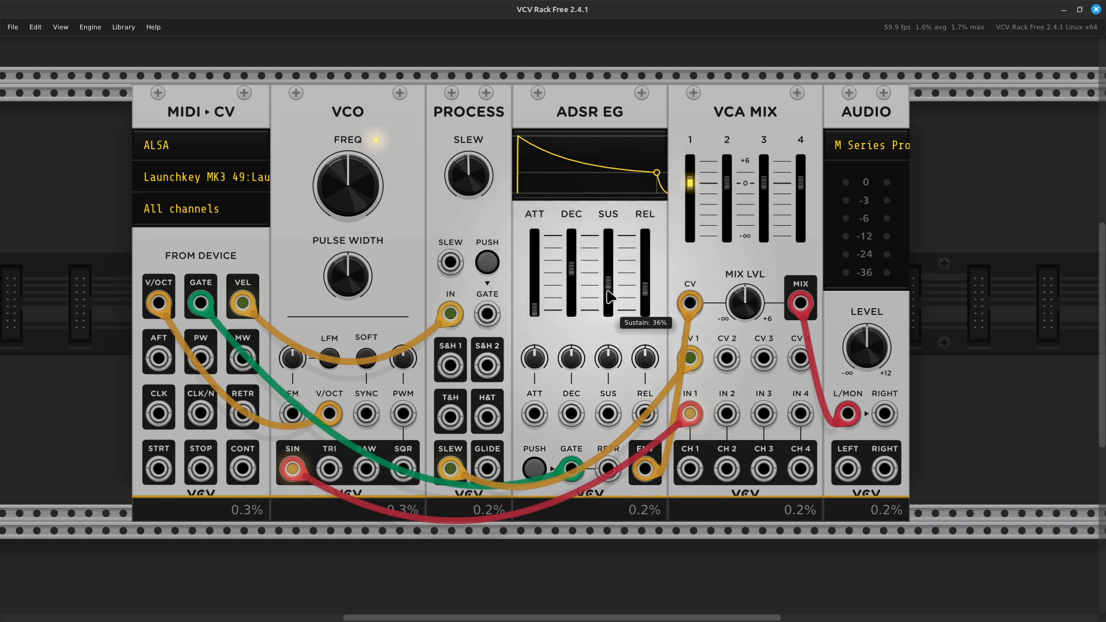
{"action": "mouse_move", "coordinate": [608, 283]}
{"action": "left_mouse_down"}
{"action": "mouse_move", "coordinate": [608, 311]}
{"action": "mouse_move", "coordinate": [608, 291]}
{"action": "left_mouse_up"}
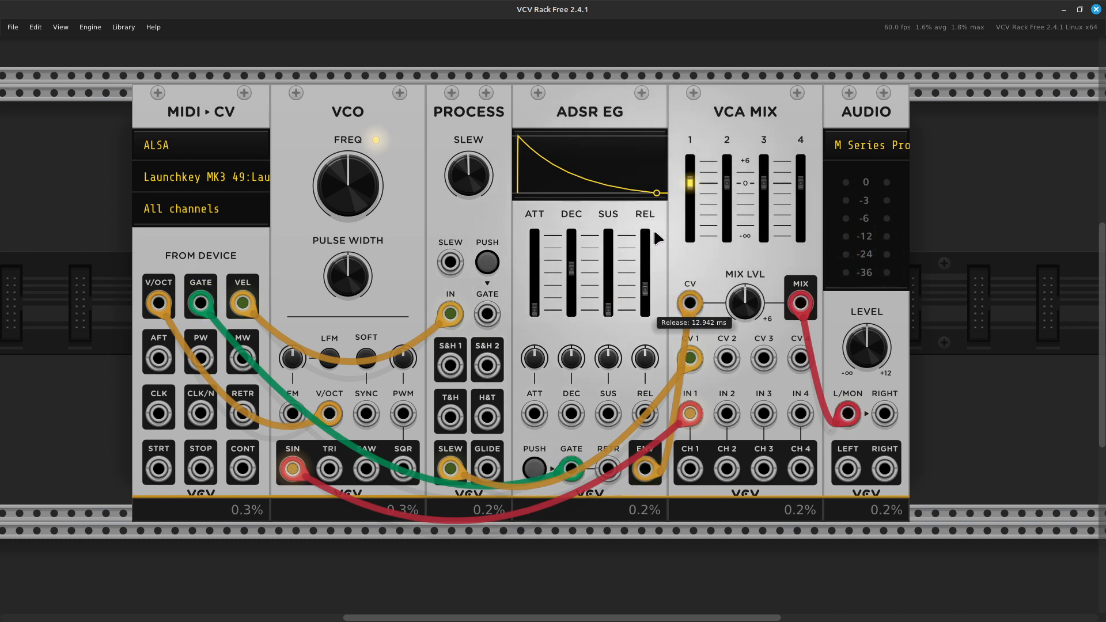
{"action": "left_click_drag", "start_coordinate": [609, 313], "coordinate": [608, 317]}
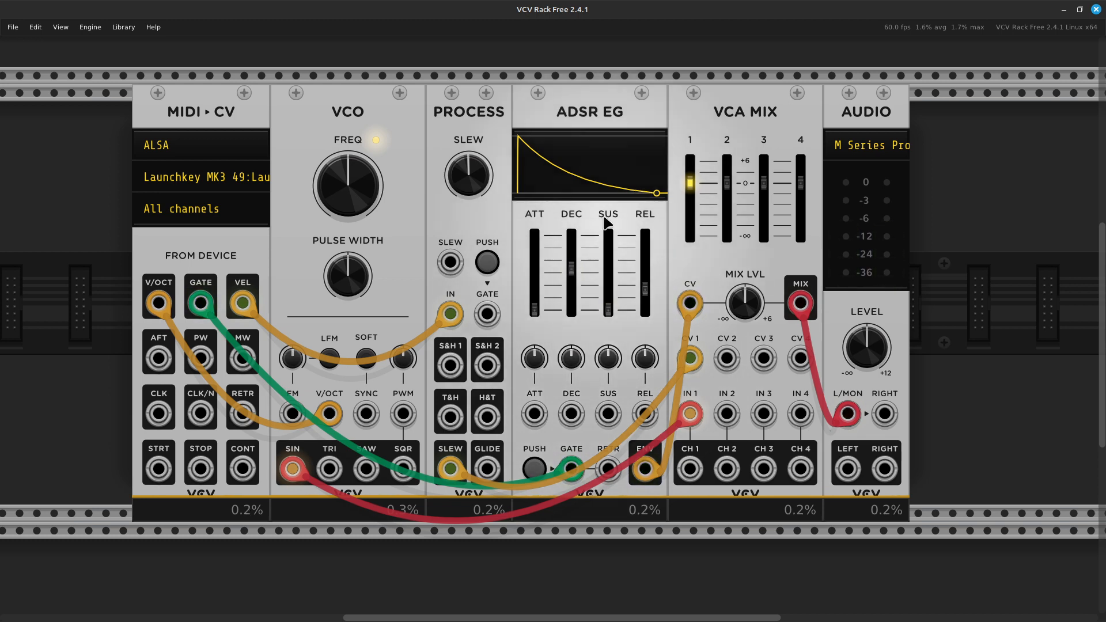
Shift the PROCESS, ADSR EG, VCA MIX and AUDIO modules together along the rack to open a gap after the VCO
{"action": "left_click", "coordinate": [478, 105], "text": "shift"}
{"action": "left_click", "coordinate": [554, 91], "text": "shift"}
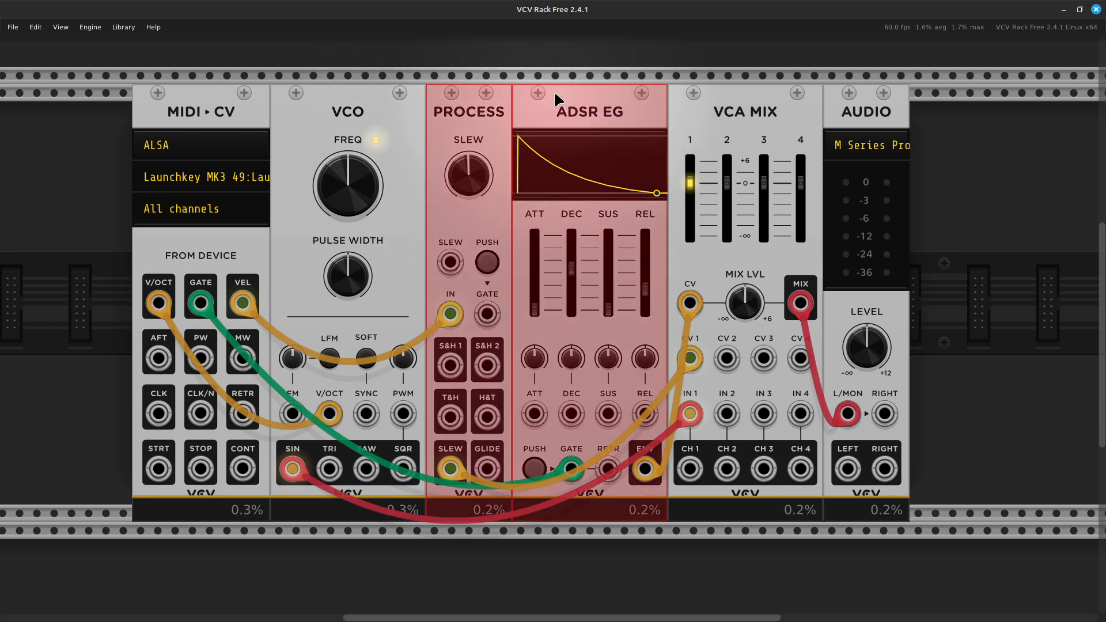
{"action": "left_click", "coordinate": [696, 93], "text": "shift"}
{"action": "left_click", "coordinate": [869, 102], "text": "shift"}
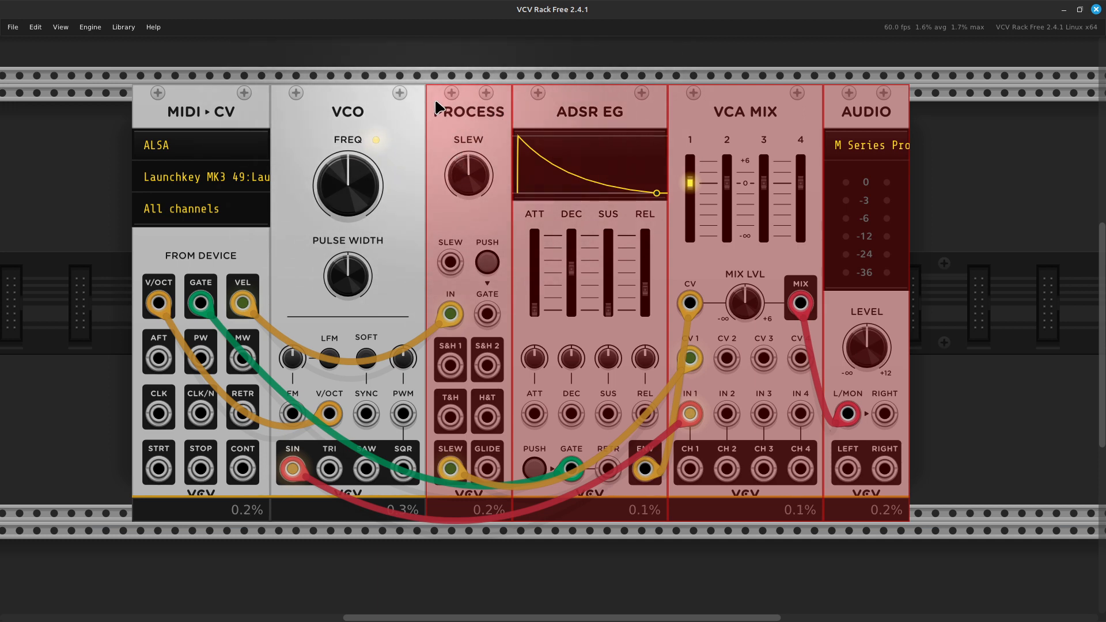
{"action": "left_click_drag", "start_coordinate": [436, 107], "coordinate": [707, 99]}
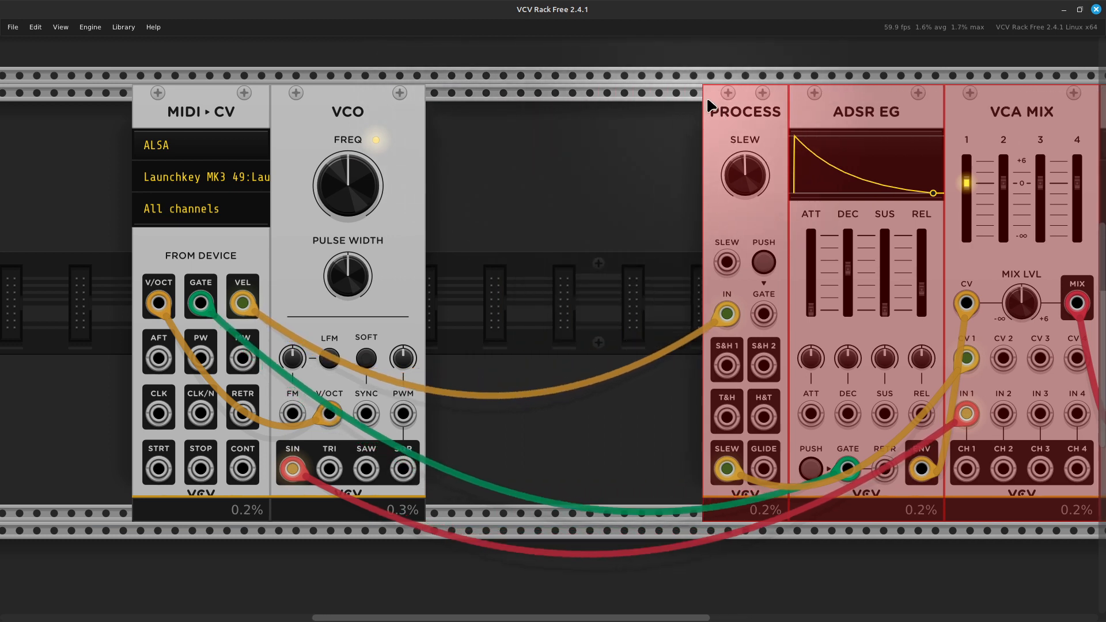
{"action": "left_click", "coordinate": [581, 266]}
Find the VCV VCO with the search "vco" and place a second one directly beside the existing VCO
{"action": "right_click", "coordinate": [524, 255]}
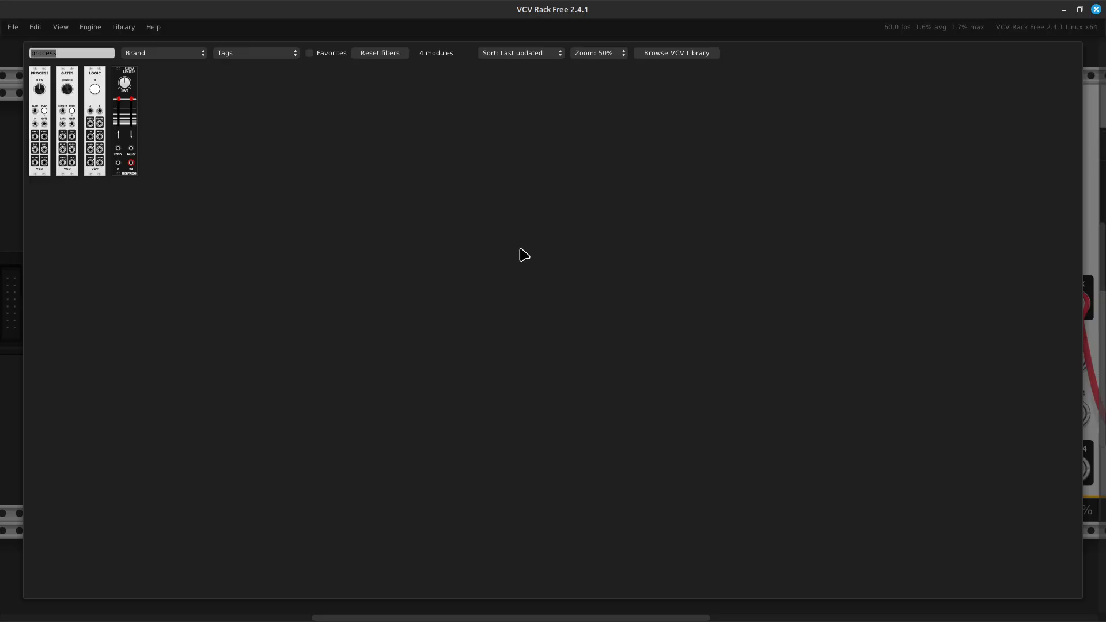
{"action": "key", "text": "BackSpace"}
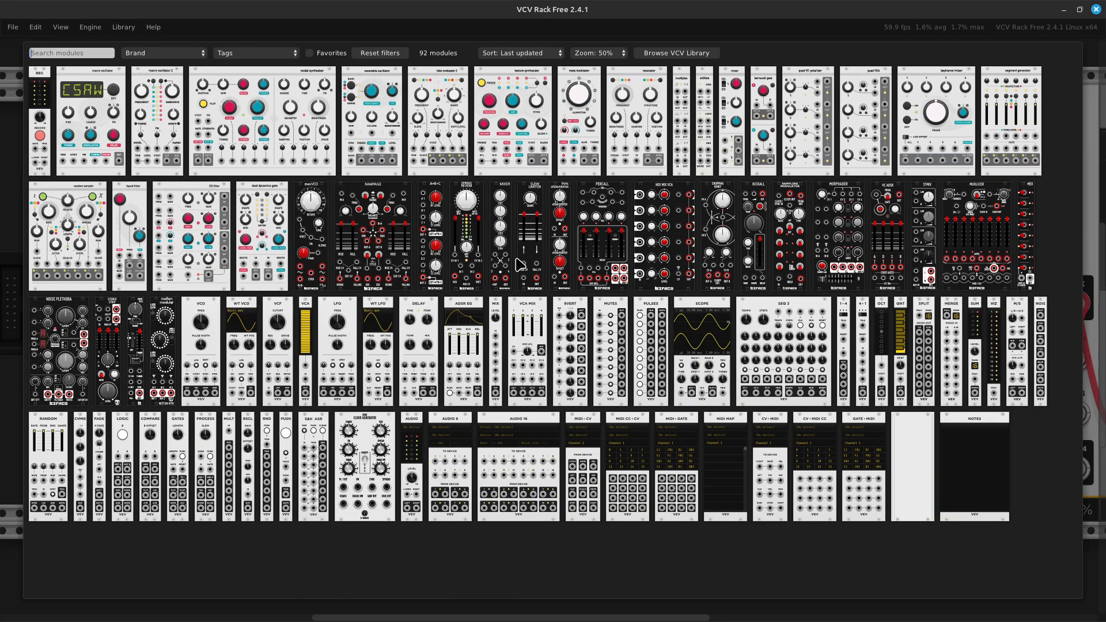
{"action": "type", "text": "vco"}
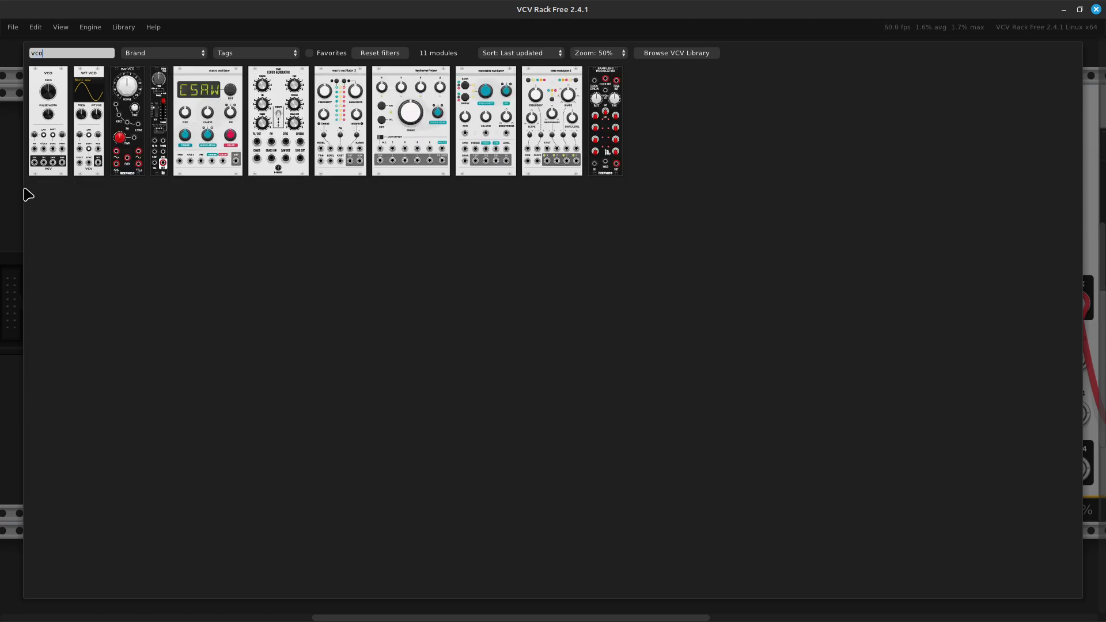
{"action": "left_click_drag", "start_coordinate": [43, 167], "coordinate": [511, 107]}
{"action": "left_click_drag", "start_coordinate": [532, 96], "coordinate": [516, 99]}
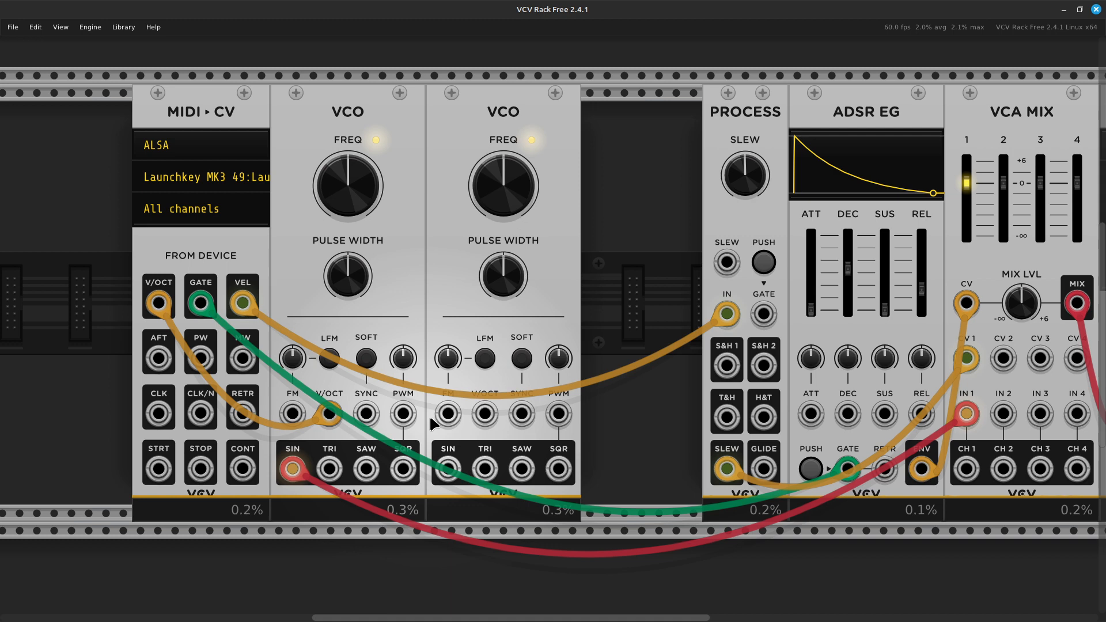
Patch a yellow cable from the second VCO's sine output to the first VCO's FM input and set its frequency modulation to about 40%
{"action": "right_click", "coordinate": [448, 477]}
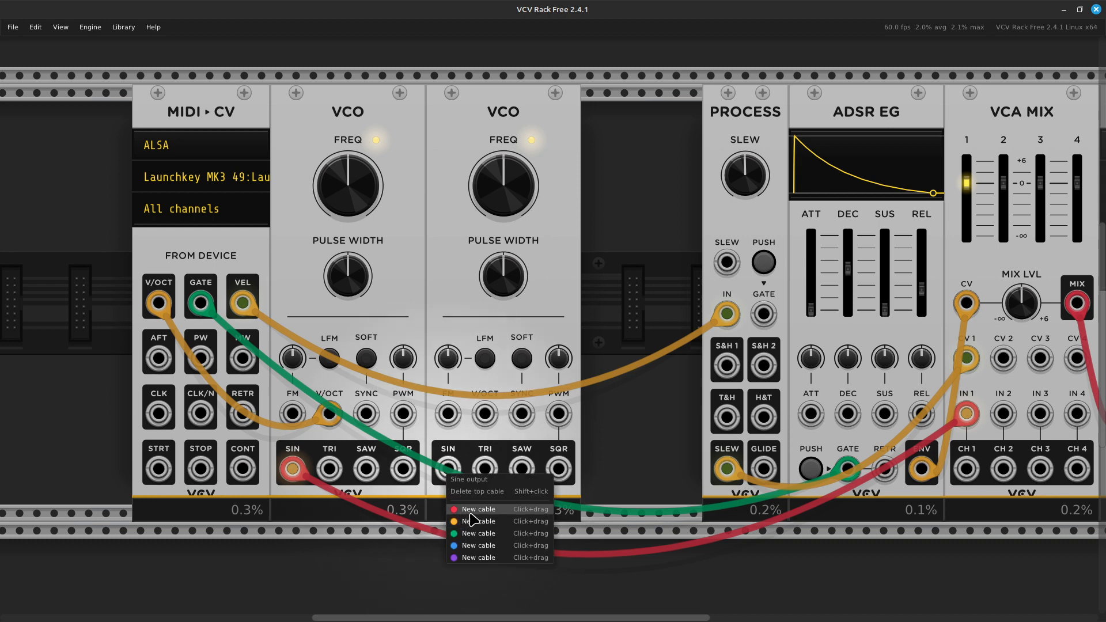
{"action": "left_click_drag", "start_coordinate": [472, 521], "coordinate": [293, 427]}
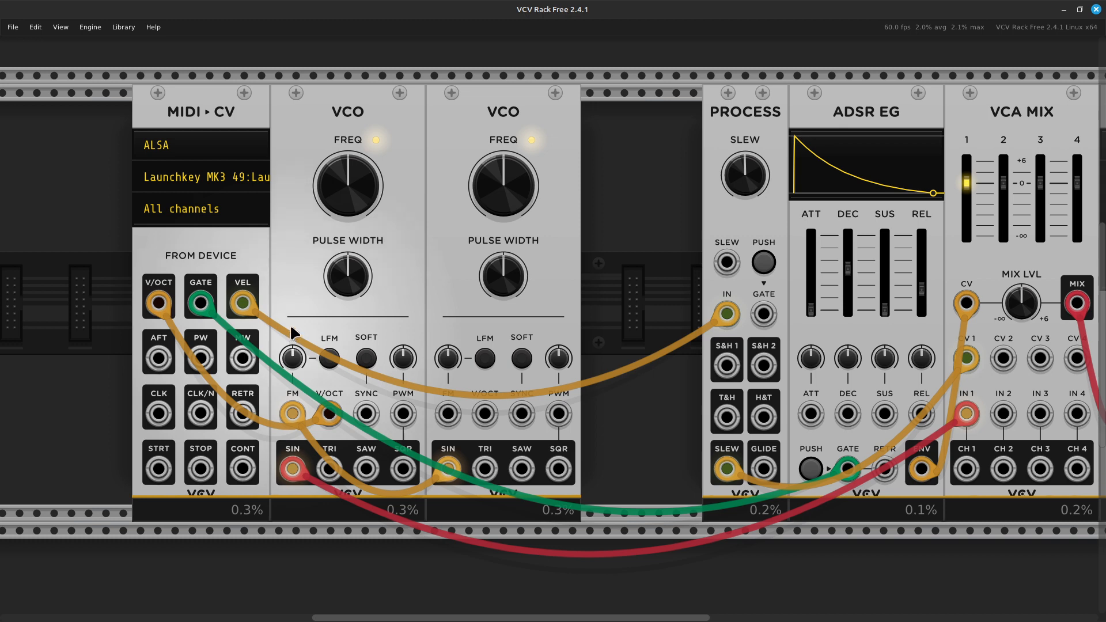
{"action": "left_click_drag", "start_coordinate": [292, 356], "coordinate": [293, 276]}
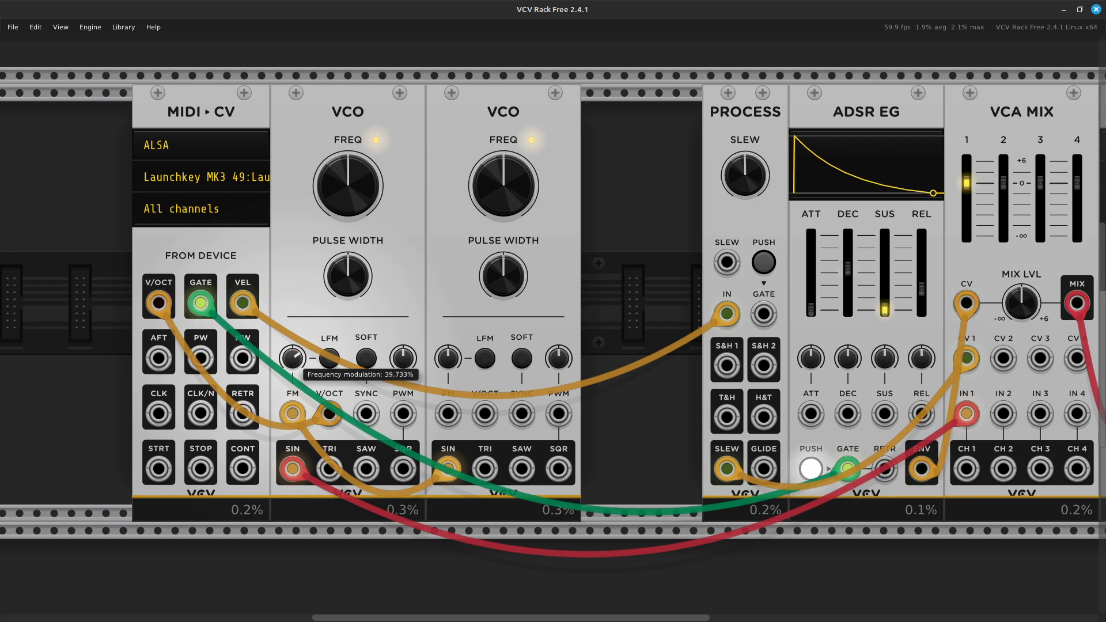
{"action": "left_click_drag", "start_coordinate": [293, 276], "coordinate": [293, 277]}
{"action": "left_click_drag", "start_coordinate": [293, 359], "coordinate": [292, 359]}
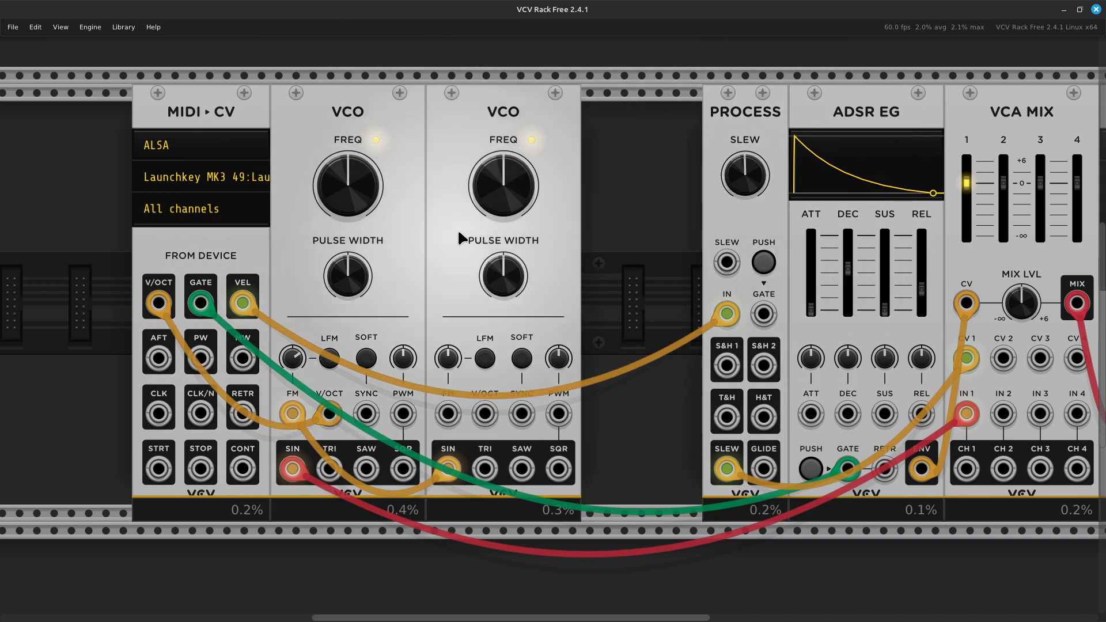
{"action": "mouse_move", "coordinate": [485, 186]}
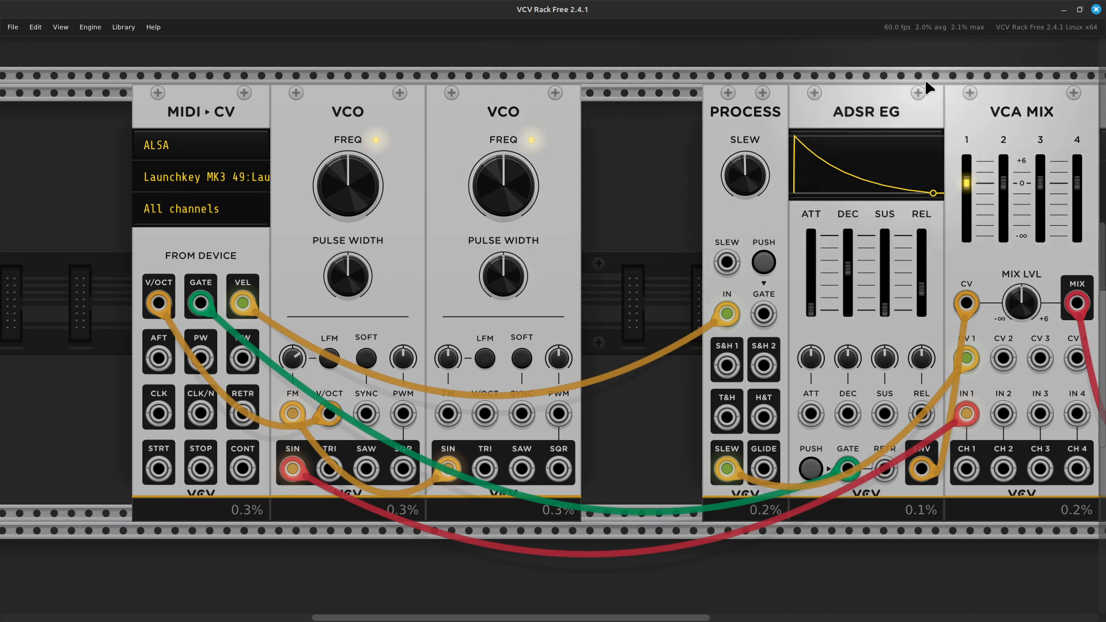
Move PROCESS, ADSR EG, VCA MIX and AUDIO together slightly farther from the second VCO to widen the gap
{"action": "scroll", "coordinate": [925, 78], "scroll_direction": "right", "scroll_amount": 3}
{"action": "scroll", "coordinate": [929, 86], "scroll_direction": "right", "scroll_amount": 2}
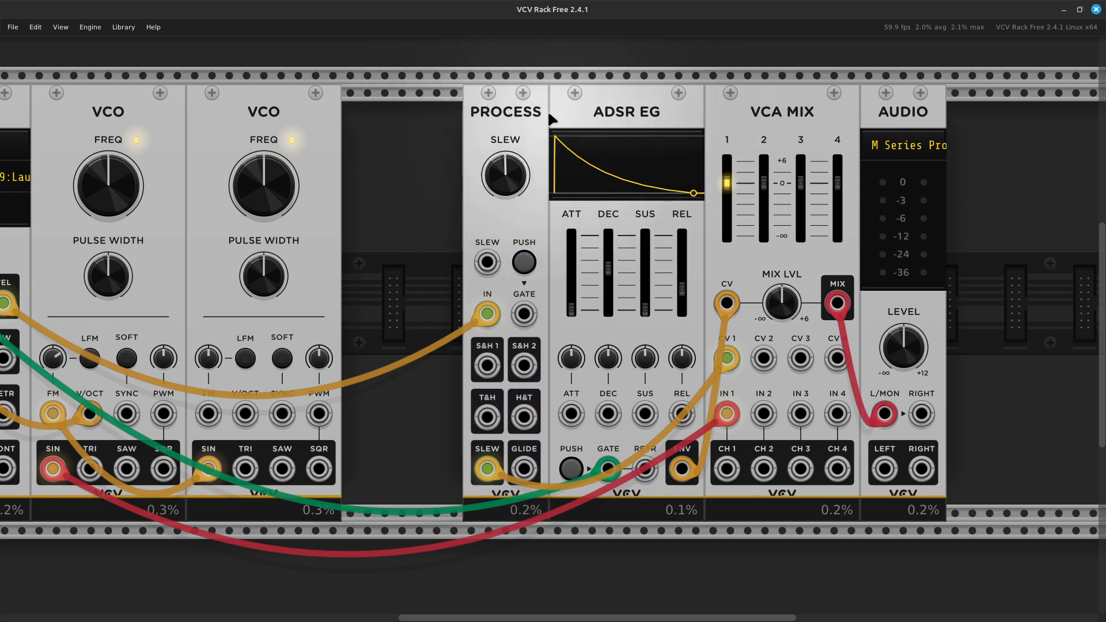
{"action": "left_click", "coordinate": [527, 119], "text": "shift"}
{"action": "left_click", "coordinate": [628, 120], "text": "shift"}
{"action": "left_click", "coordinate": [782, 108], "text": "shift"}
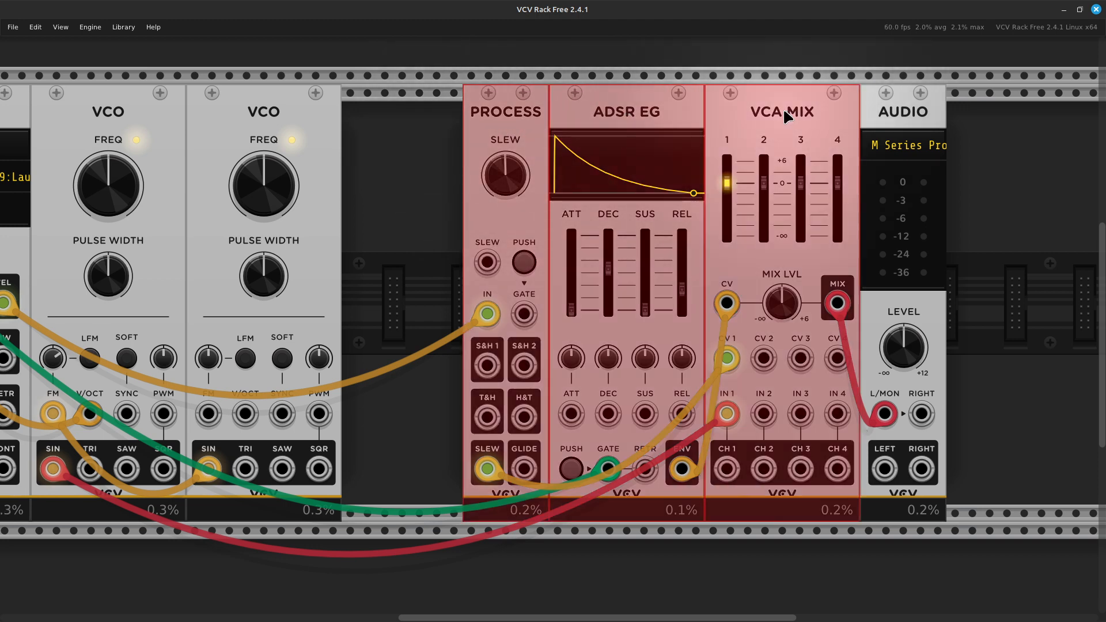
{"action": "left_click", "coordinate": [783, 109], "text": "shift"}
{"action": "left_click", "coordinate": [827, 116], "text": "shift"}
{"action": "left_click", "coordinate": [894, 119], "text": "shift"}
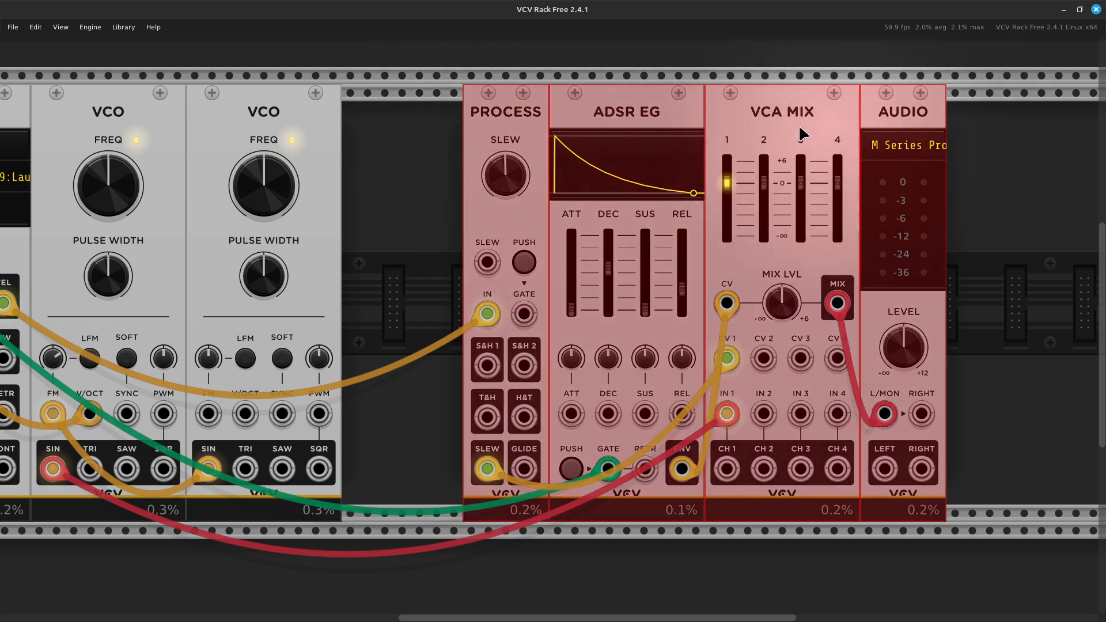
{"action": "left_click_drag", "start_coordinate": [495, 115], "coordinate": [513, 115]}
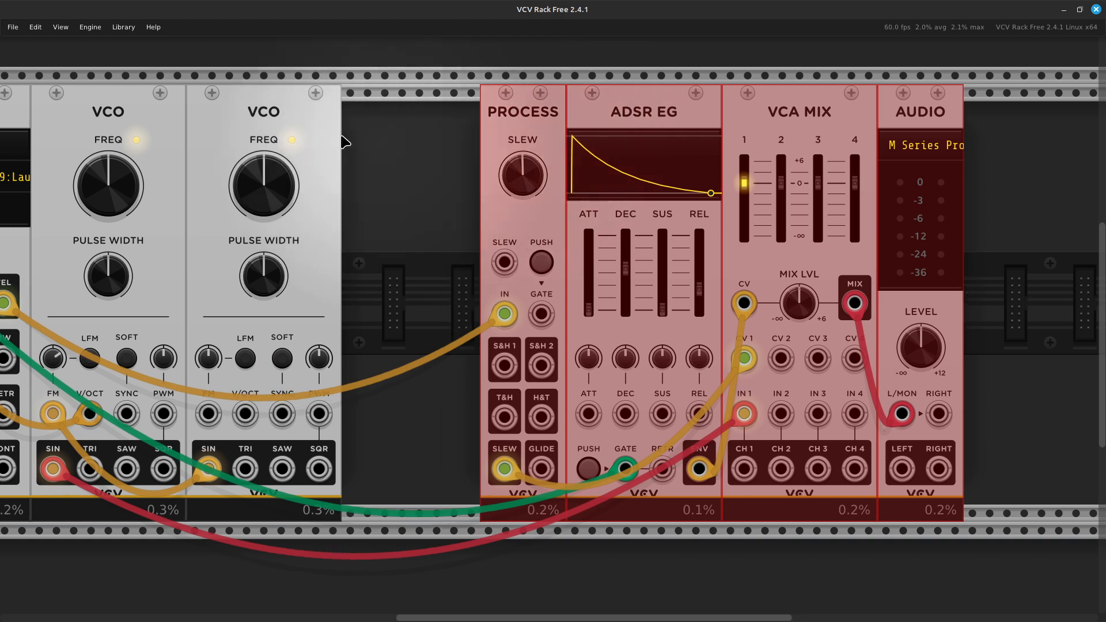
{"action": "left_click", "coordinate": [386, 164]}
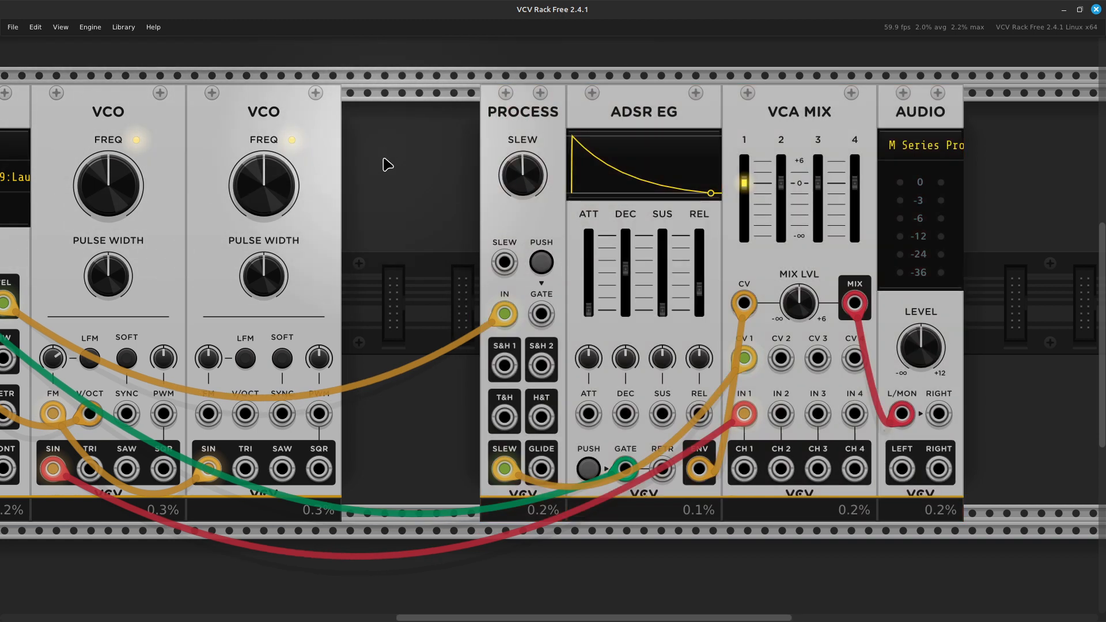
Add another ADSR EG between the second VCO and PROCESS using the search "eg", and lower its sustain and attack to minimum
{"action": "right_click", "coordinate": [382, 169]}
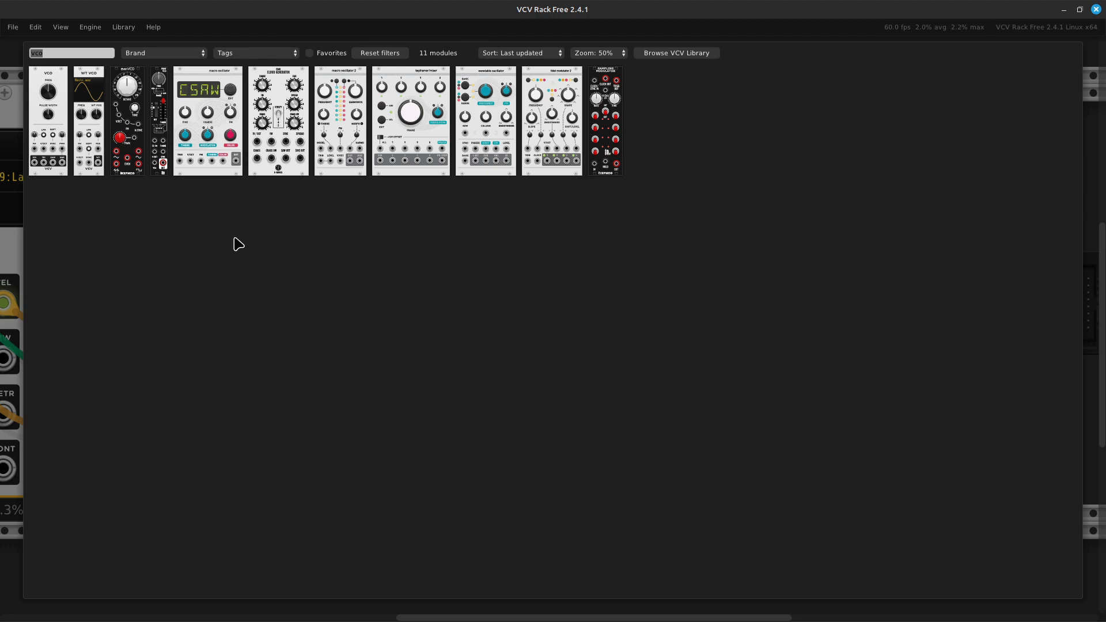
{"action": "type", "text": "eg"}
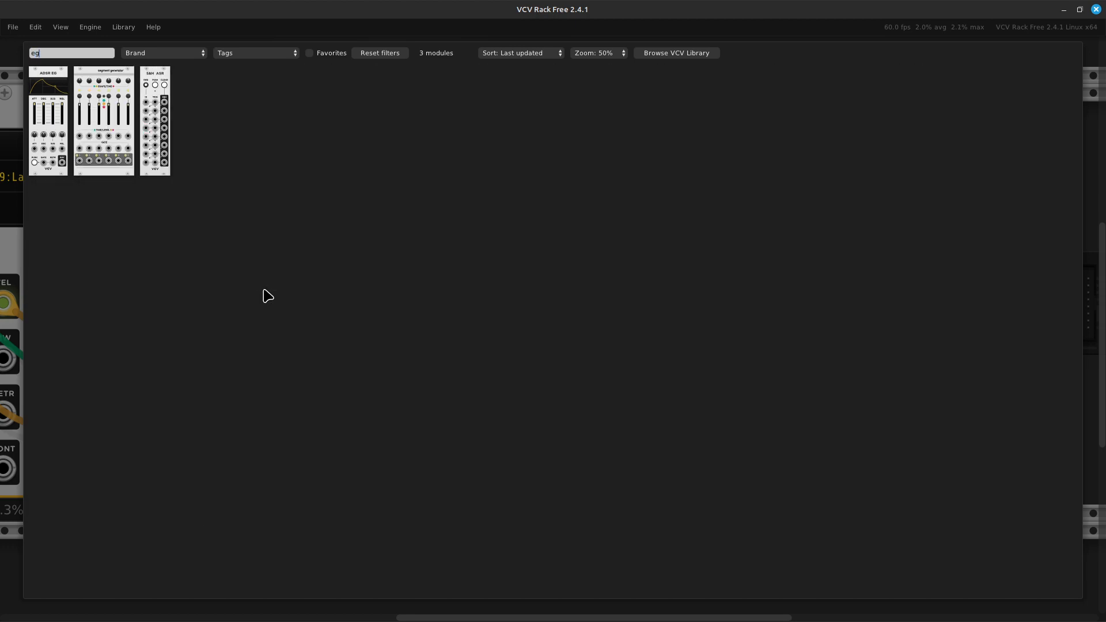
{"action": "left_click", "coordinate": [42, 159]}
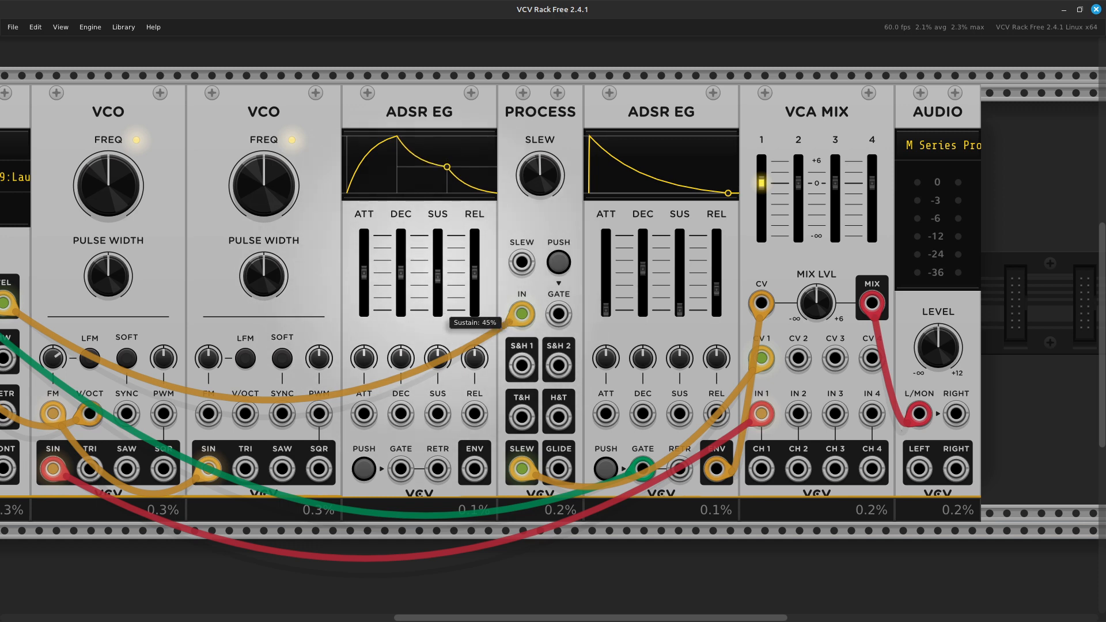
{"action": "left_click_drag", "start_coordinate": [437, 277], "coordinate": [438, 308]}
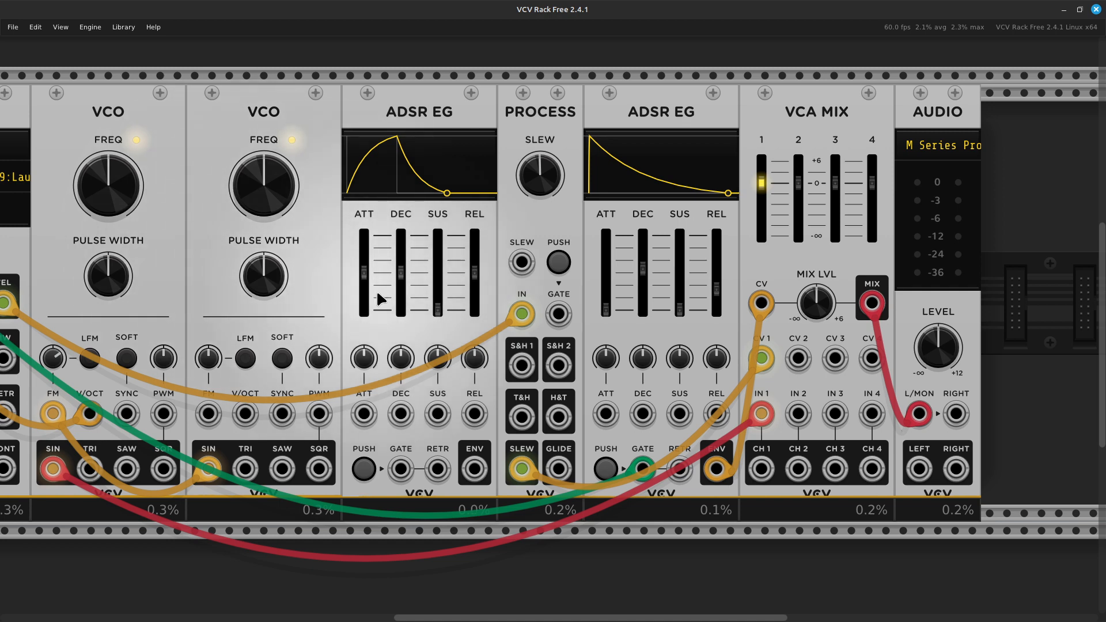
{"action": "left_click_drag", "start_coordinate": [368, 271], "coordinate": [368, 309]}
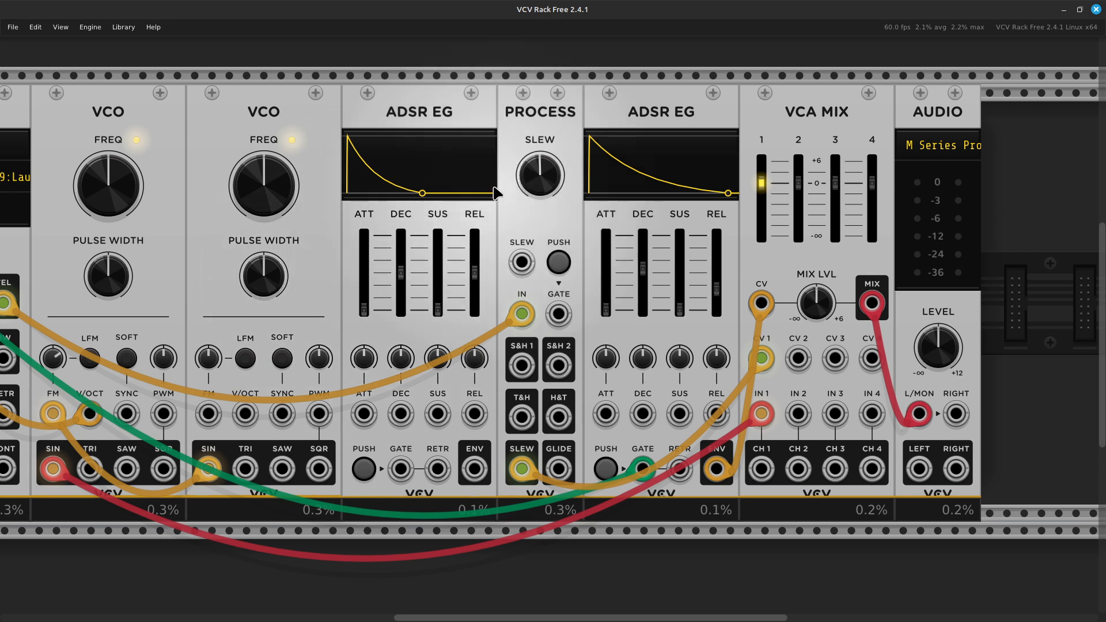
{"action": "left_click", "coordinate": [541, 120], "text": "shift"}
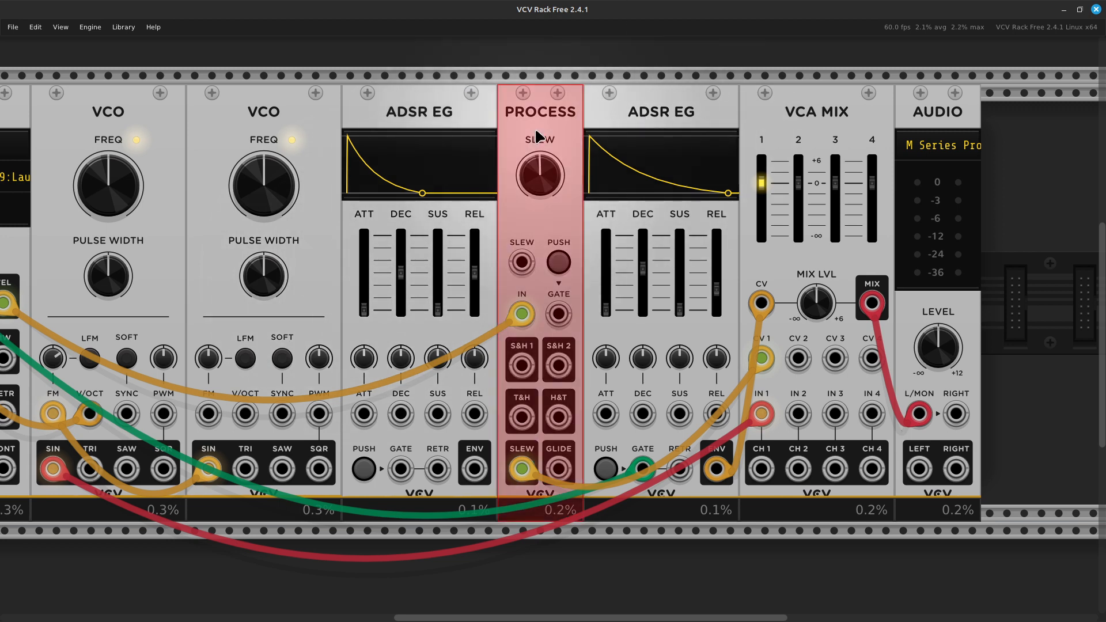
{"action": "left_click", "coordinate": [648, 128], "text": "shift"}
{"action": "left_click", "coordinate": [864, 112], "text": "shift"}
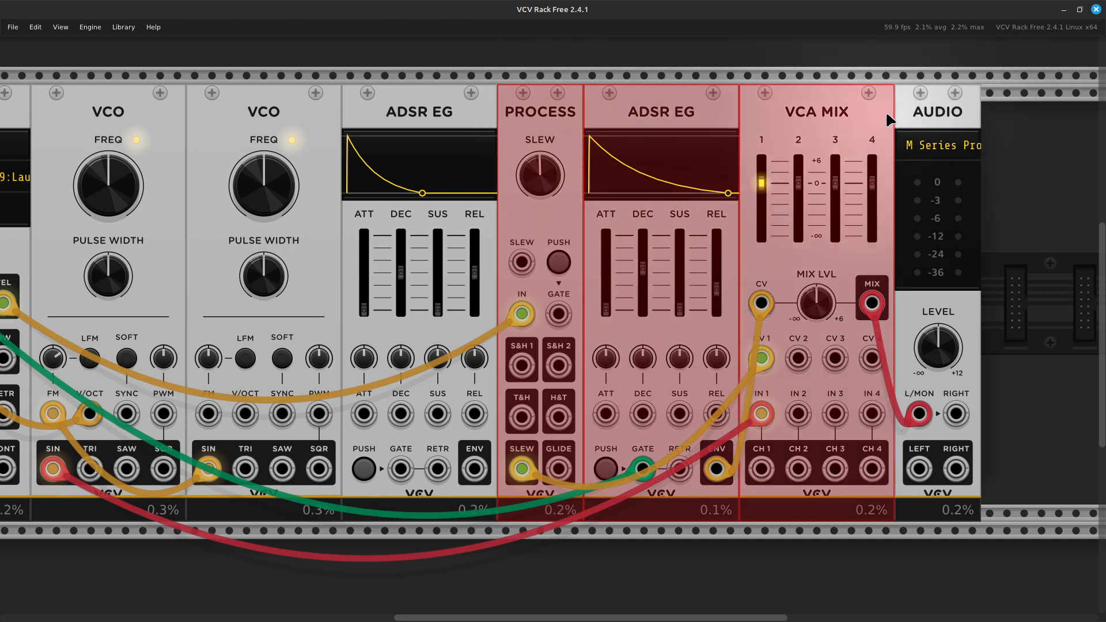
{"action": "left_click", "coordinate": [938, 122], "text": "shift"}
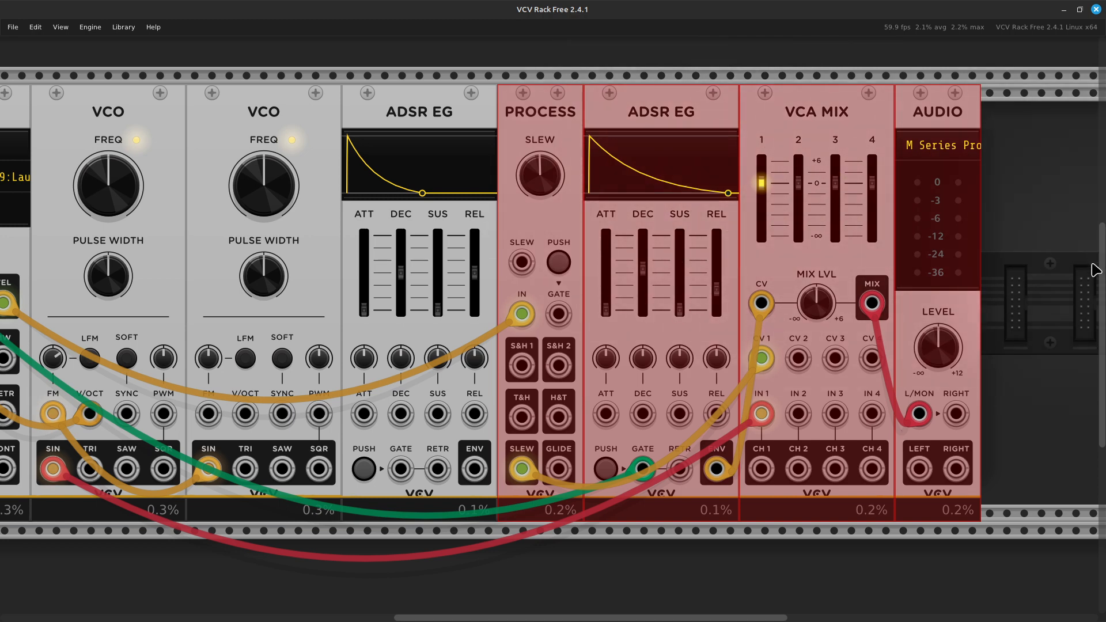
{"action": "left_click", "coordinate": [1060, 374]}
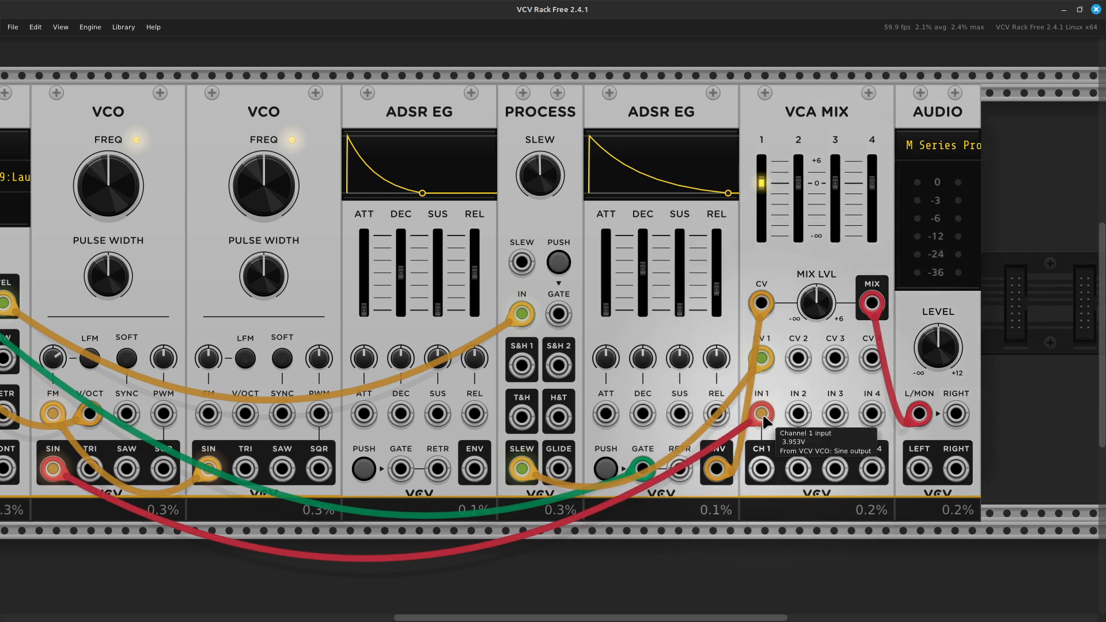
Move the first VCO's sine cable to VCA MIX IN 4, the slew cable to CV 4, and the second VCO's sine cable to IN 1
{"action": "left_click_drag", "start_coordinate": [771, 415], "coordinate": [871, 414]}
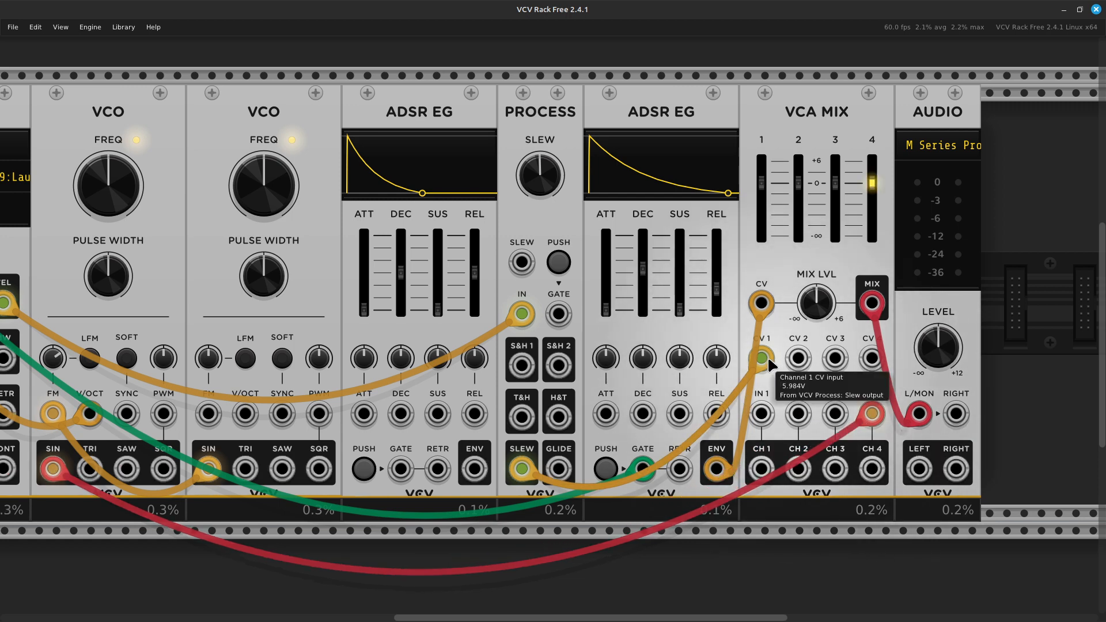
{"action": "left_click_drag", "start_coordinate": [768, 360], "coordinate": [871, 358]}
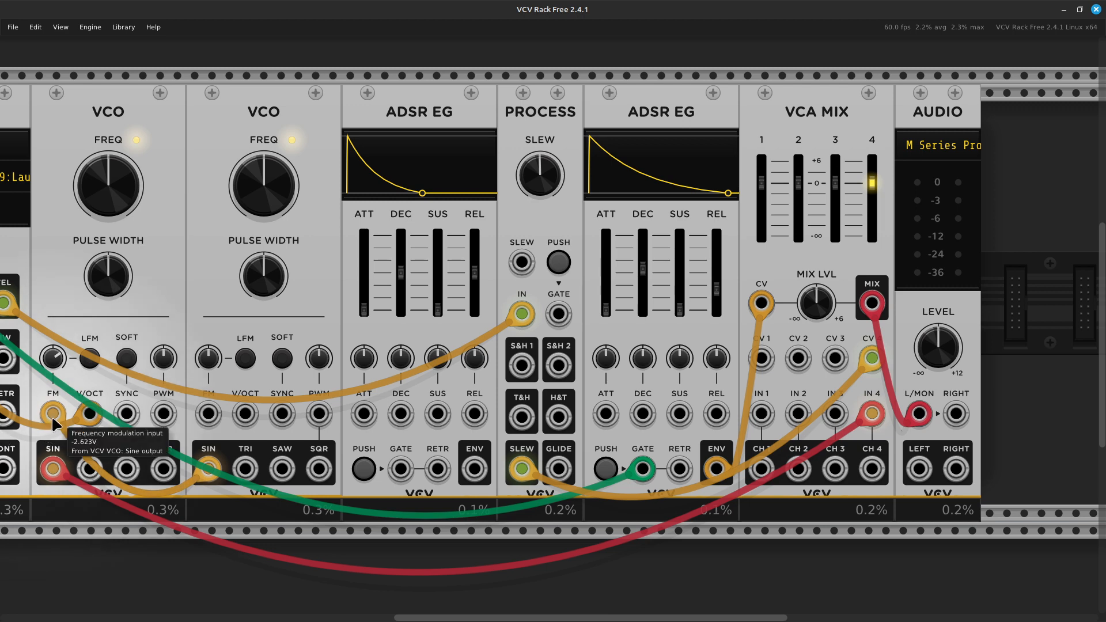
{"action": "left_click_drag", "start_coordinate": [57, 409], "coordinate": [762, 425]}
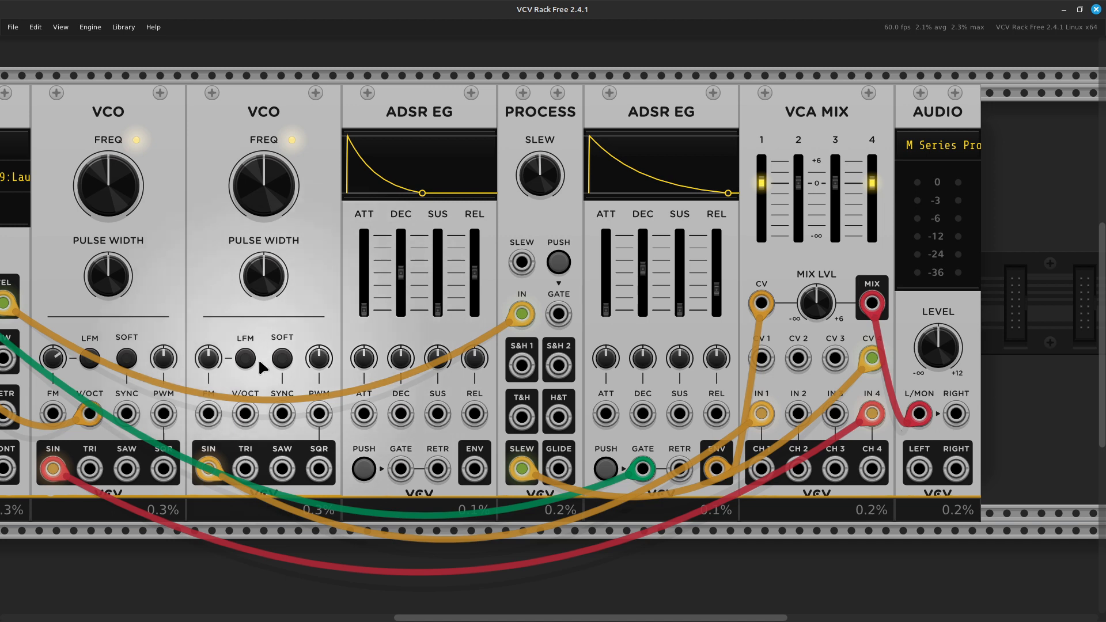
Patch a yellow cable from the envelope output of the ADSR EG beside the second VCO to VCA MIX CV 1
{"action": "right_click", "coordinate": [474, 470]}
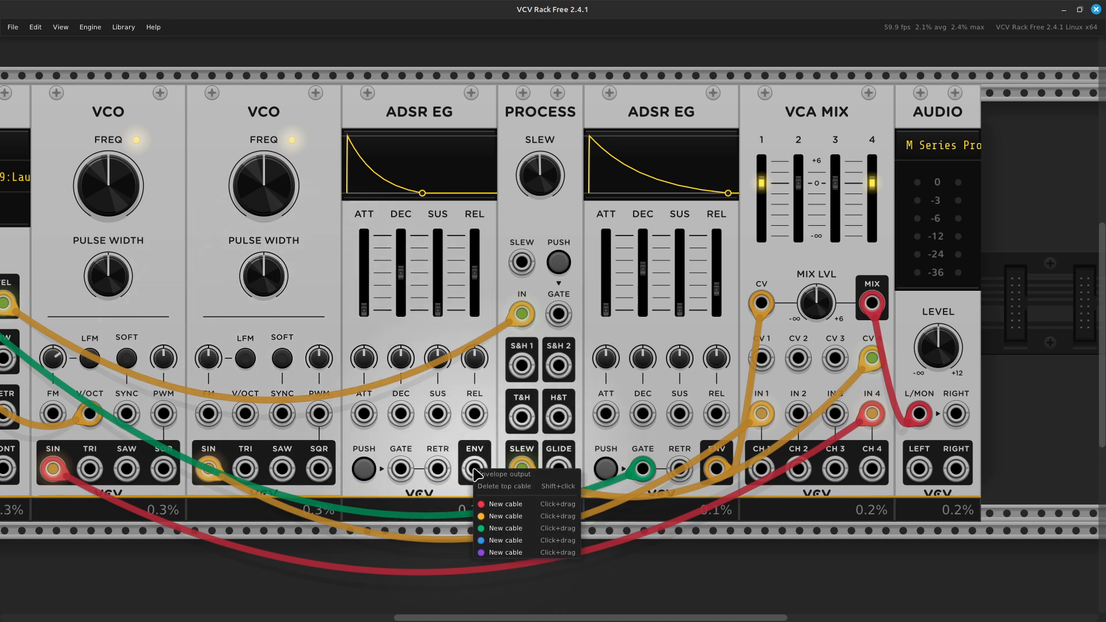
{"action": "left_click", "coordinate": [505, 516]}
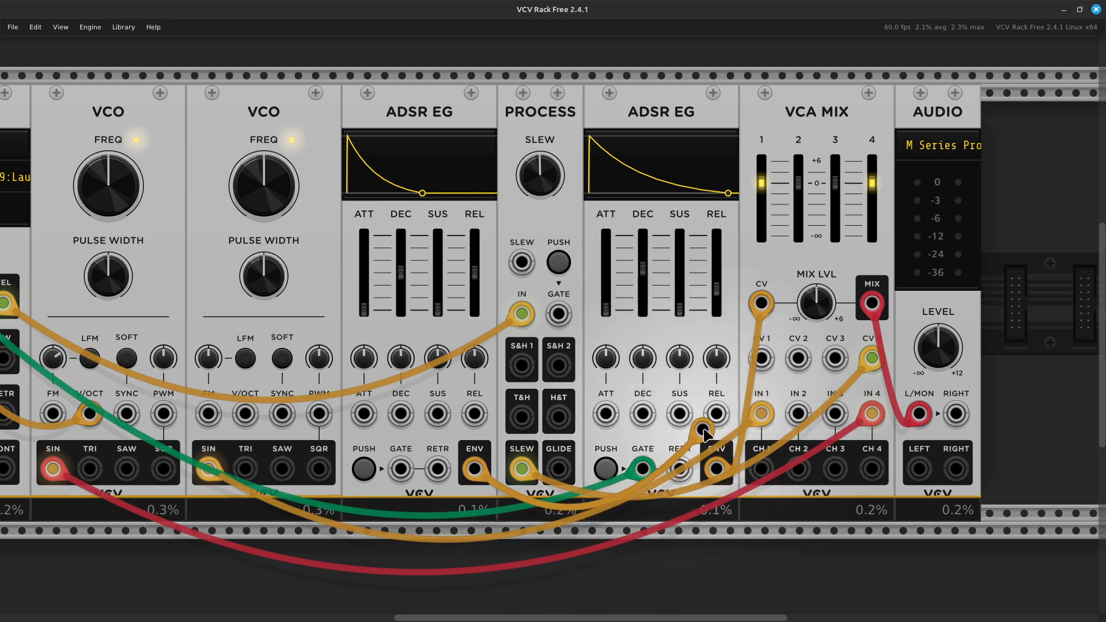
{"action": "left_click", "coordinate": [761, 360]}
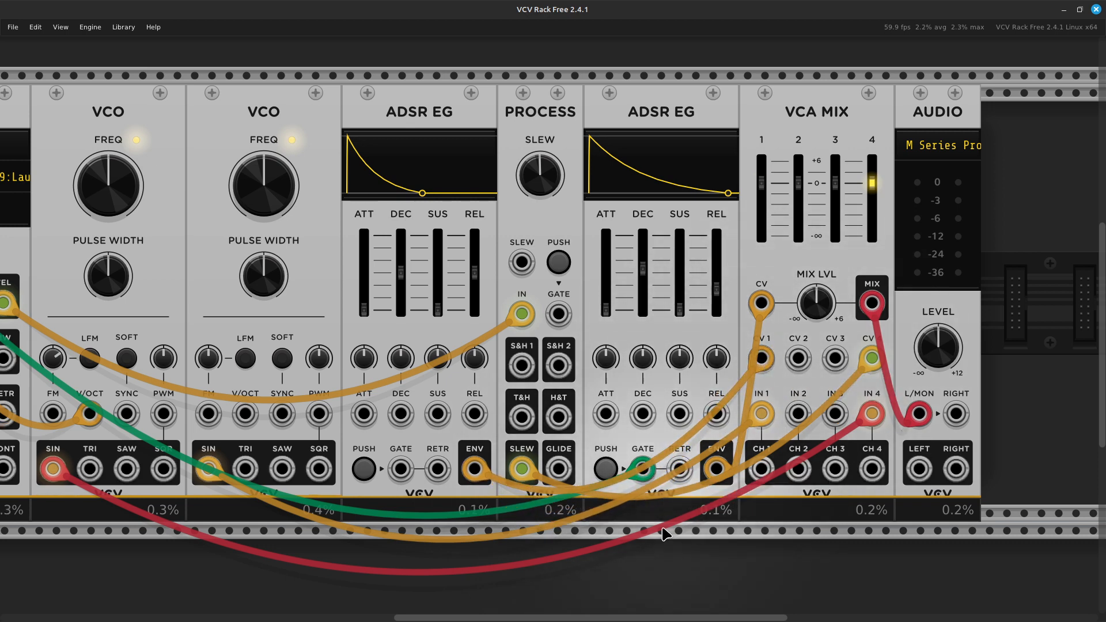
Patch a yellow cable from the VCA MIX channel 1 output to the first VCO's FM input
{"action": "right_click", "coordinate": [766, 478]}
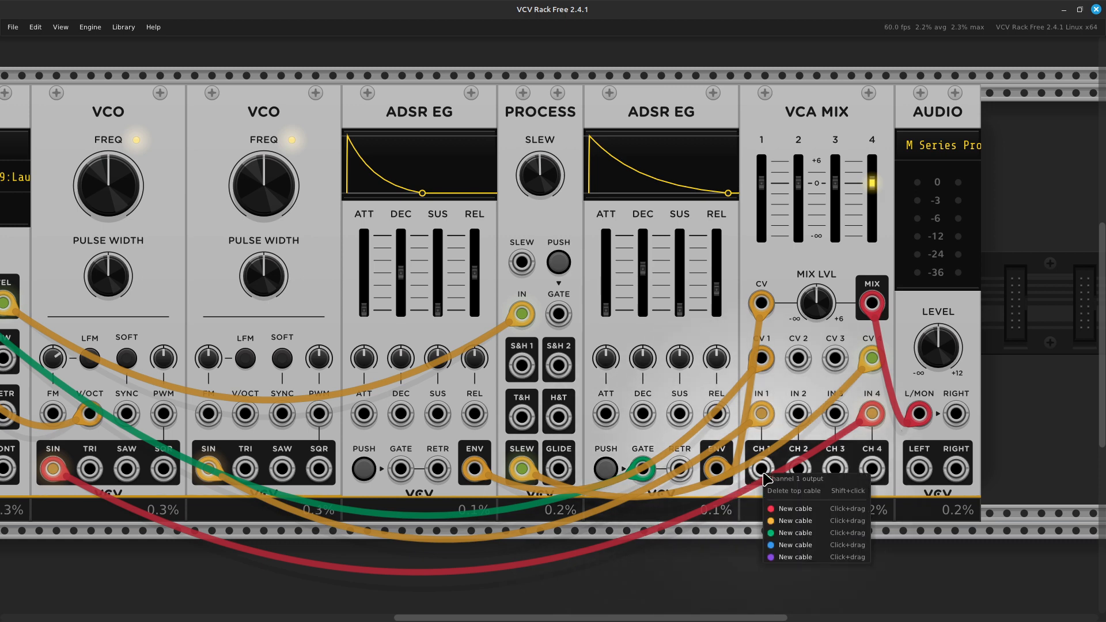
{"action": "left_click", "coordinate": [782, 521]}
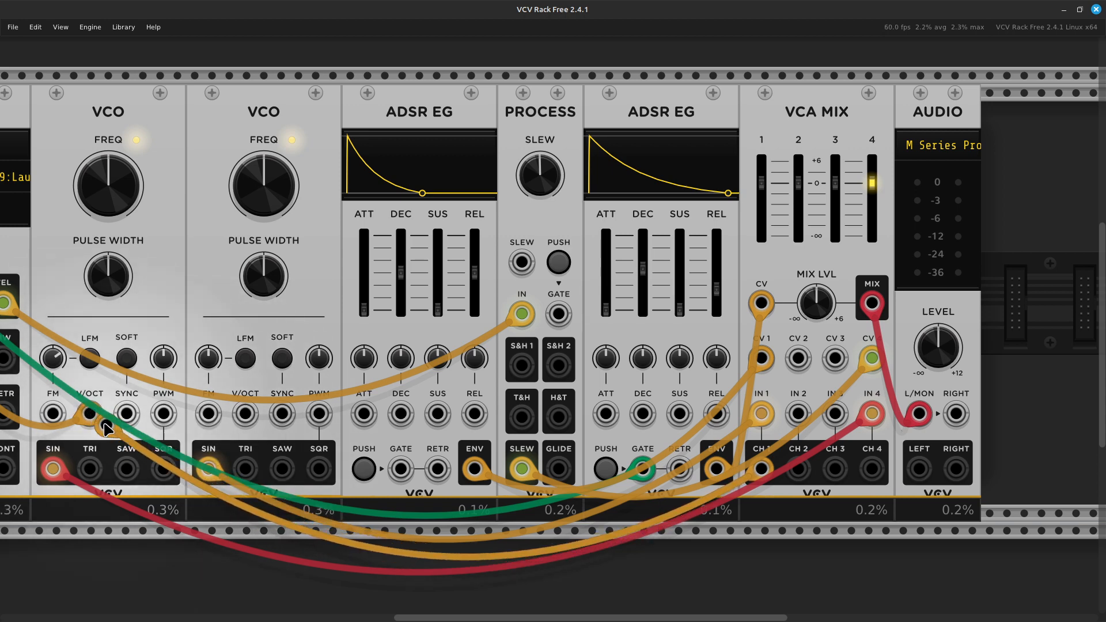
{"action": "left_click_drag", "start_coordinate": [40, 406], "coordinate": [48, 416]}
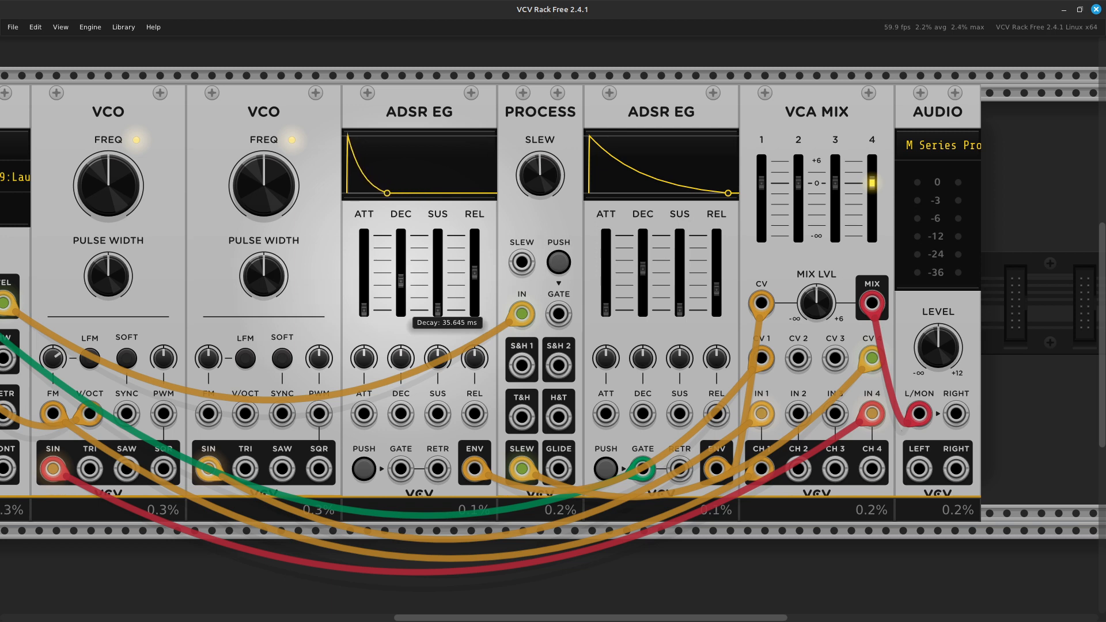
Shorten the decay of the ADSR EG beside the second VCO to about 28 ms
{"action": "left_click_drag", "start_coordinate": [401, 282], "coordinate": [400, 285]}
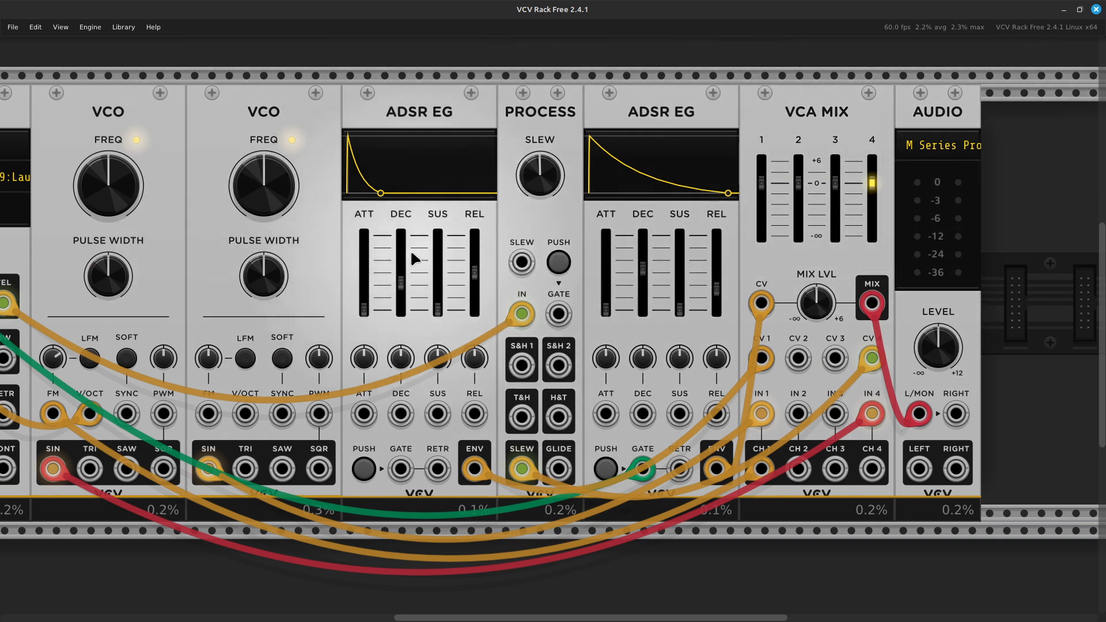
{"action": "mouse_move", "coordinate": [407, 289]}
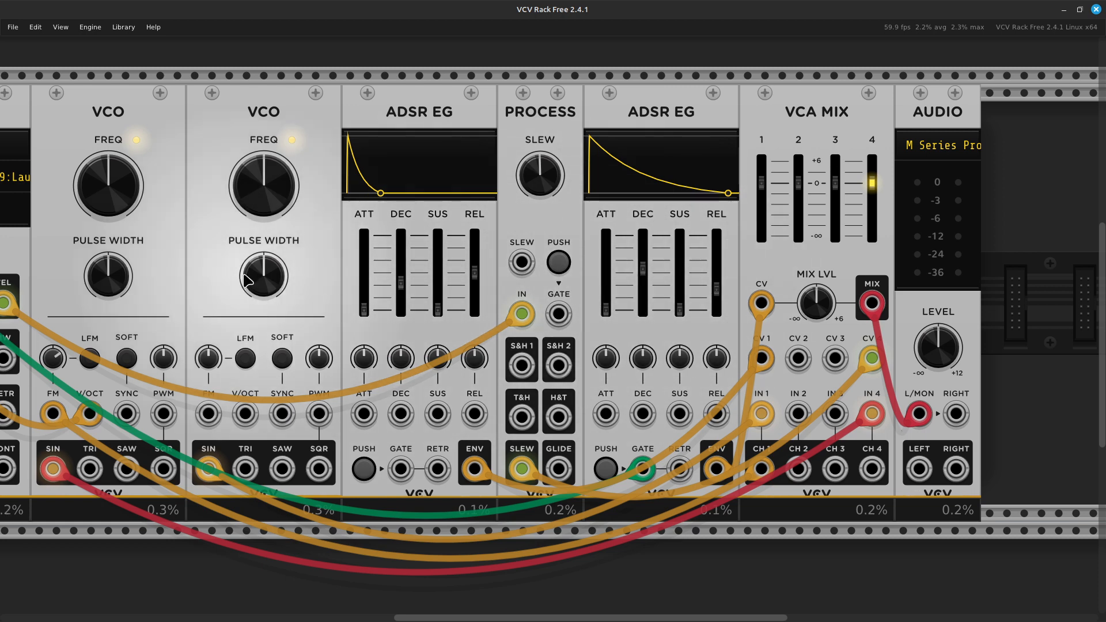
{"action": "mouse_move", "coordinate": [361, 306]}
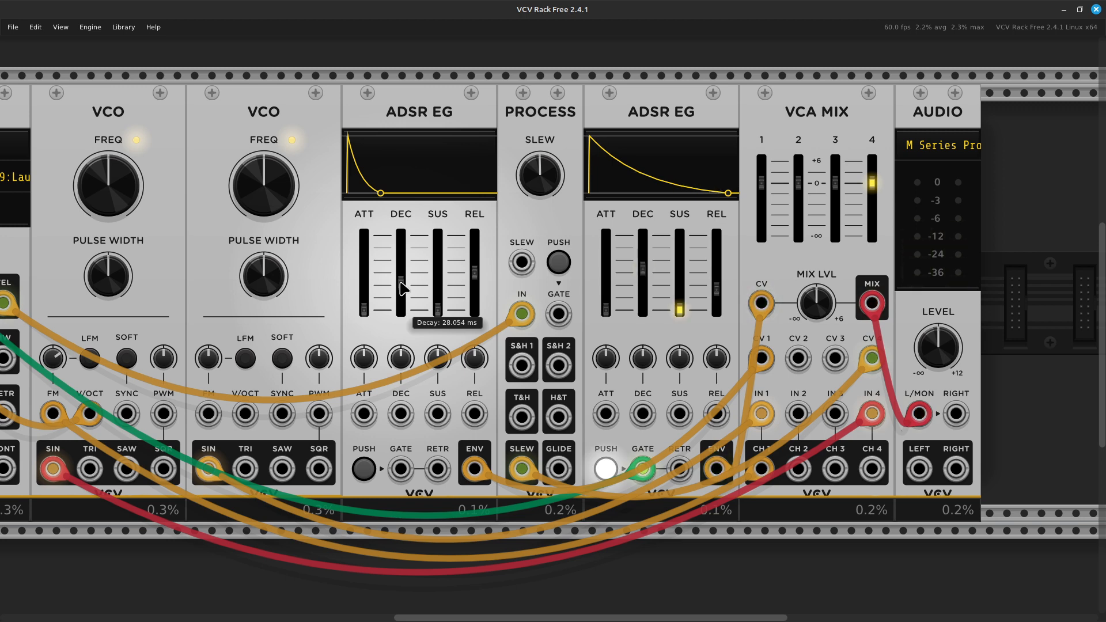
Set the first VCO's frequency modulation to 100% and the second VCO's frequency to about 241 Hz
{"action": "mouse_move", "coordinate": [481, 305]}
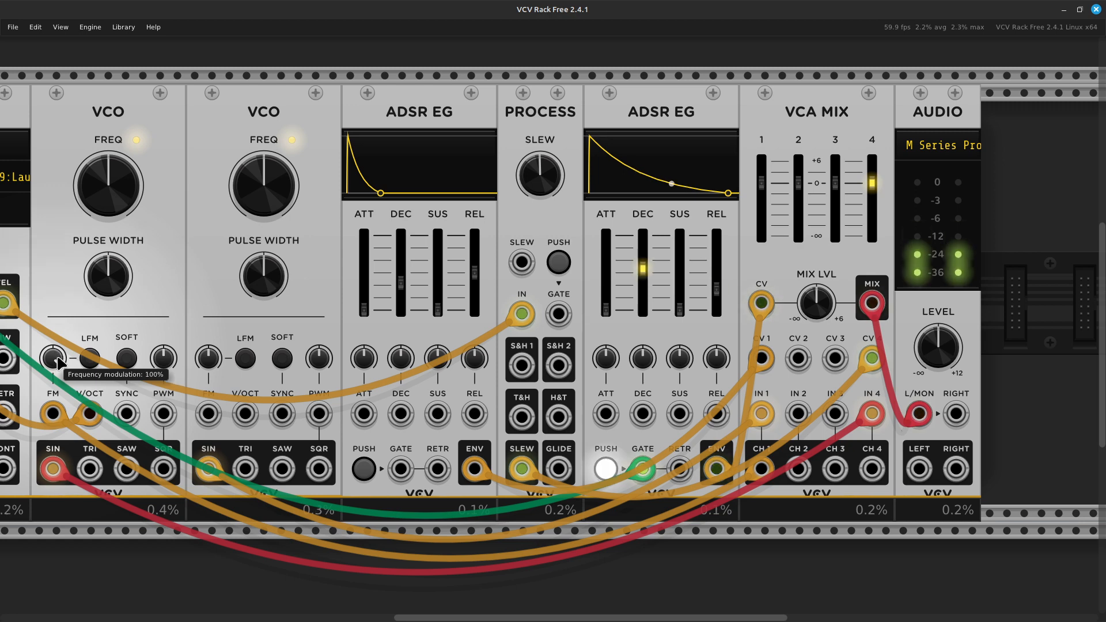
{"action": "left_click_drag", "start_coordinate": [264, 188], "coordinate": [265, 128]}
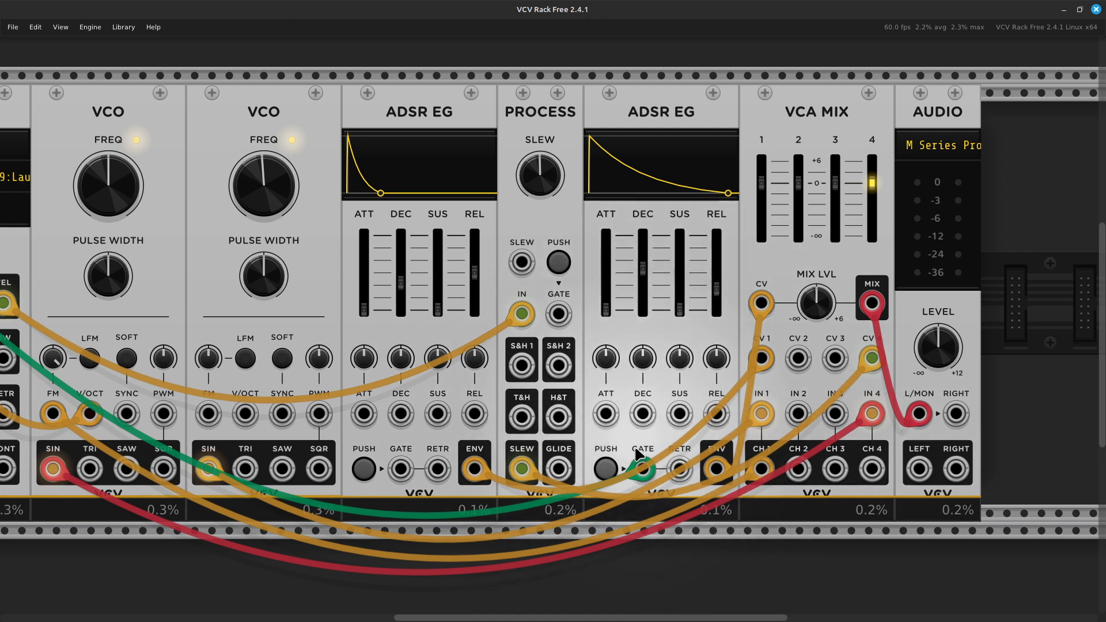
Patch a green cable from the MIDI-CV gate output to the gate input of the ADSR EG beside the second VCO
{"action": "right_click", "coordinate": [406, 478]}
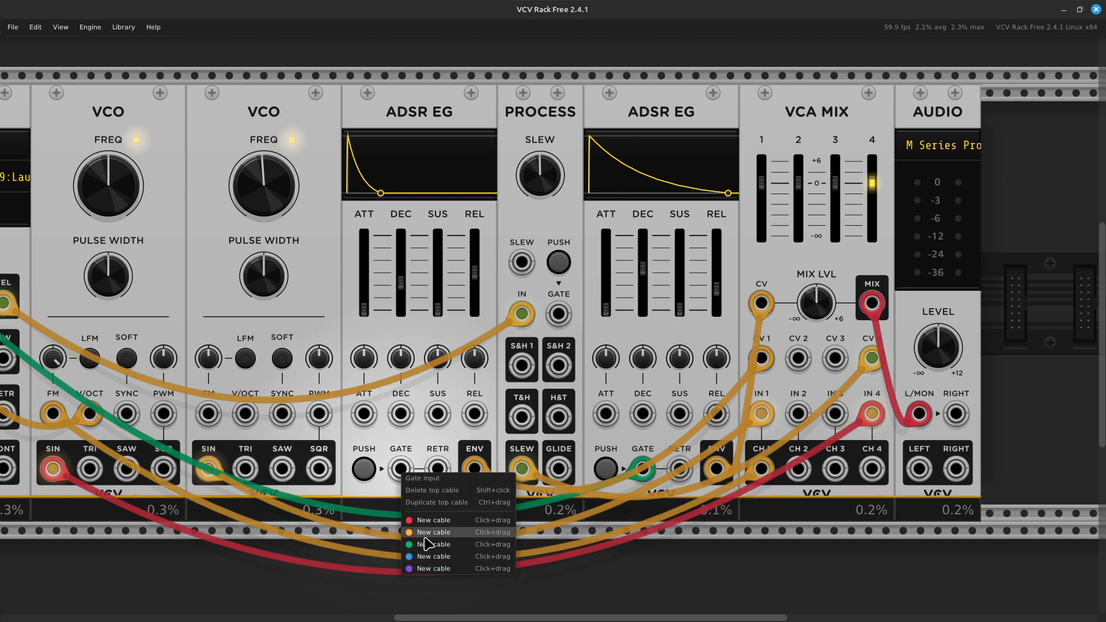
{"action": "left_click_drag", "start_coordinate": [425, 537], "coordinate": [302, 505]}
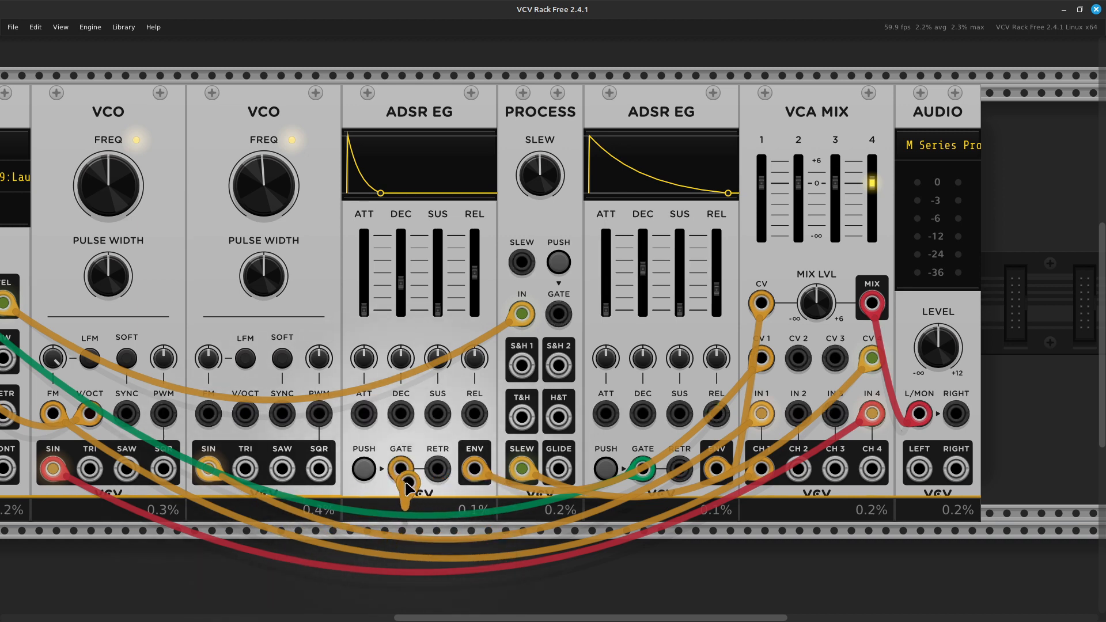
{"action": "right_click", "coordinate": [401, 464]}
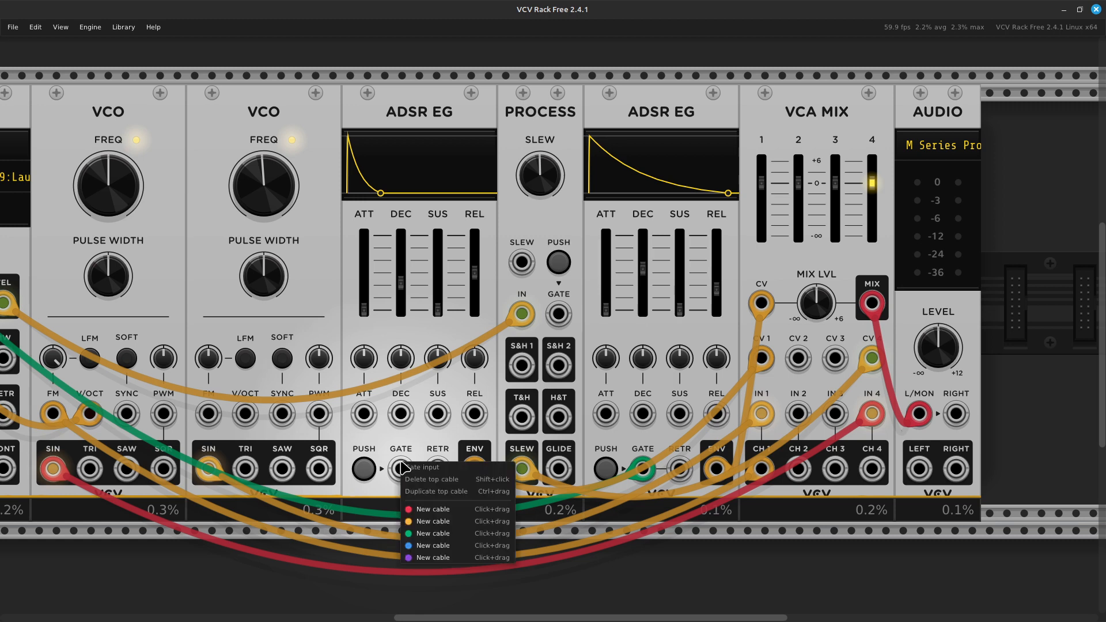
{"action": "left_click", "coordinate": [437, 540]}
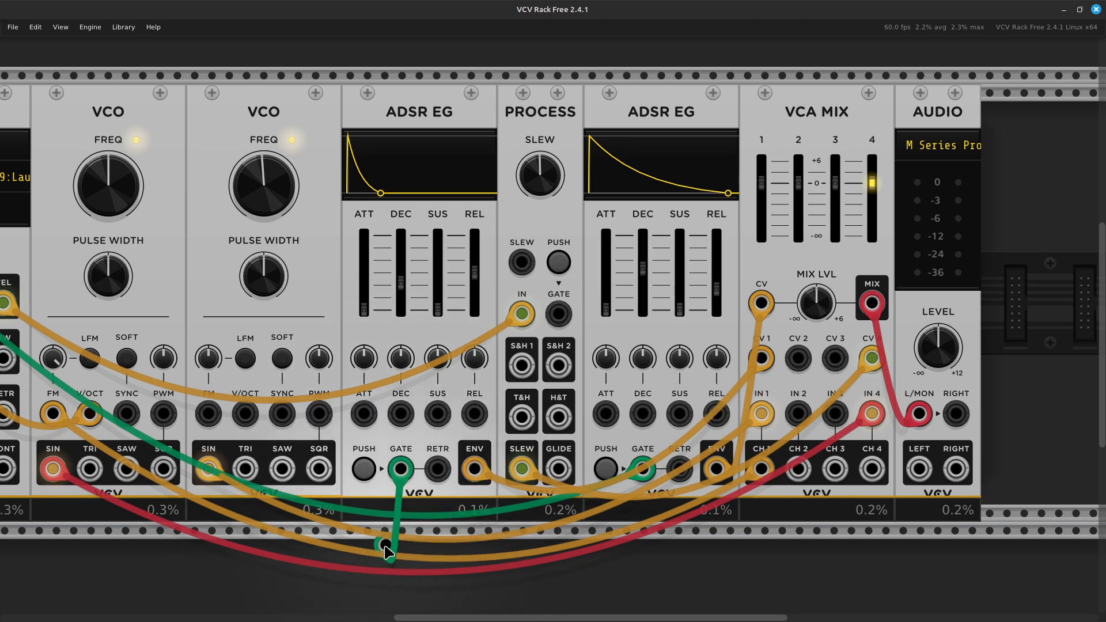
{"action": "left_click", "coordinate": [47, 417]}
{"action": "left_click_drag", "start_coordinate": [47, 418], "coordinate": [228, 303]}
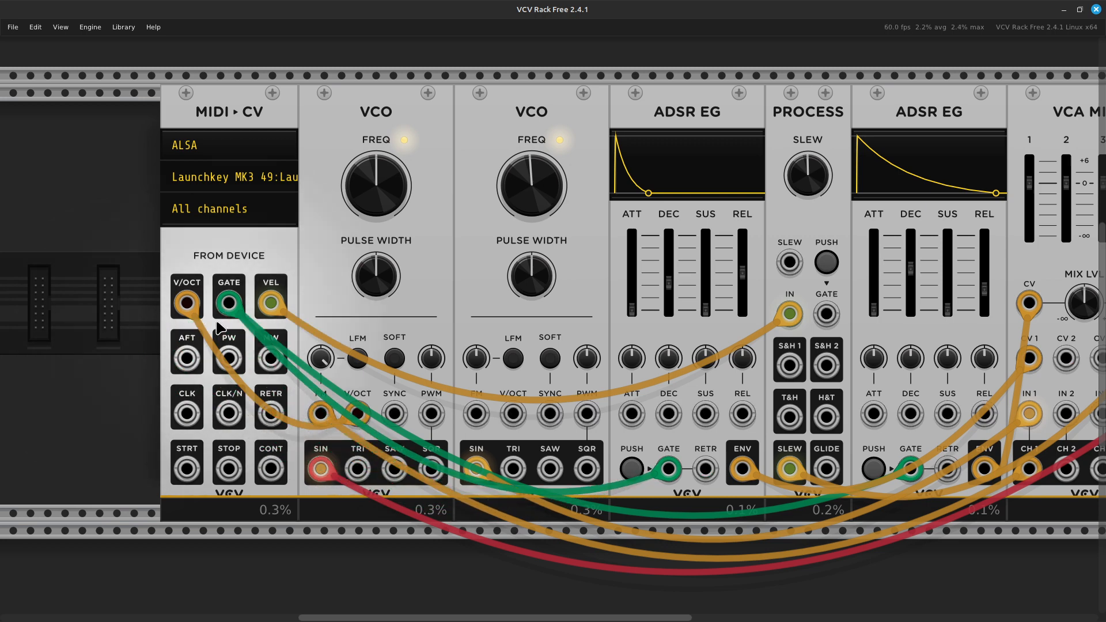
Raise the second VCO's frequency to well above the knob's centre setting
{"action": "scroll", "coordinate": [441, 315], "scroll_direction": "right", "scroll_amount": 5}
{"action": "scroll", "coordinate": [440, 315], "scroll_direction": "right", "scroll_amount": 4}
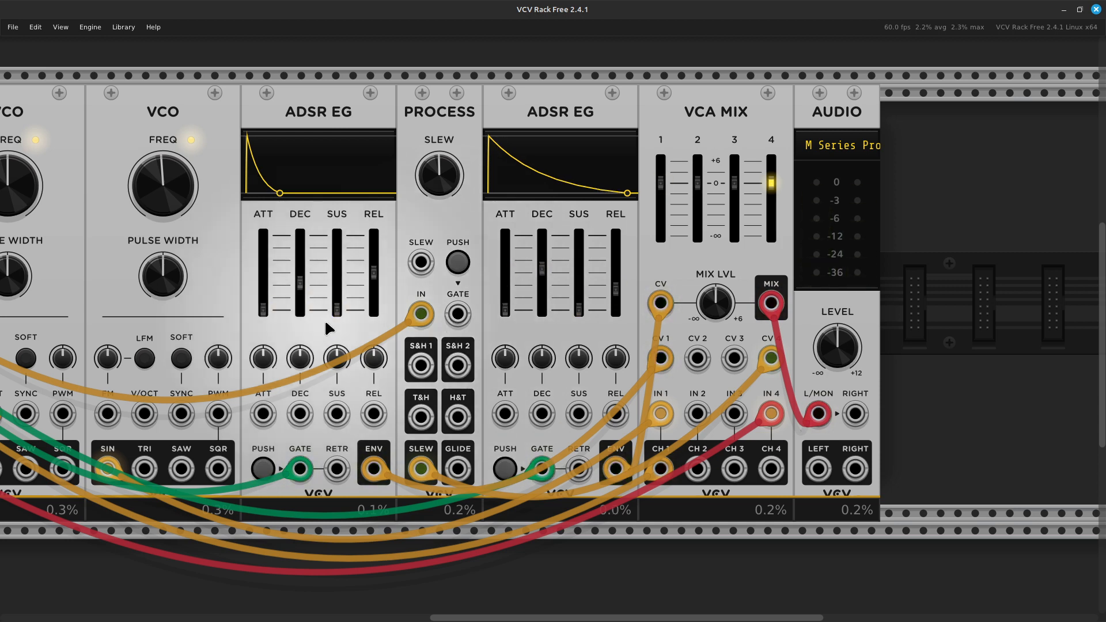
{"action": "scroll", "coordinate": [144, 320], "scroll_direction": "left", "scroll_amount": 4}
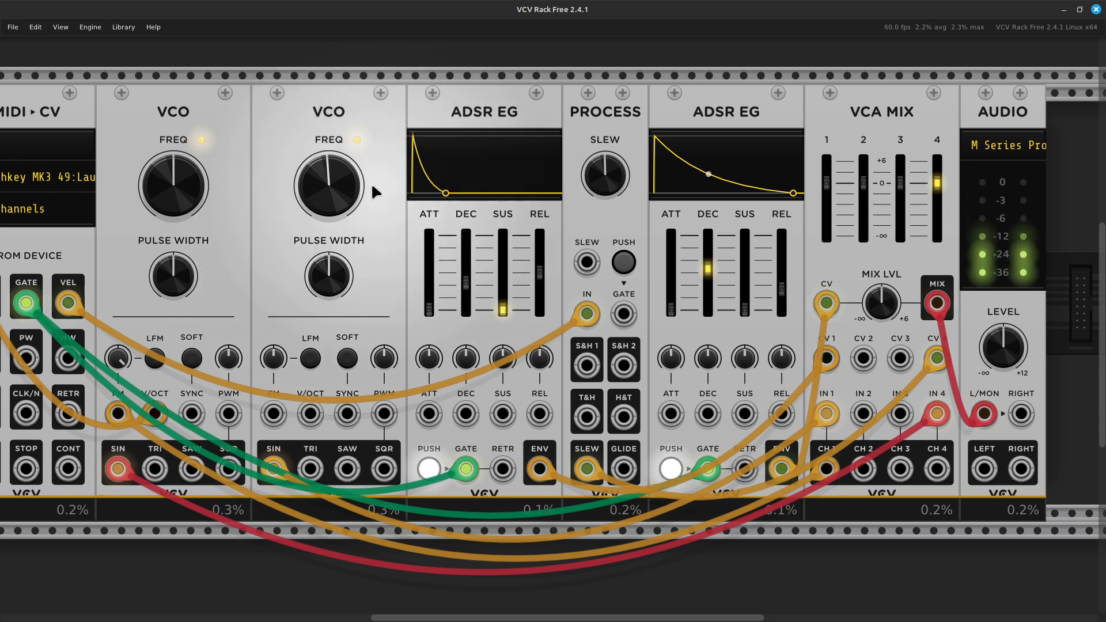
{"action": "mouse_move", "coordinate": [347, 163]}
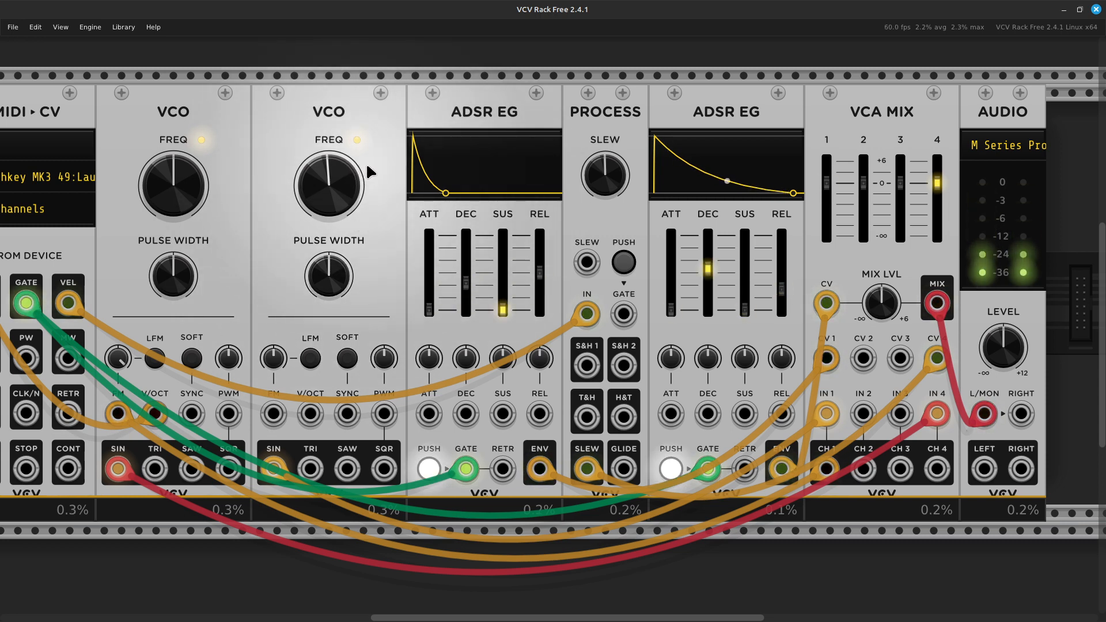
{"action": "mouse_move", "coordinate": [337, 194]}
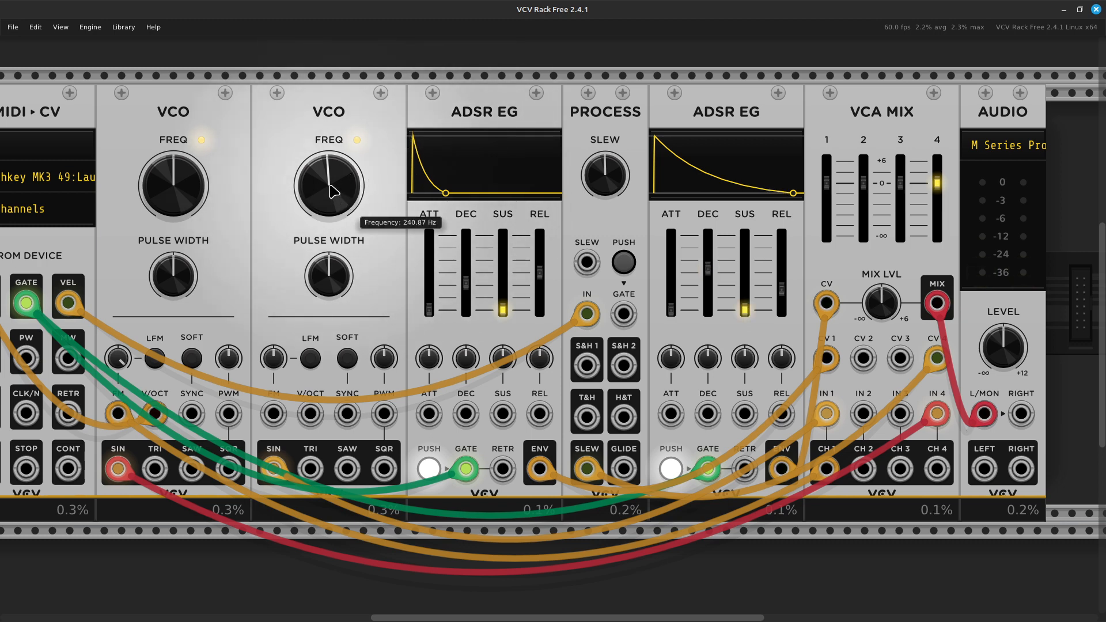
{"action": "left_click_drag", "start_coordinate": [337, 193], "coordinate": [336, 99]}
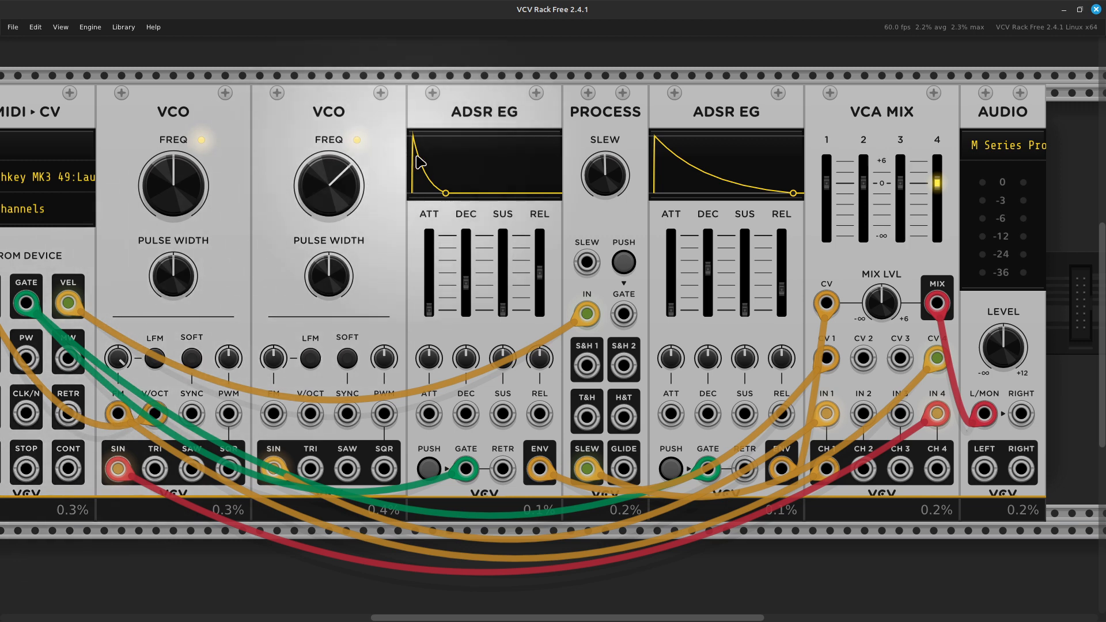
{"action": "scroll", "coordinate": [409, 168], "scroll_direction": "left", "scroll_amount": 3}
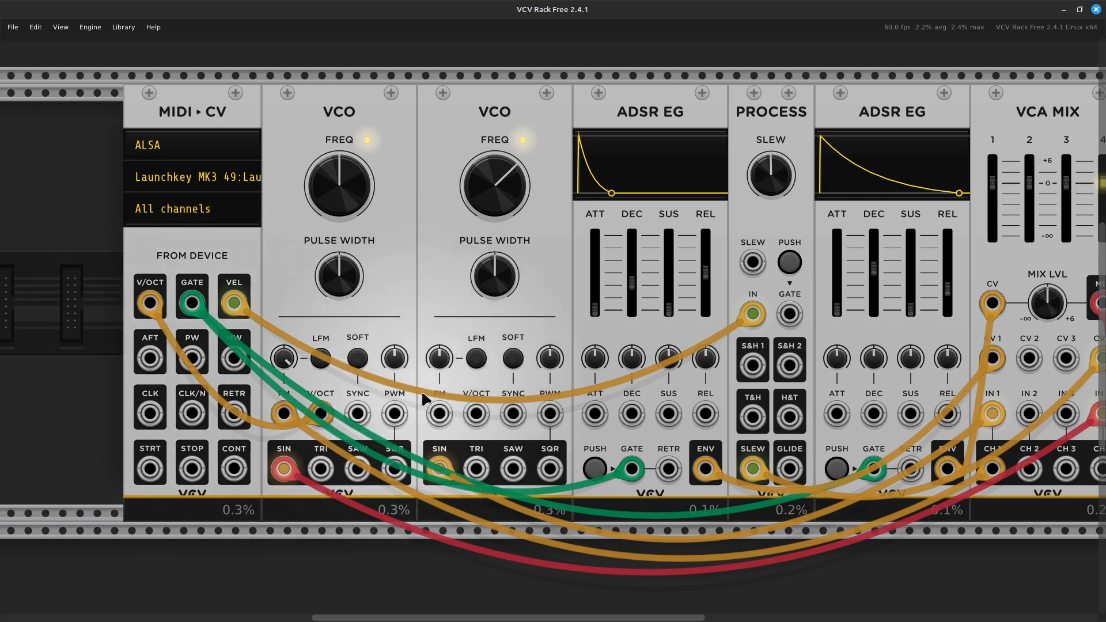
{"action": "right_click", "coordinate": [477, 416]}
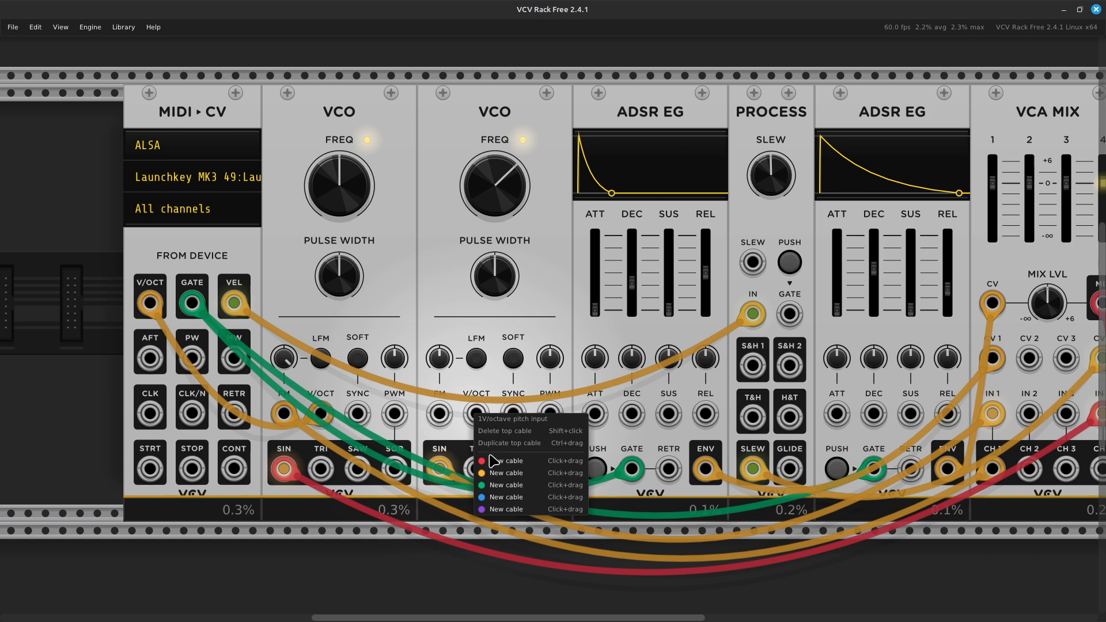
{"action": "left_click_drag", "start_coordinate": [494, 472], "coordinate": [126, 312]}
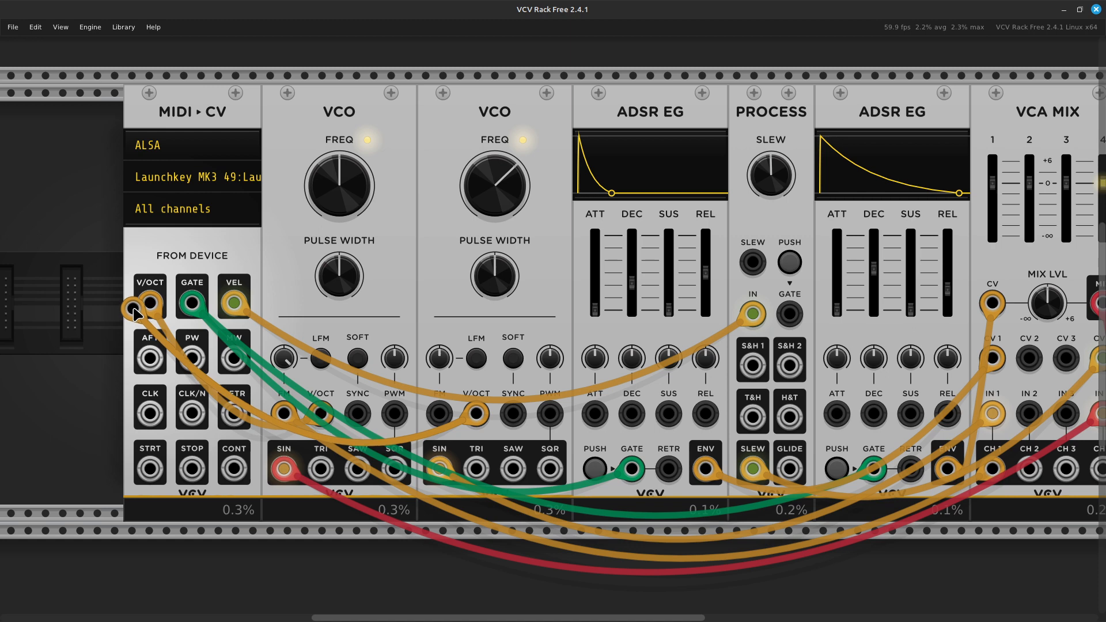
{"action": "left_click_drag", "start_coordinate": [134, 311], "coordinate": [134, 312]}
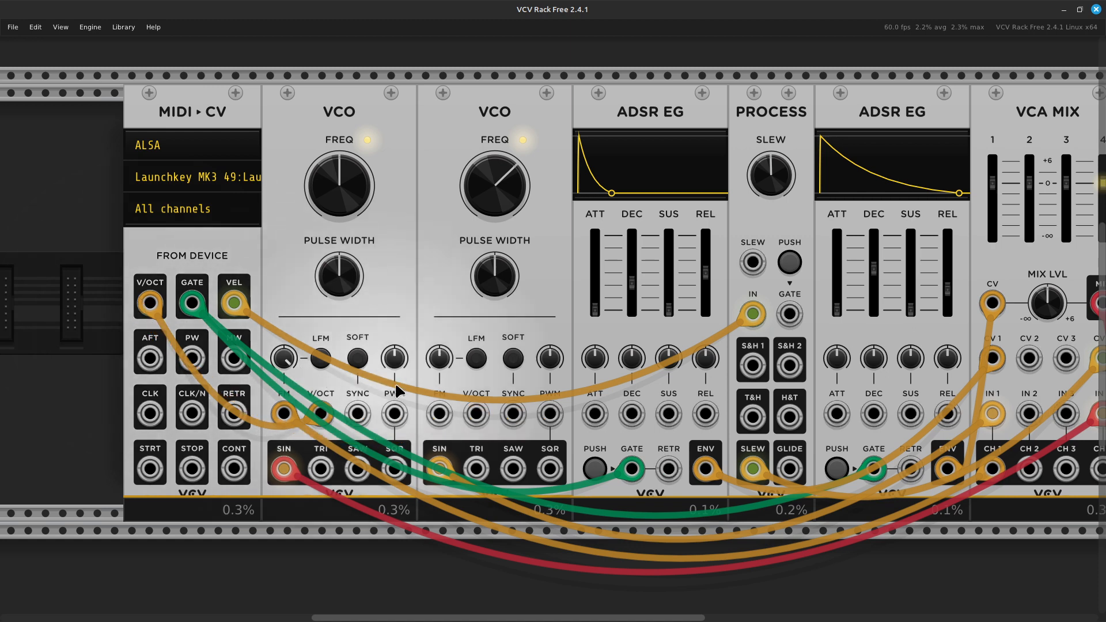
Patch a yellow cable from the MIDI-CV V/OCT output to the second VCO's V/OCT input
{"action": "right_click", "coordinate": [478, 417]}
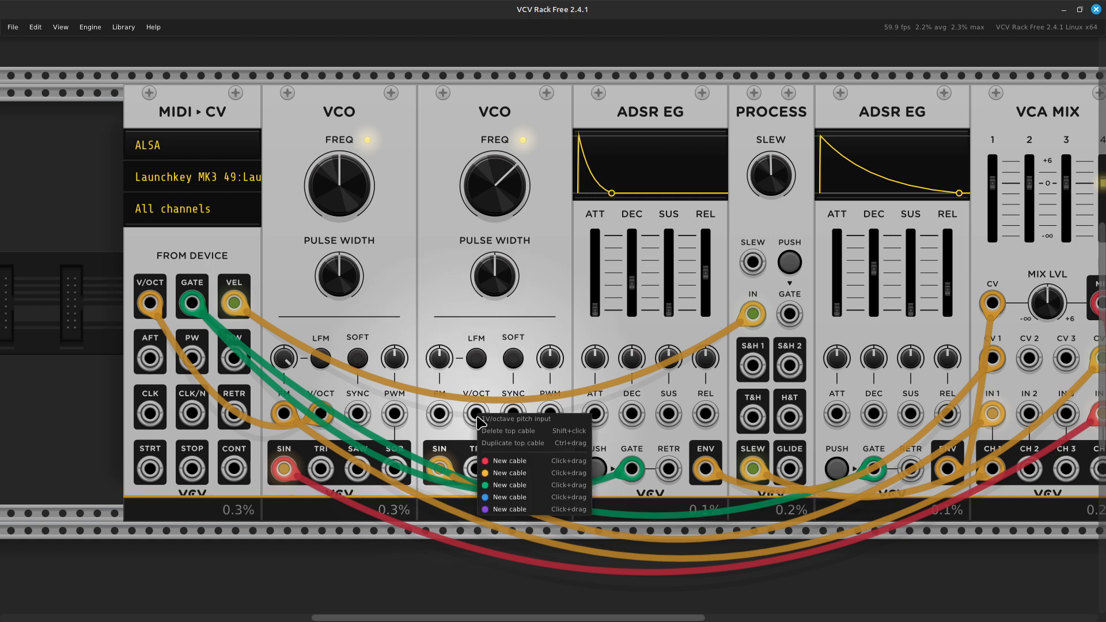
{"action": "left_click", "coordinate": [505, 473]}
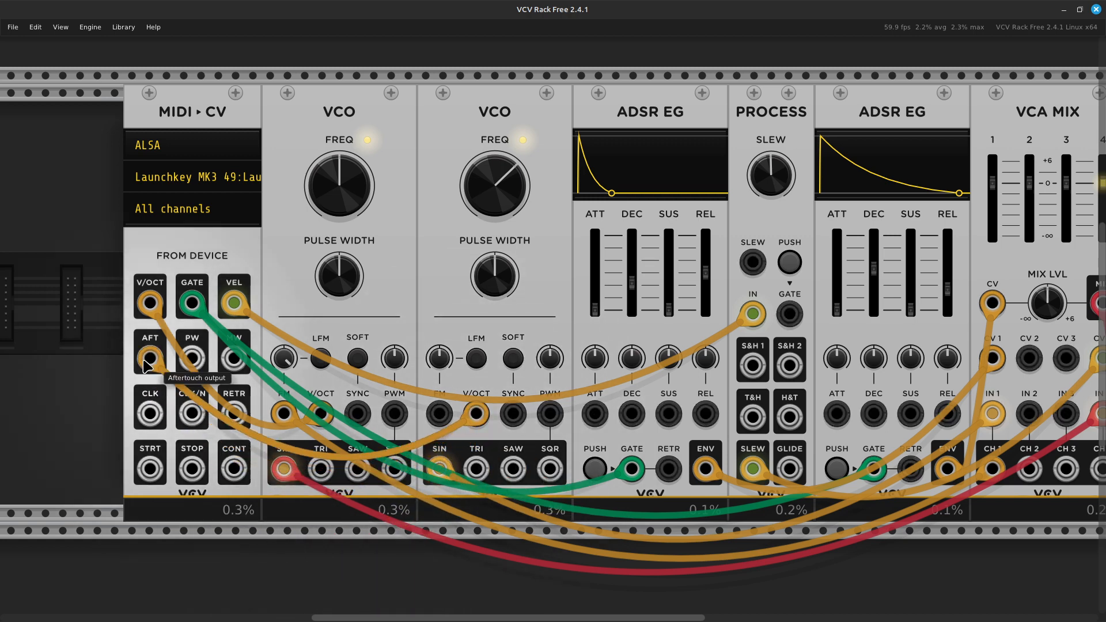
{"action": "left_click", "coordinate": [149, 302]}
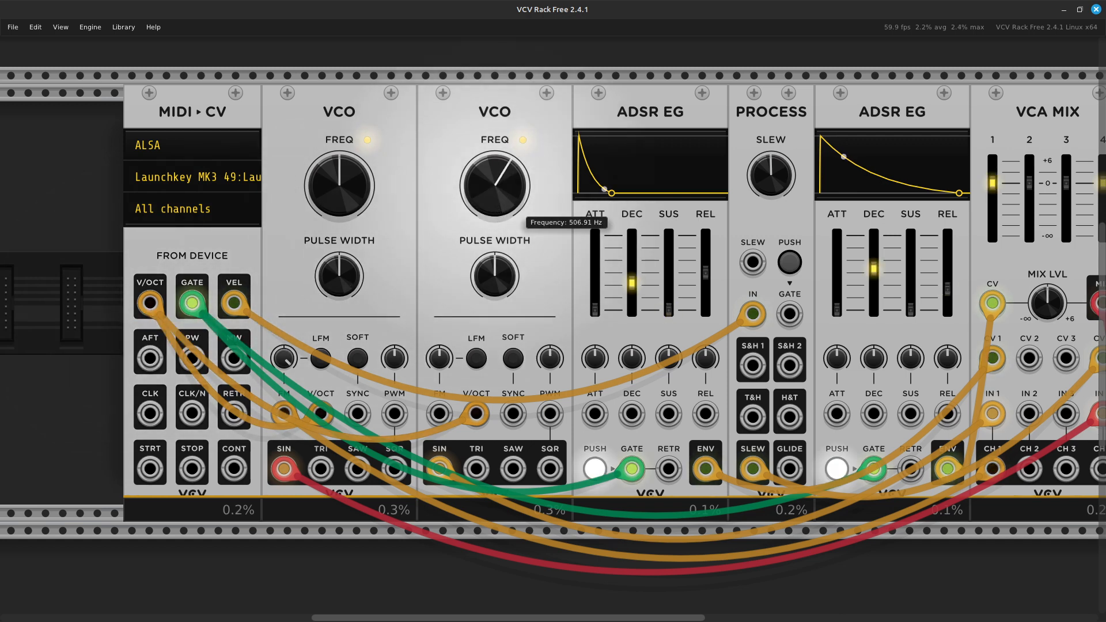
Set the second VCO's frequency to about 1035 Hz
{"action": "left_click_drag", "start_coordinate": [496, 197], "coordinate": [497, 166]}
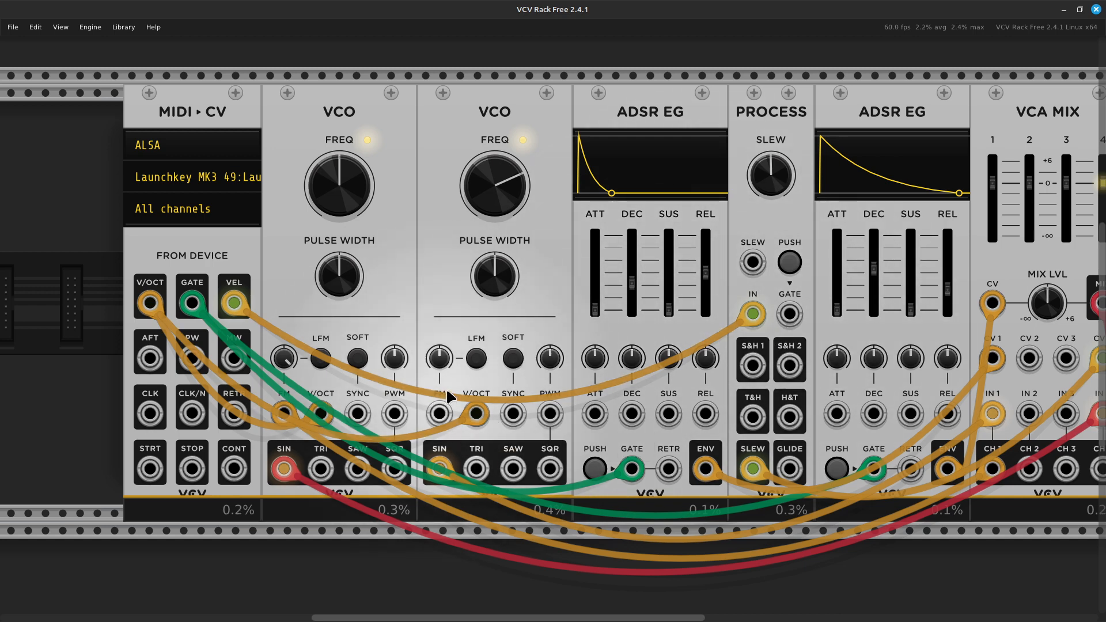
{"action": "scroll", "coordinate": [447, 392], "scroll_direction": "right", "scroll_amount": 5}
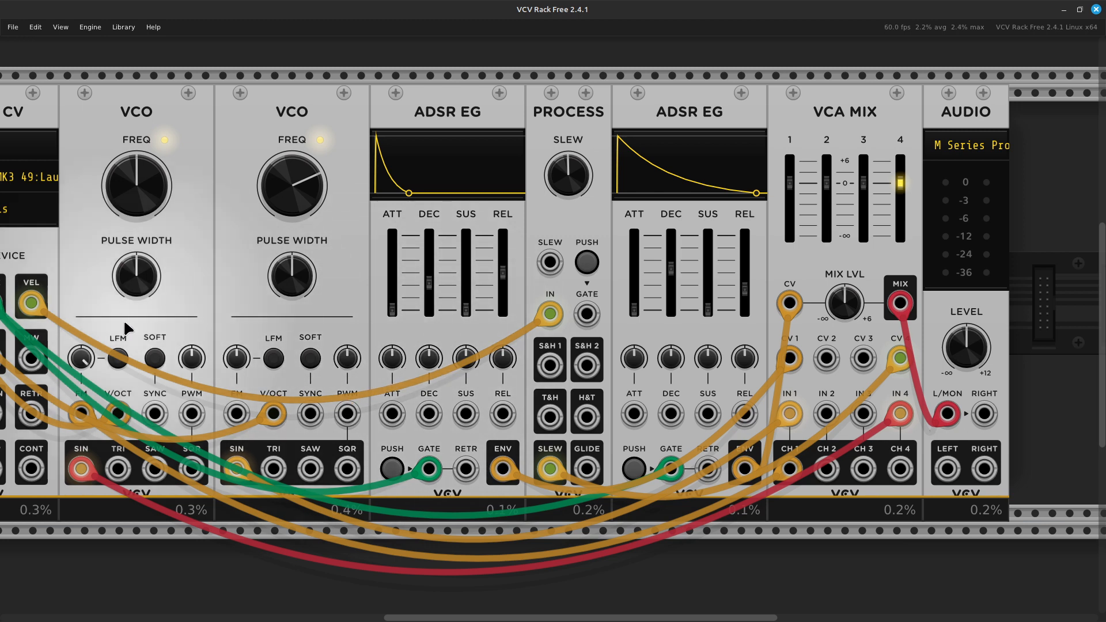
{"action": "scroll", "coordinate": [127, 320], "scroll_direction": "left", "scroll_amount": 5}
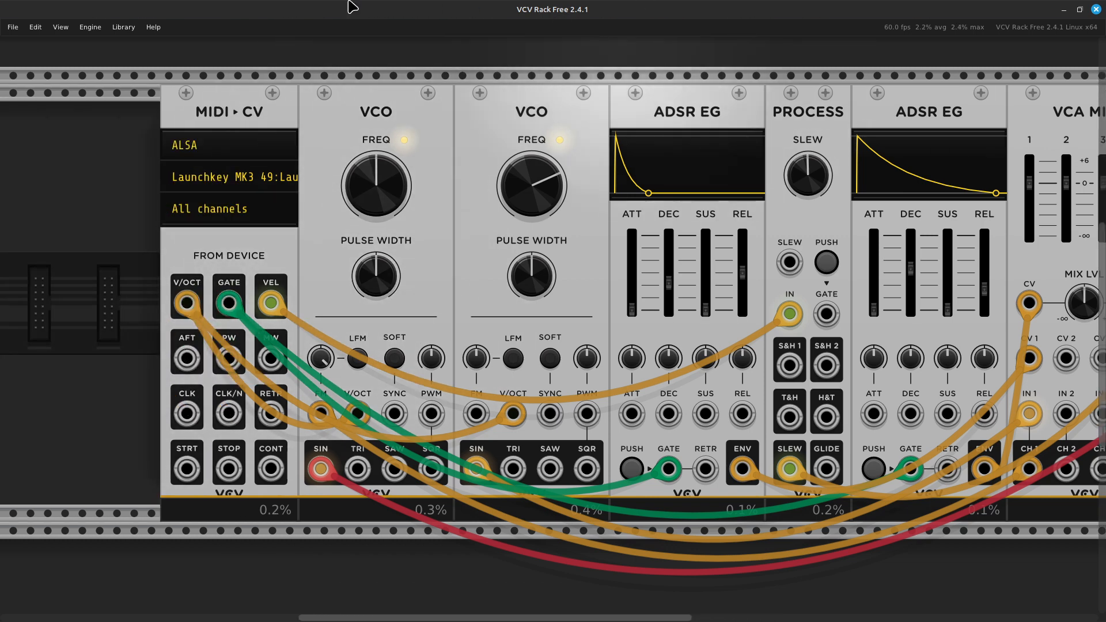
{"action": "mouse_move", "coordinate": [530, 202]}
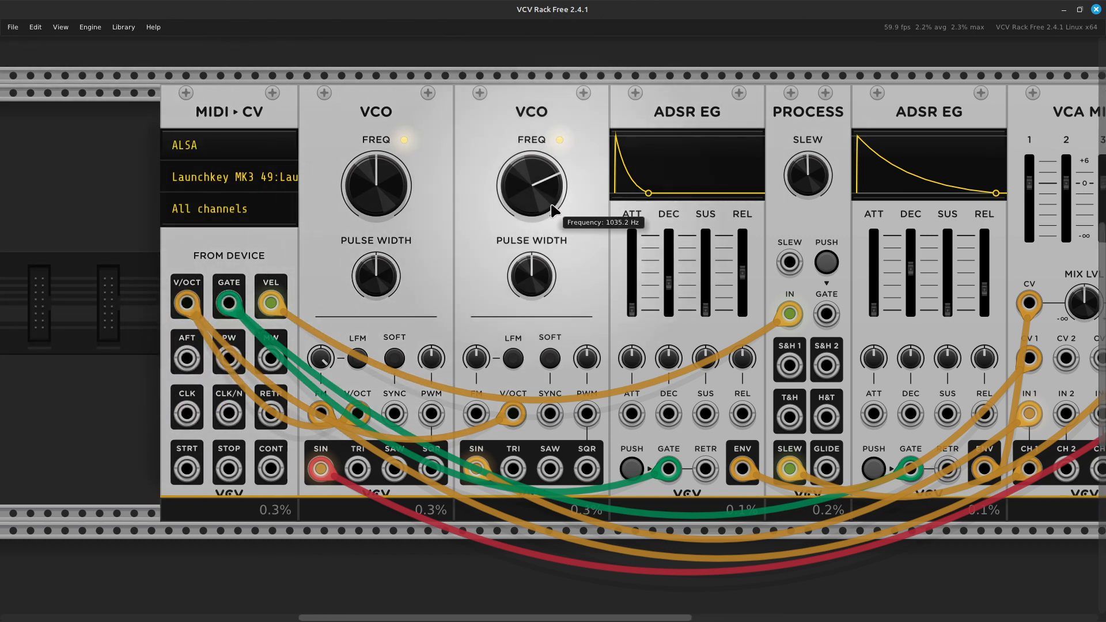
Lower the second VCO's frequency to about 124 Hz and lengthen the adjacent ADSR EG's decay to about 52 ms
{"action": "left_click_drag", "start_coordinate": [531, 201], "coordinate": [530, 250]}
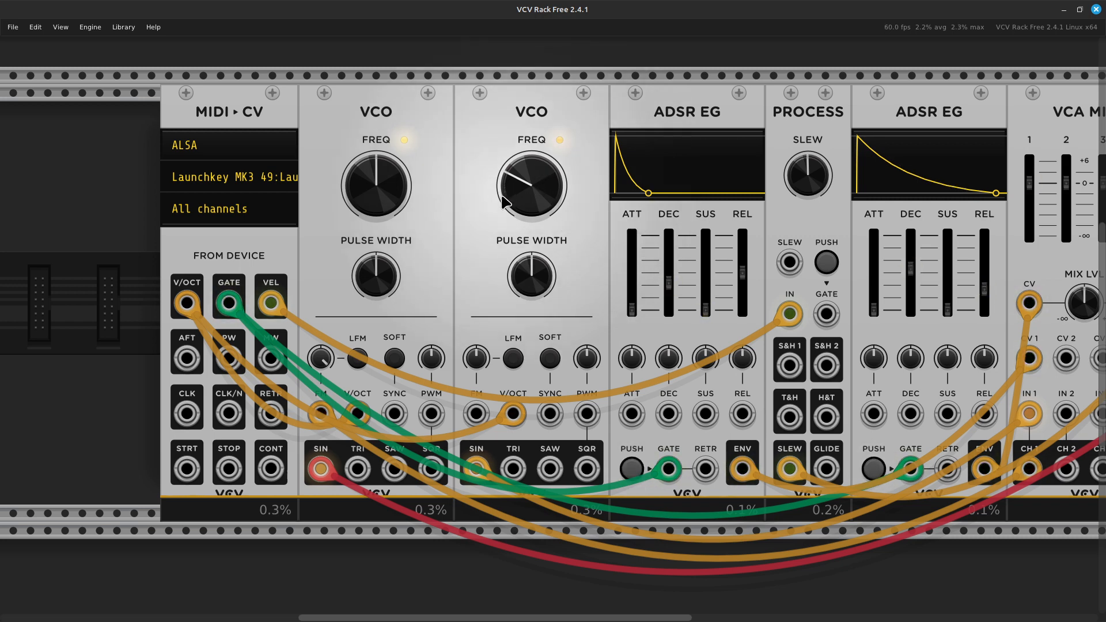
{"action": "left_click_drag", "start_coordinate": [532, 185], "coordinate": [532, 142]}
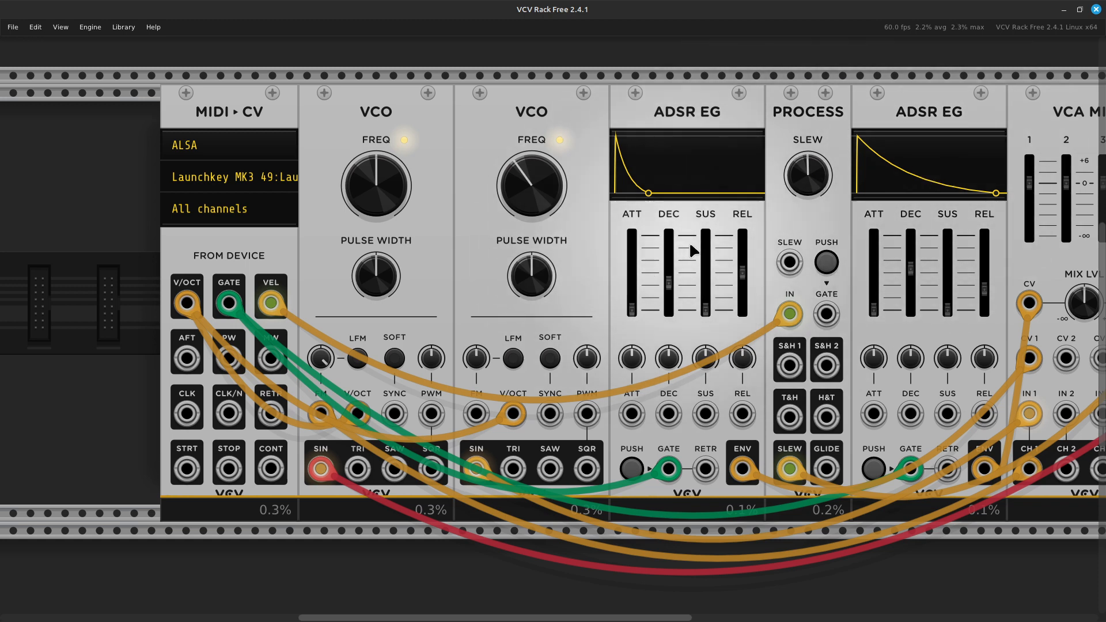
{"action": "mouse_move", "coordinate": [676, 268]}
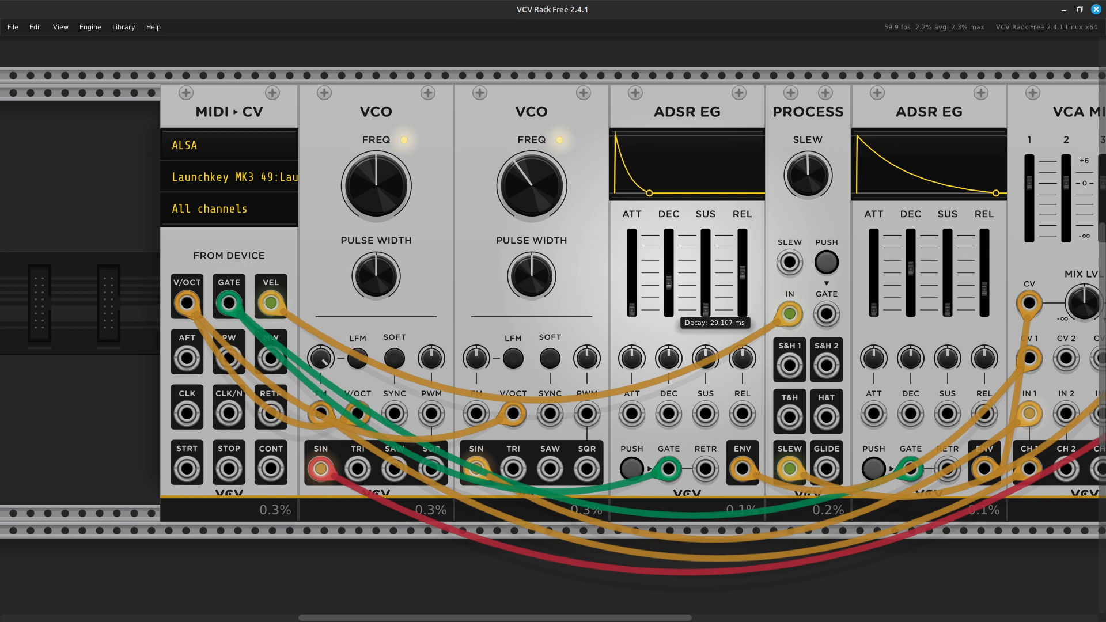
{"action": "left_click_drag", "start_coordinate": [669, 282], "coordinate": [668, 278]}
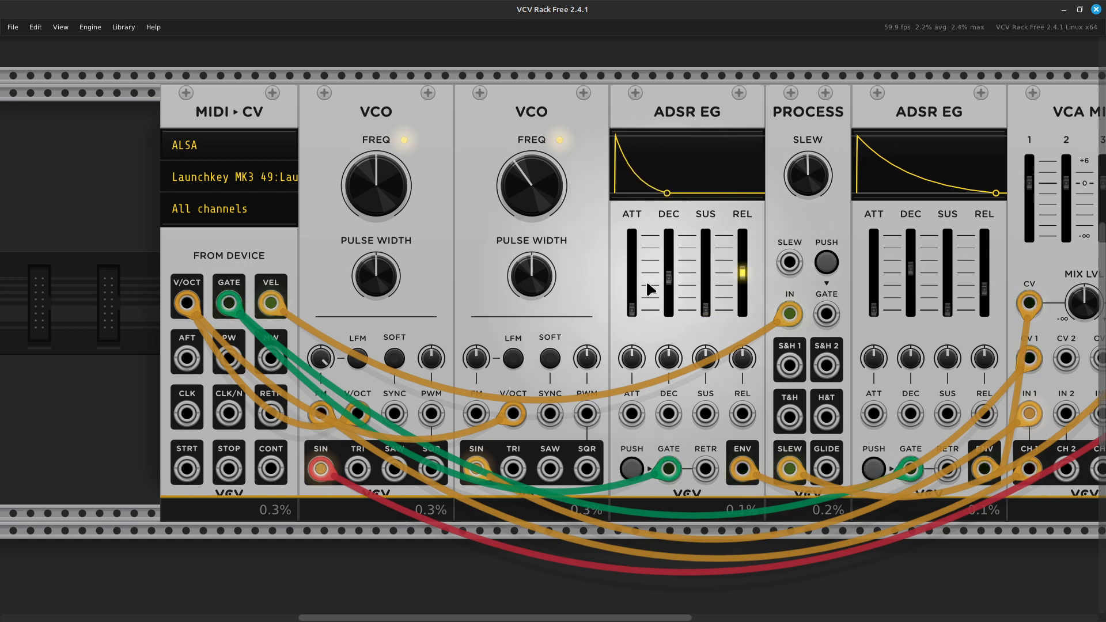
Raise the second VCO's frequency to slightly above the knob's centre setting
{"action": "mouse_move", "coordinate": [532, 277]}
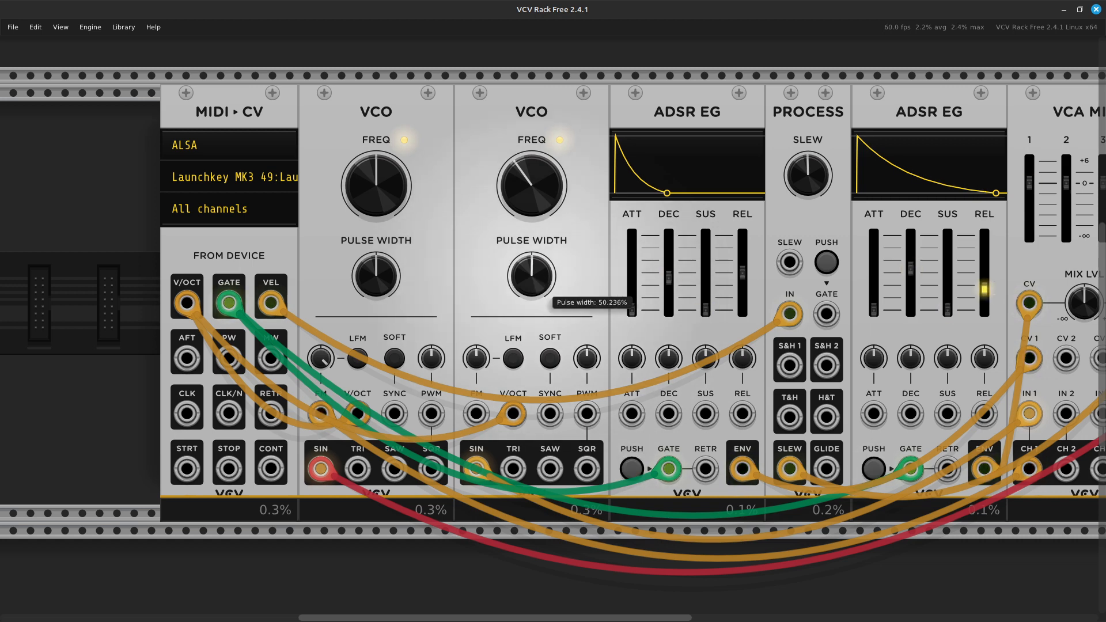
{"action": "mouse_move", "coordinate": [533, 214]}
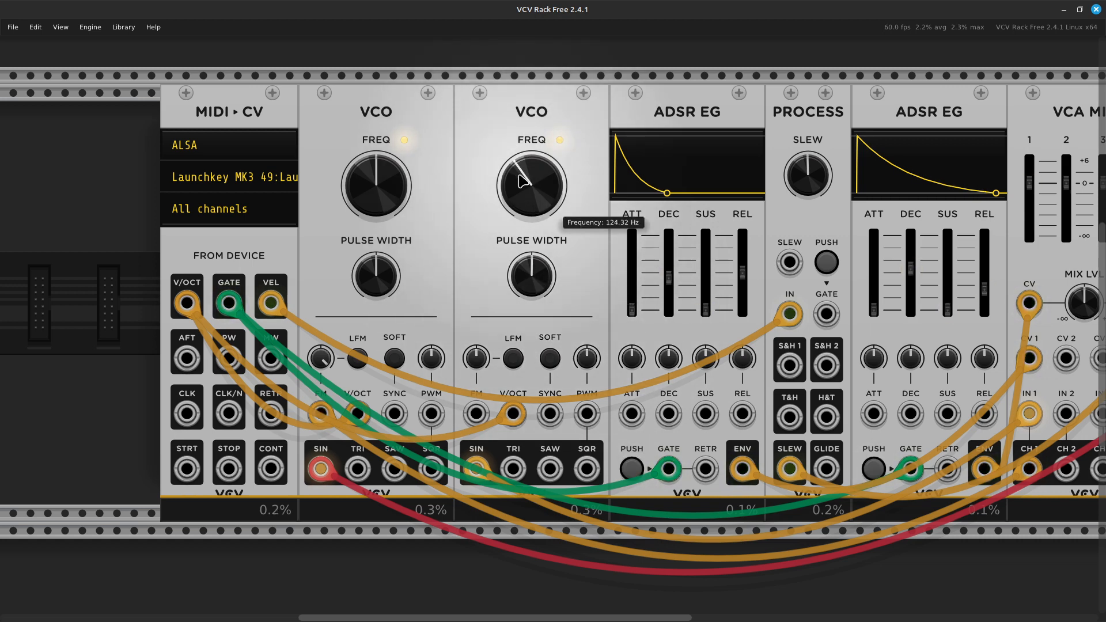
{"action": "mouse_move", "coordinate": [523, 182]}
{"action": "left_mouse_down"}
{"action": "mouse_move", "coordinate": [522, 158]}
{"action": "mouse_move", "coordinate": [519, 176]}
{"action": "left_mouse_up"}
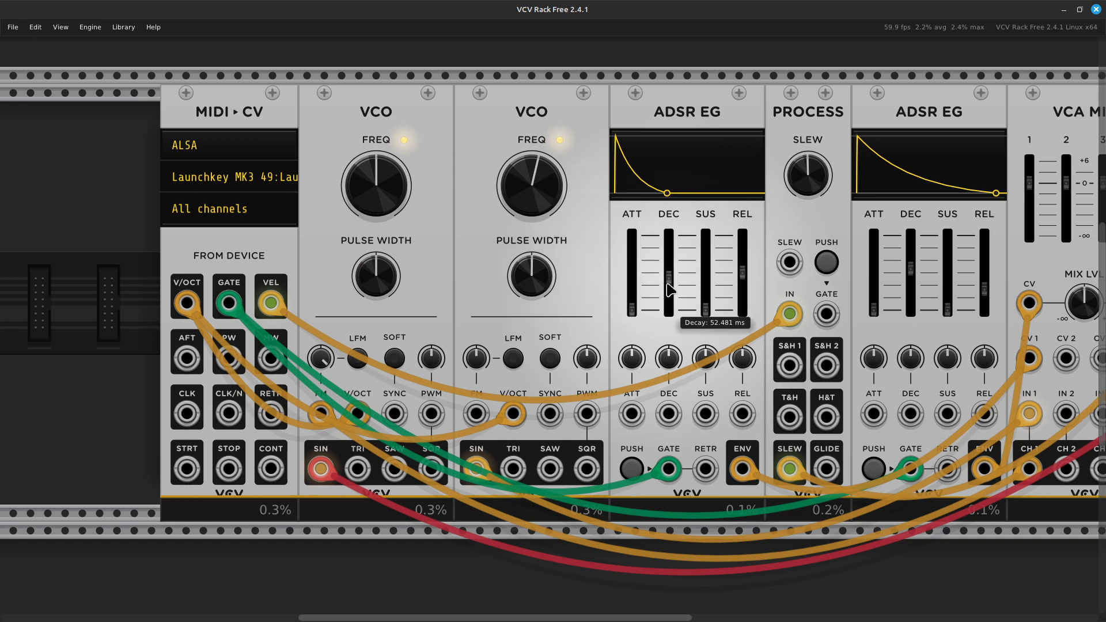
Move the PROCESS, second ADSR EG, VCA MIX and AUDIO modules together away from the first ADSR EG to open a gap
{"action": "scroll", "coordinate": [668, 283], "scroll_direction": "right", "scroll_amount": 5}
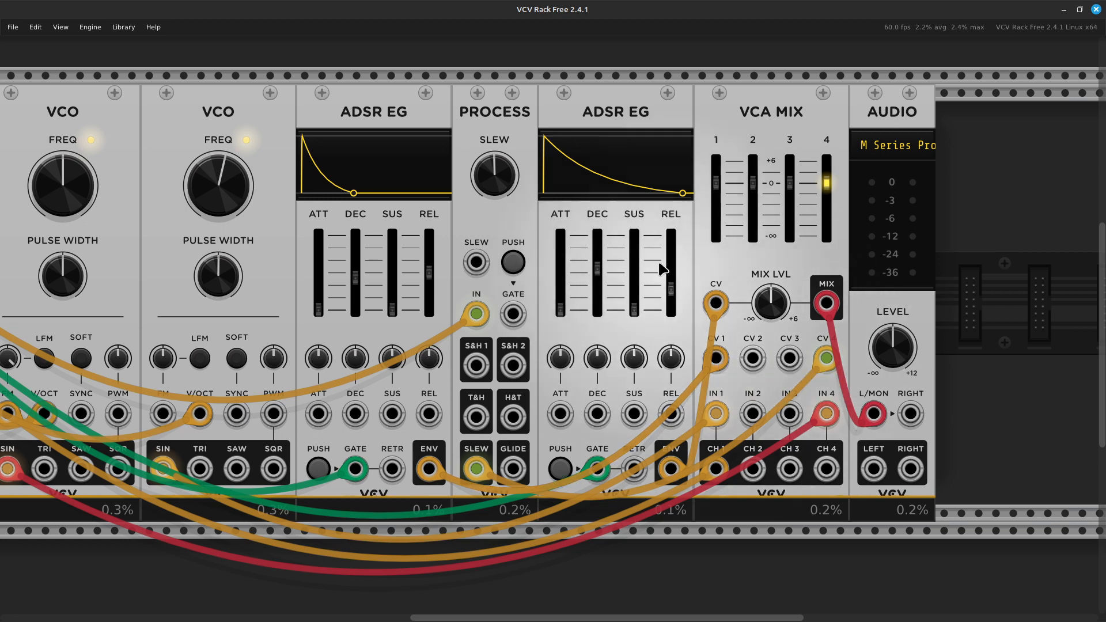
{"action": "left_click", "coordinate": [478, 117], "text": "shift"}
{"action": "left_click", "coordinate": [576, 111], "text": "shift"}
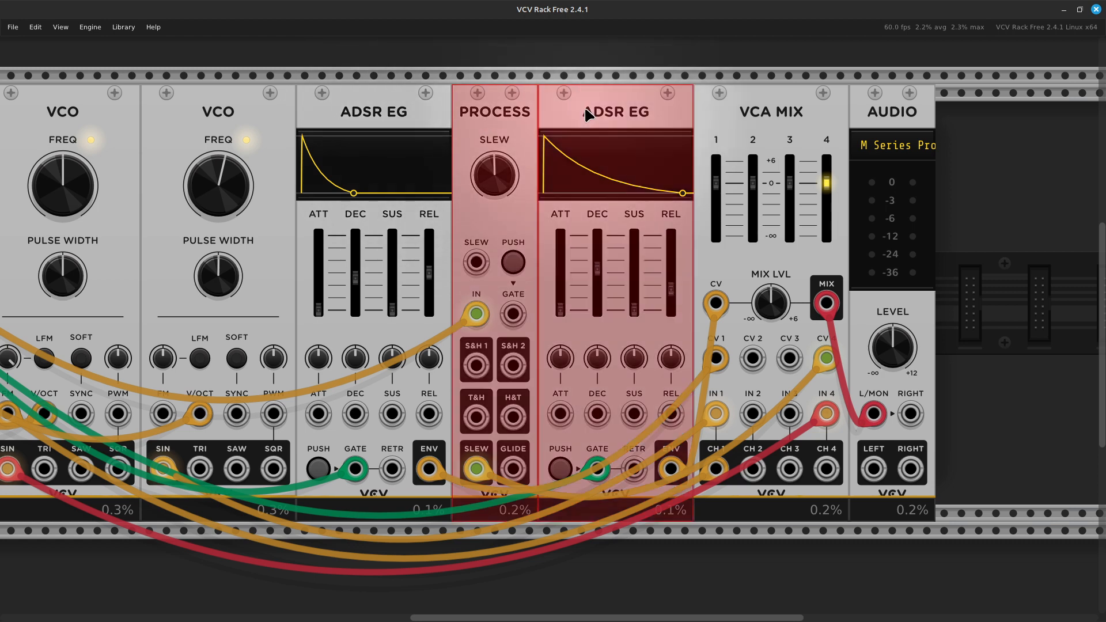
{"action": "left_click", "coordinate": [777, 106], "text": "shift"}
{"action": "left_click", "coordinate": [907, 111], "text": "shift"}
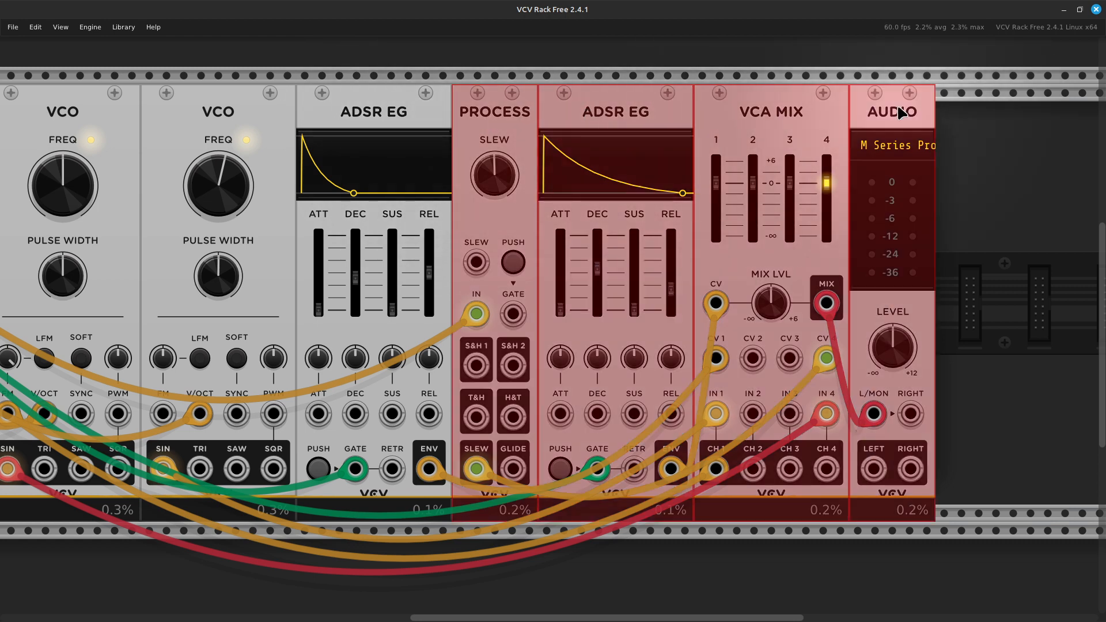
{"action": "left_click_drag", "start_coordinate": [509, 103], "coordinate": [590, 104]}
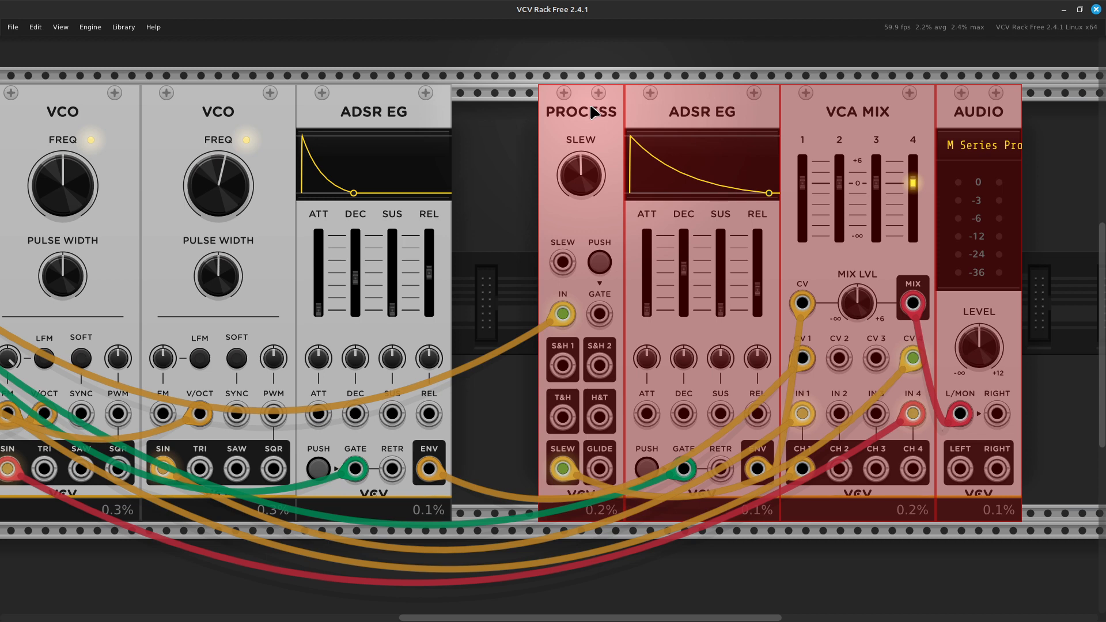
{"action": "left_click", "coordinate": [509, 178]}
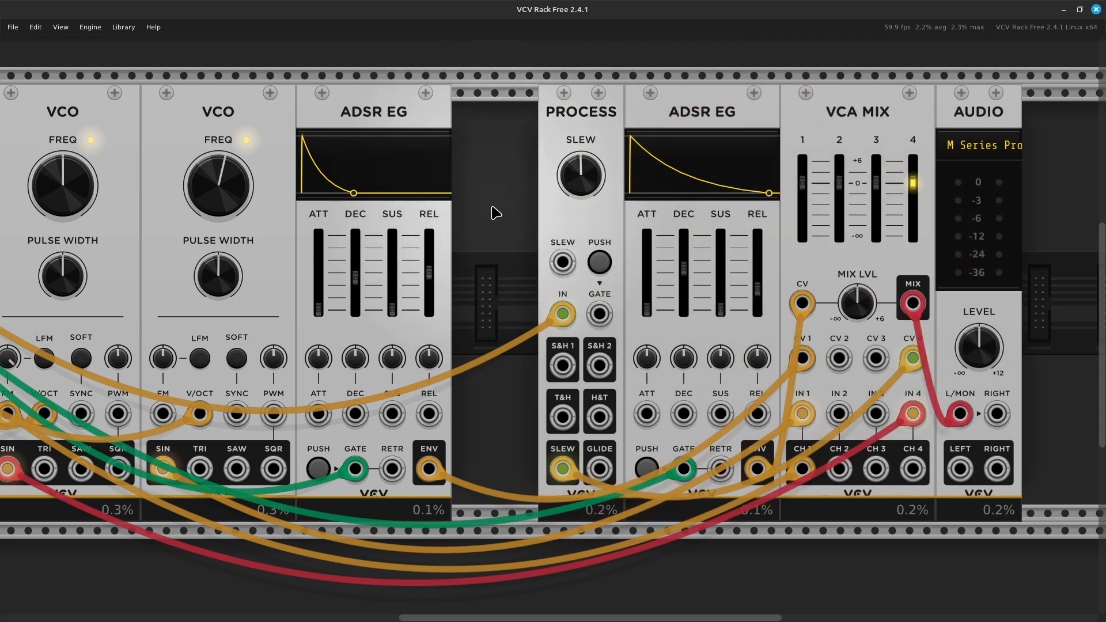
Find "vca" in the module browser, add a single VCA module and place it flush beside the first ADSR EG
{"action": "right_click", "coordinate": [493, 197]}
{"action": "key", "text": "BackSpace"}
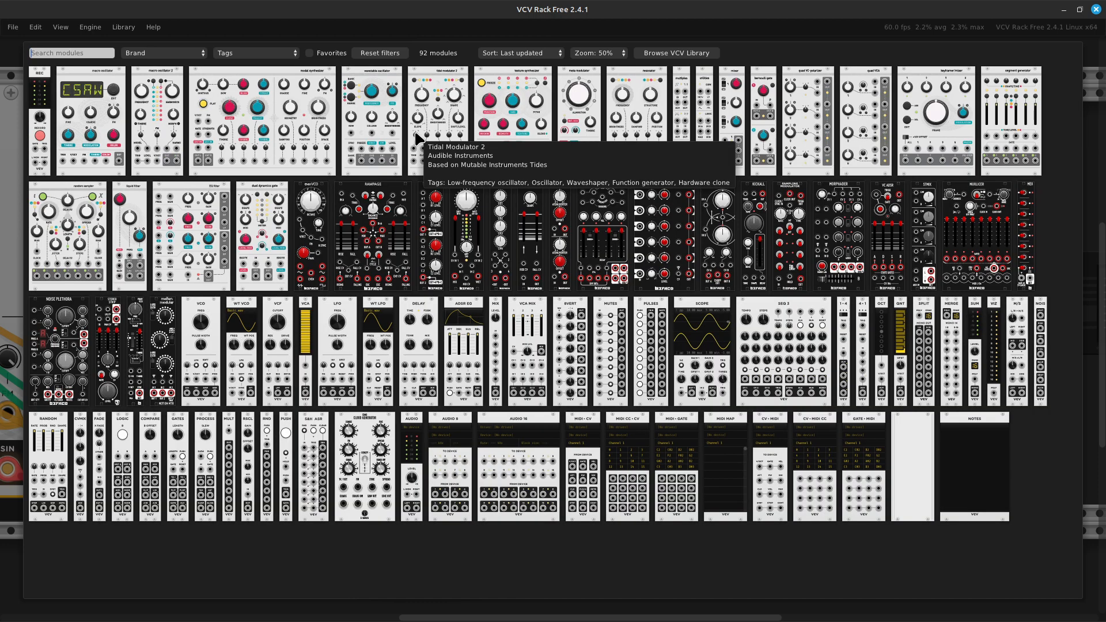
{"action": "type", "text": "vca"}
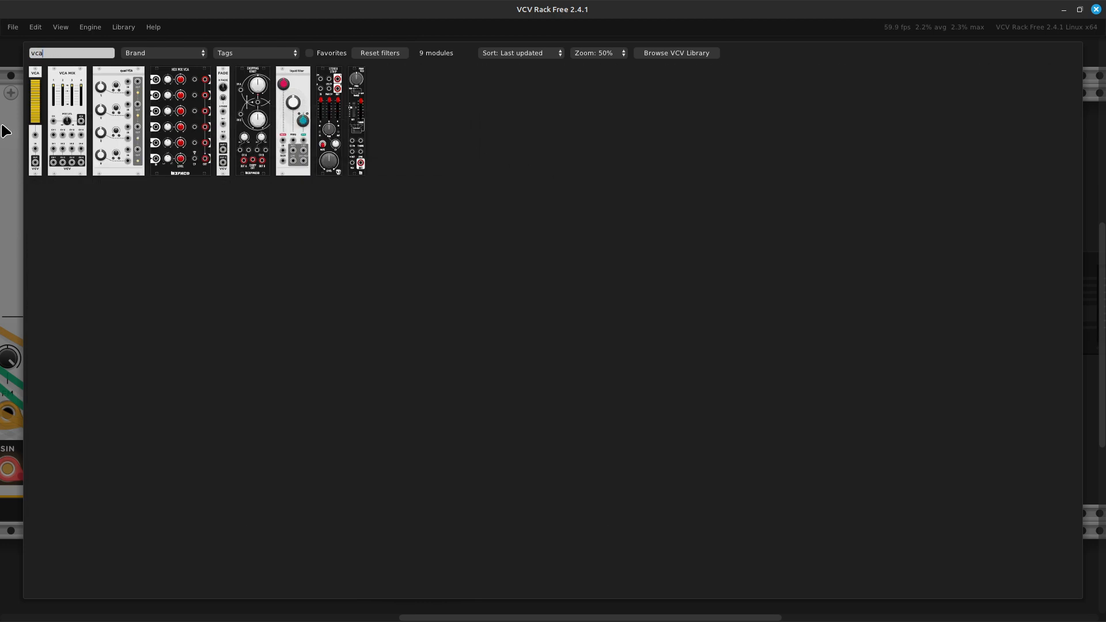
{"action": "left_click", "coordinate": [42, 139]}
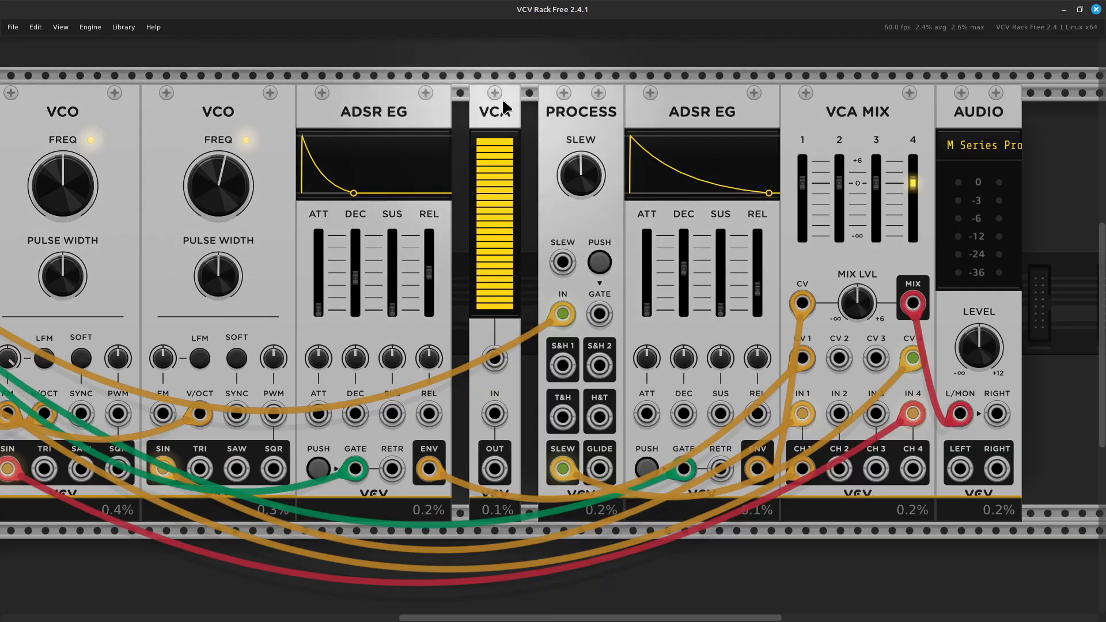
{"action": "left_click_drag", "start_coordinate": [499, 102], "coordinate": [484, 103]}
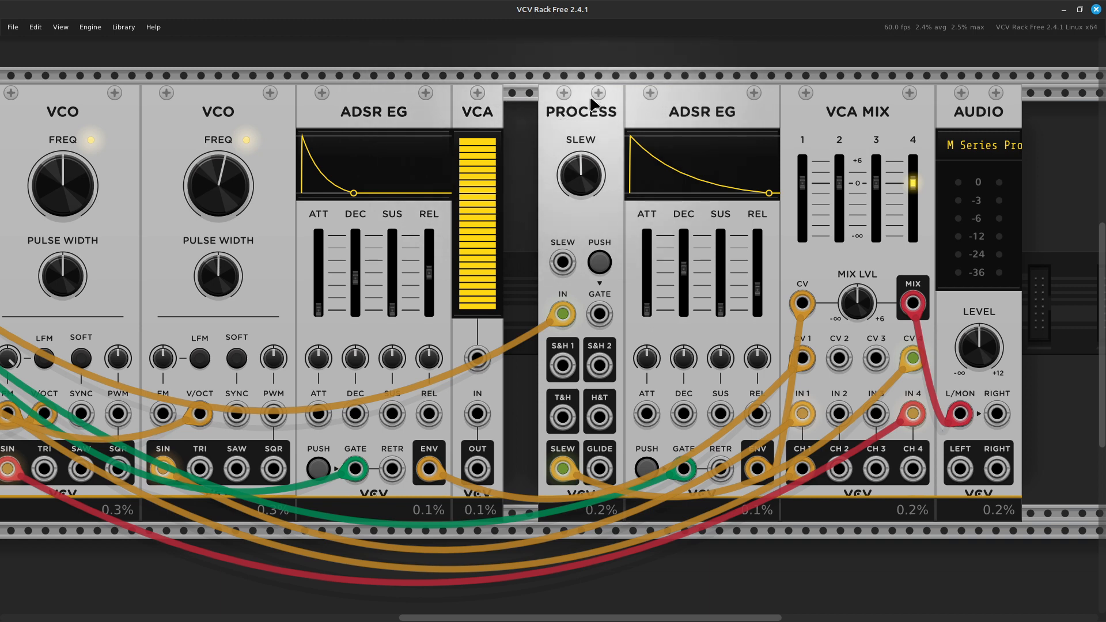
Move the PROCESS, second ADSR EG, VCA MIX and AUDIO modules together so they sit flush against the new VCA
{"action": "left_click_drag", "start_coordinate": [590, 102], "coordinate": [1000, 106]}
{"action": "left_click_drag", "start_coordinate": [896, 111], "coordinate": [840, 119]}
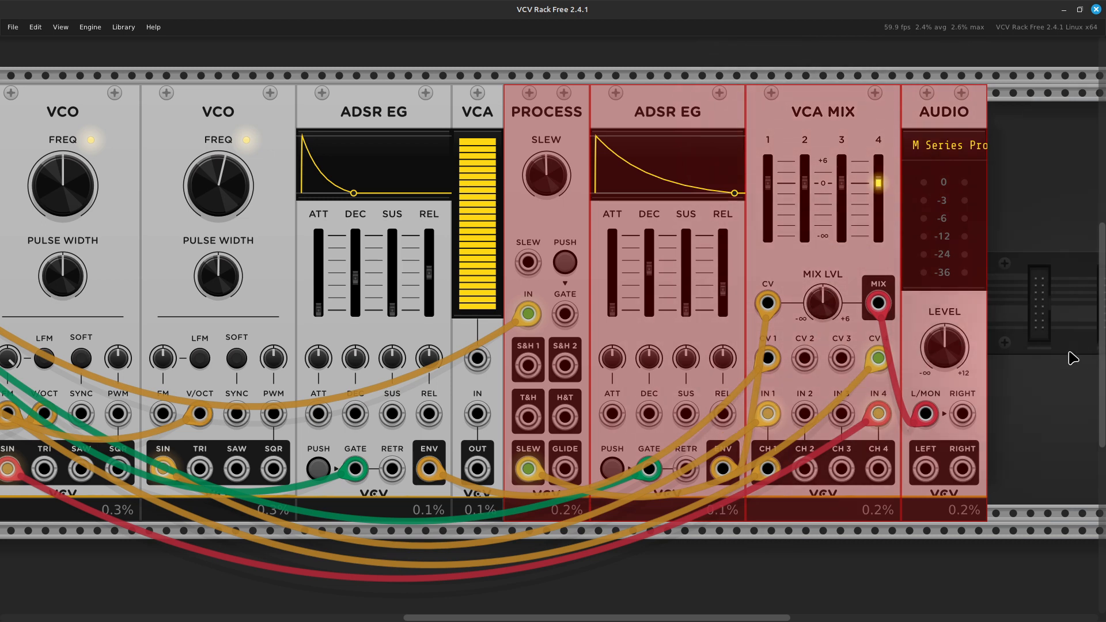
{"action": "left_click", "coordinate": [1017, 432]}
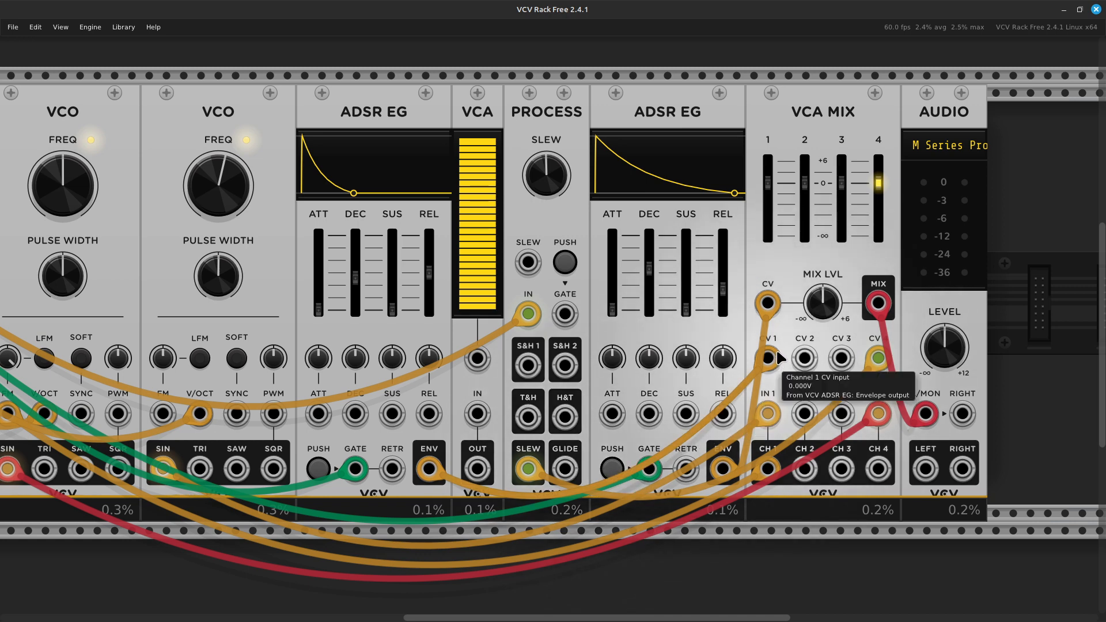
Move the envelope cable from VCA MIX's channel 1 CV input to the new VCA's CV input and detach channel 1's output cable
{"action": "left_click_drag", "start_coordinate": [771, 358], "coordinate": [478, 359]}
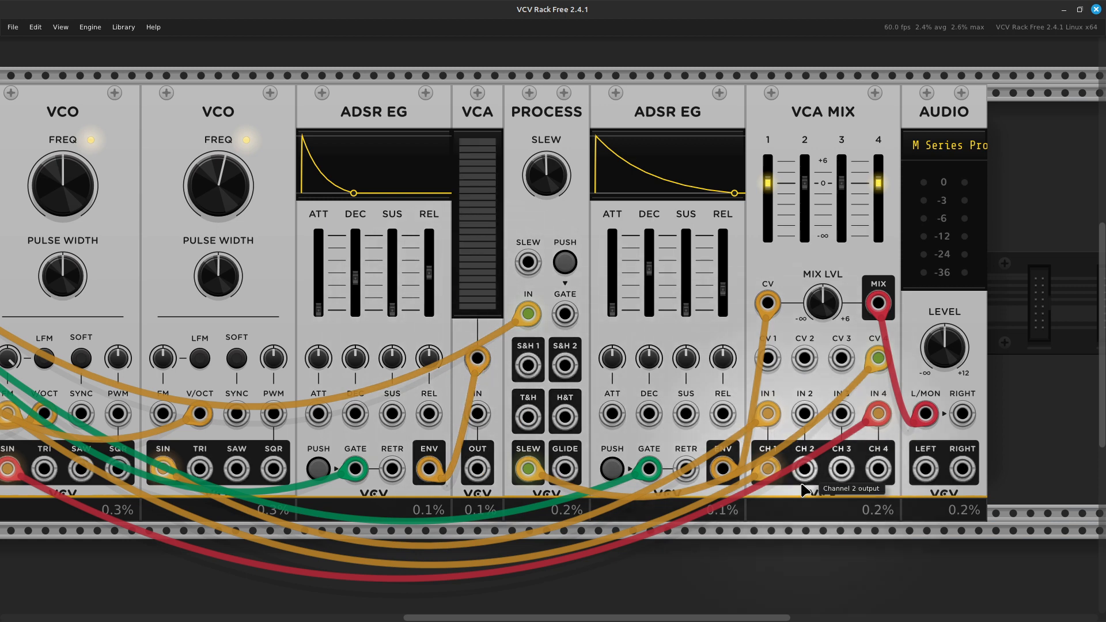
{"action": "left_click_drag", "start_coordinate": [768, 468], "coordinate": [492, 414]}
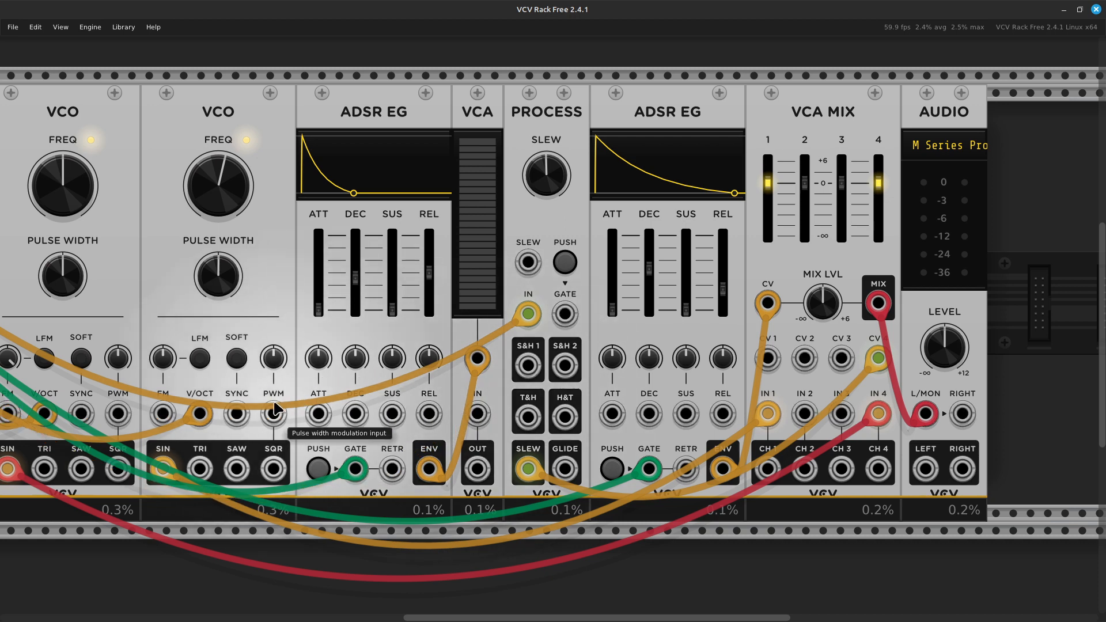
Patch a yellow cable from the second VCO's sine output to the new VCA's channel input
{"action": "right_click", "coordinate": [158, 475]}
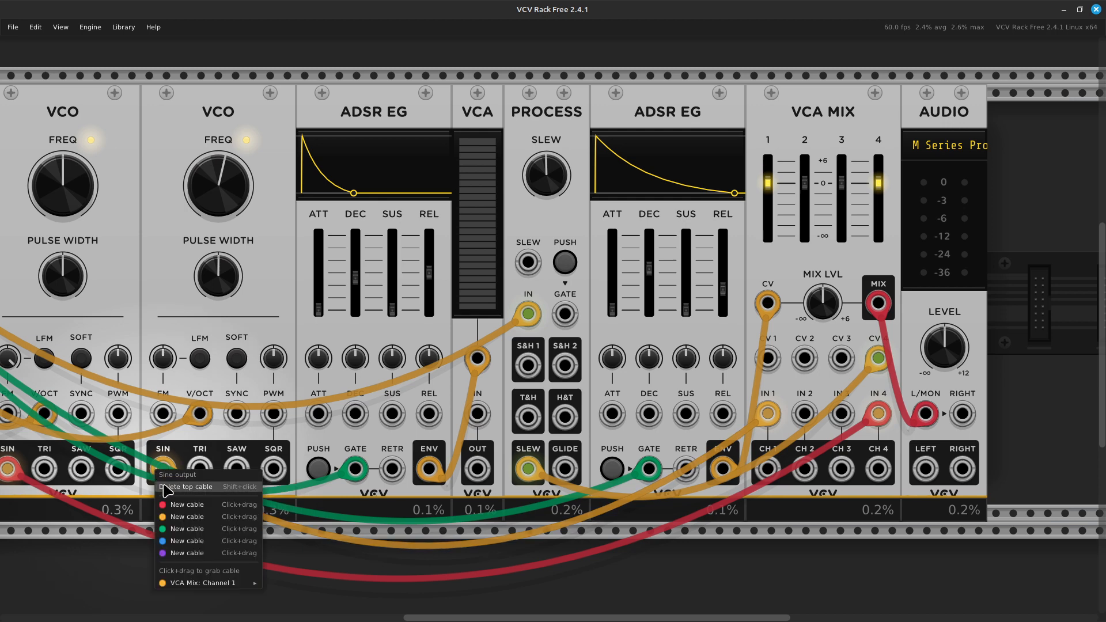
{"action": "left_click_drag", "start_coordinate": [167, 521], "coordinate": [481, 427]}
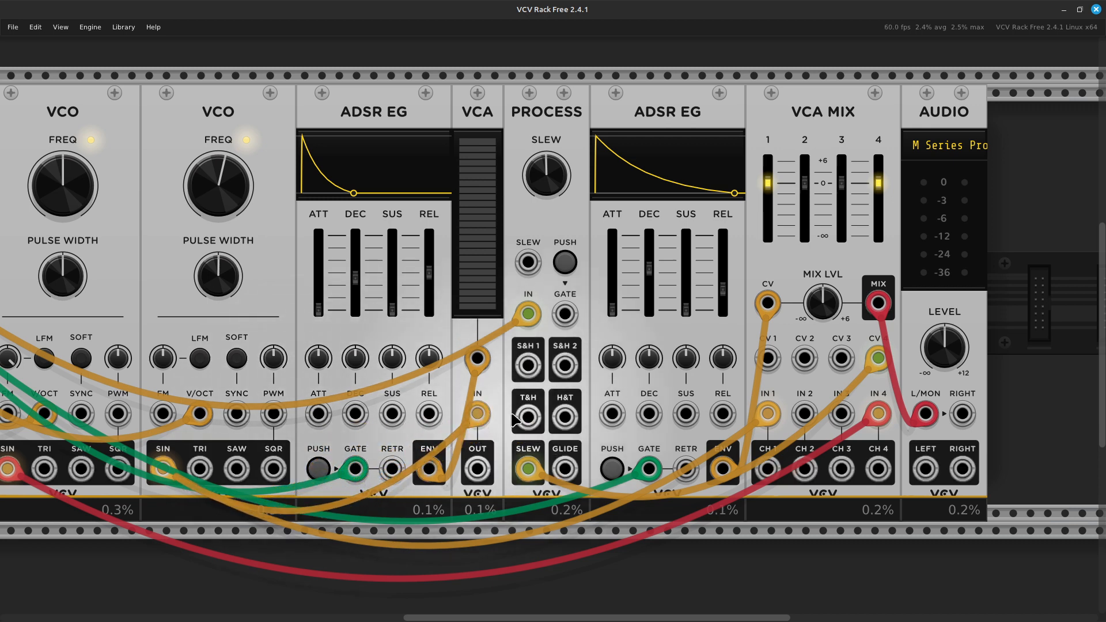
{"action": "right_click", "coordinate": [477, 467]}
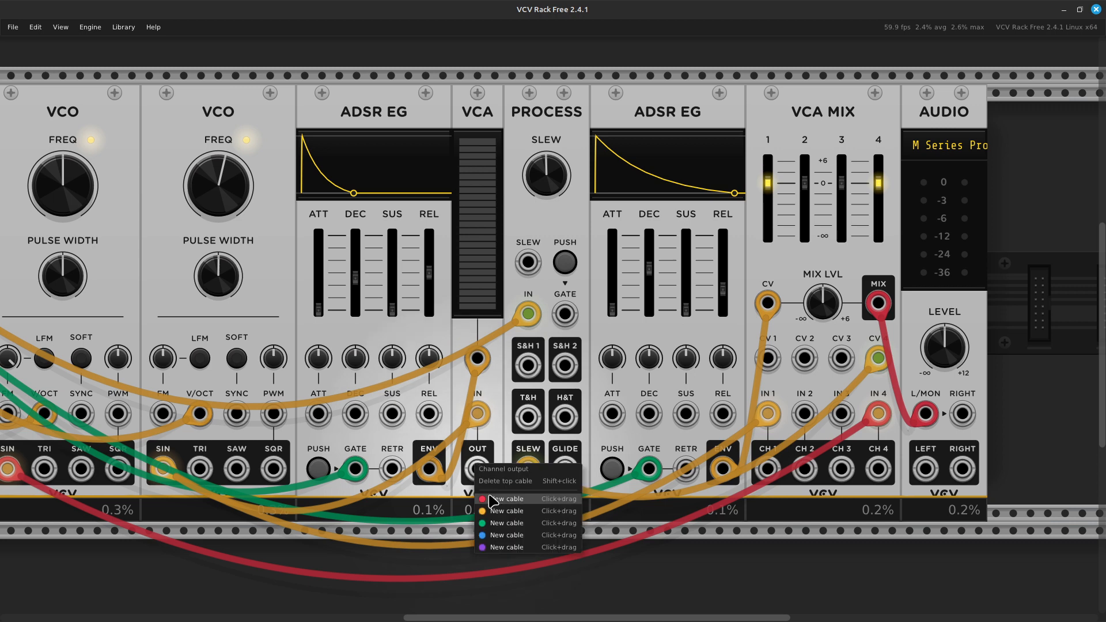
{"action": "left_click_drag", "start_coordinate": [496, 512], "coordinate": [747, 416]}
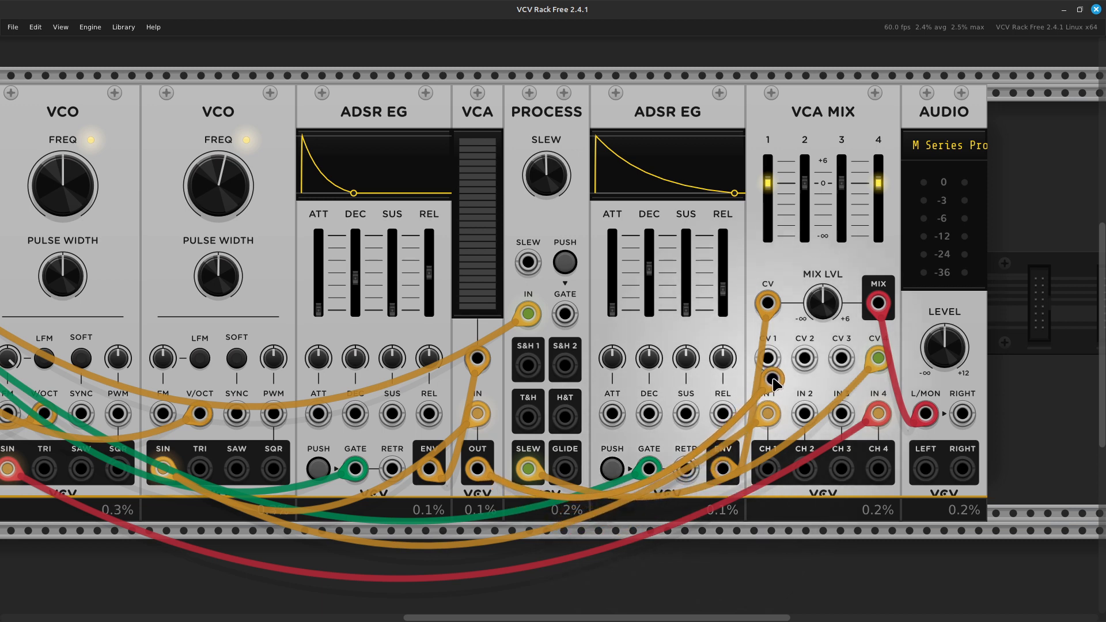
{"action": "left_click_drag", "start_coordinate": [775, 382], "coordinate": [659, 554]}
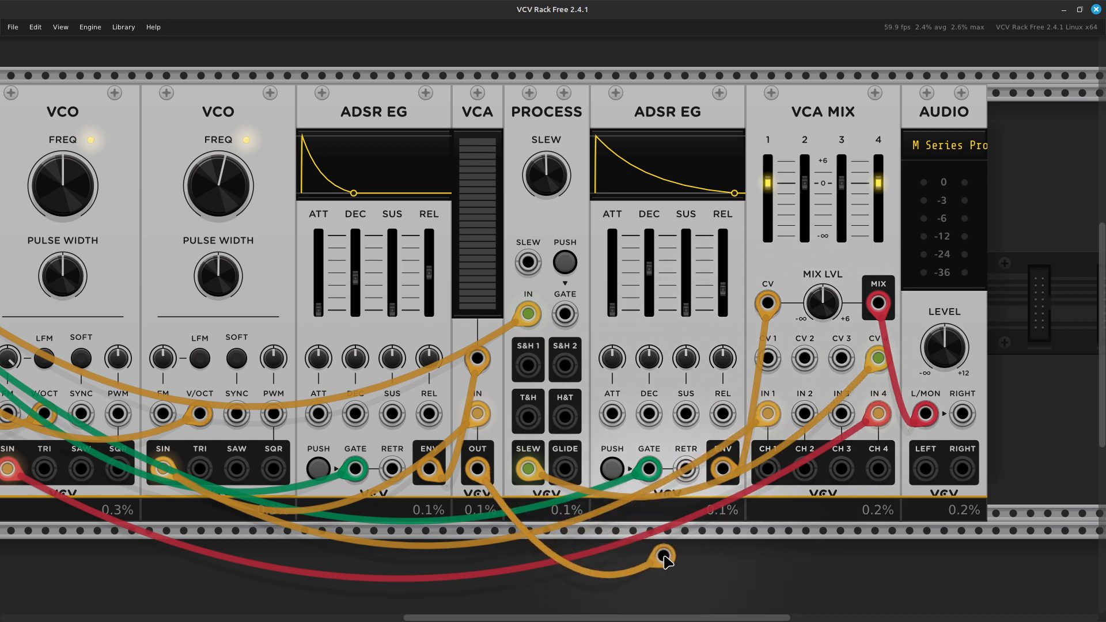
{"action": "left_click_drag", "start_coordinate": [664, 557], "coordinate": [666, 560]}
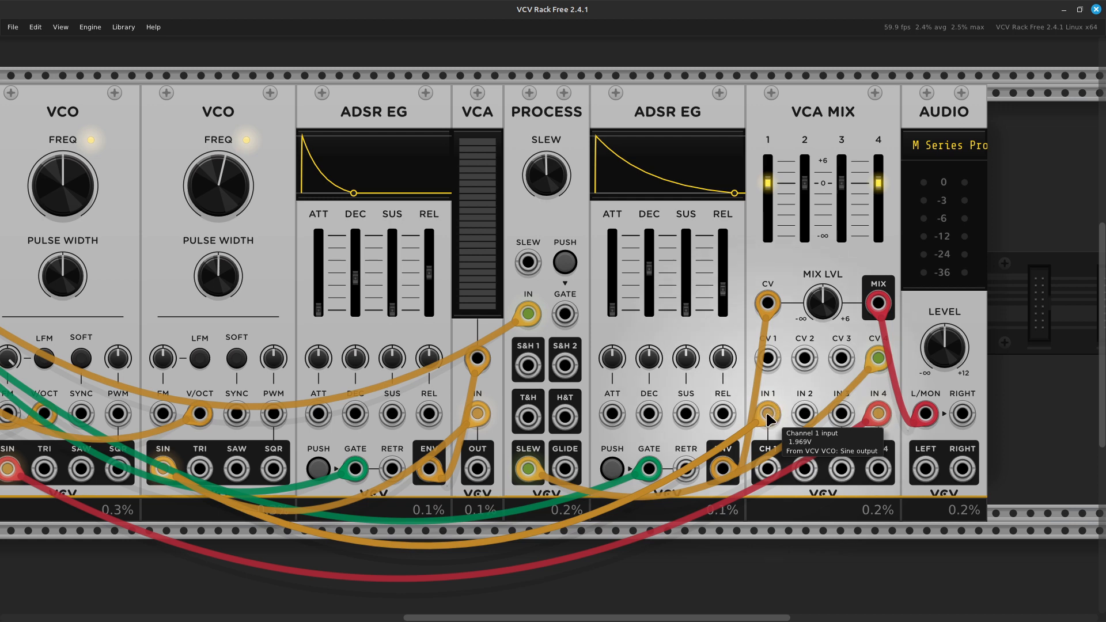
Replace the second VCO's sine cable at VCA MIX's channel 1 input with a yellow cable from the single VCA's output
{"action": "left_click_drag", "start_coordinate": [767, 416], "coordinate": [655, 569]}
{"action": "scroll", "coordinate": [640, 570], "scroll_direction": "left", "scroll_amount": 5}
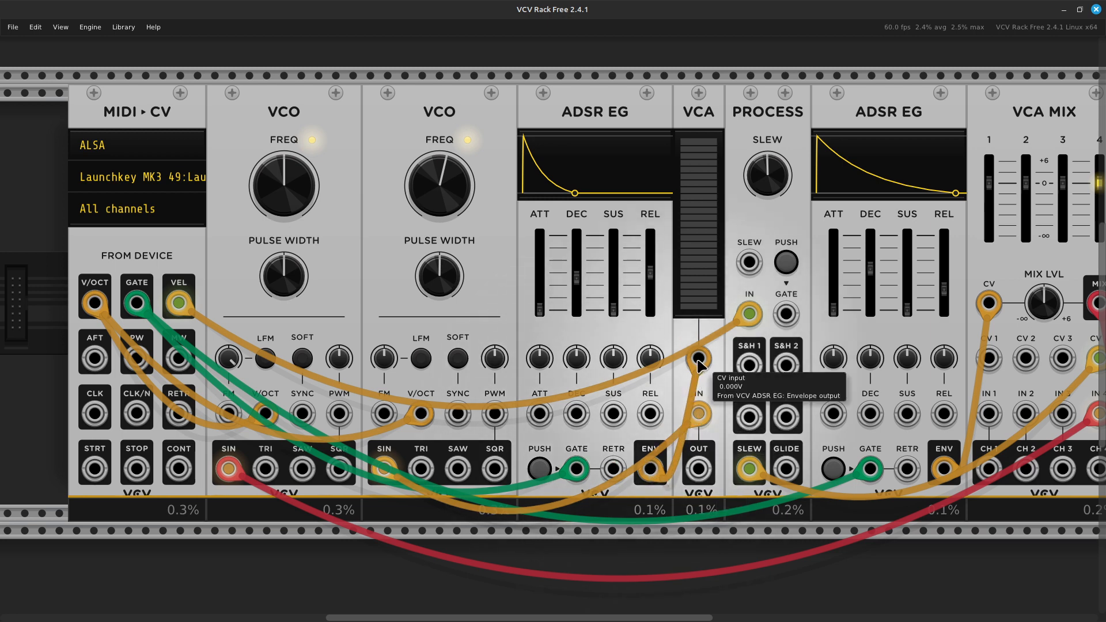
{"action": "right_click", "coordinate": [698, 480]}
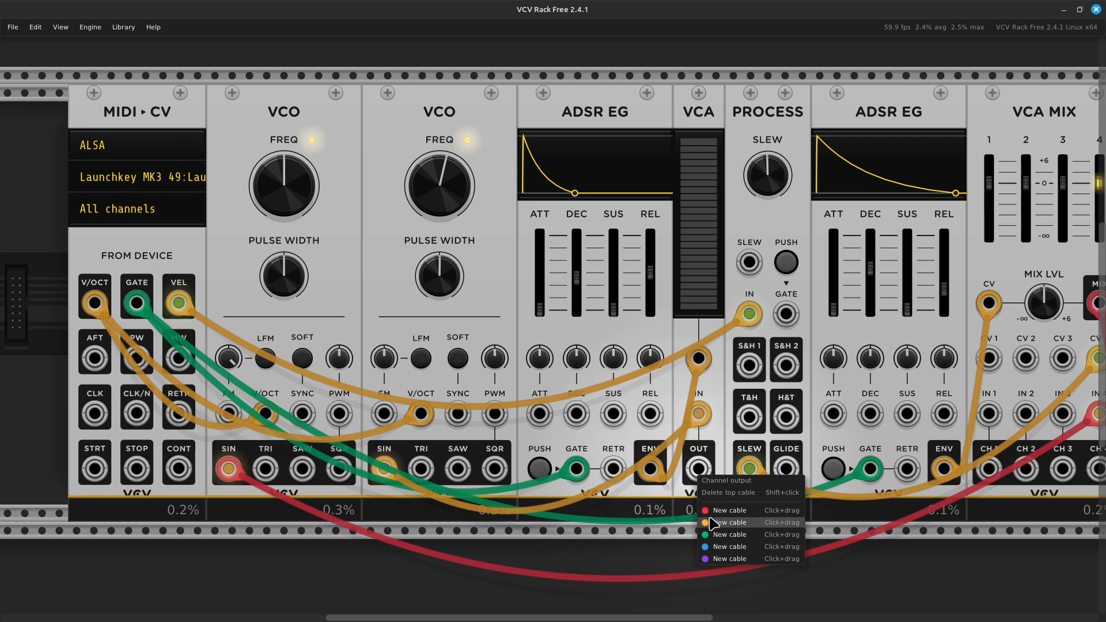
{"action": "left_click_drag", "start_coordinate": [713, 525], "coordinate": [1013, 375]}
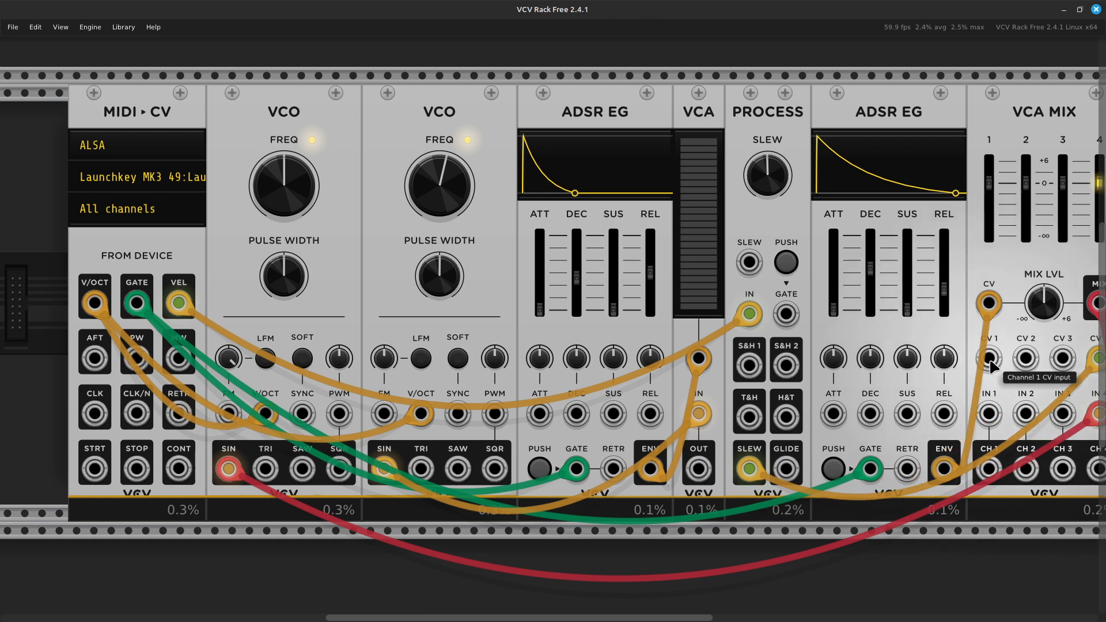
{"action": "right_click", "coordinate": [698, 476]}
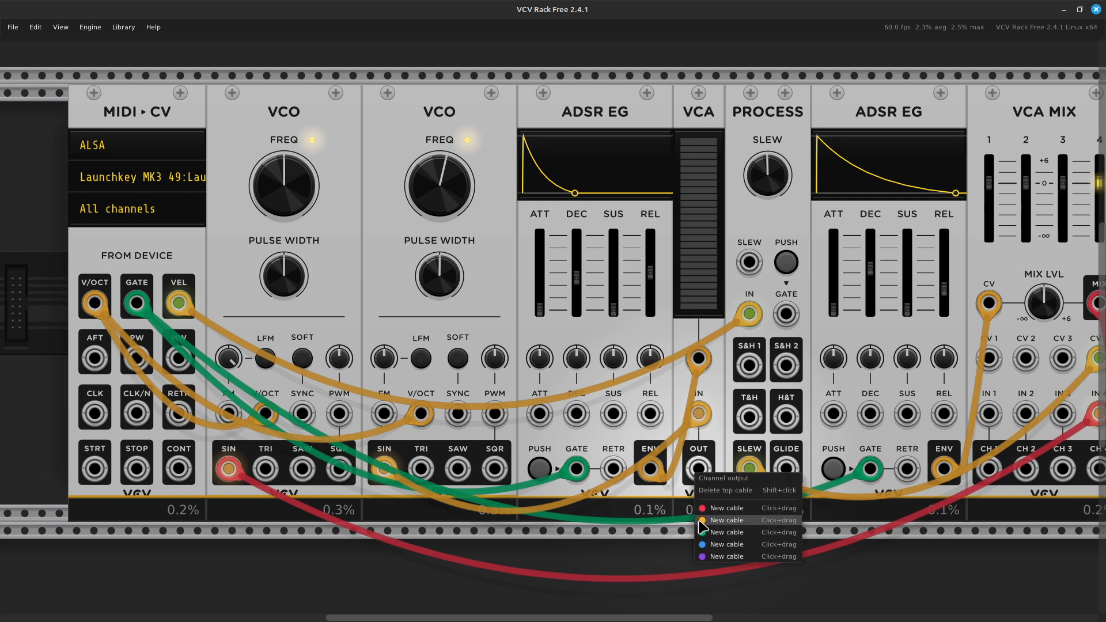
{"action": "left_click", "coordinate": [698, 521]}
{"action": "right_click", "coordinate": [700, 475]}
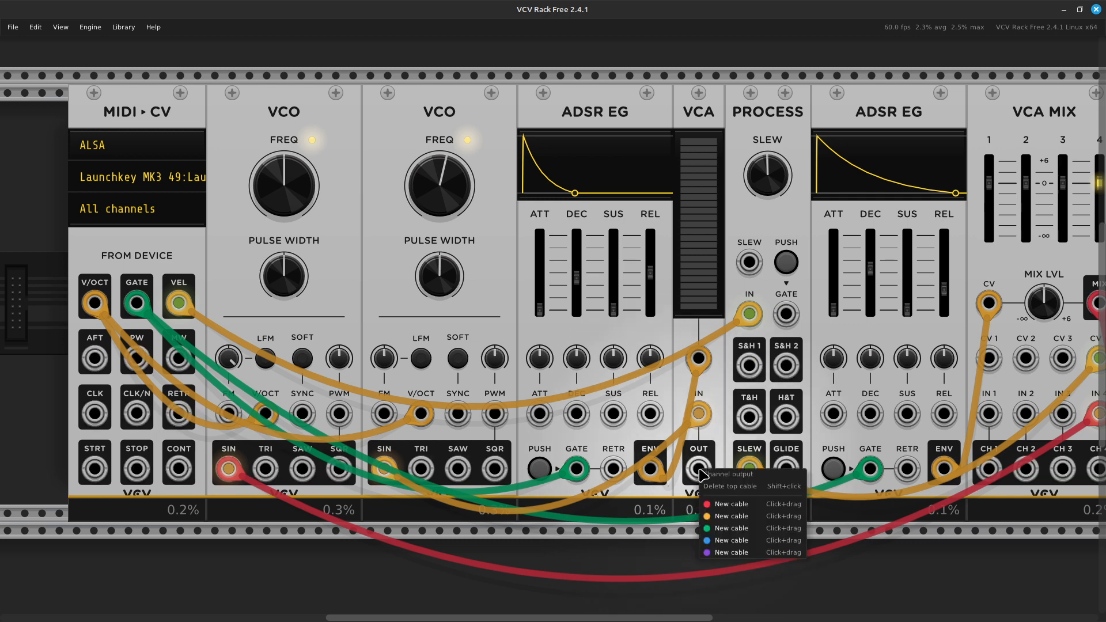
{"action": "left_click", "coordinate": [734, 516]}
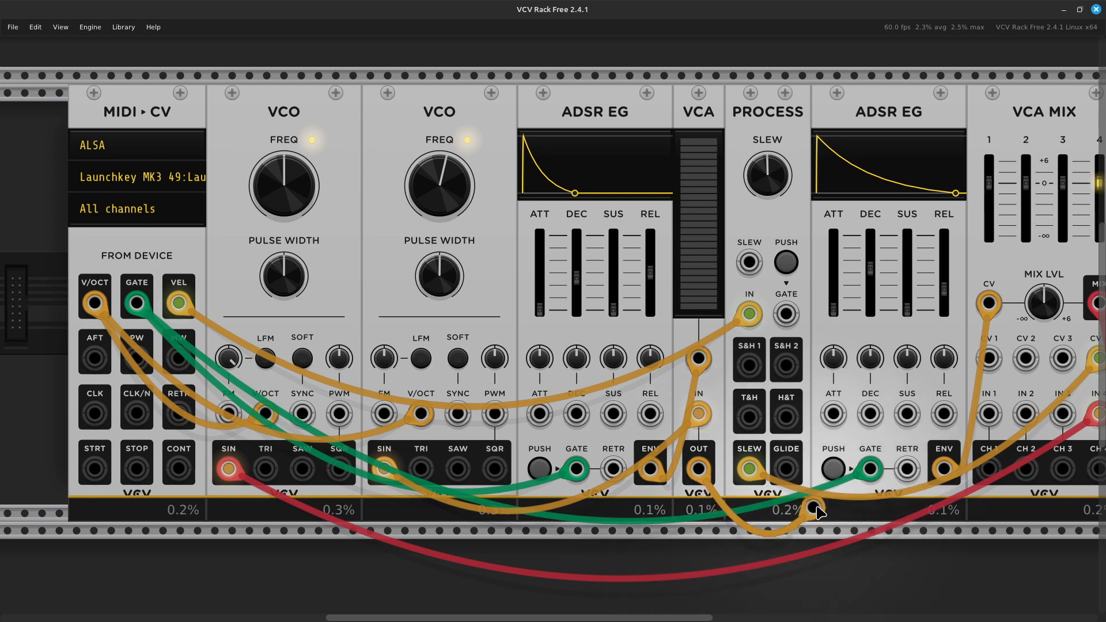
{"action": "left_click", "coordinate": [944, 414]}
{"action": "left_click_drag", "start_coordinate": [954, 428], "coordinate": [999, 423]}
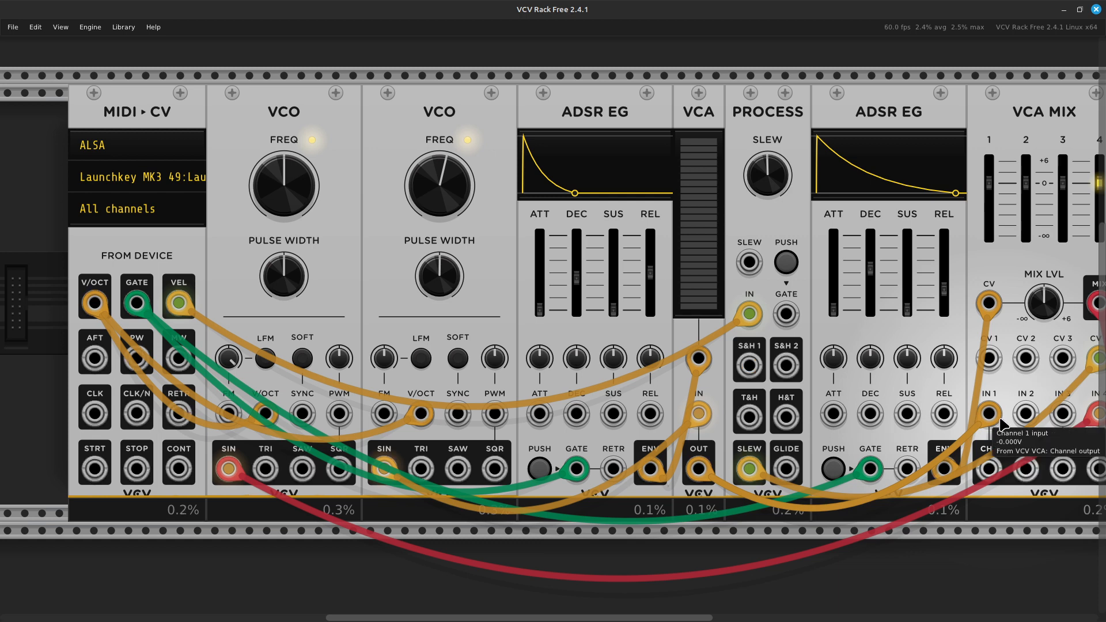
Patch a yellow cable between VCA MIX's channel 1 CV input and the MIDI-CV velocity output
{"action": "right_click", "coordinate": [989, 366]}
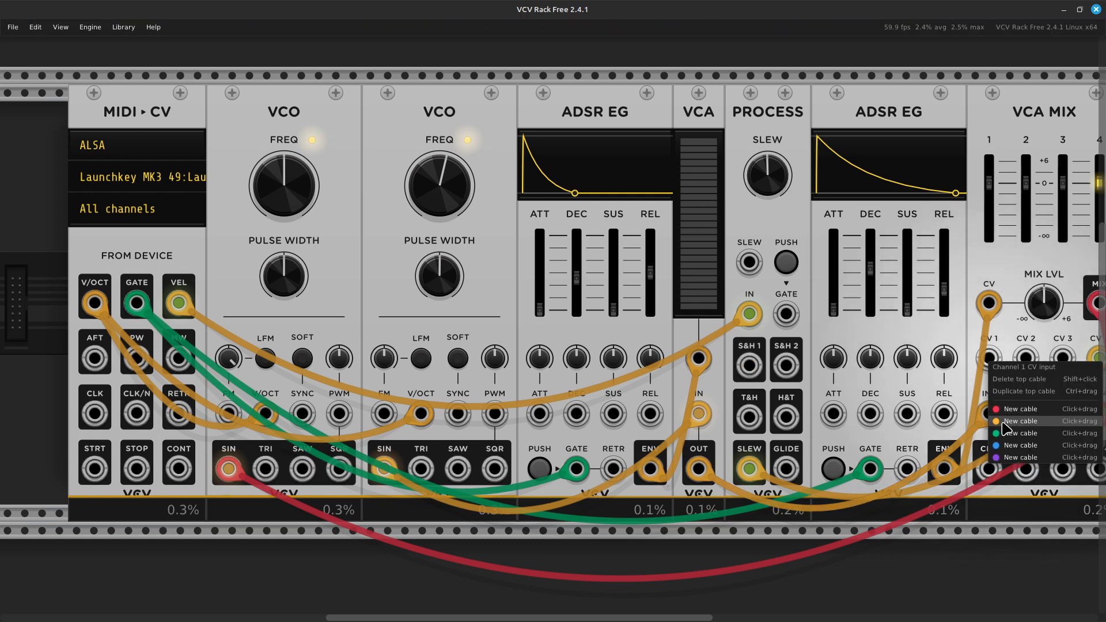
{"action": "left_click_drag", "start_coordinate": [1005, 427], "coordinate": [194, 313]}
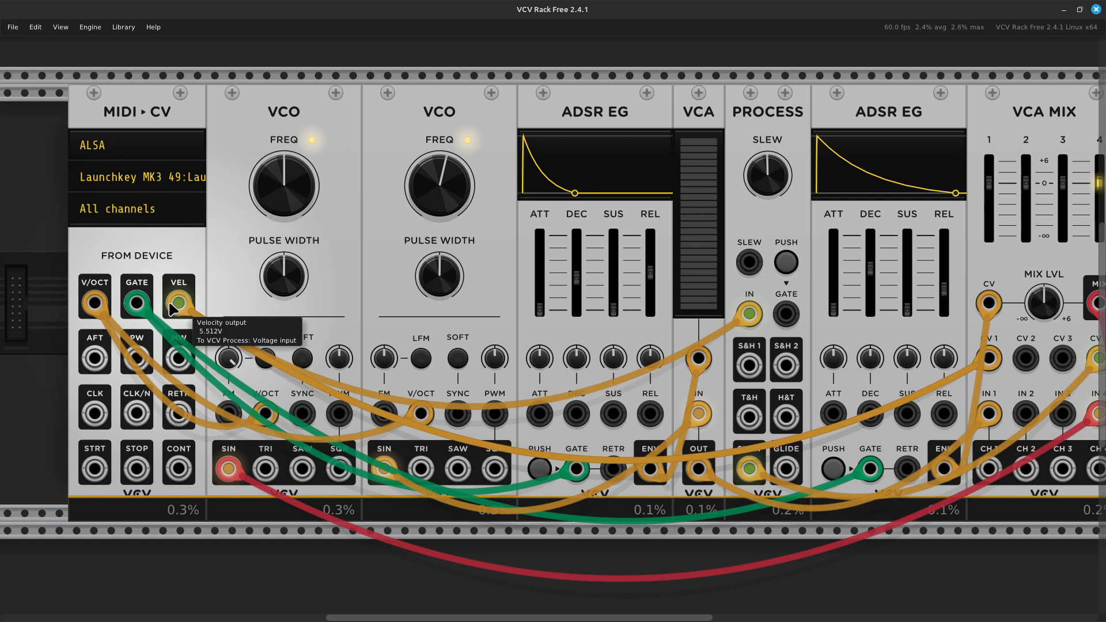
Patch a red cable from VCA MIX's channel 1 output to the first VCO's FM input
{"action": "left_click_drag", "start_coordinate": [169, 301], "coordinate": [170, 301]}
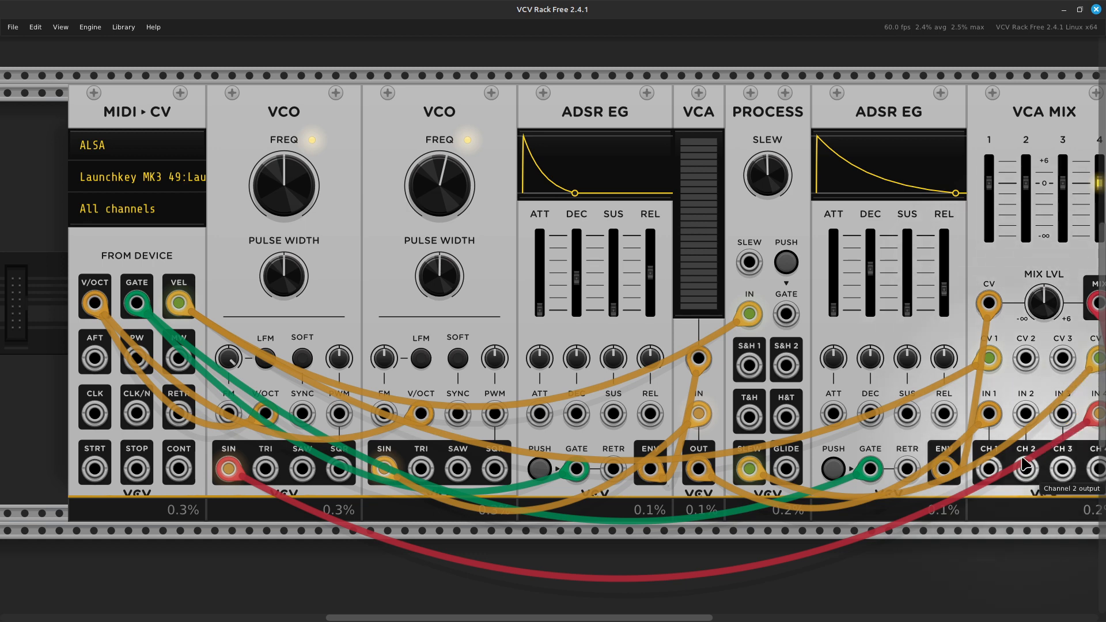
{"action": "right_click", "coordinate": [990, 471]}
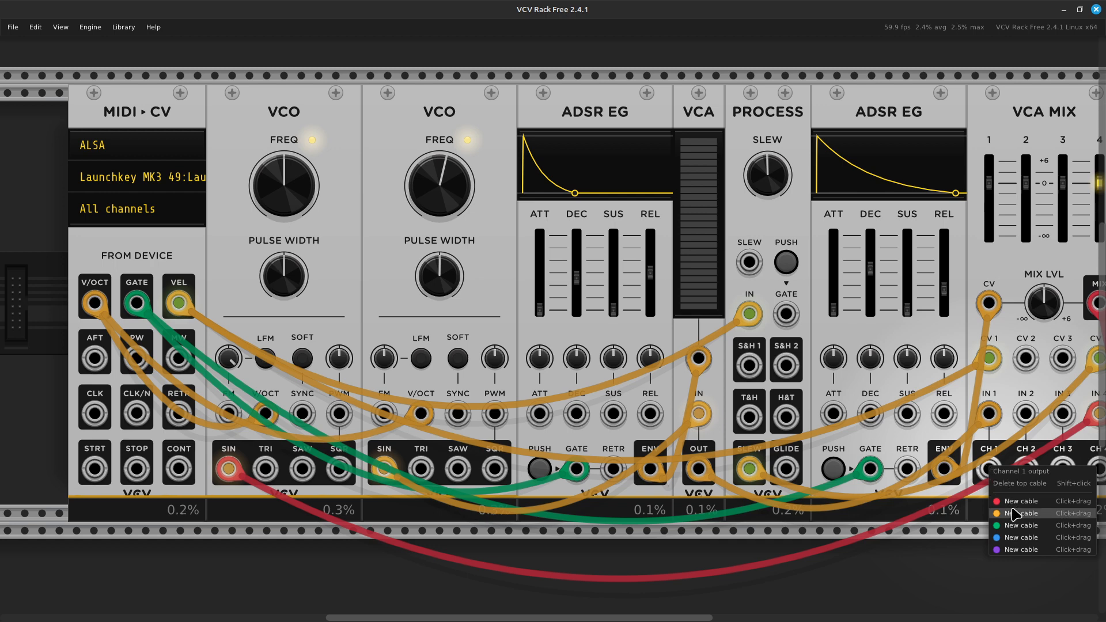
{"action": "left_click_drag", "start_coordinate": [1015, 503], "coordinate": [228, 413]}
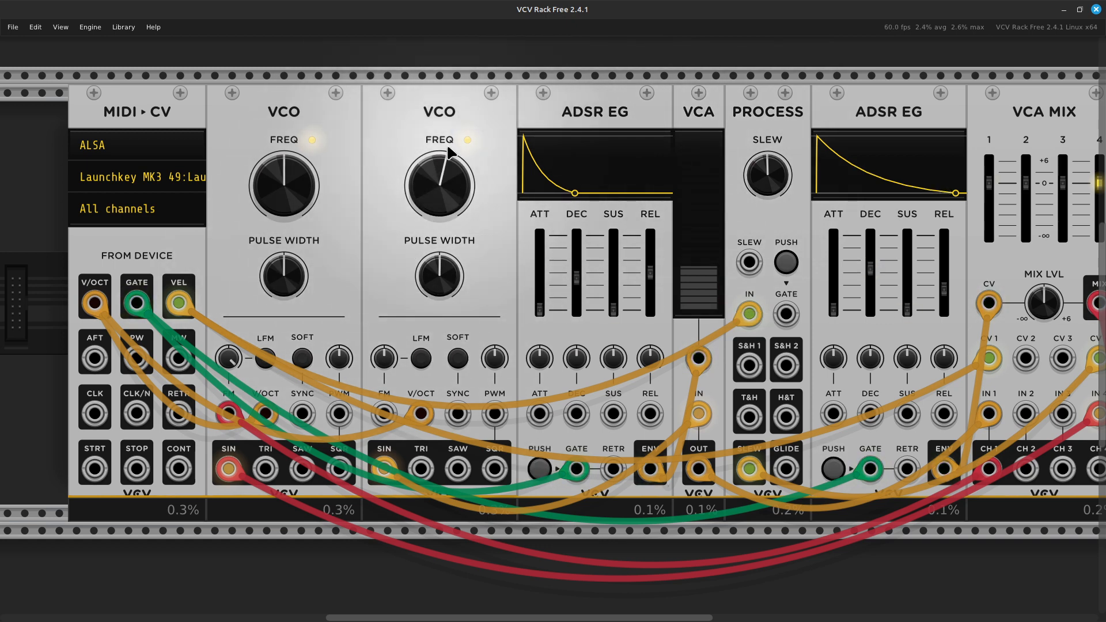
Raise the second VCO's frequency to about 522 Hz and slightly lengthen the first ADSR EG's decay
{"action": "mouse_move", "coordinate": [436, 173]}
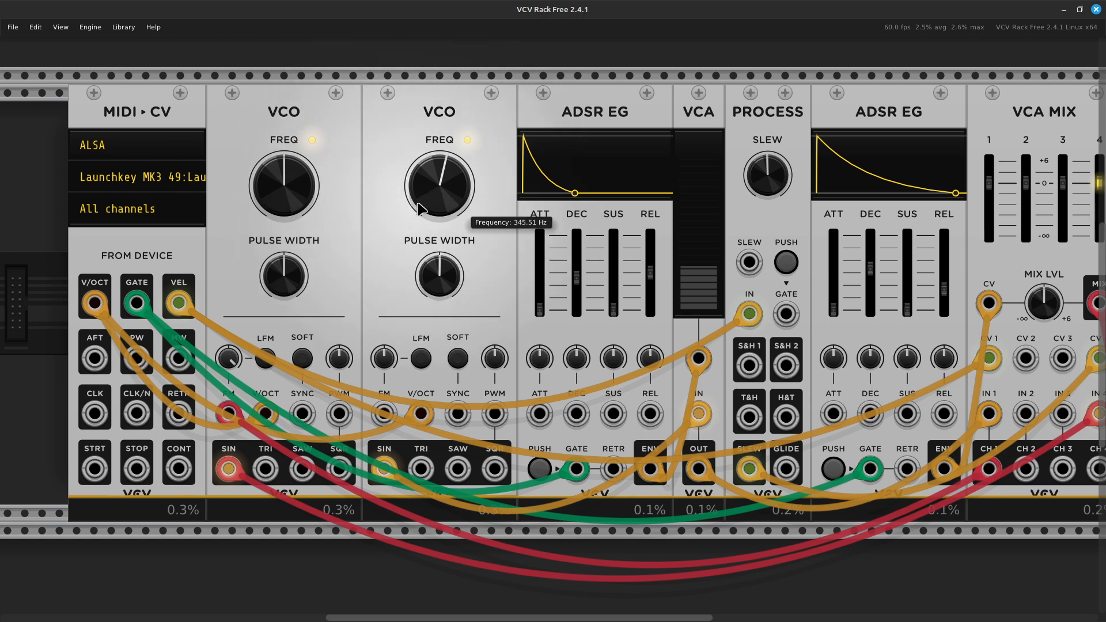
{"action": "mouse_move", "coordinate": [440, 191]}
{"action": "left_mouse_down"}
{"action": "mouse_move", "coordinate": [441, 143]}
{"action": "mouse_move", "coordinate": [440, 180]}
{"action": "left_mouse_up"}
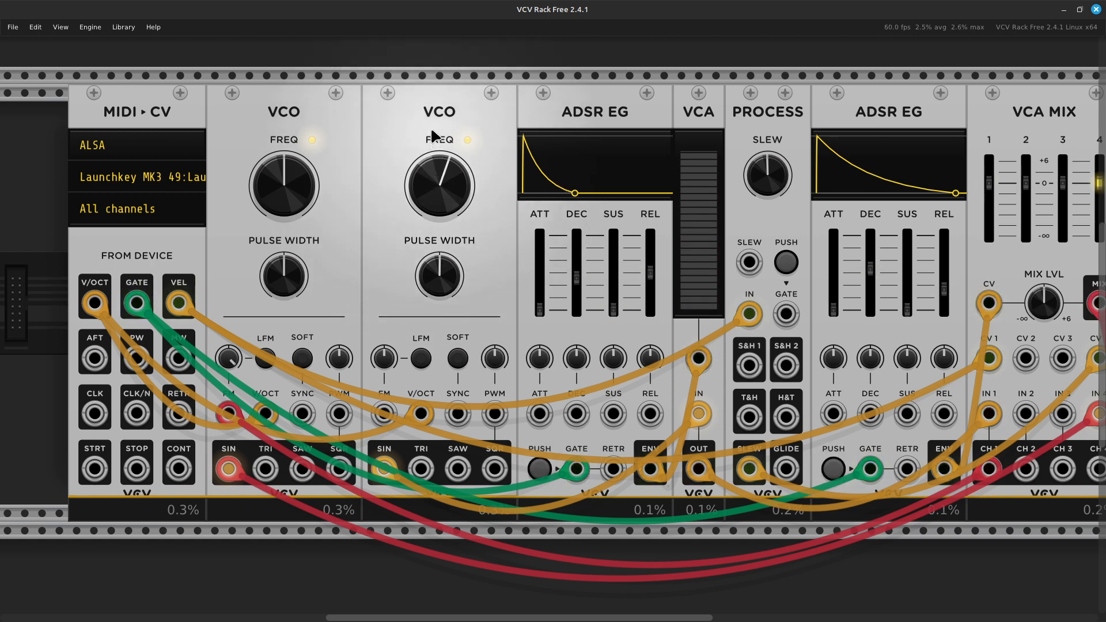
{"action": "mouse_move", "coordinate": [433, 185]}
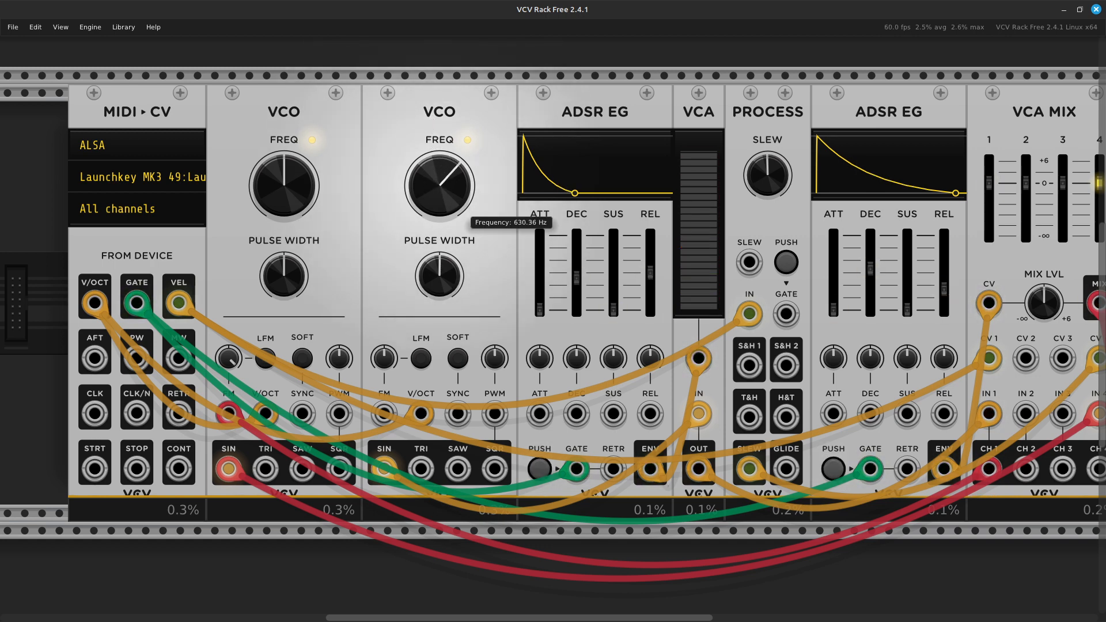
{"action": "left_click_drag", "start_coordinate": [439, 185], "coordinate": [443, 190]}
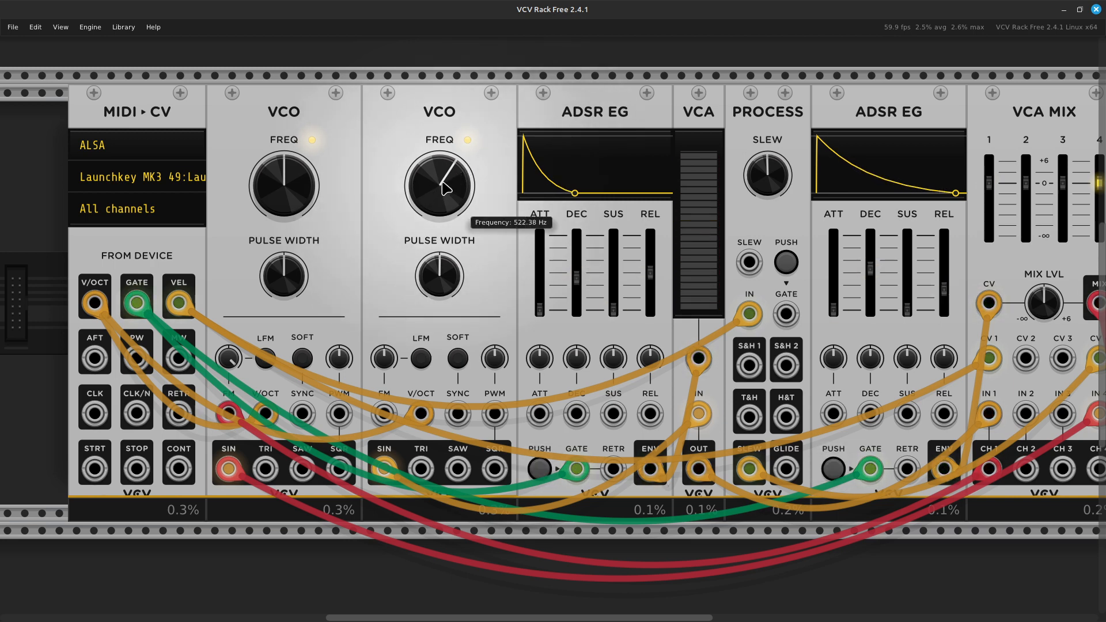
{"action": "left_click_drag", "start_coordinate": [440, 192], "coordinate": [478, 174]}
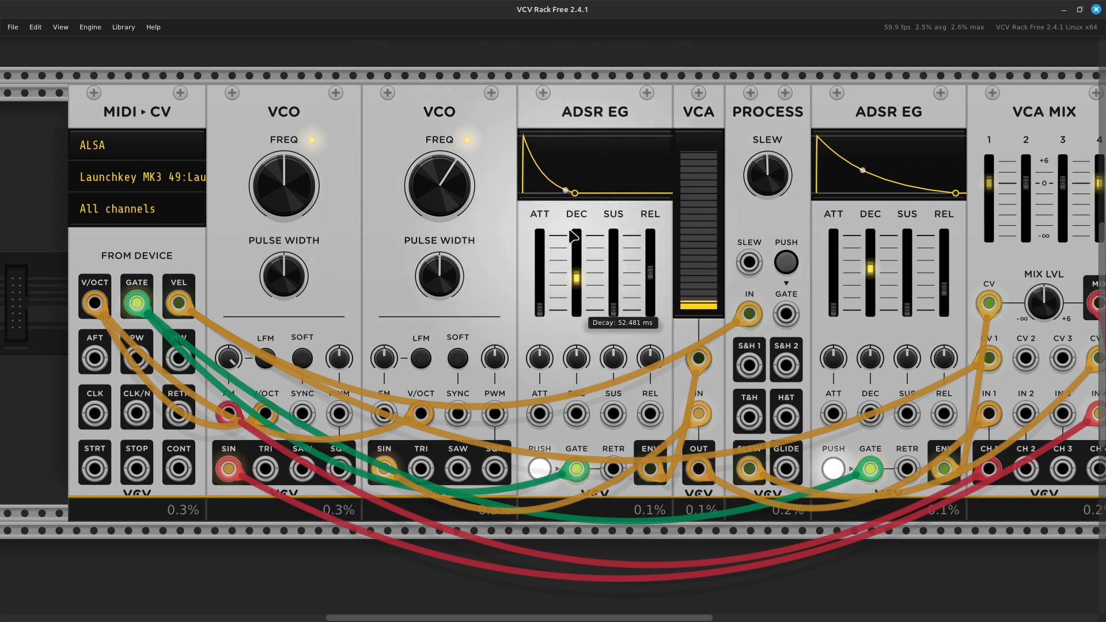
{"action": "mouse_move", "coordinate": [591, 276]}
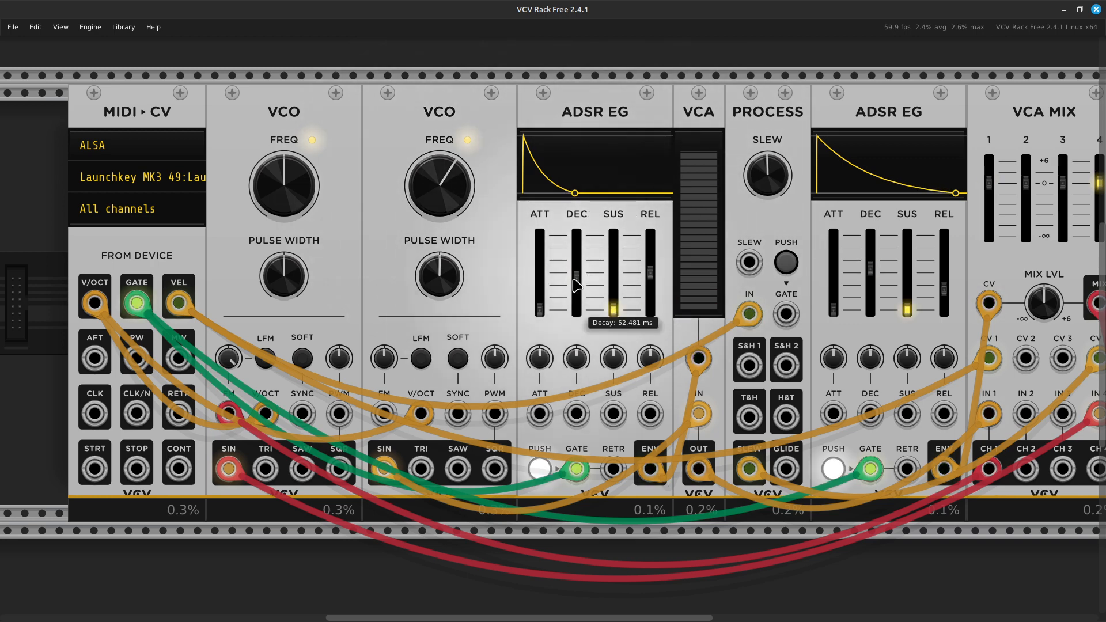
{"action": "left_click_drag", "start_coordinate": [576, 276], "coordinate": [577, 272]}
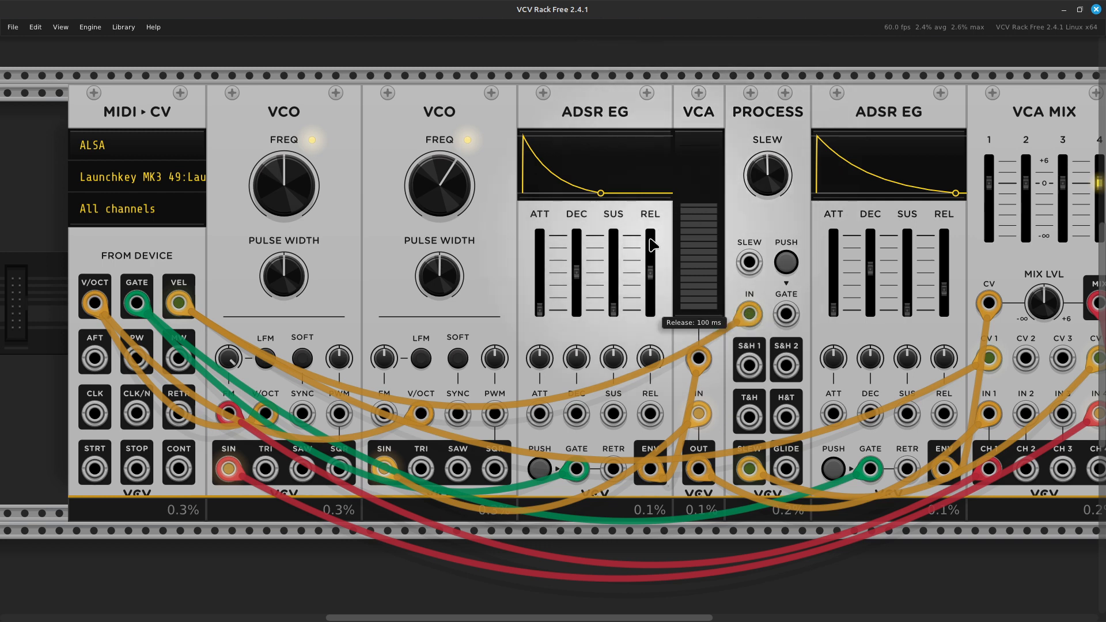
Select all modules from the first ADSR EG through AUDIO and shift them right to open a gap beside the second VCO
{"action": "scroll", "coordinate": [648, 240], "scroll_direction": "right", "scroll_amount": 4}
{"action": "scroll", "coordinate": [648, 241], "scroll_direction": "right", "scroll_amount": 2}
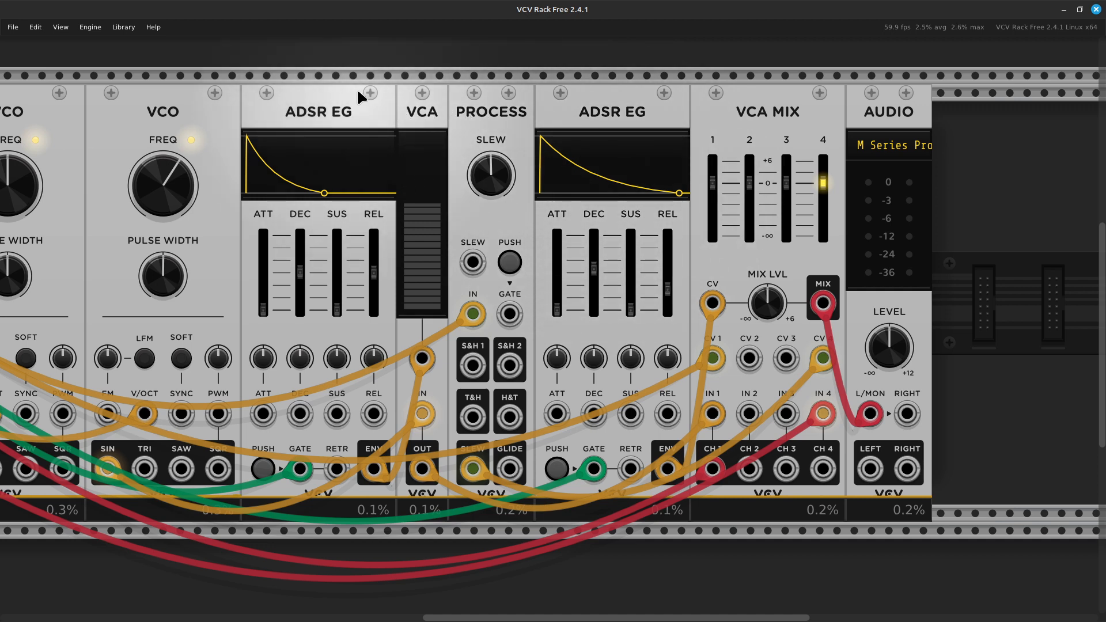
{"action": "left_click", "coordinate": [351, 106], "text": "shift"}
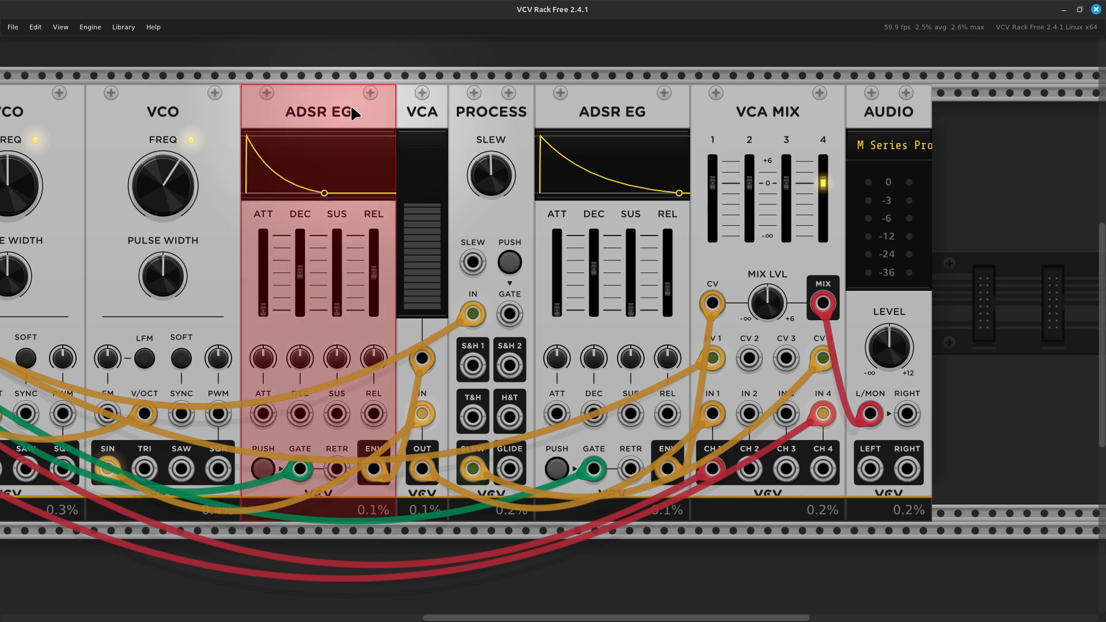
{"action": "left_click", "coordinate": [428, 104], "text": "shift"}
{"action": "left_click", "coordinate": [490, 101], "text": "shift"}
{"action": "left_click", "coordinate": [599, 107], "text": "shift"}
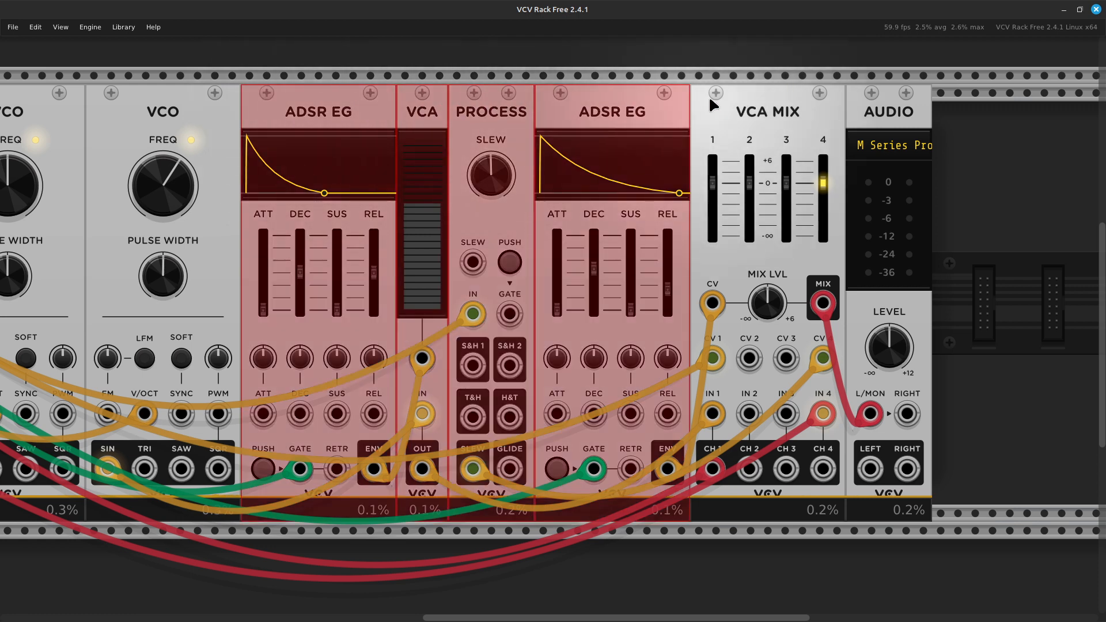
{"action": "left_click", "coordinate": [752, 114], "text": "shift"}
{"action": "left_click", "coordinate": [895, 112], "text": "shift"}
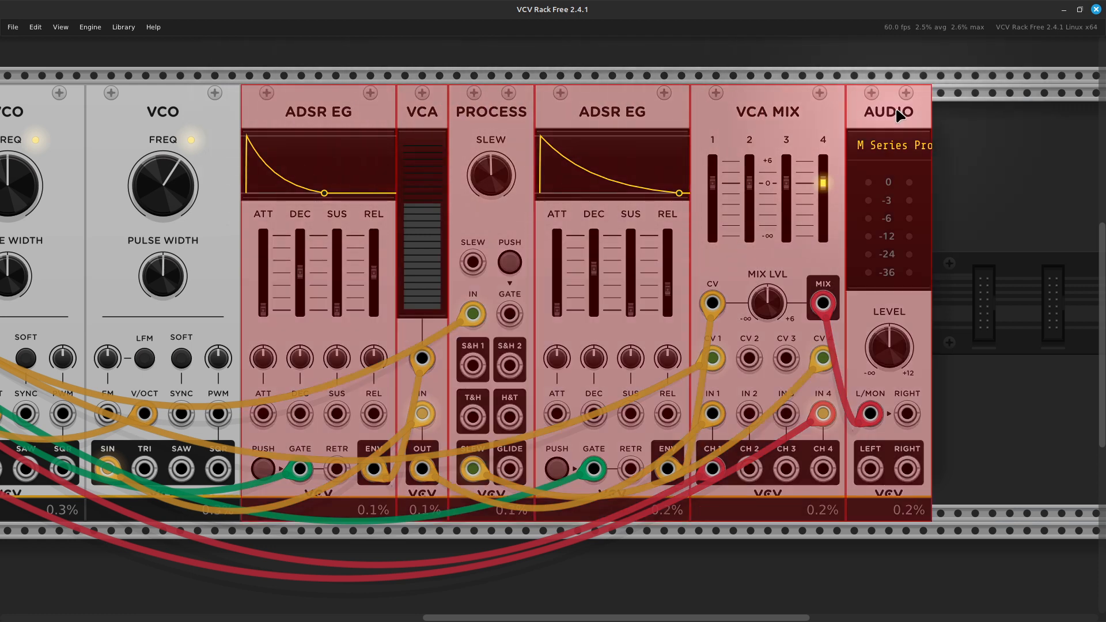
{"action": "left_click_drag", "start_coordinate": [761, 103], "coordinate": [902, 88]}
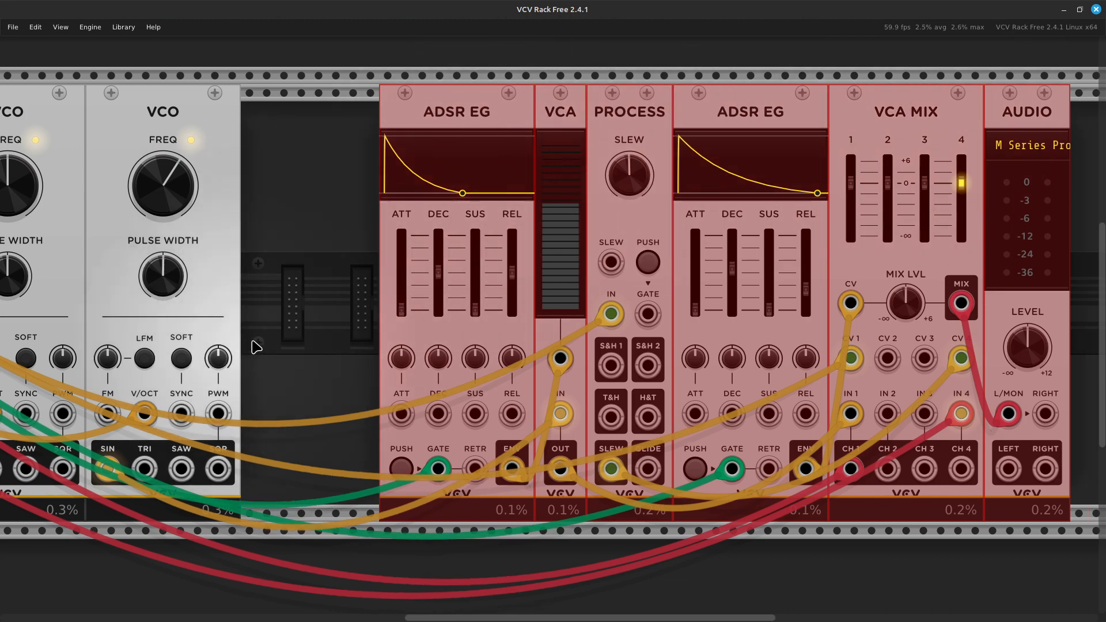
Search the module library for "vco" and add a third VCV VCO in the gap before the first ADSR EG
{"action": "left_click", "coordinate": [296, 265]}
{"action": "right_click", "coordinate": [287, 238]}
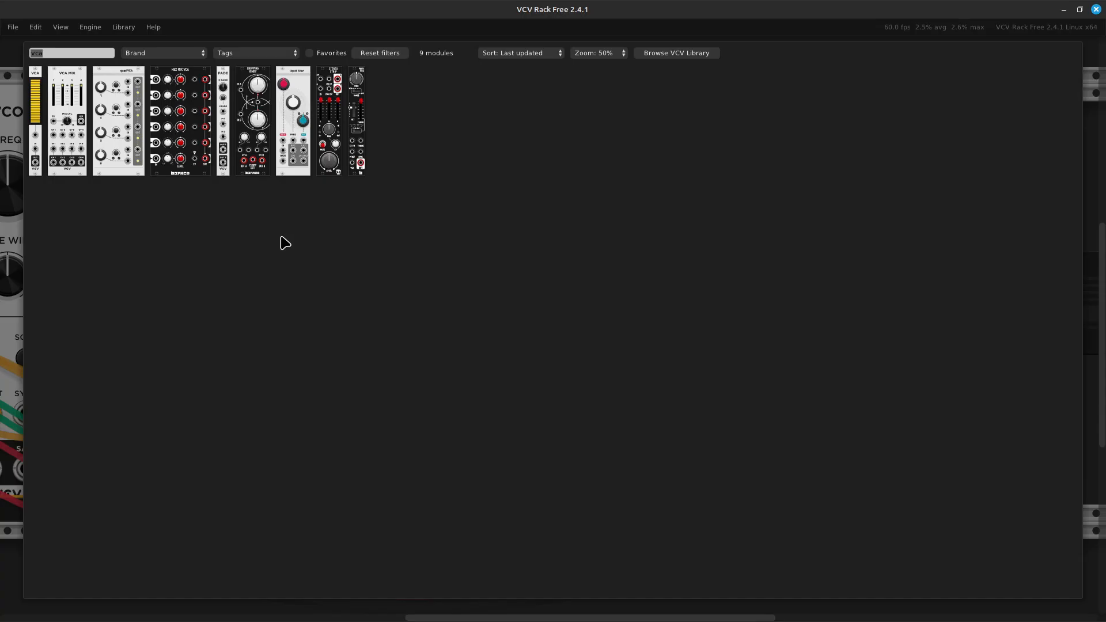
{"action": "key", "text": "BackSpace"}
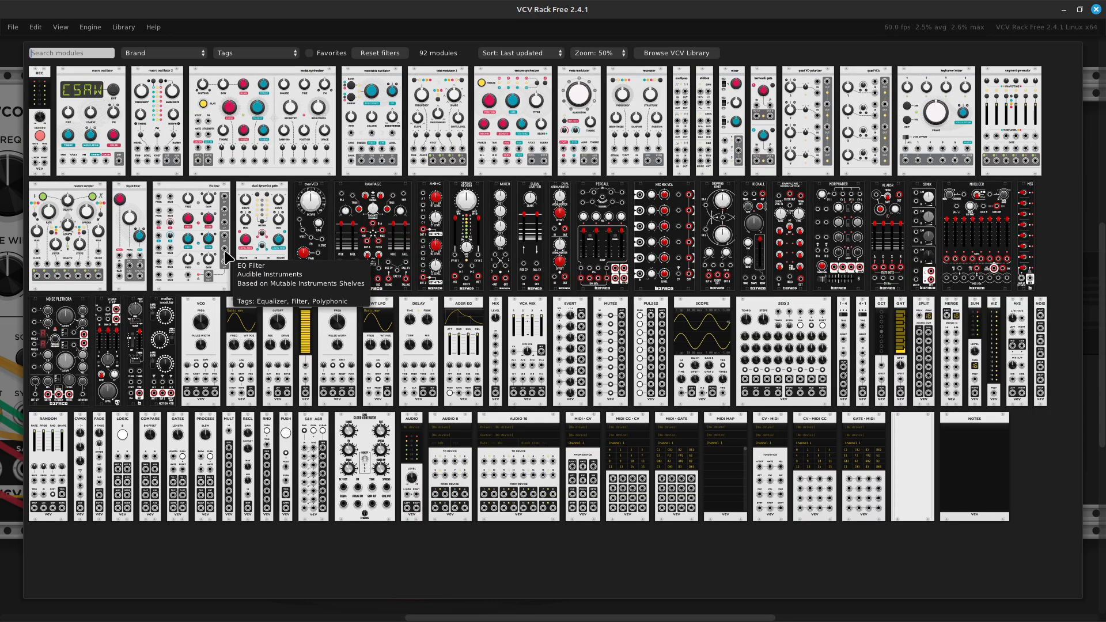
{"action": "type", "text": "vco"}
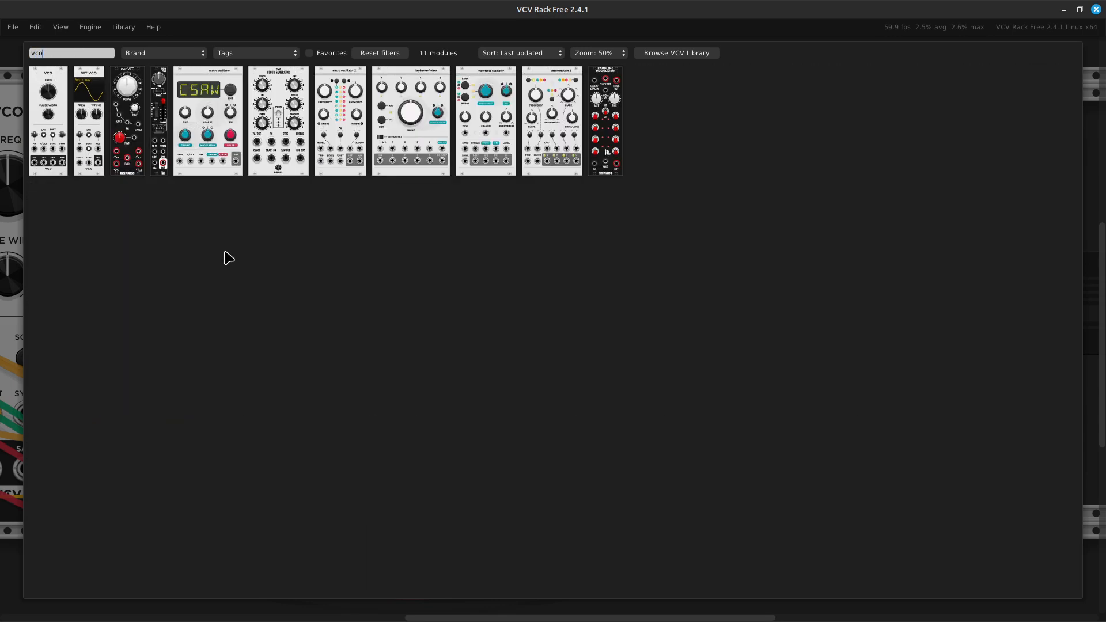
{"action": "left_click", "coordinate": [49, 145]}
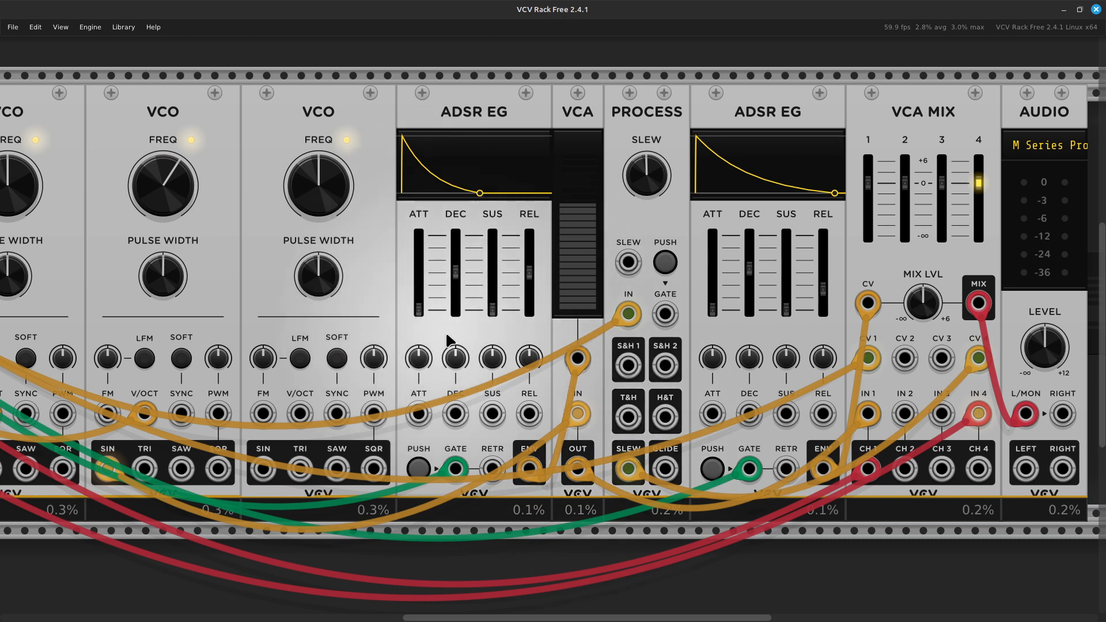
Select PROCESS, the second ADSR EG, VCA MIX and AUDIO together and shift them right to open a gap after the single VCA
{"action": "mouse_move", "coordinate": [453, 311]}
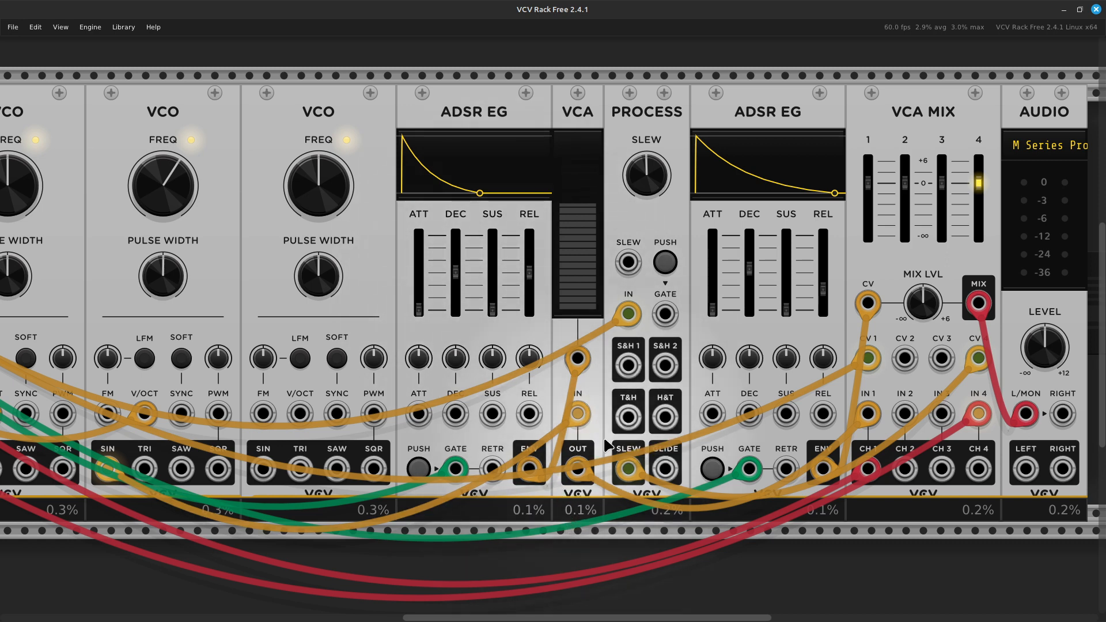
{"action": "scroll", "coordinate": [935, 144], "scroll_direction": "right", "scroll_amount": 5}
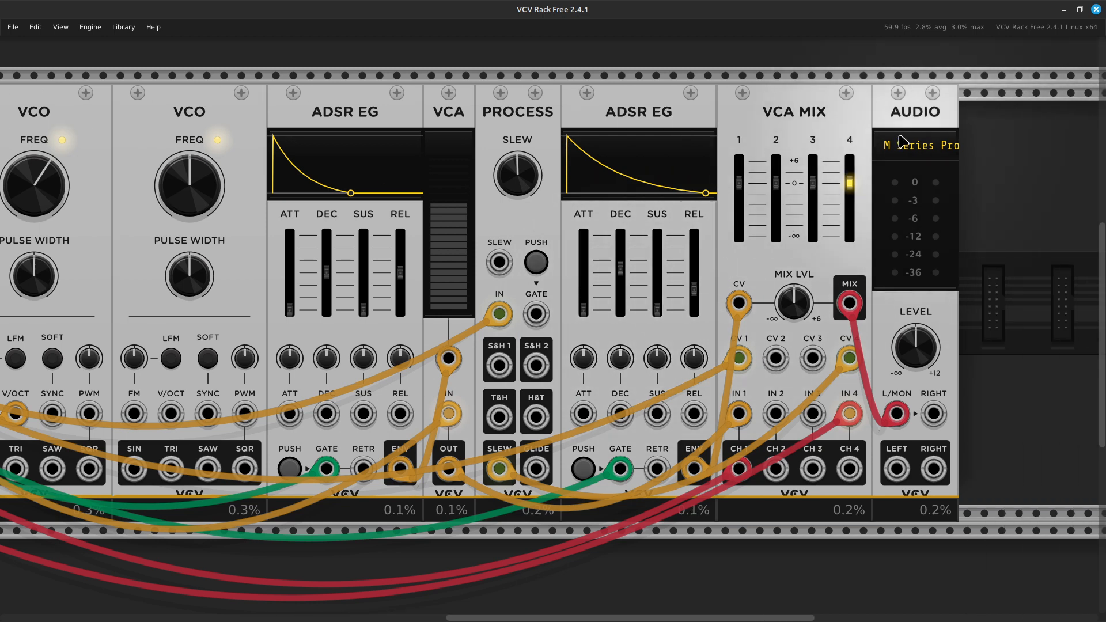
{"action": "left_click_drag", "start_coordinate": [411, 99], "coordinate": [673, 107]}
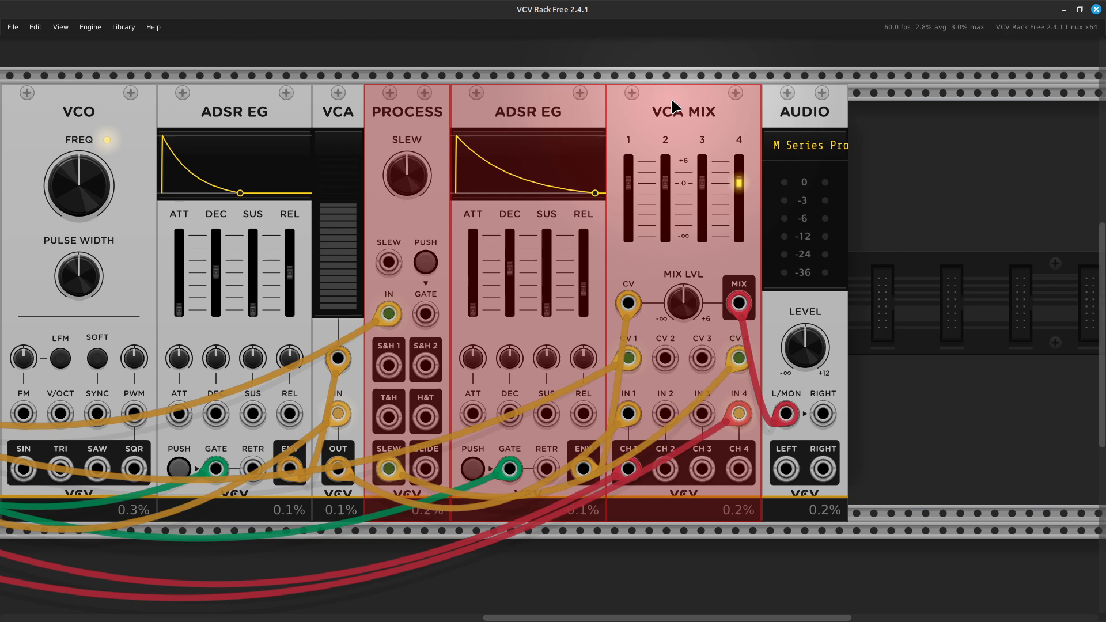
{"action": "left_click", "coordinate": [831, 100], "text": "shift"}
{"action": "left_click_drag", "start_coordinate": [514, 126], "coordinate": [599, 125]}
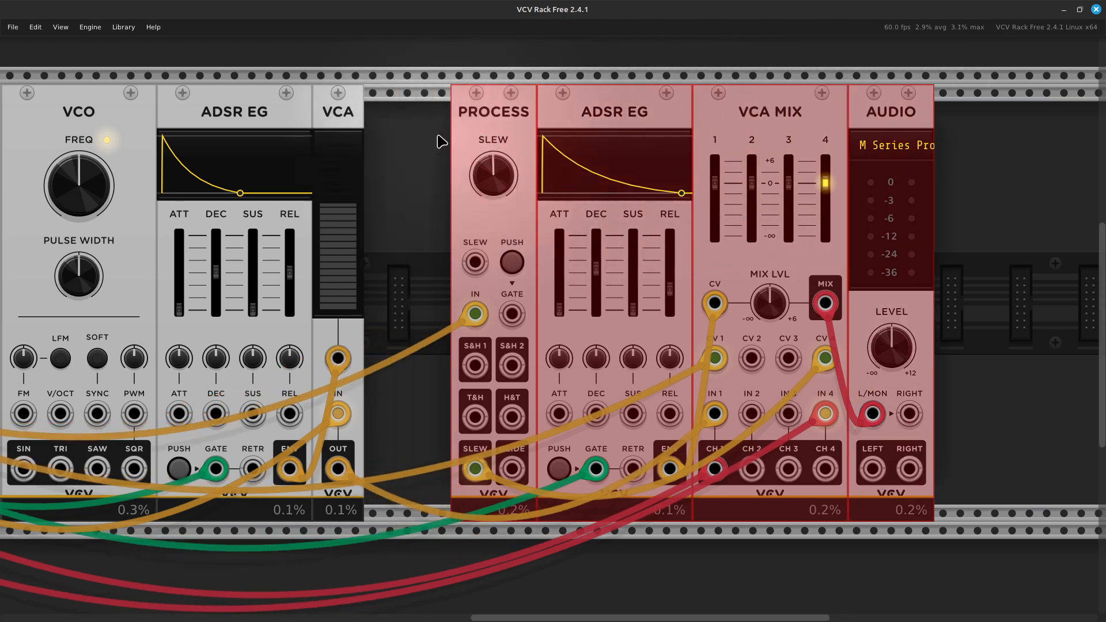
Delete the single VCA module and unplug the velocity cable from VCA MIX's channel 1 CV input
{"action": "left_click", "coordinate": [395, 167]}
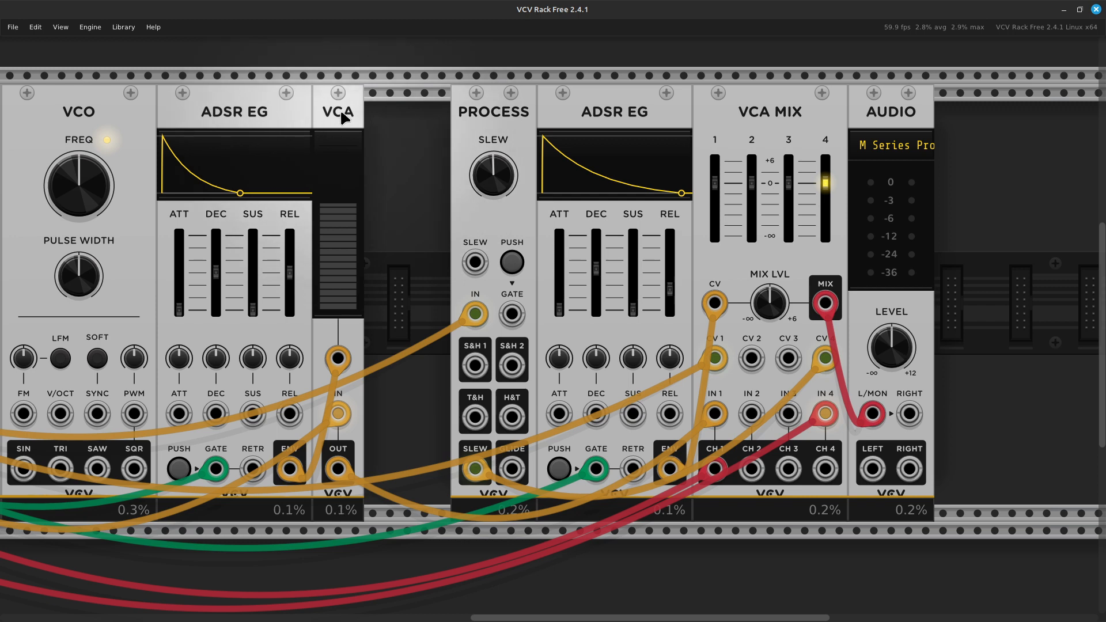
{"action": "key", "text": "Delete"}
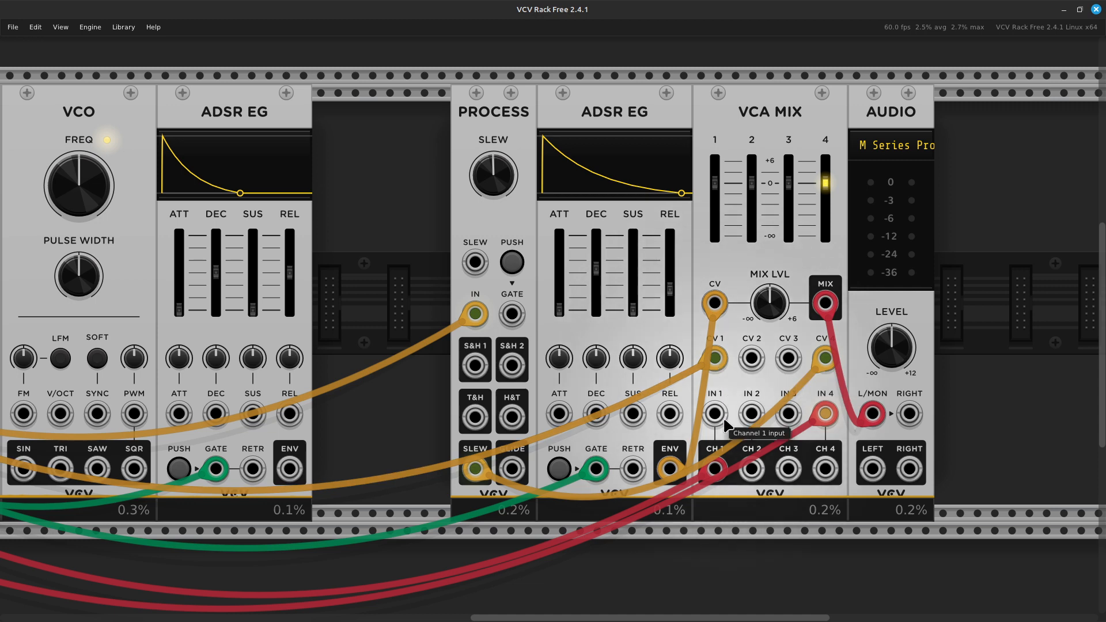
{"action": "left_click_drag", "start_coordinate": [718, 355], "coordinate": [724, 392]}
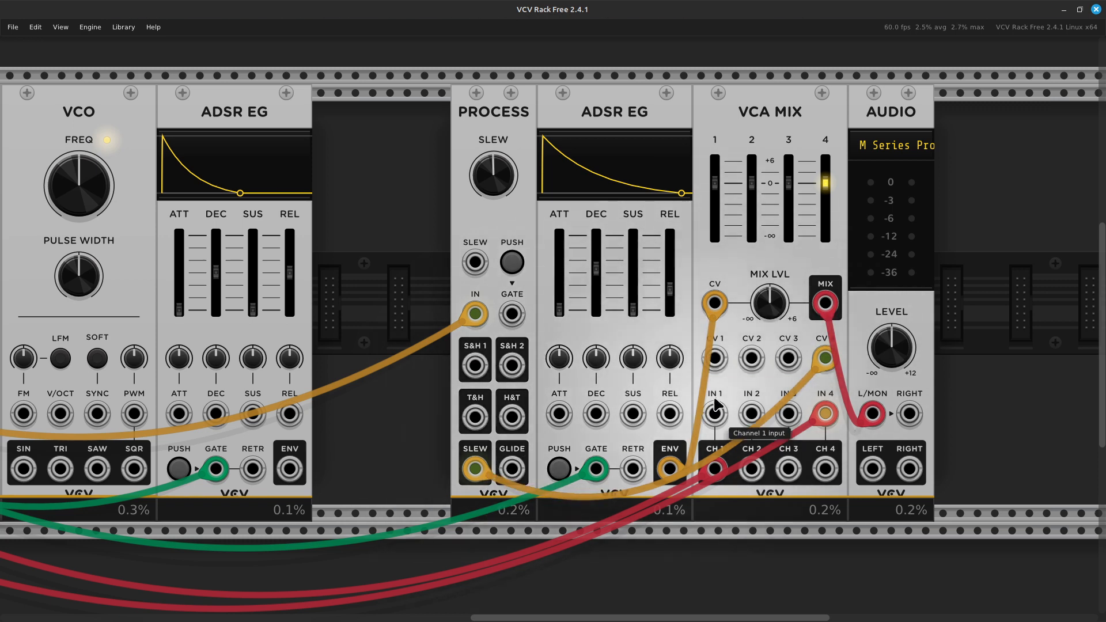
{"action": "right_click", "coordinate": [719, 362]}
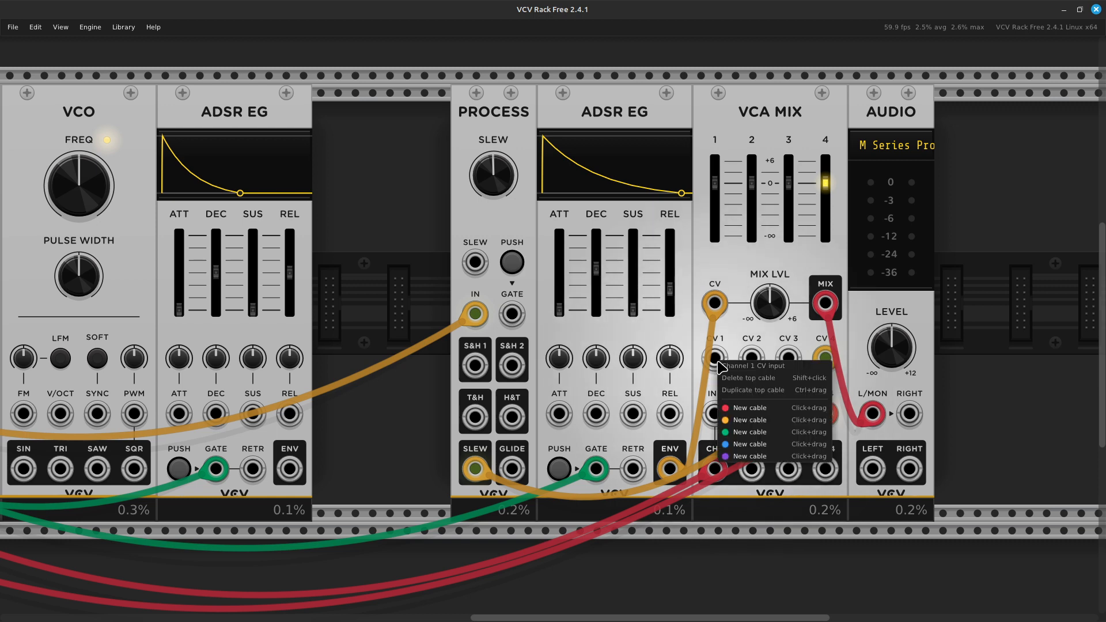
{"action": "left_click", "coordinate": [702, 423]}
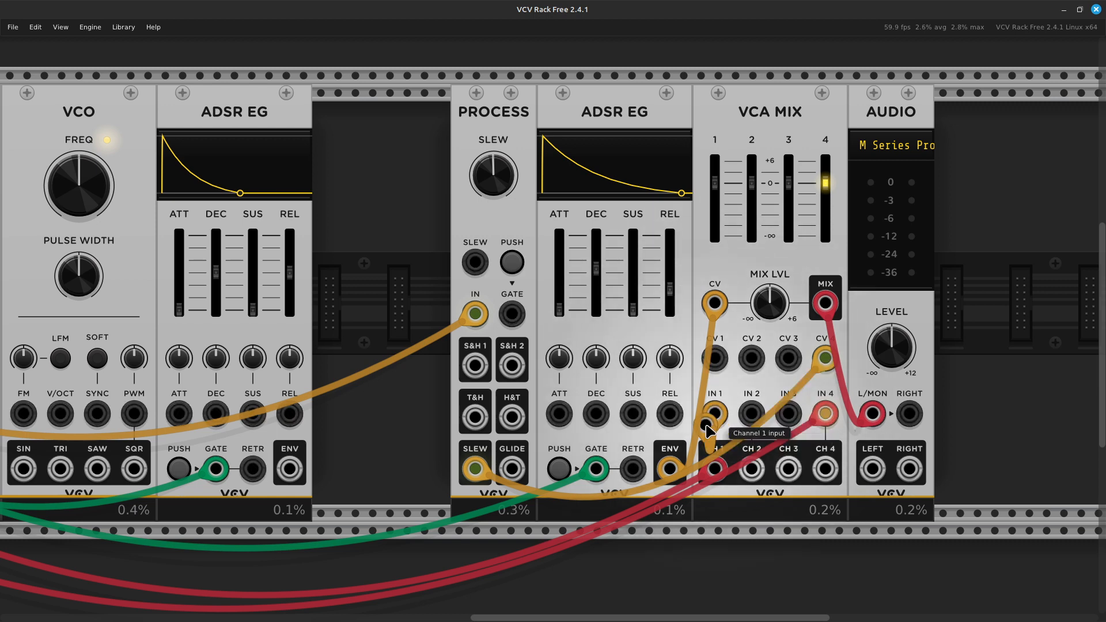
{"action": "left_click_drag", "start_coordinate": [616, 113], "coordinate": [772, 115]}
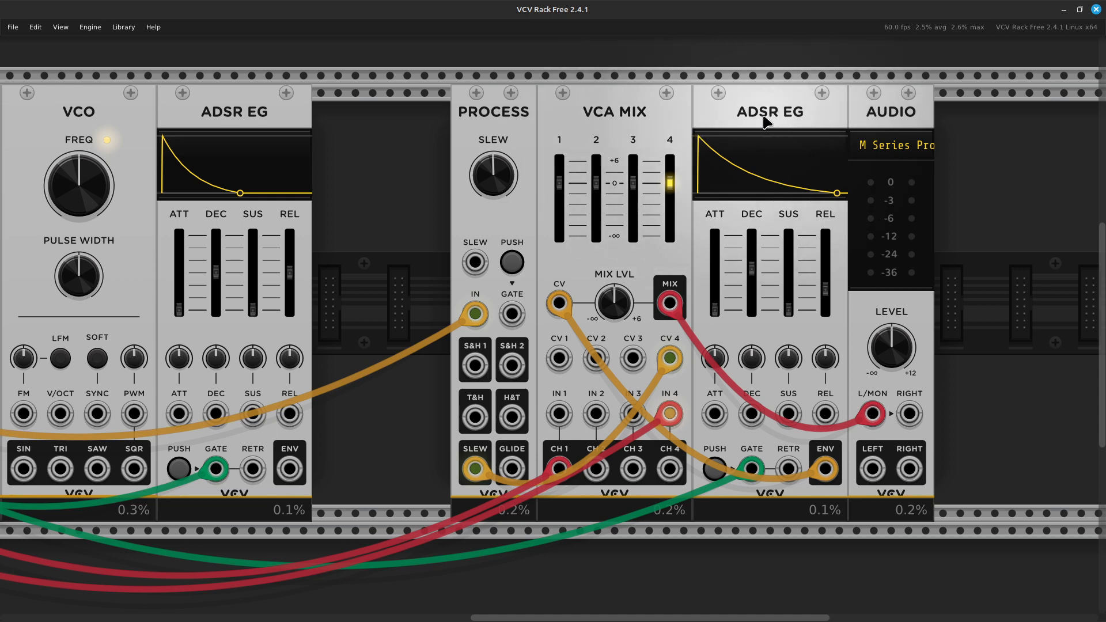
{"action": "left_click_drag", "start_coordinate": [709, 104], "coordinate": [554, 107]}
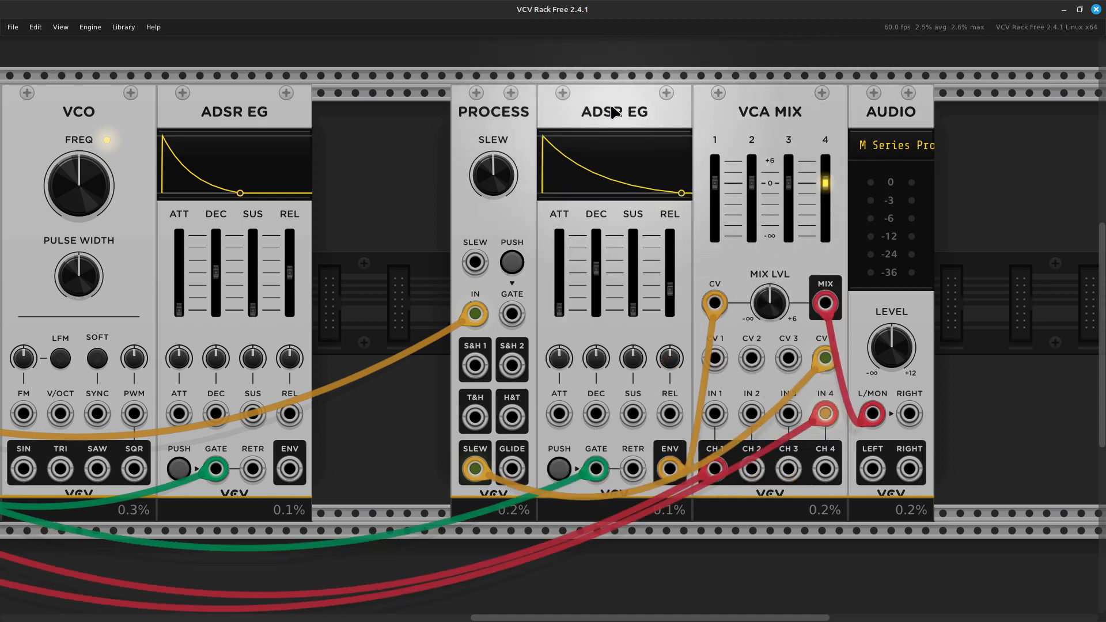
Patch a yellow cable between VCA MIX's channel 1 CV input and the PROCESS module's slew output
{"action": "right_click", "coordinate": [720, 365]}
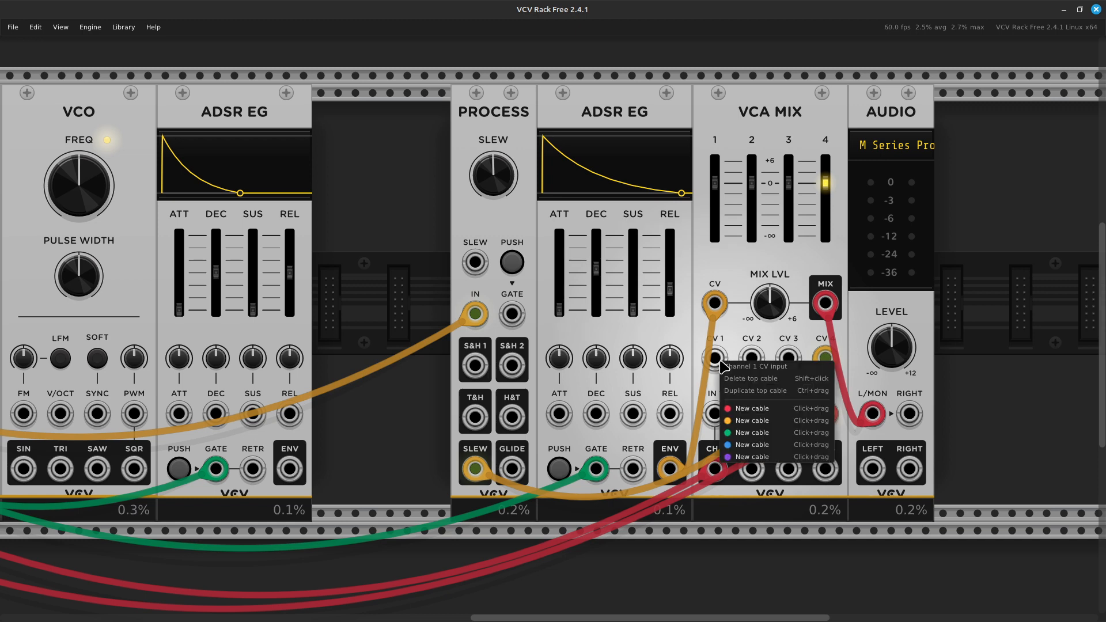
{"action": "left_click", "coordinate": [752, 421]}
{"action": "left_click", "coordinate": [669, 468]}
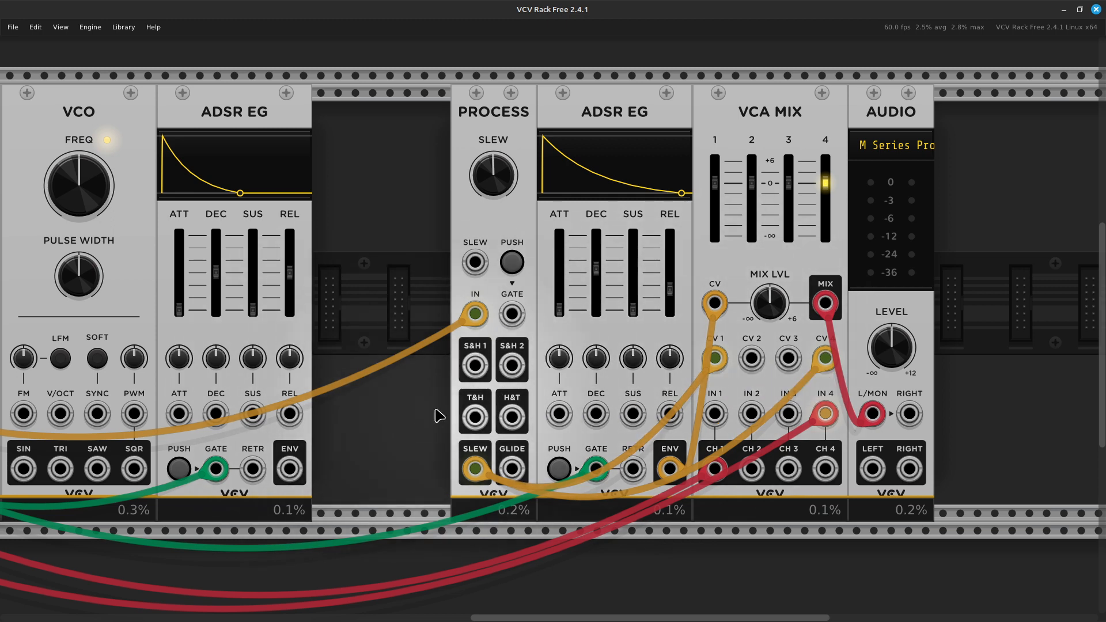
Search the module library for "mixer" and add a second VCA MIX in the gap between the first ADSR EG and PROCESS
{"action": "scroll", "coordinate": [439, 412], "scroll_direction": "left", "scroll_amount": 3}
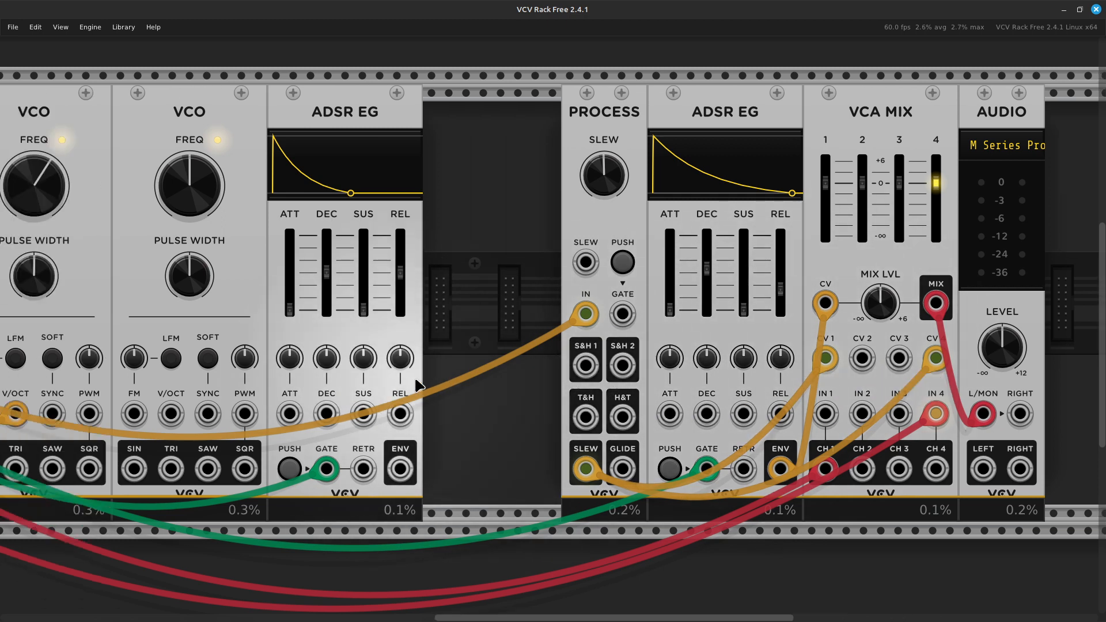
{"action": "right_click", "coordinate": [474, 273]}
{"action": "key", "text": "BackSpace"}
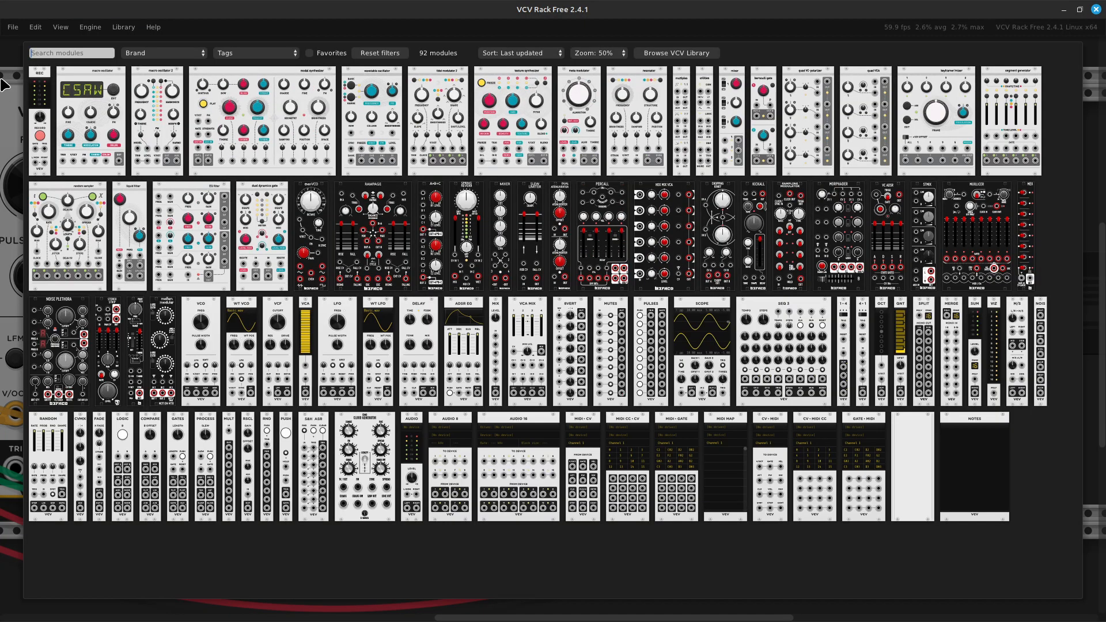
{"action": "type", "text": "mixer"}
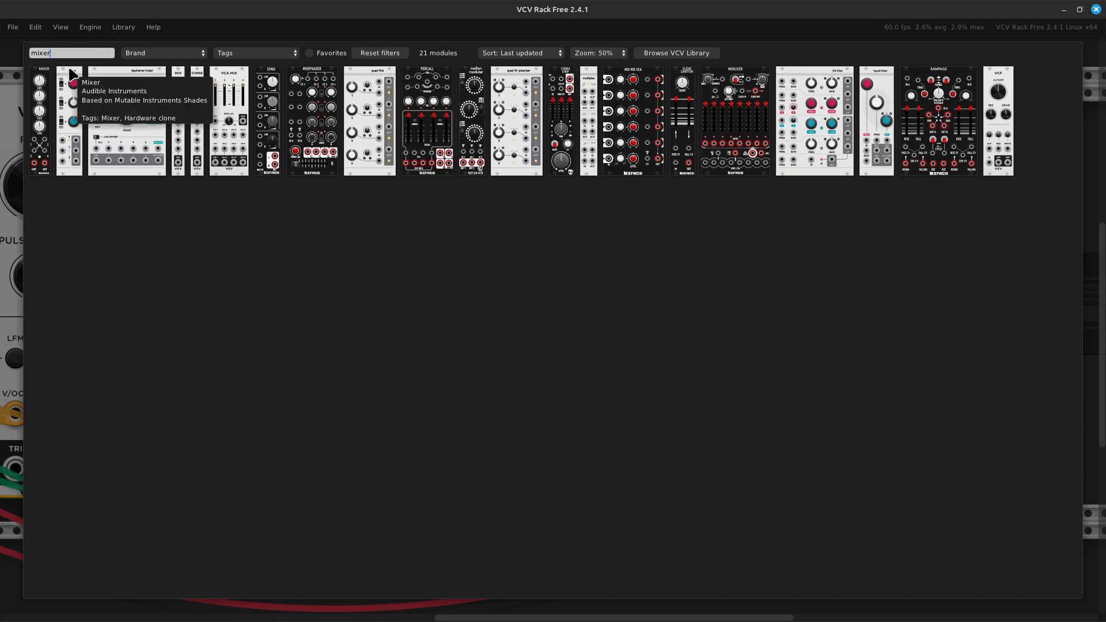
{"action": "key", "text": "Escape"}
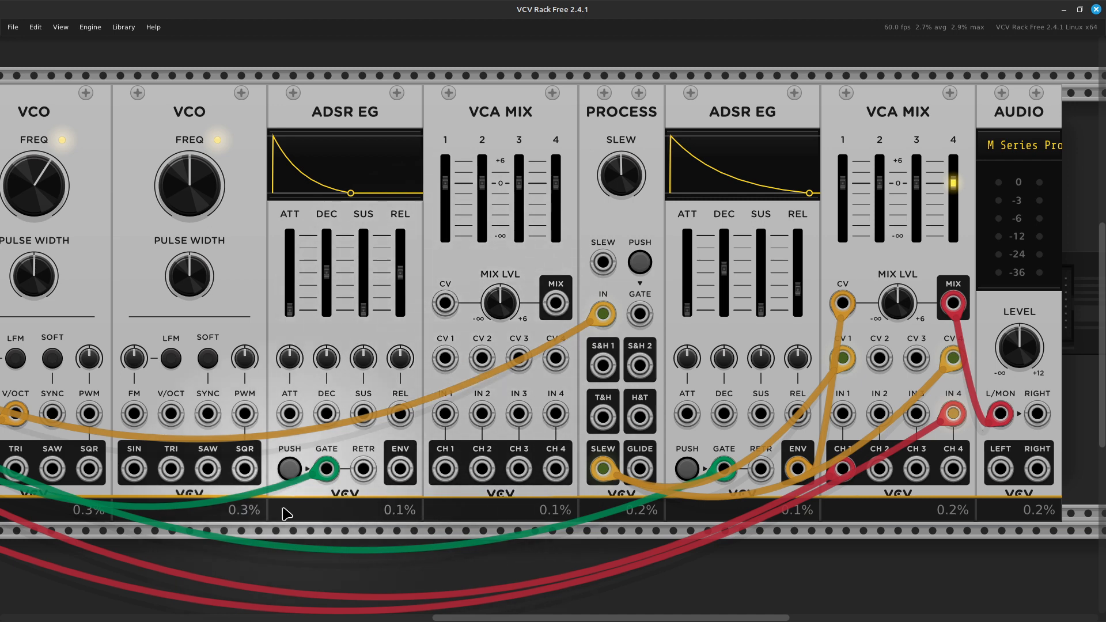
Patch yellow cables between the second and third VCOs' sine outputs and the new VCA MIX's channel 1 and 2 inputs
{"action": "scroll", "coordinate": [186, 375], "scroll_direction": "left", "scroll_amount": 5}
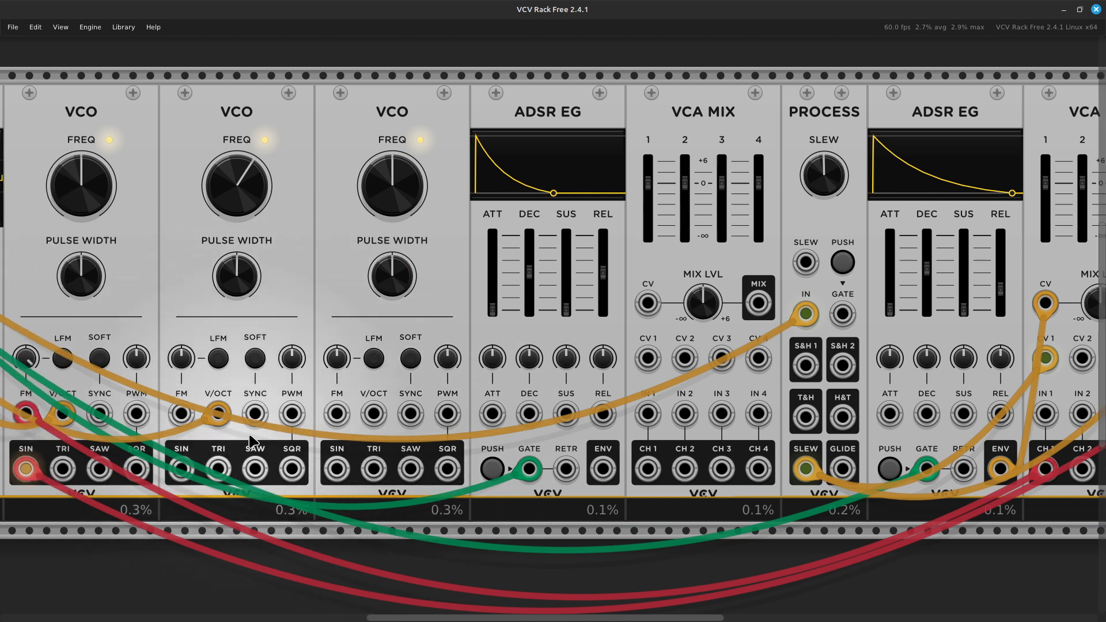
{"action": "scroll", "coordinate": [252, 443], "scroll_direction": "left", "scroll_amount": 3}
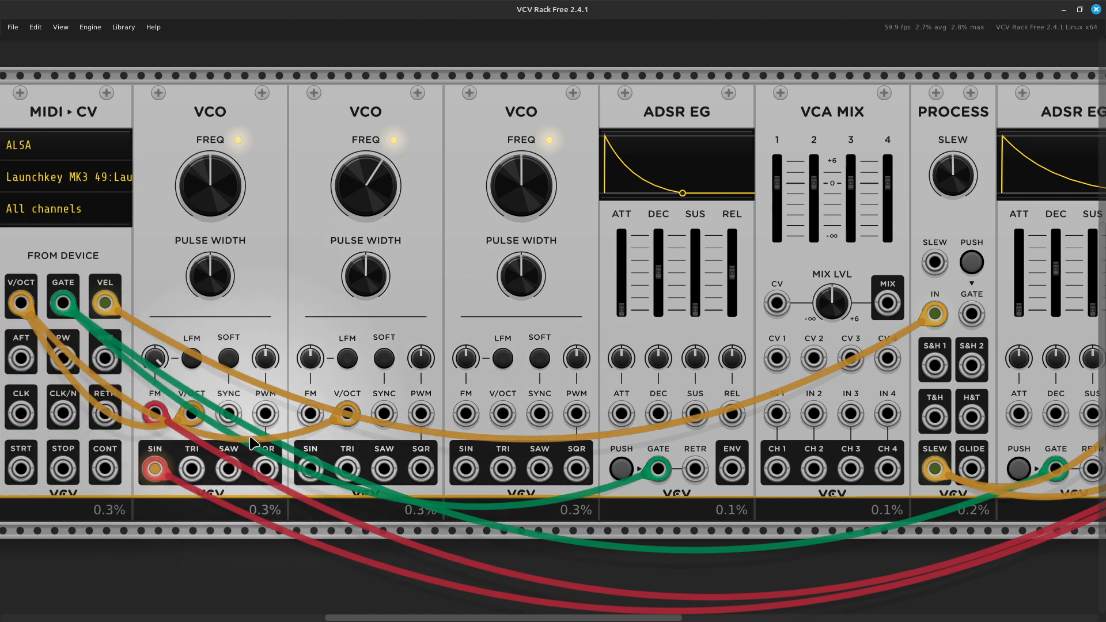
{"action": "right_click", "coordinate": [316, 472]}
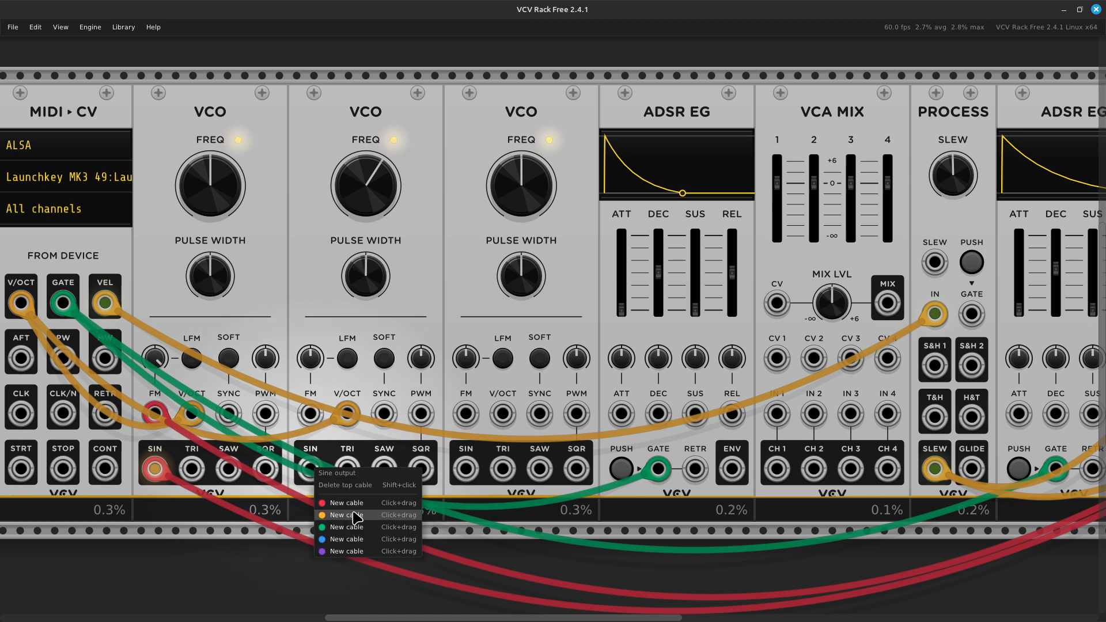
{"action": "left_click_drag", "start_coordinate": [356, 516], "coordinate": [775, 418]}
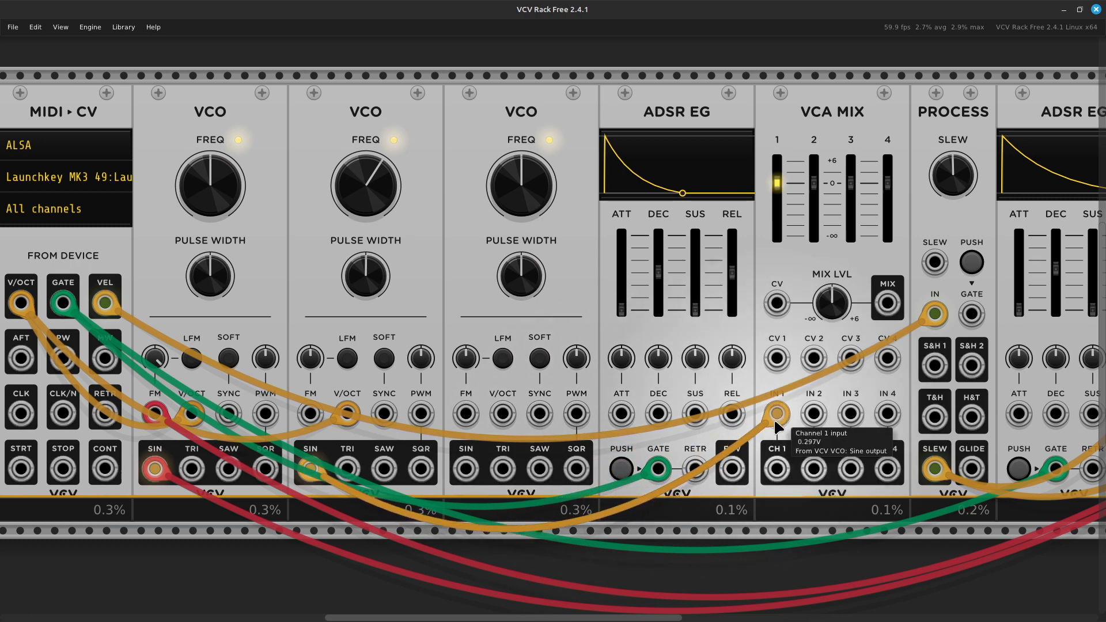
{"action": "right_click", "coordinate": [813, 414]}
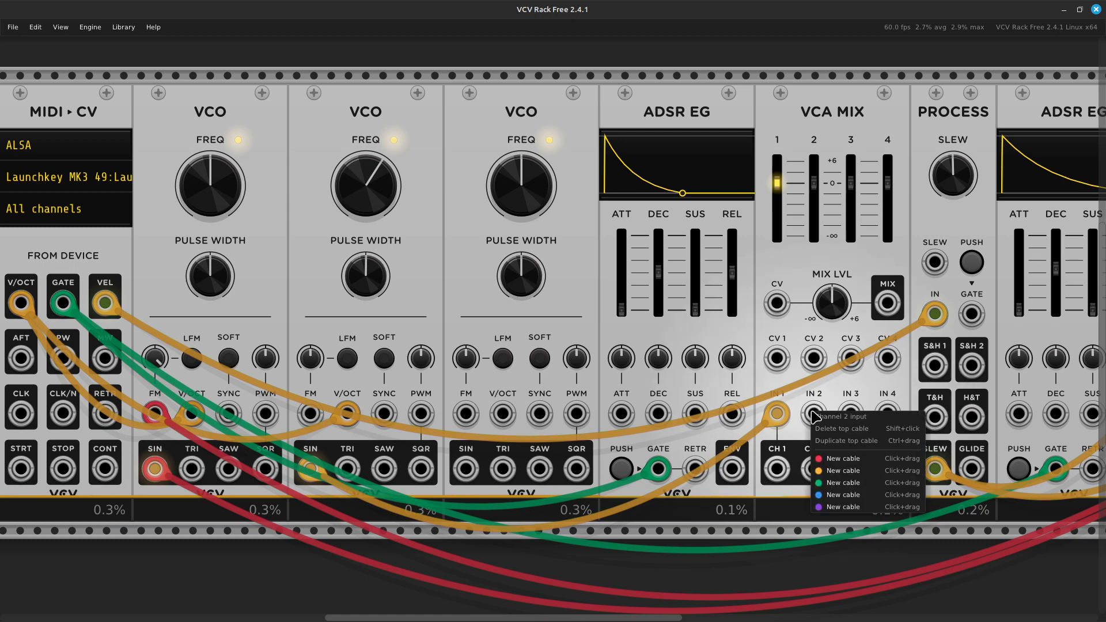
{"action": "left_click_drag", "start_coordinate": [831, 476], "coordinate": [465, 470]}
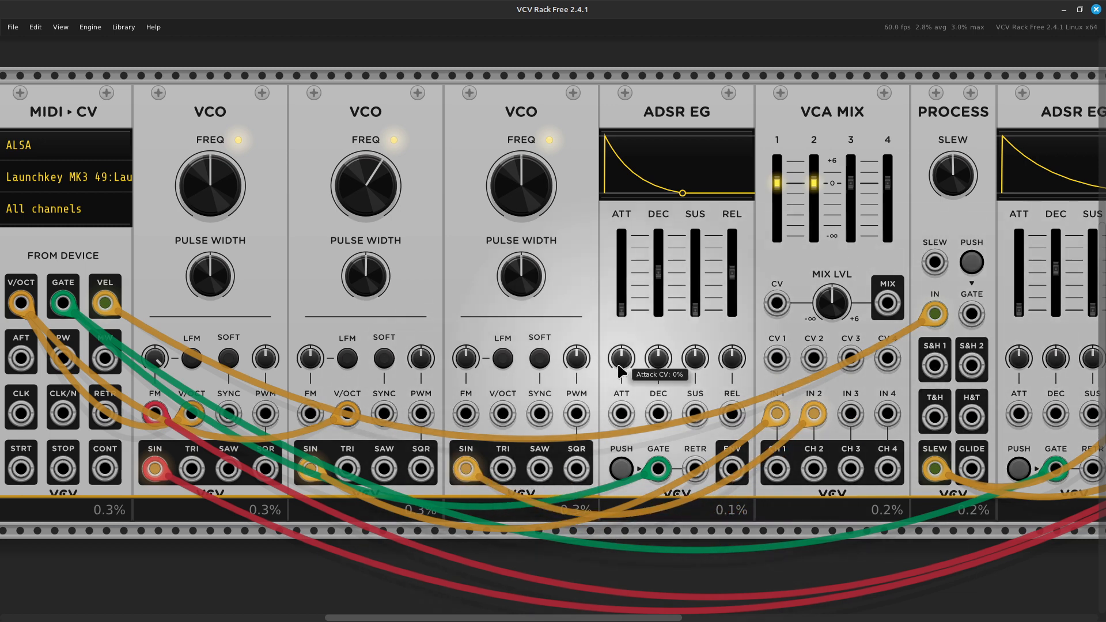
Connect each ADSR EG's envelope output to its VCA MIX's mix CV input with a green cable, replacing the second pair's yellow cable
{"action": "right_click", "coordinate": [735, 473]}
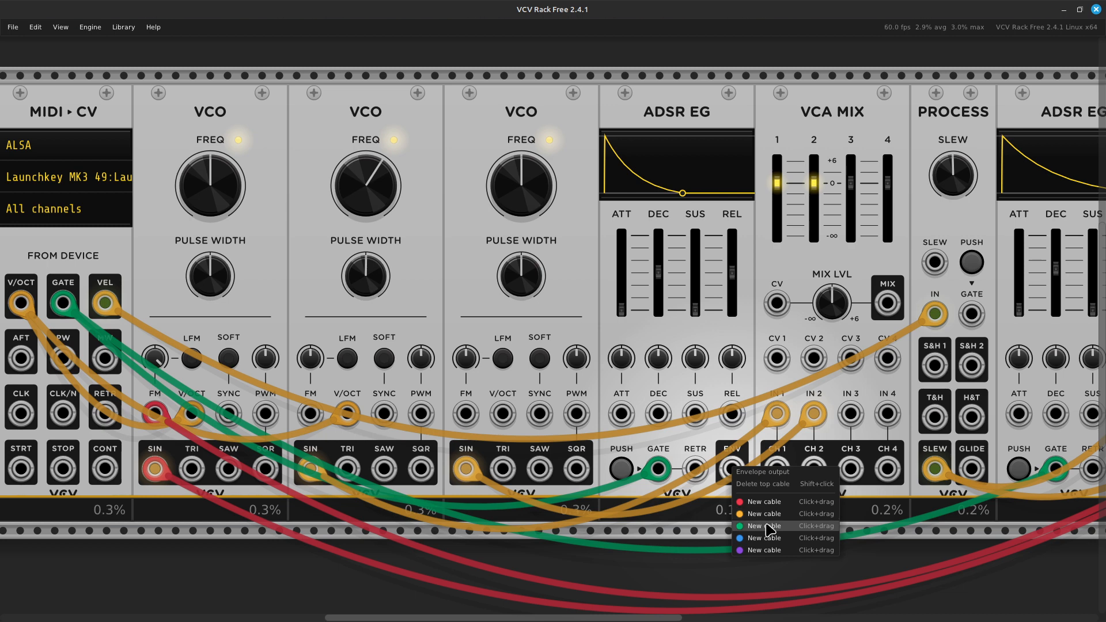
{"action": "left_click_drag", "start_coordinate": [770, 529], "coordinate": [778, 320]}
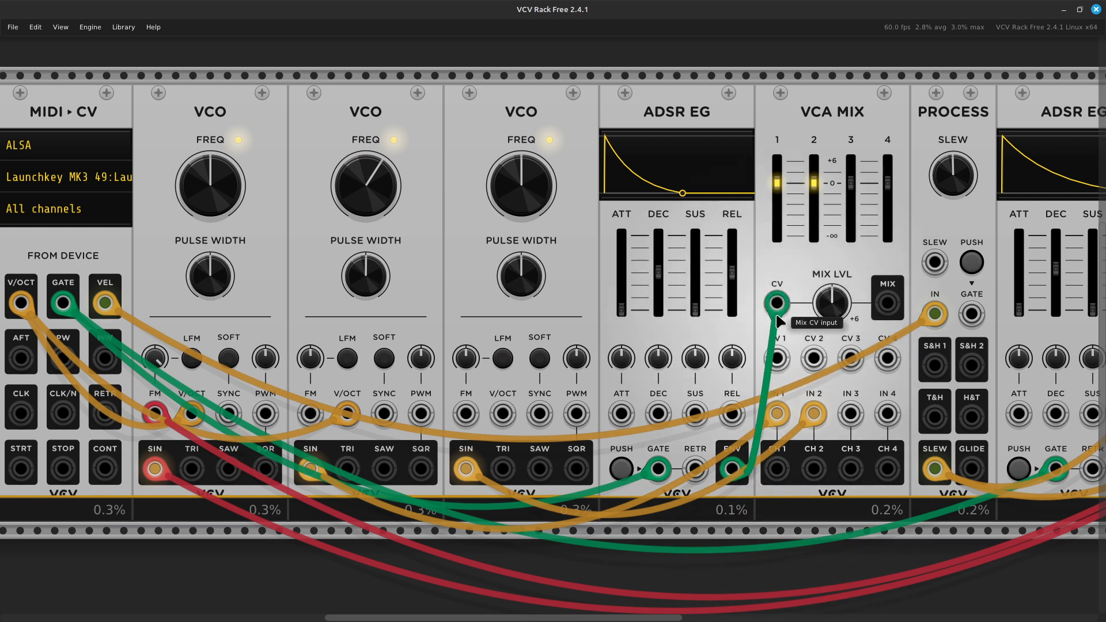
{"action": "scroll", "coordinate": [1037, 307], "scroll_direction": "right", "scroll_amount": 5}
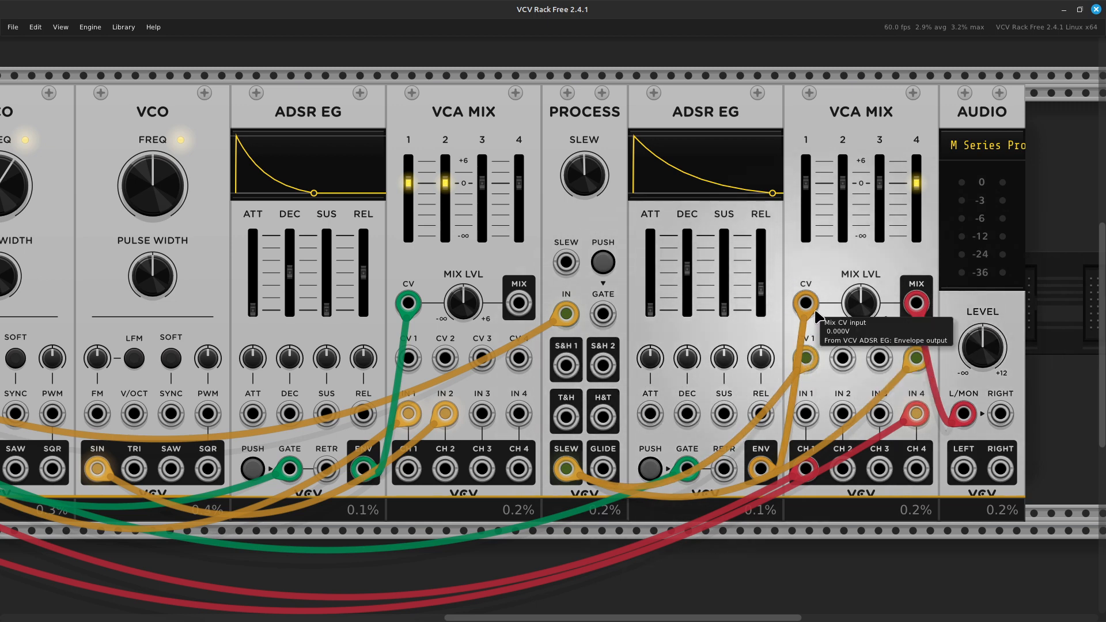
{"action": "left_click_drag", "start_coordinate": [805, 302], "coordinate": [776, 485]}
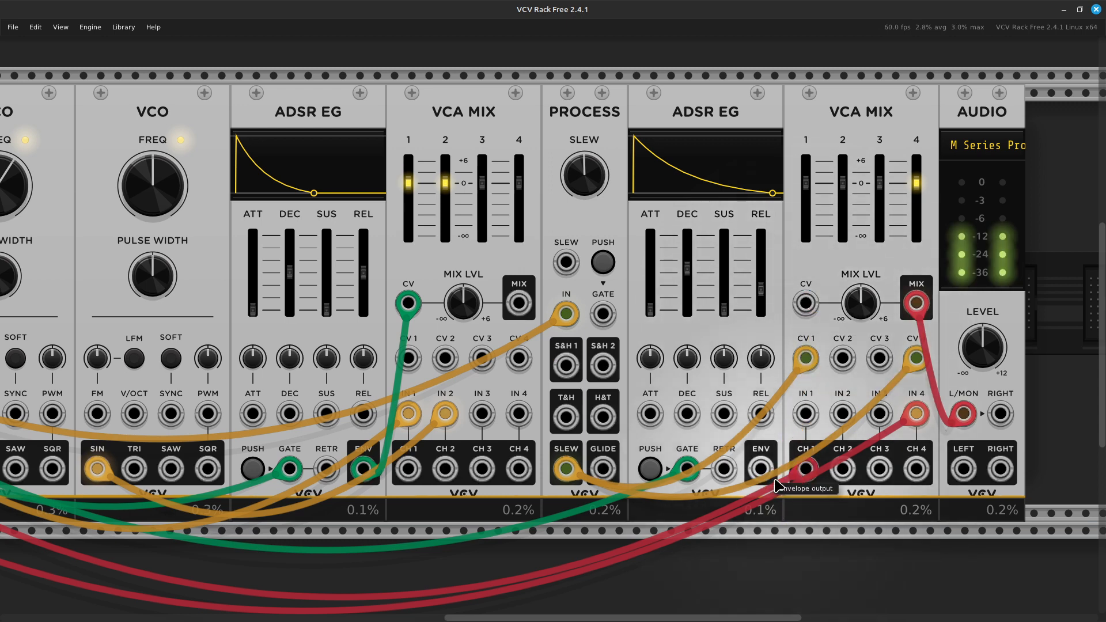
{"action": "right_click", "coordinate": [765, 468]}
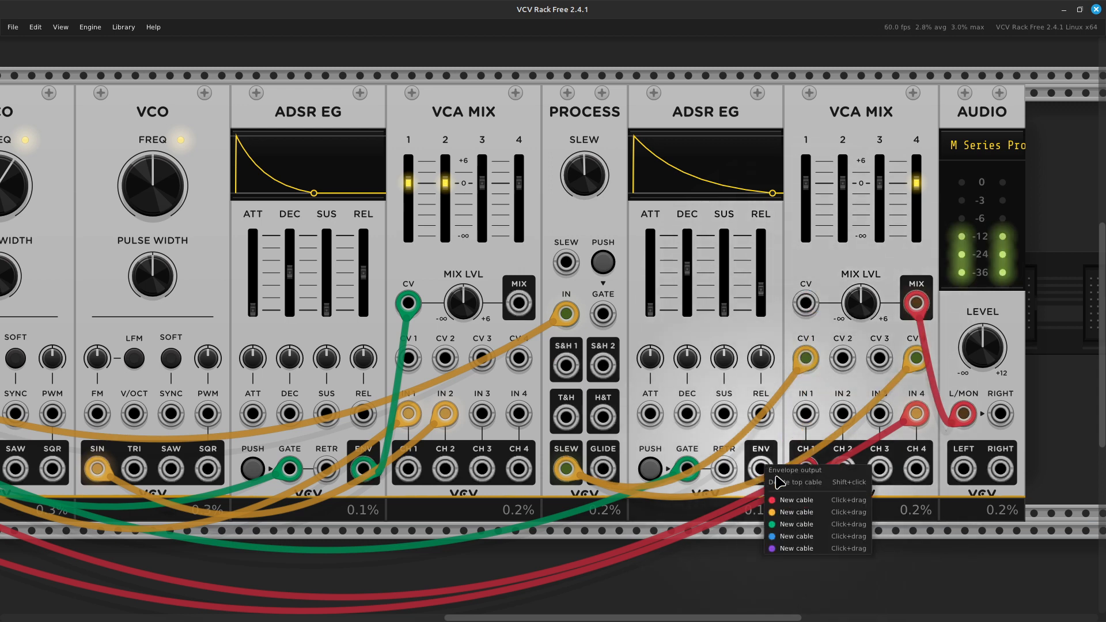
{"action": "left_click", "coordinate": [792, 524]}
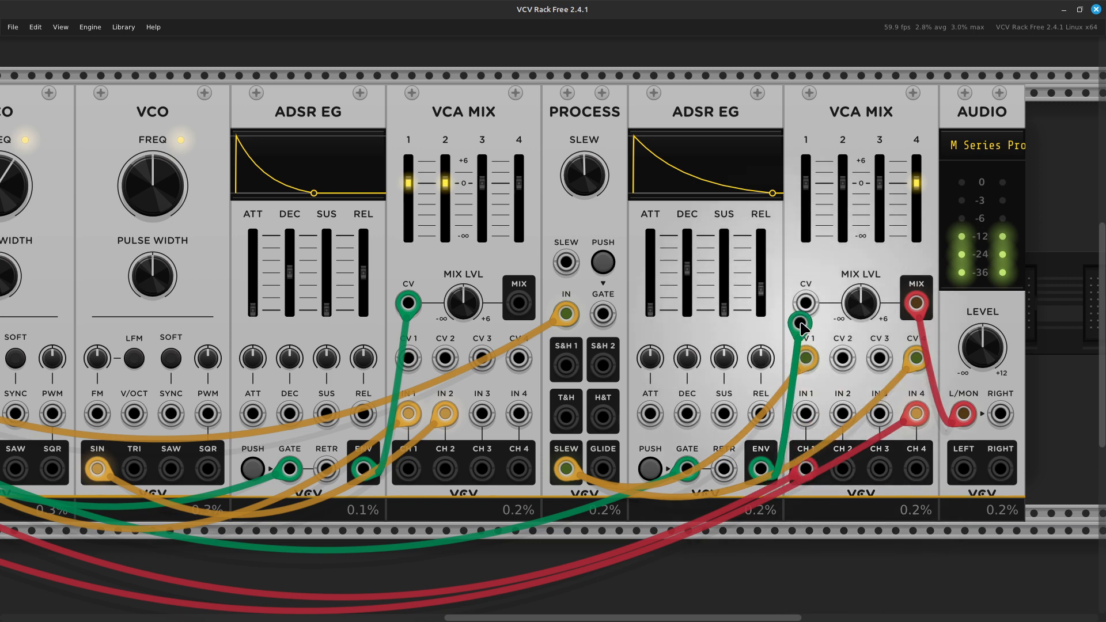
{"action": "left_click", "coordinate": [805, 303]}
{"action": "scroll", "coordinate": [631, 423], "scroll_direction": "left", "scroll_amount": 3}
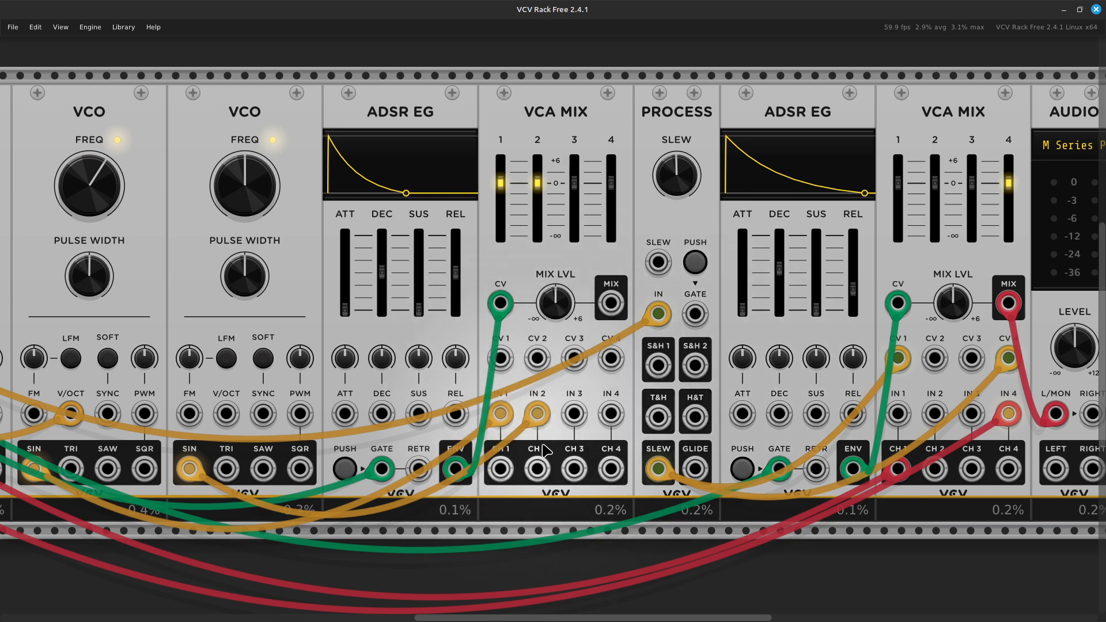
{"action": "scroll", "coordinate": [542, 444], "scroll_direction": "left", "scroll_amount": 4}
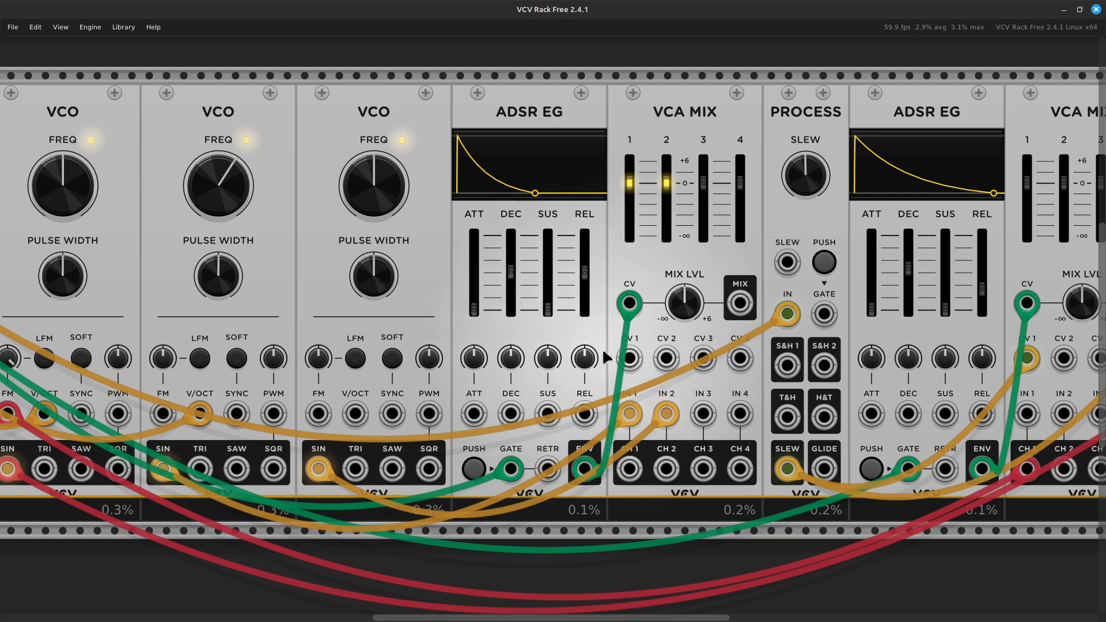
{"action": "right_click", "coordinate": [628, 468]}
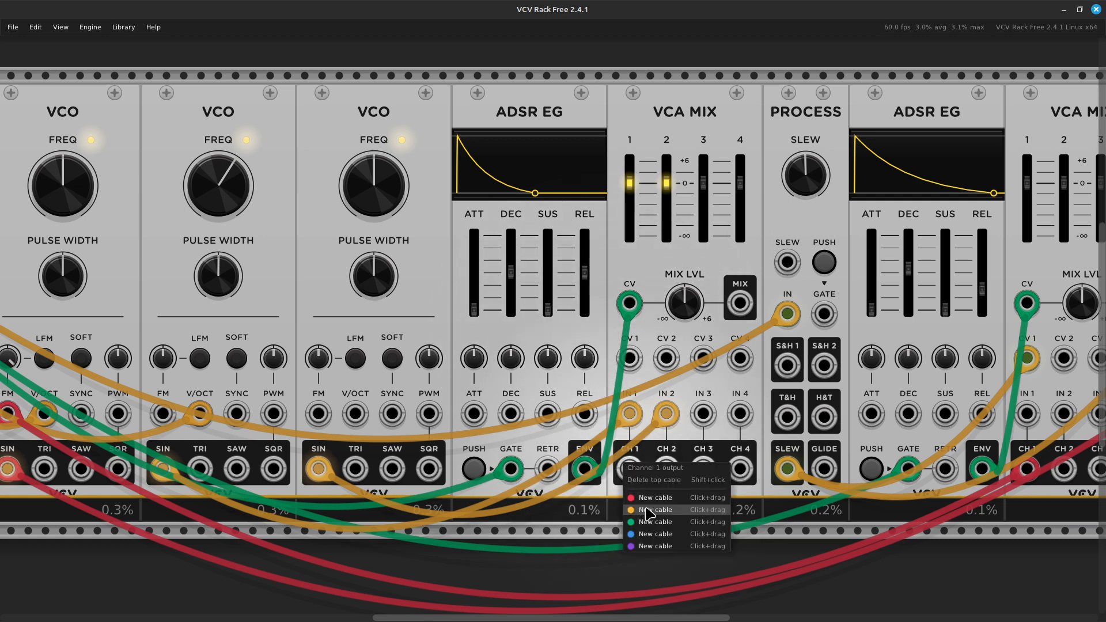
{"action": "left_click_drag", "start_coordinate": [649, 511], "coordinate": [225, 561]}
{"action": "scroll", "coordinate": [461, 547], "scroll_direction": "right", "scroll_amount": 10}
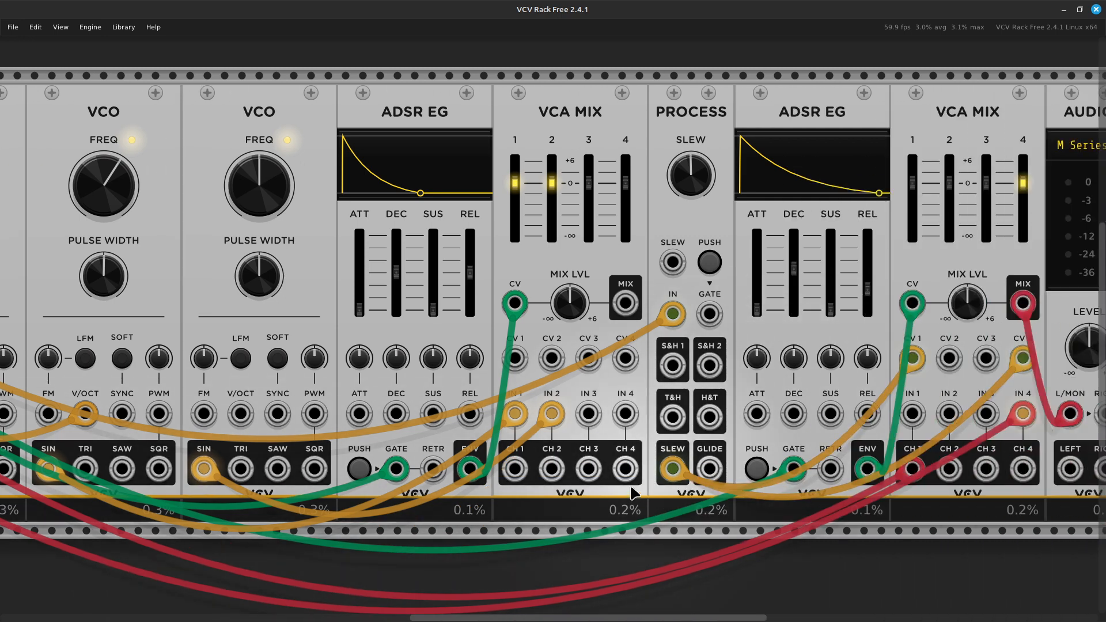
{"action": "right_click", "coordinate": [628, 312]}
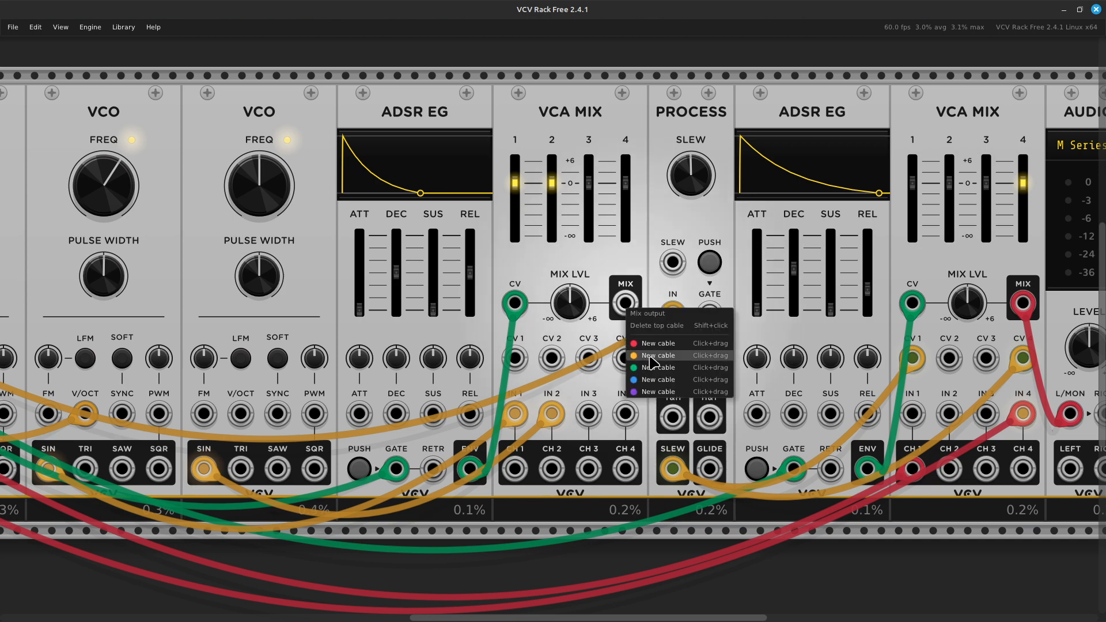
{"action": "left_click_drag", "start_coordinate": [653, 364], "coordinate": [283, 547]}
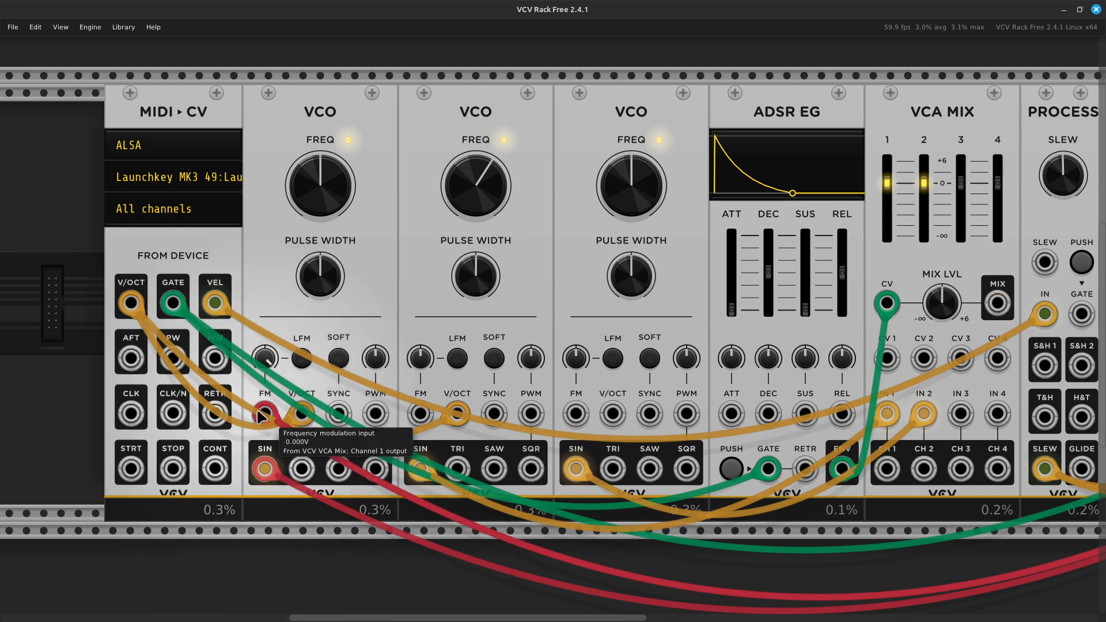
Unplug the red cable from the first VCO's FM input and discard it
{"action": "left_click_drag", "start_coordinate": [264, 416], "coordinate": [292, 527]}
Move the slew cable to the new VCA MIX's channel 1 CV input and patch another yellow cable between its channel 2 CV and PROCESS's slew output
{"action": "scroll", "coordinate": [605, 514], "scroll_direction": "right", "scroll_amount": 10}
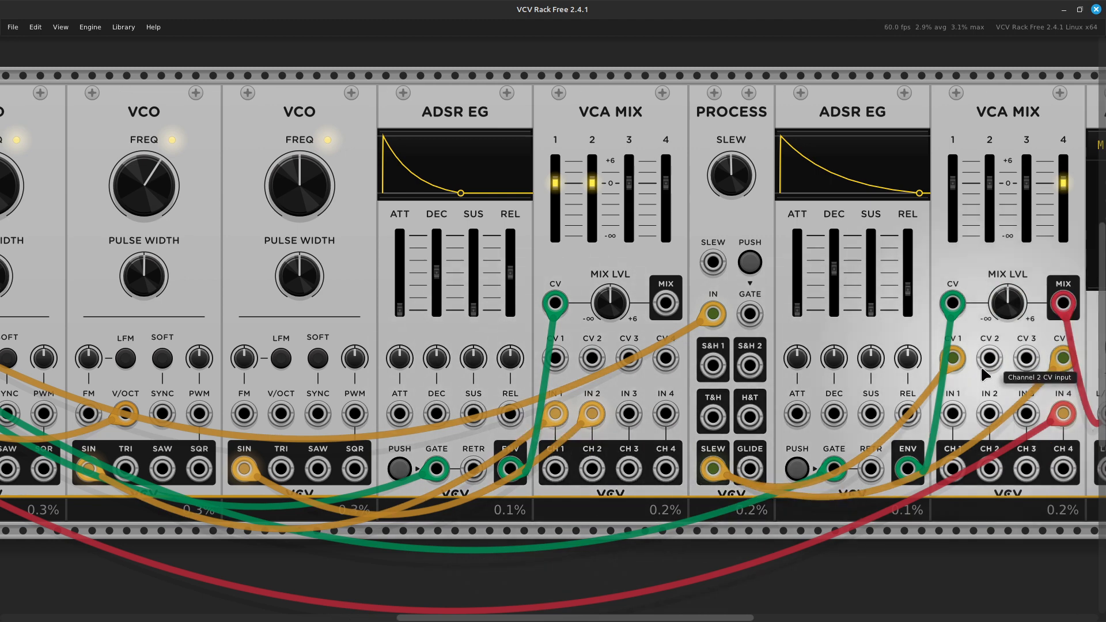
{"action": "scroll", "coordinate": [973, 363], "scroll_direction": "right", "scroll_amount": 8}
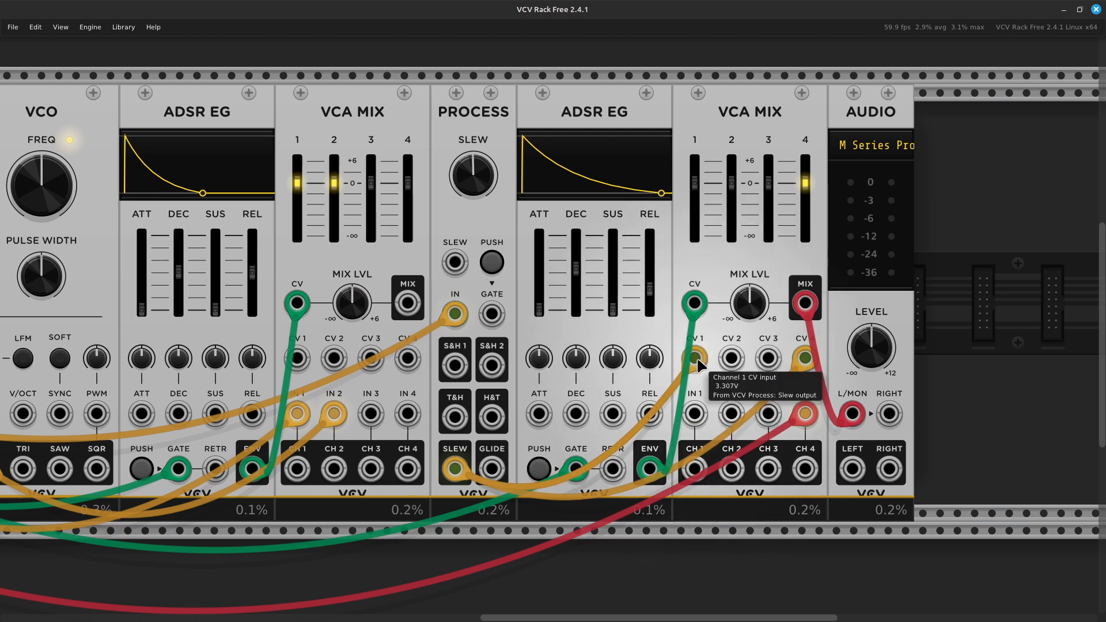
{"action": "left_click_drag", "start_coordinate": [699, 365], "coordinate": [311, 363]}
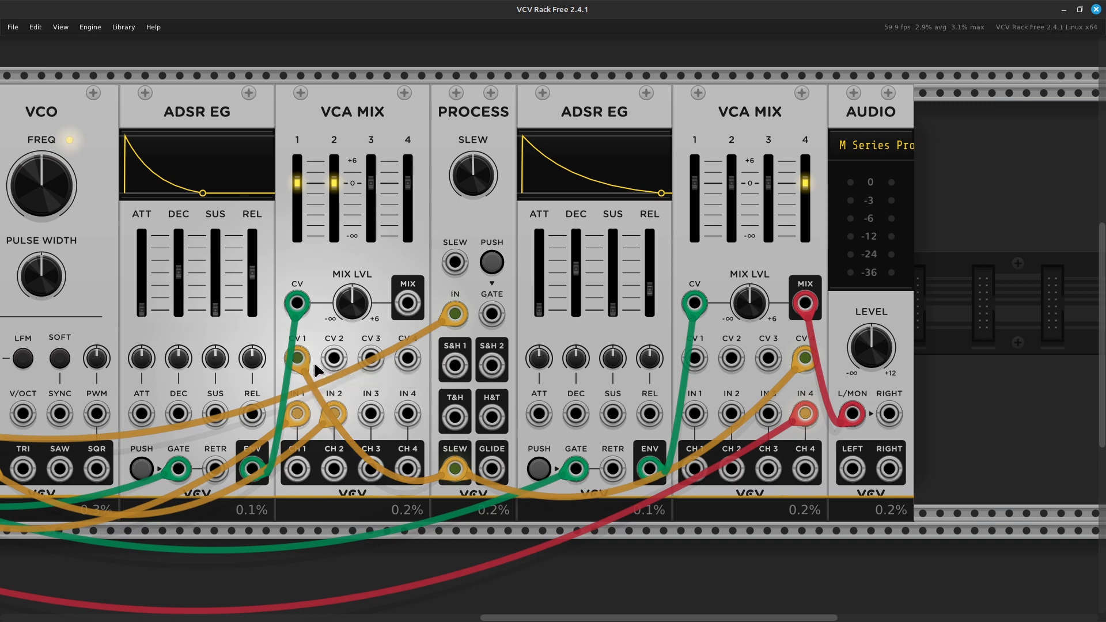
{"action": "right_click", "coordinate": [334, 358]}
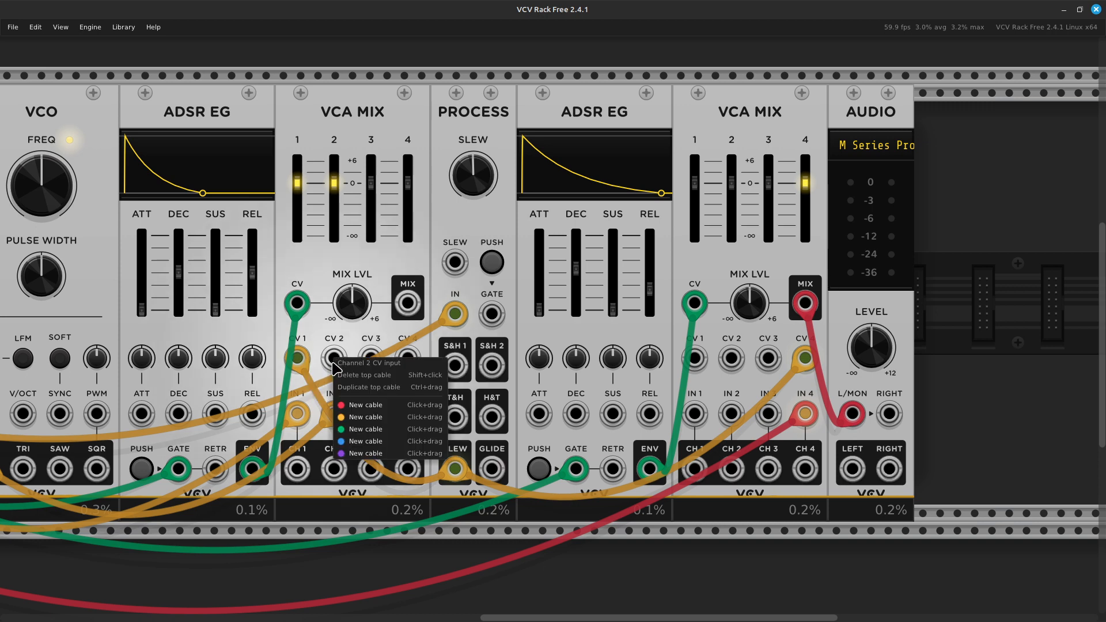
{"action": "left_click_drag", "start_coordinate": [356, 427], "coordinate": [455, 478]}
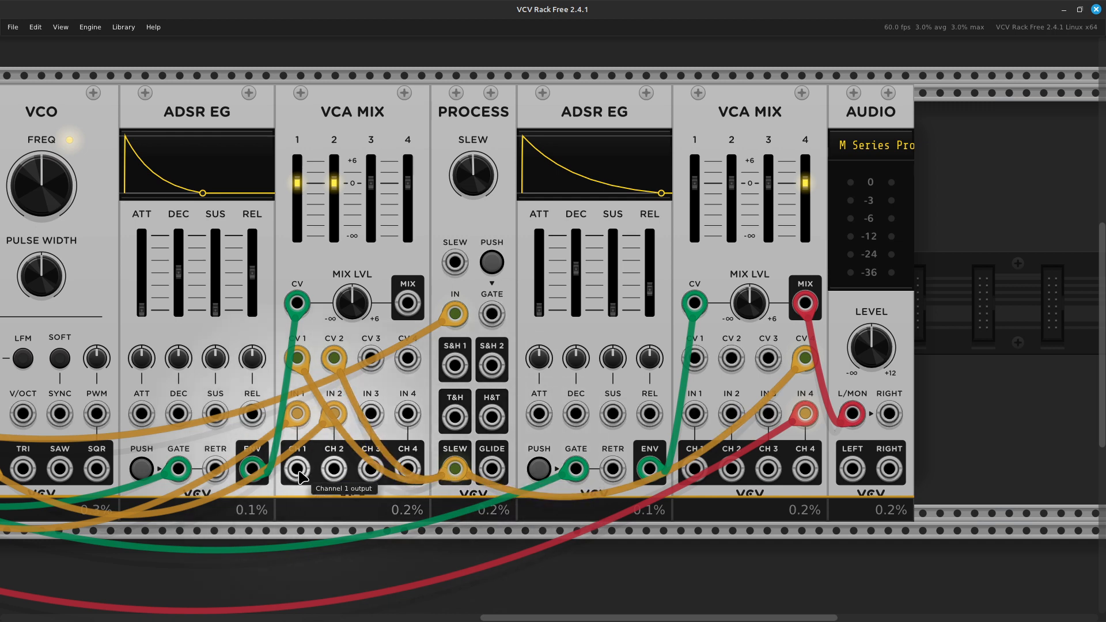
Patch a yellow cable from the new VCA MIX's mix output to the first VCO's FM input
{"action": "right_click", "coordinate": [407, 312]}
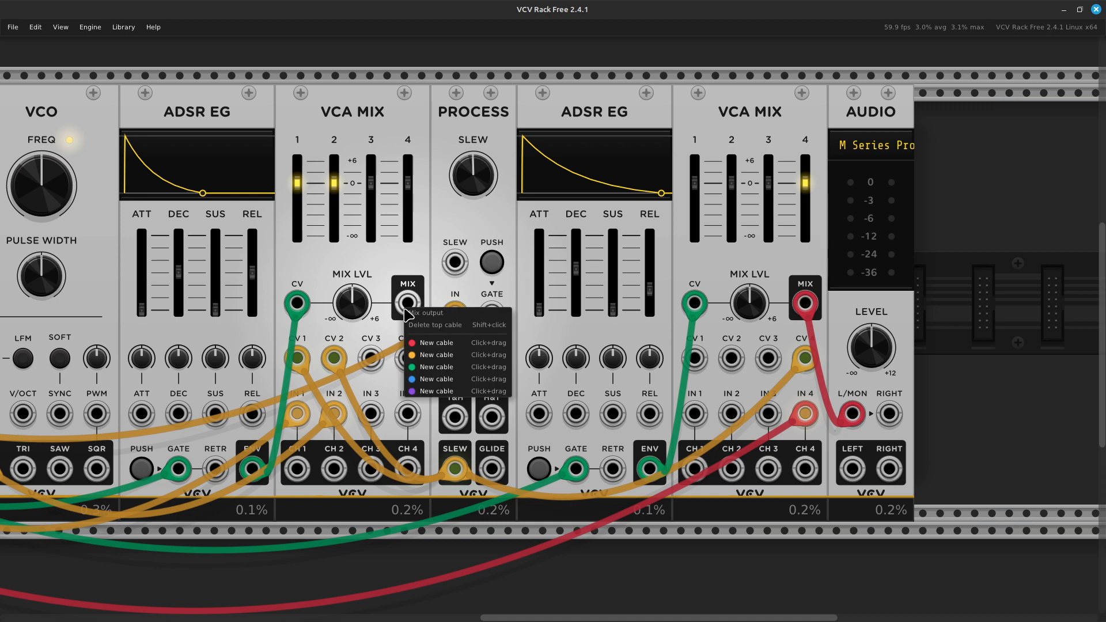
{"action": "left_click", "coordinate": [442, 356]}
{"action": "left_click", "coordinate": [454, 314]}
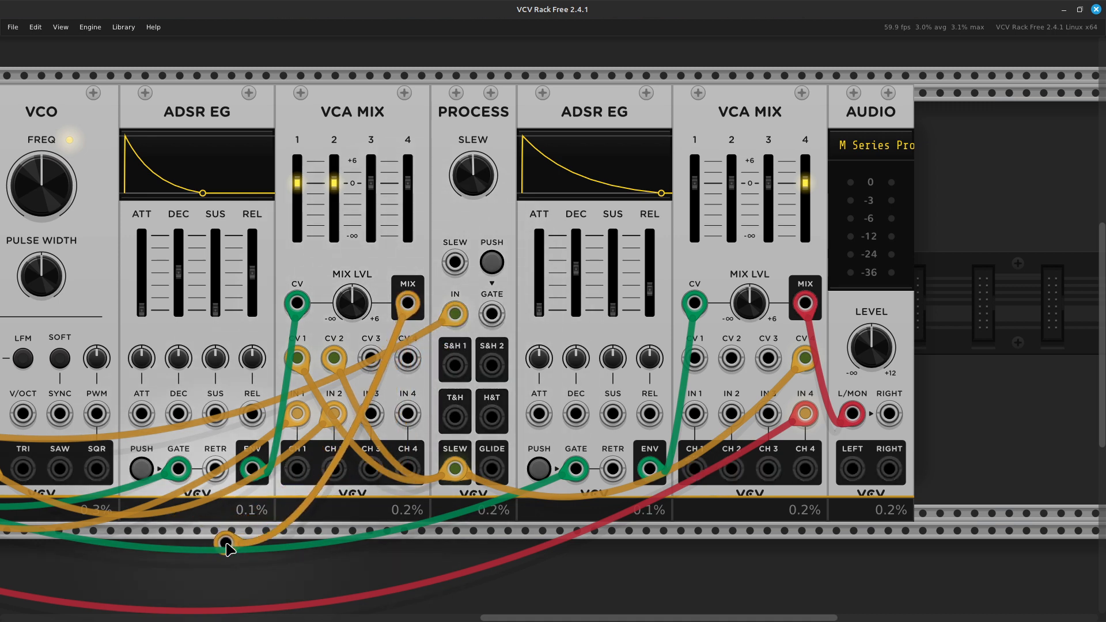
{"action": "left_click_drag", "start_coordinate": [244, 489], "coordinate": [101, 431]}
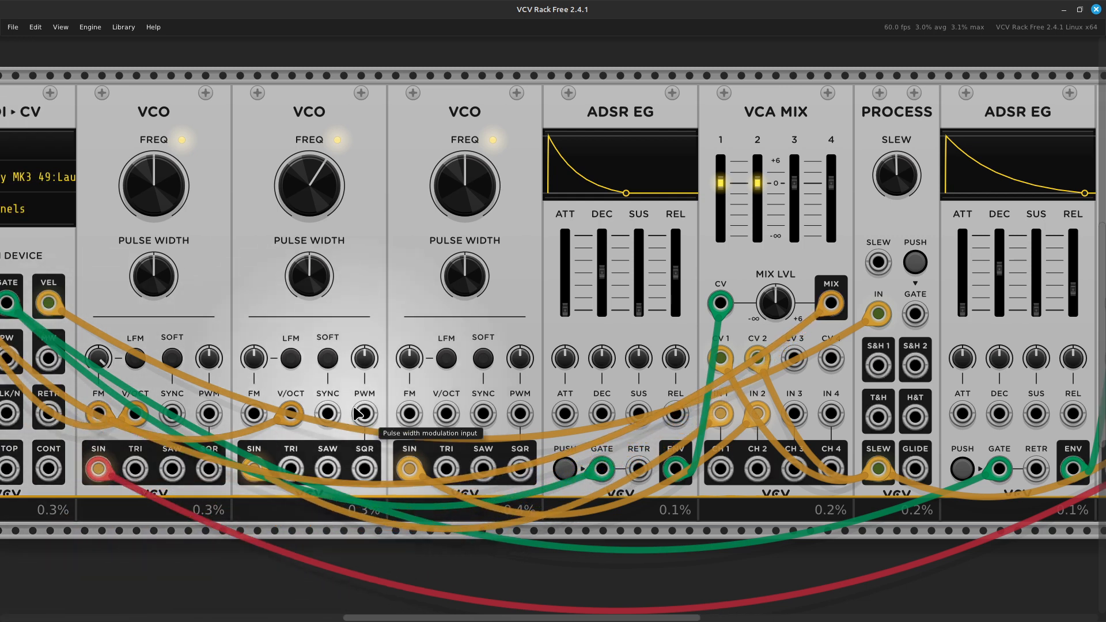
Patch a yellow cable between the third VCO's V/OCT input and the MIDI-CV module's V/OCT output
{"action": "scroll", "coordinate": [360, 409], "scroll_direction": "right", "scroll_amount": 3}
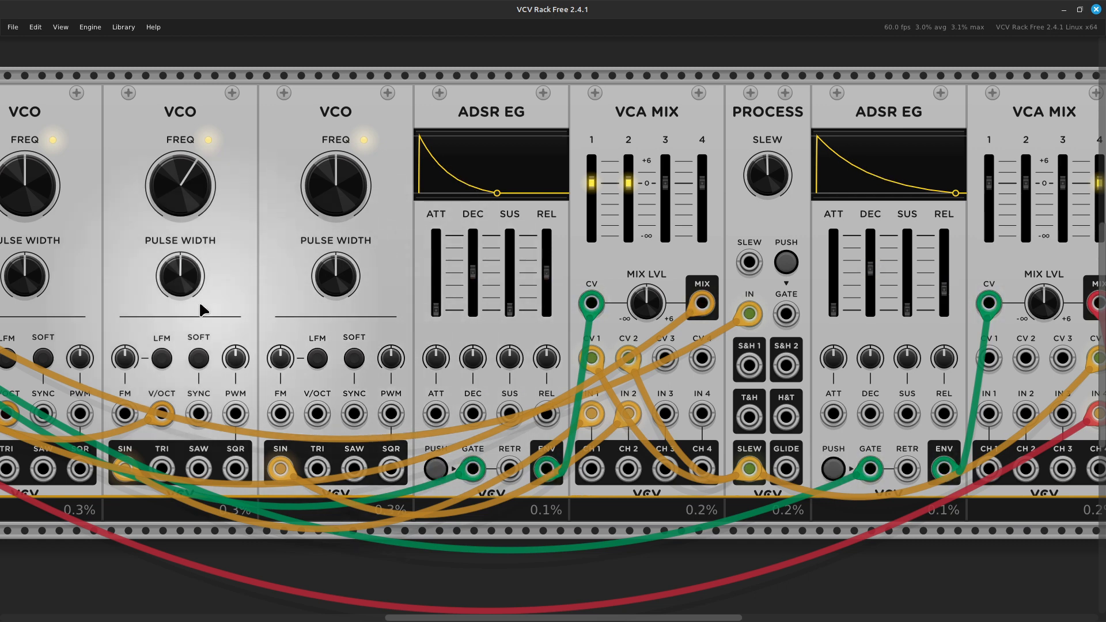
{"action": "scroll", "coordinate": [173, 282], "scroll_direction": "left", "scroll_amount": 5}
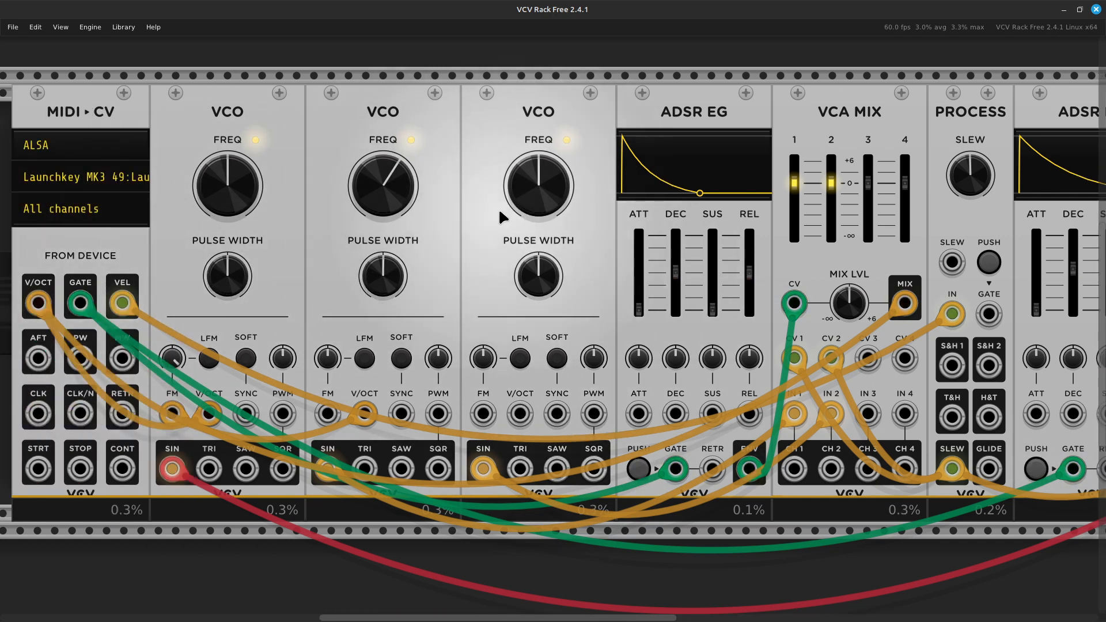
{"action": "scroll", "coordinate": [356, 332], "scroll_direction": "left", "scroll_amount": 3}
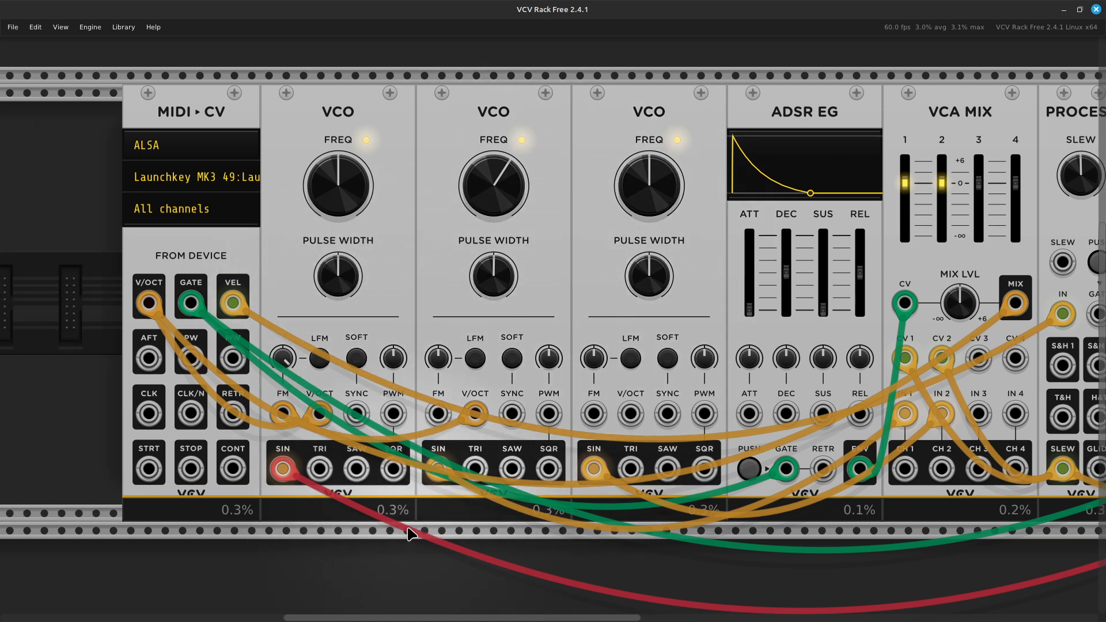
{"action": "right_click", "coordinate": [633, 422]}
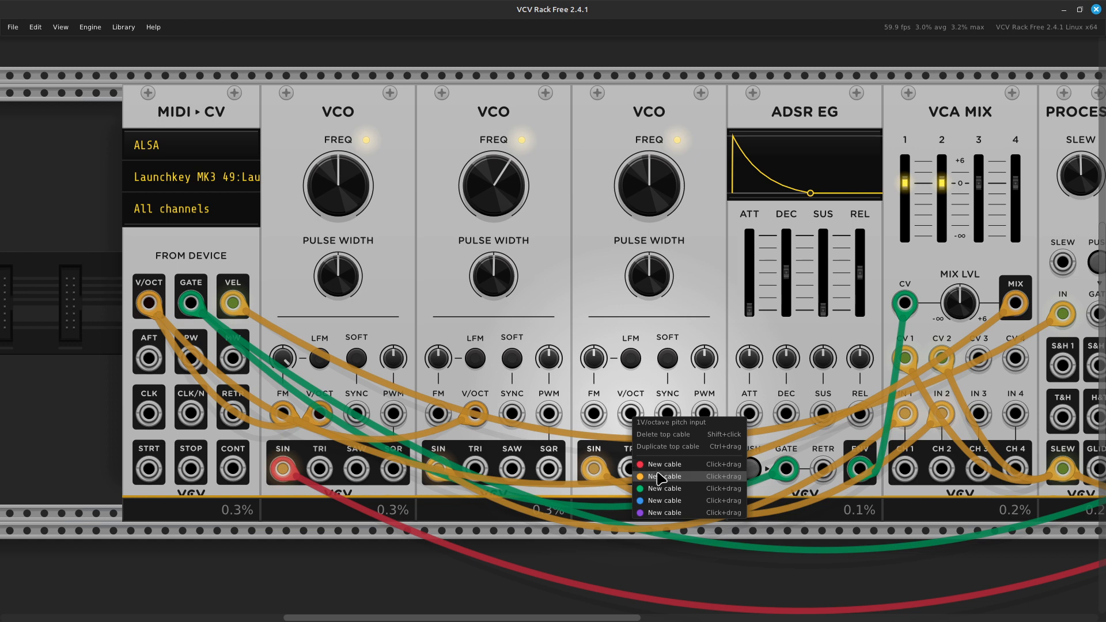
{"action": "left_click_drag", "start_coordinate": [658, 481], "coordinate": [141, 319]}
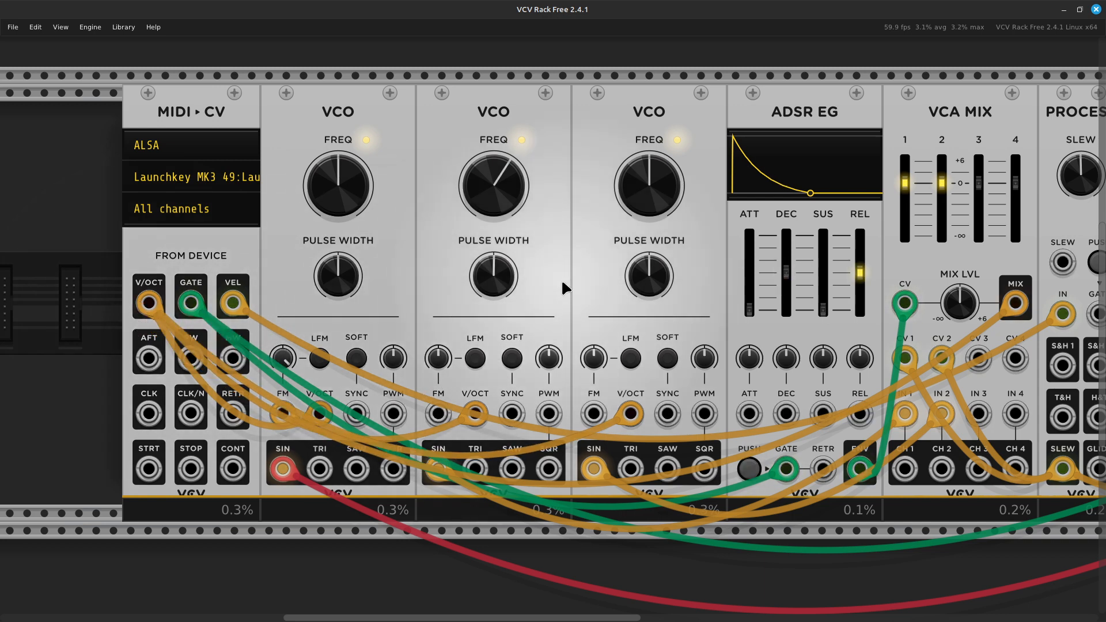
Try a frequency of 1158.7 Hz on the third VCO, and raise and reset the mix level of the modulators' VCA MIX
{"action": "left_click_drag", "start_coordinate": [652, 189], "coordinate": [652, 155]}
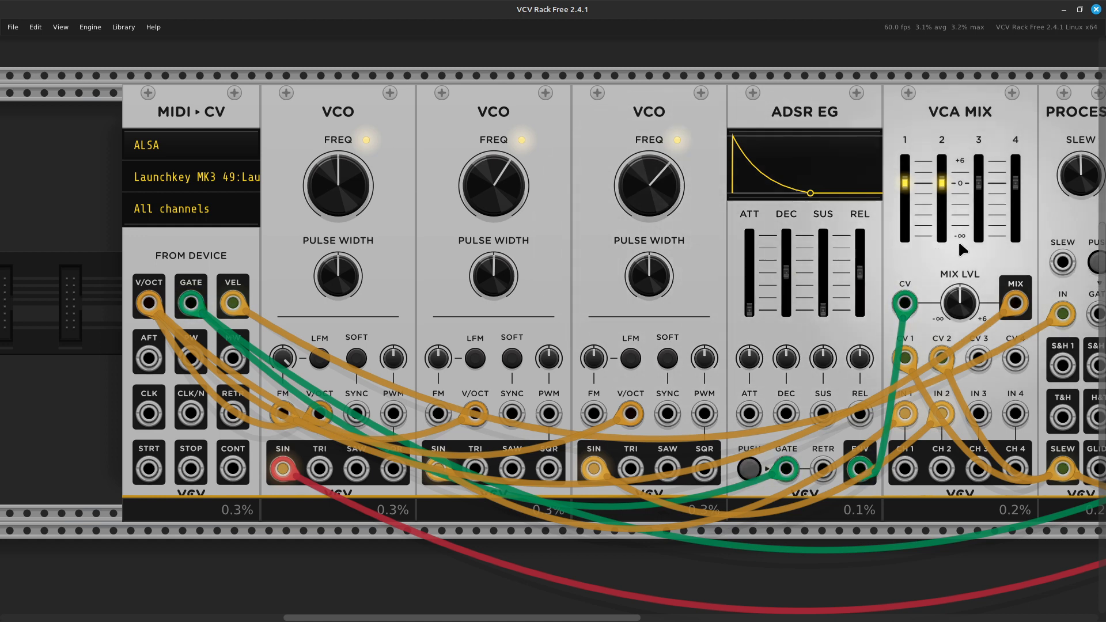
{"action": "scroll", "coordinate": [958, 240], "scroll_direction": "right", "scroll_amount": 5}
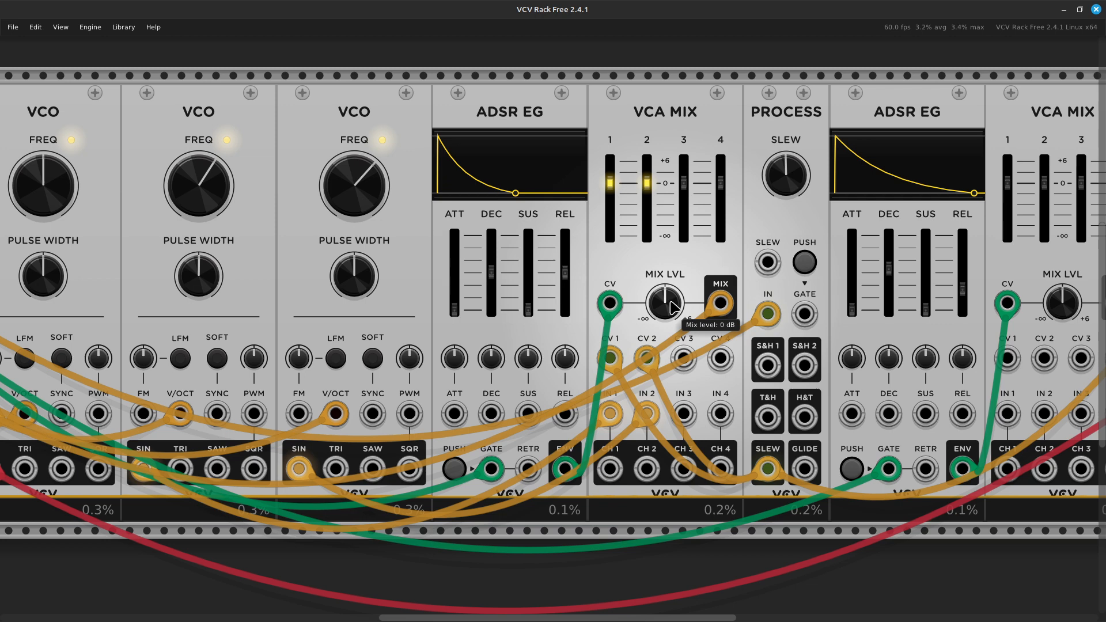
{"action": "left_click_drag", "start_coordinate": [672, 305], "coordinate": [672, 294]}
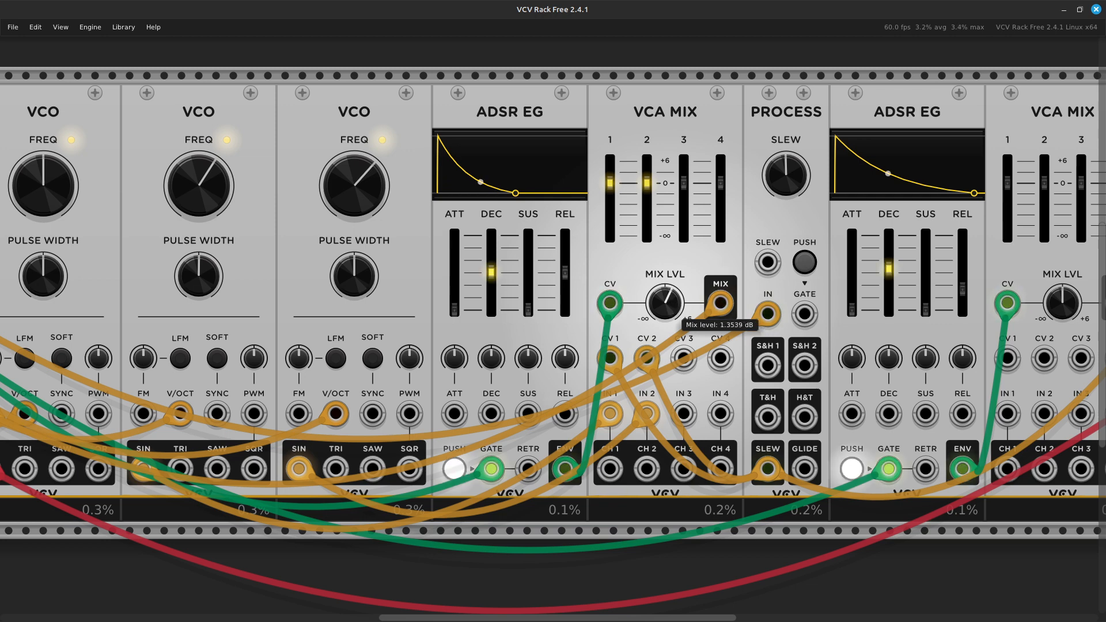
{"action": "double_click", "coordinate": [670, 302]}
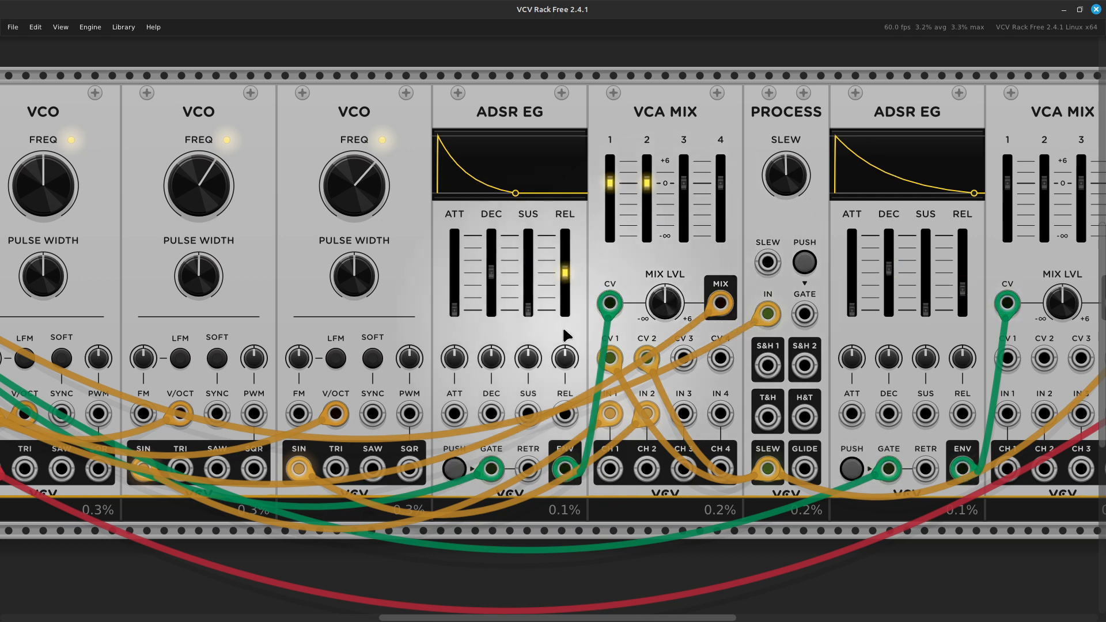
{"action": "left_click_drag", "start_coordinate": [358, 177], "coordinate": [357, 167]}
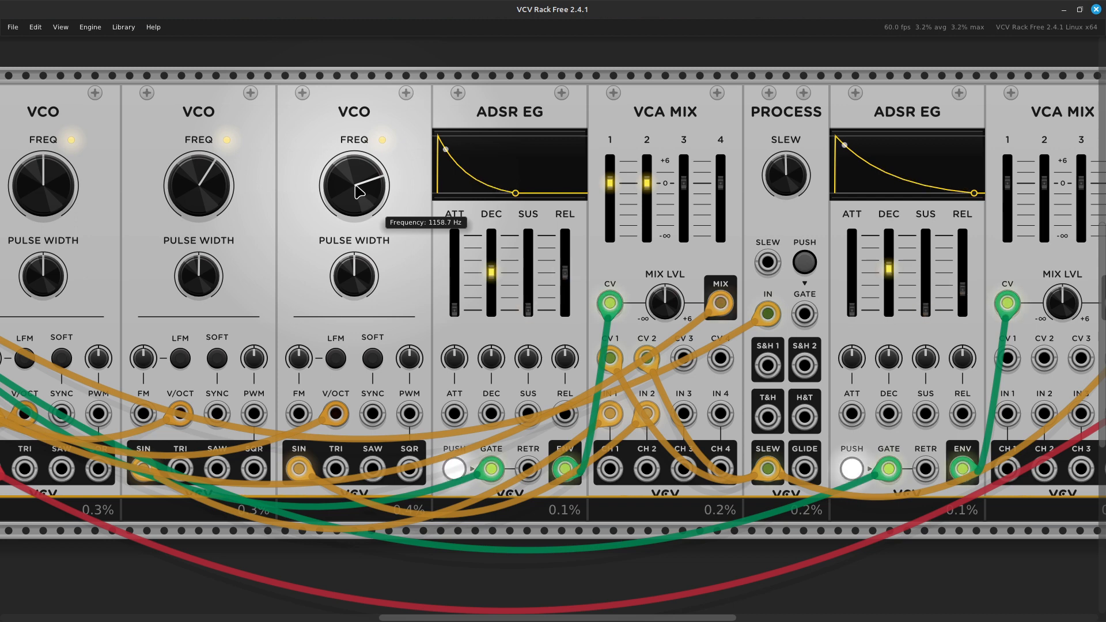
Set the second VCO's frequency to 518.47 - 0.5 Hz and the third VCO's frequency to 518.47 + 0.5 Hz
{"action": "right_click", "coordinate": [191, 190]}
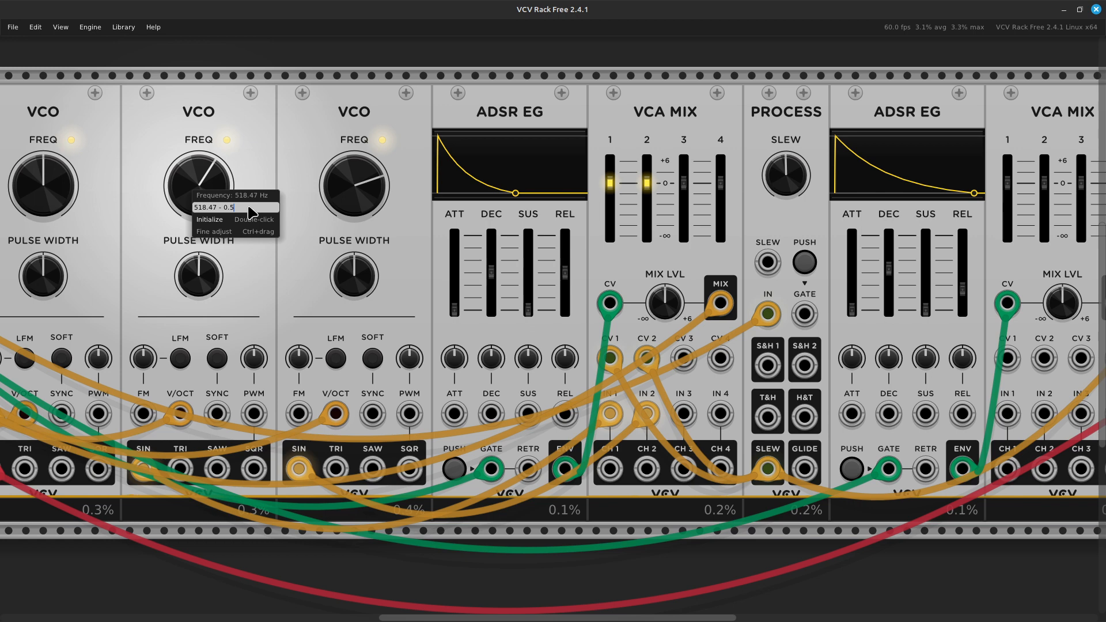
{"action": "key", "text": "Return"}
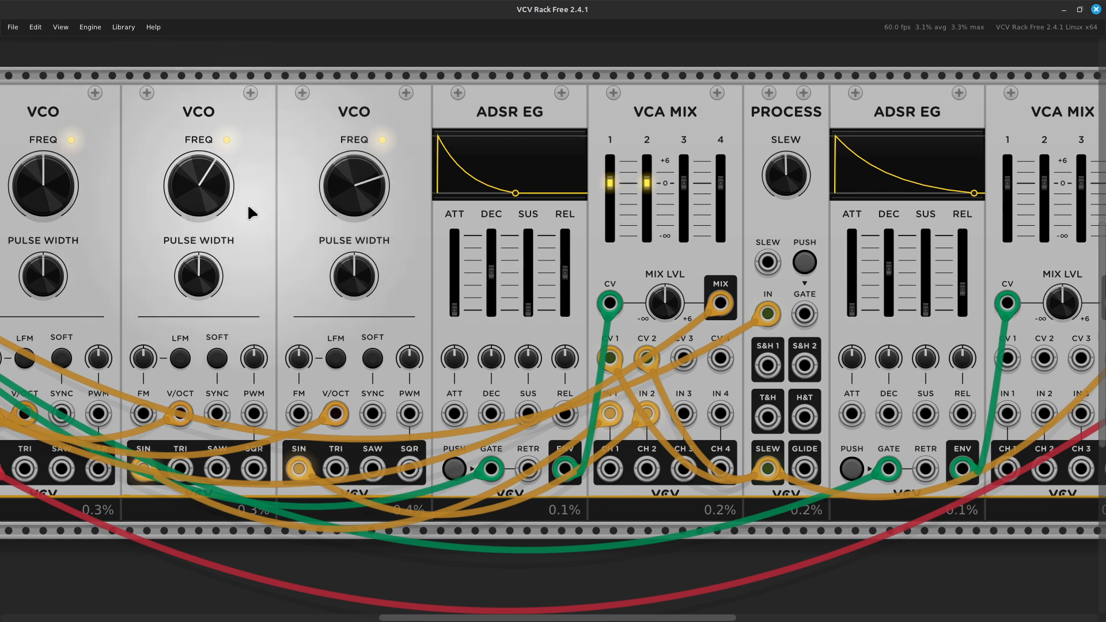
{"action": "right_click", "coordinate": [356, 184]}
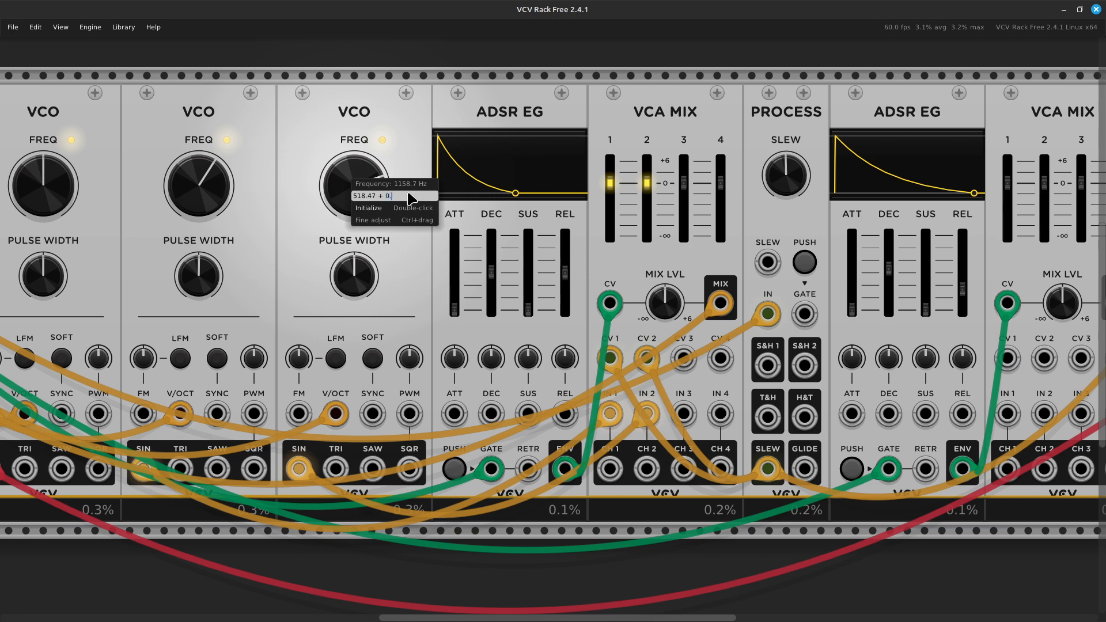
{"action": "type", "text": "518.47 + 0.5"}
{"action": "key", "text": "Return"}
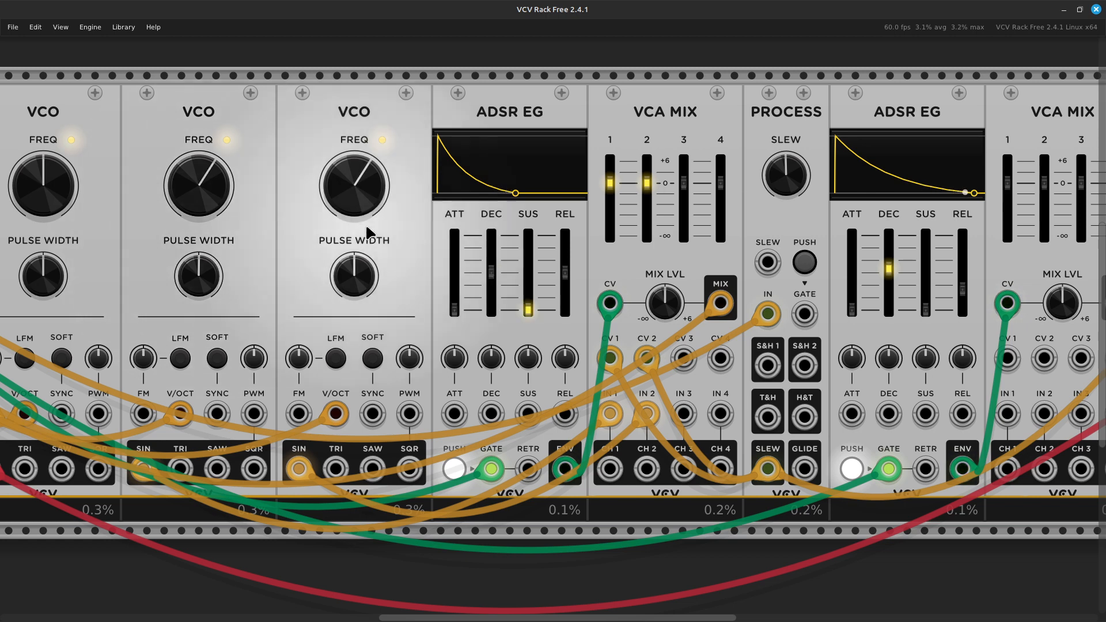
Reduce the first VCO's frequency modulation amount to a moderate positive level
{"action": "mouse_move", "coordinate": [531, 234]}
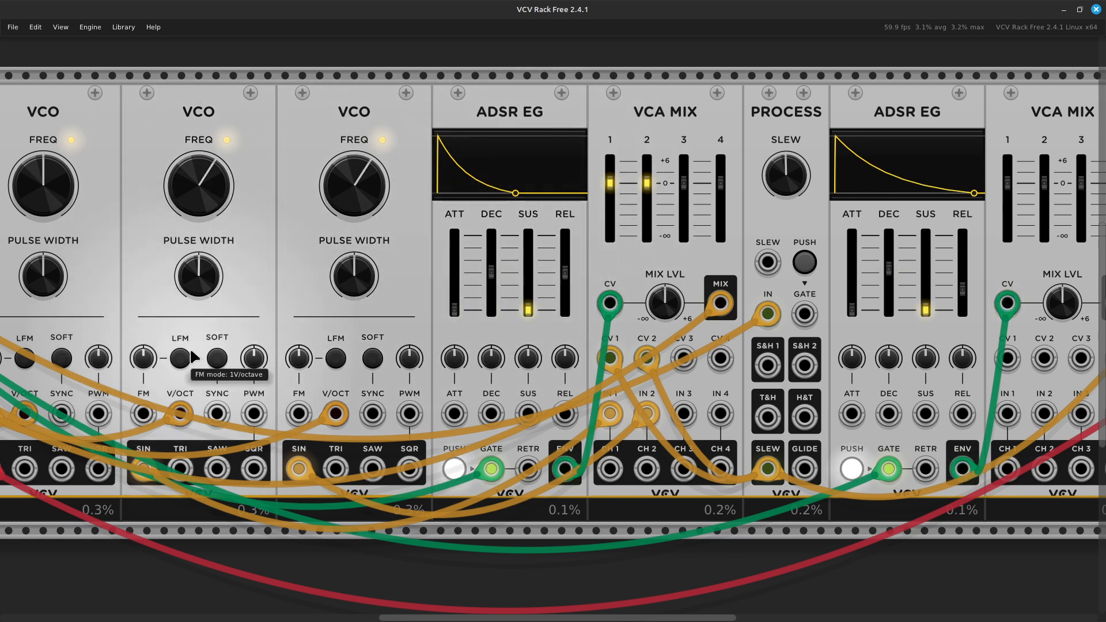
{"action": "scroll", "coordinate": [192, 357], "scroll_direction": "left", "scroll_amount": 10}
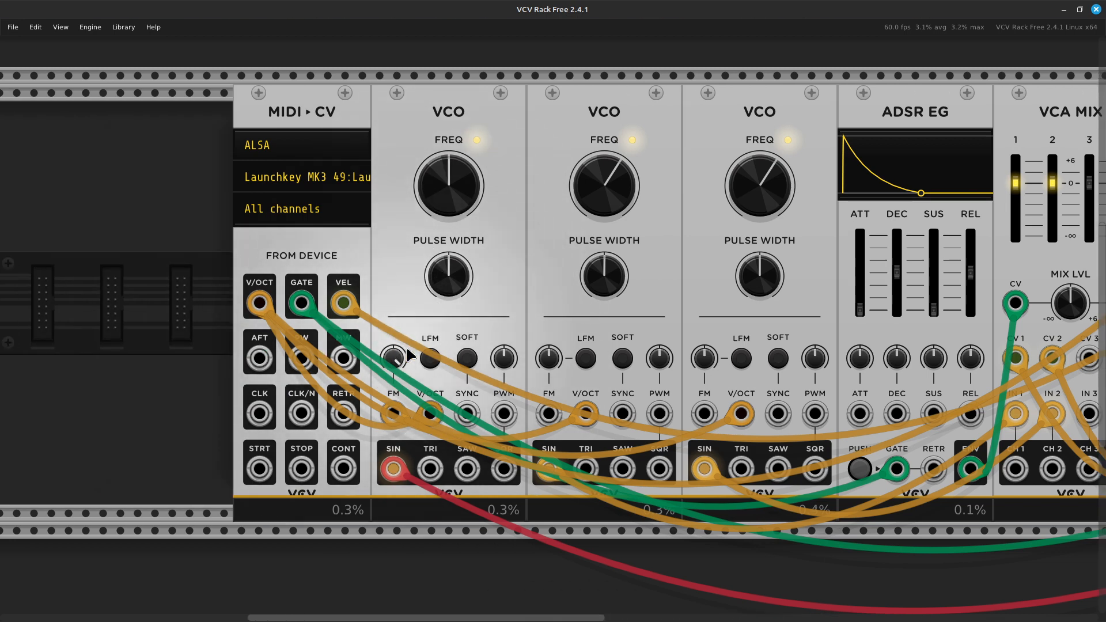
{"action": "mouse_move", "coordinate": [396, 365]}
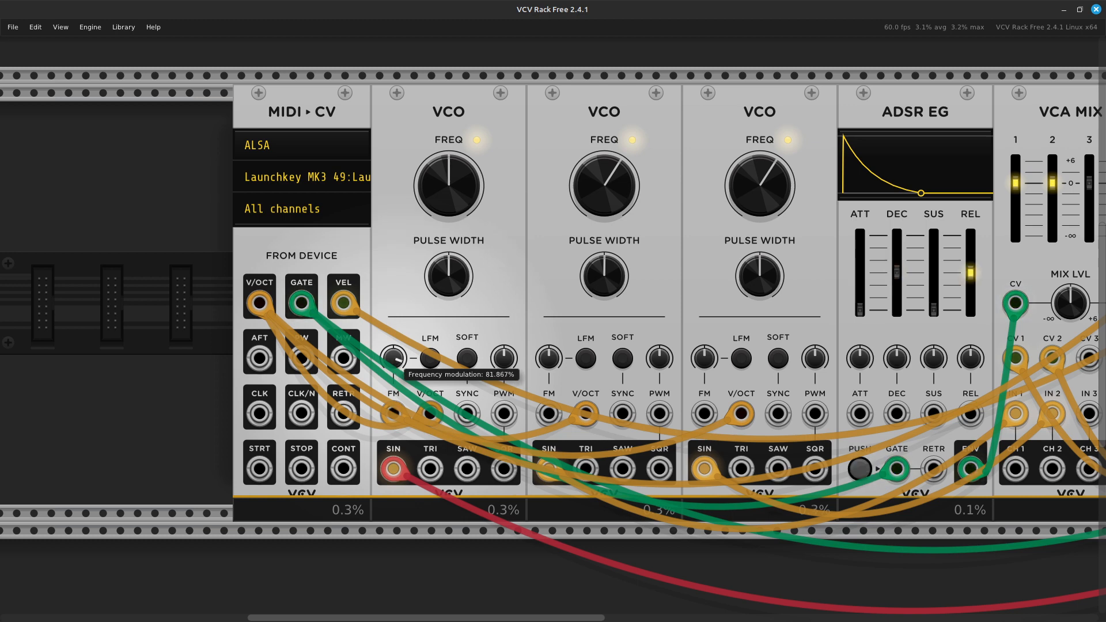
{"action": "left_click_drag", "start_coordinate": [392, 359], "coordinate": [392, 392]}
{"action": "left_click_drag", "start_coordinate": [395, 360], "coordinate": [394, 343]}
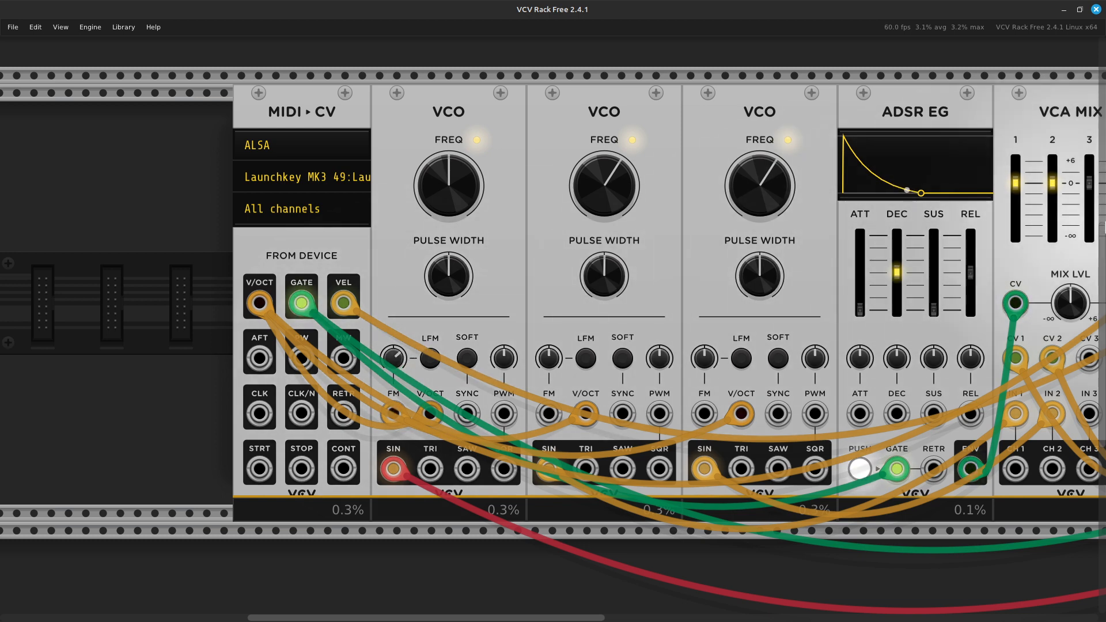
Select all modules from the first ADSR EG through AUDIO and shift them right, leaving a gap two VCOs wide after the third VCO
{"action": "key", "text": "Right"}
{"action": "key", "text": "Right"}
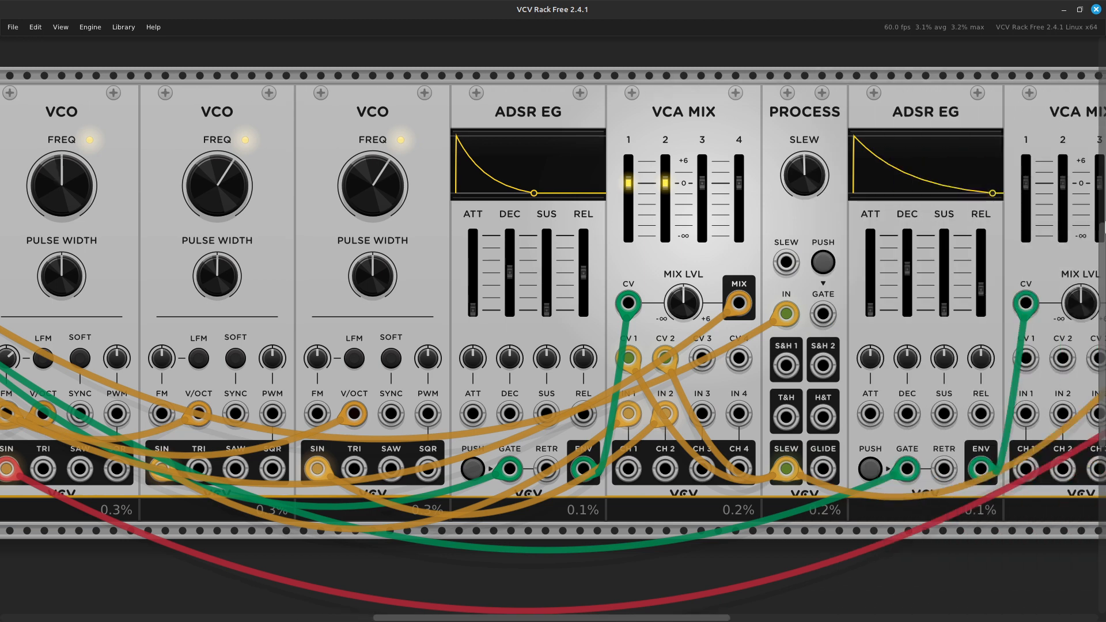
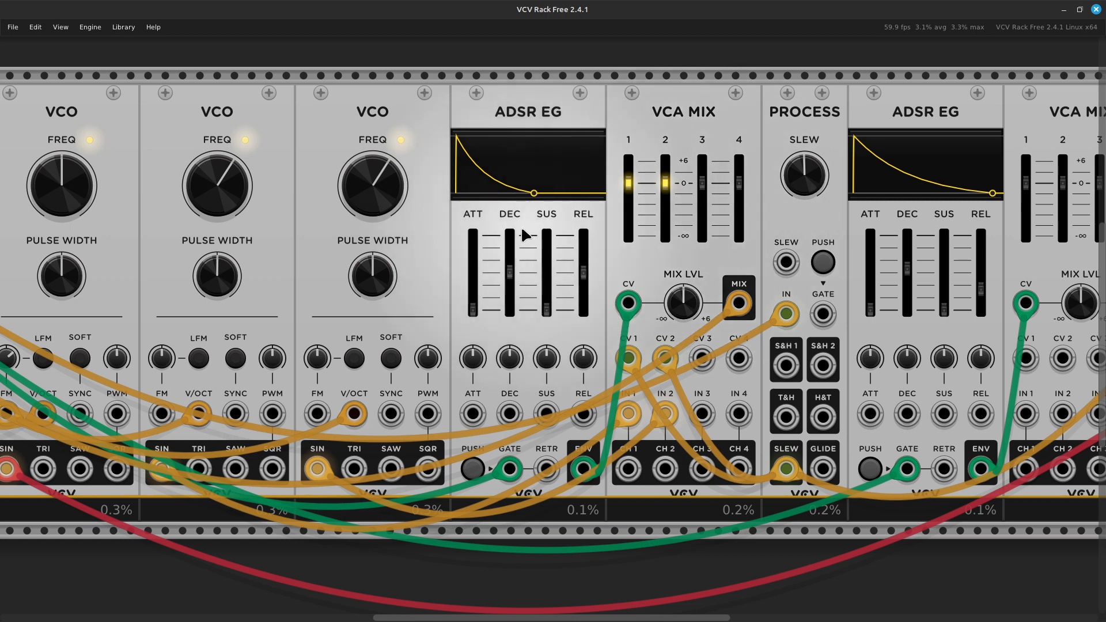
{"action": "scroll", "coordinate": [495, 196], "scroll_direction": "right", "scroll_amount": 10}
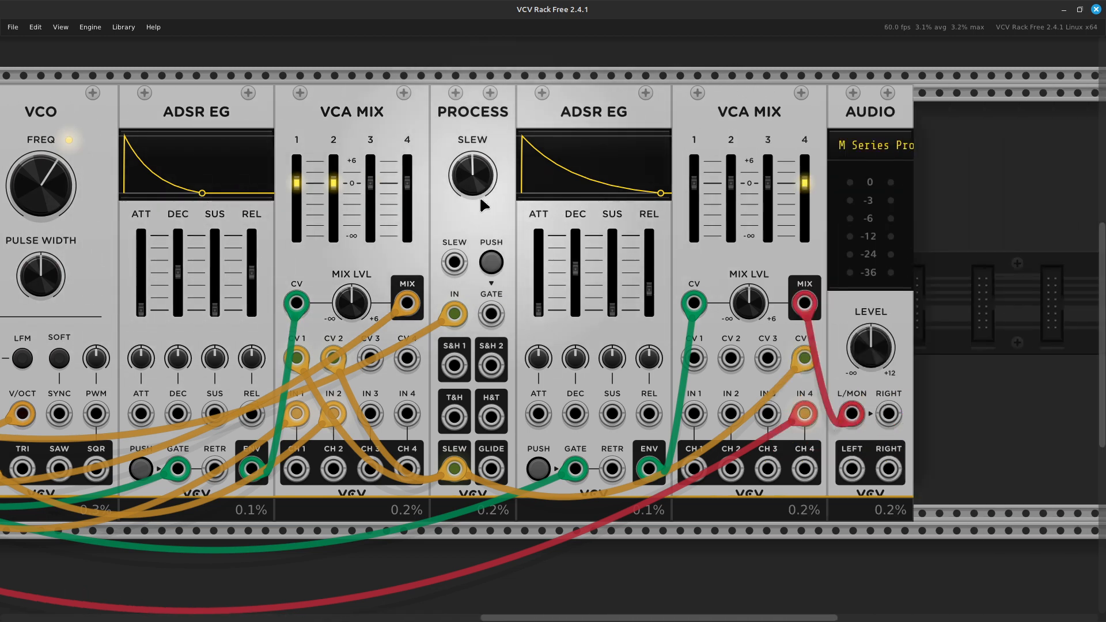
{"action": "left_click", "coordinate": [224, 106], "text": "shift"}
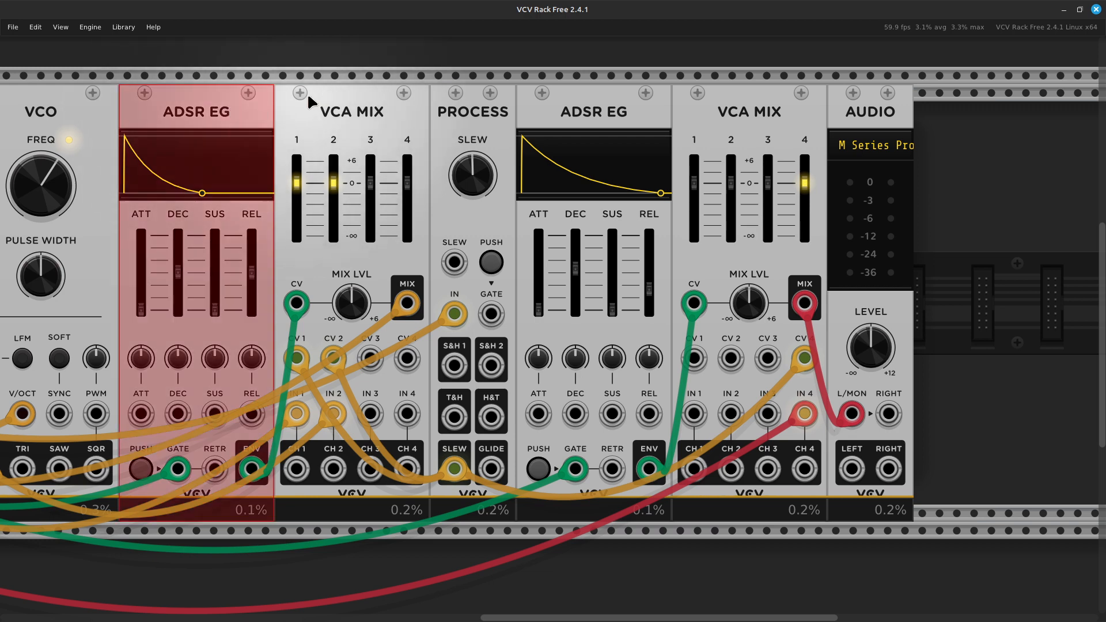
{"action": "left_click", "coordinate": [348, 99], "text": "shift"}
{"action": "left_click", "coordinate": [469, 99], "text": "shift"}
{"action": "left_click", "coordinate": [593, 99], "text": "shift"}
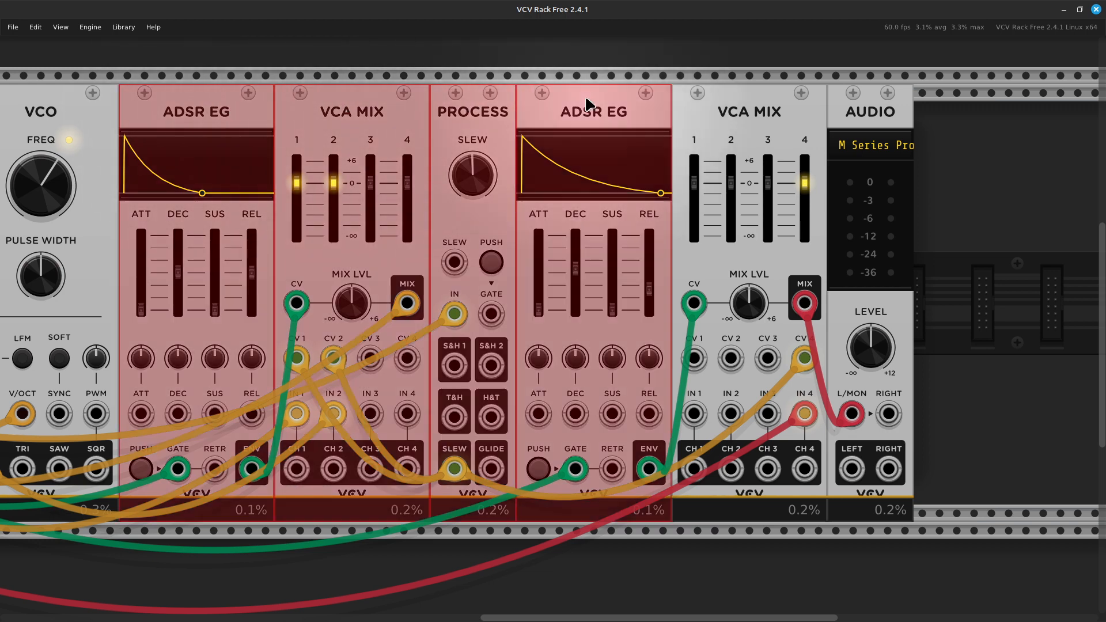
{"action": "left_click", "coordinate": [800, 103], "text": "shift"}
{"action": "left_click", "coordinate": [869, 104], "text": "shift"}
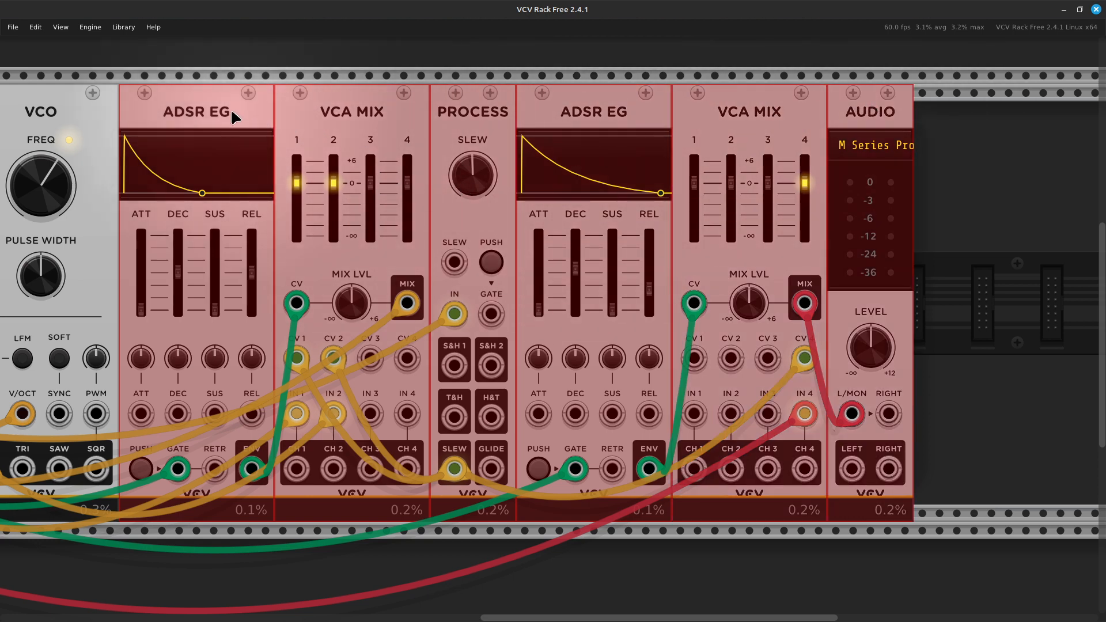
{"action": "left_click_drag", "start_coordinate": [203, 113], "coordinate": [656, 131]}
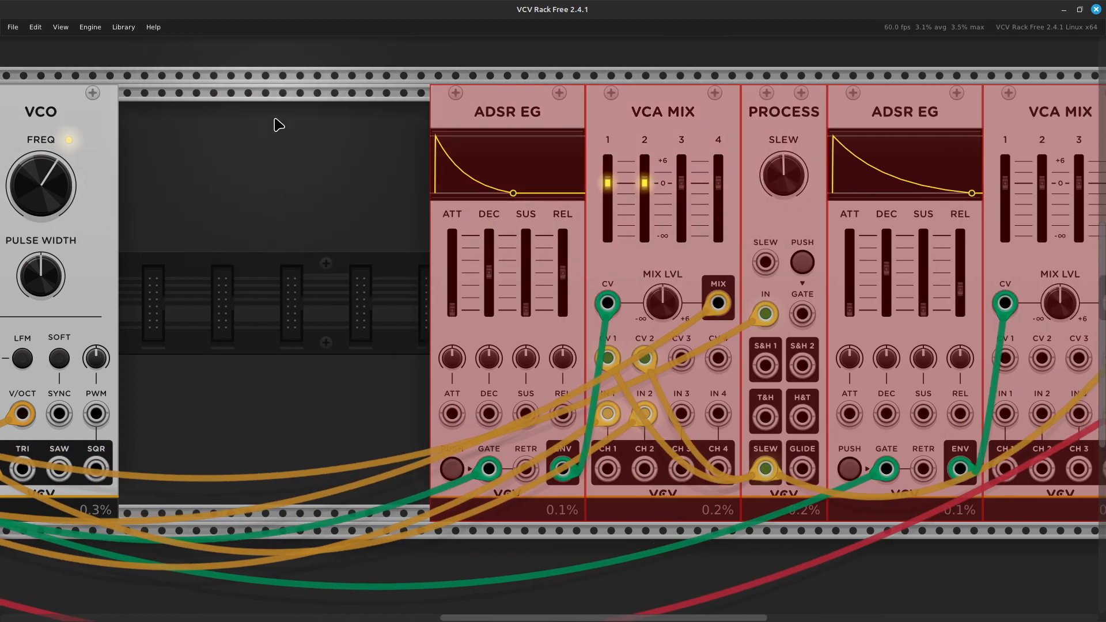
Search the module library for "vco" and add a VCV VCO directly beside the third VCO
{"action": "scroll", "coordinate": [271, 161], "scroll_direction": "left", "scroll_amount": 5}
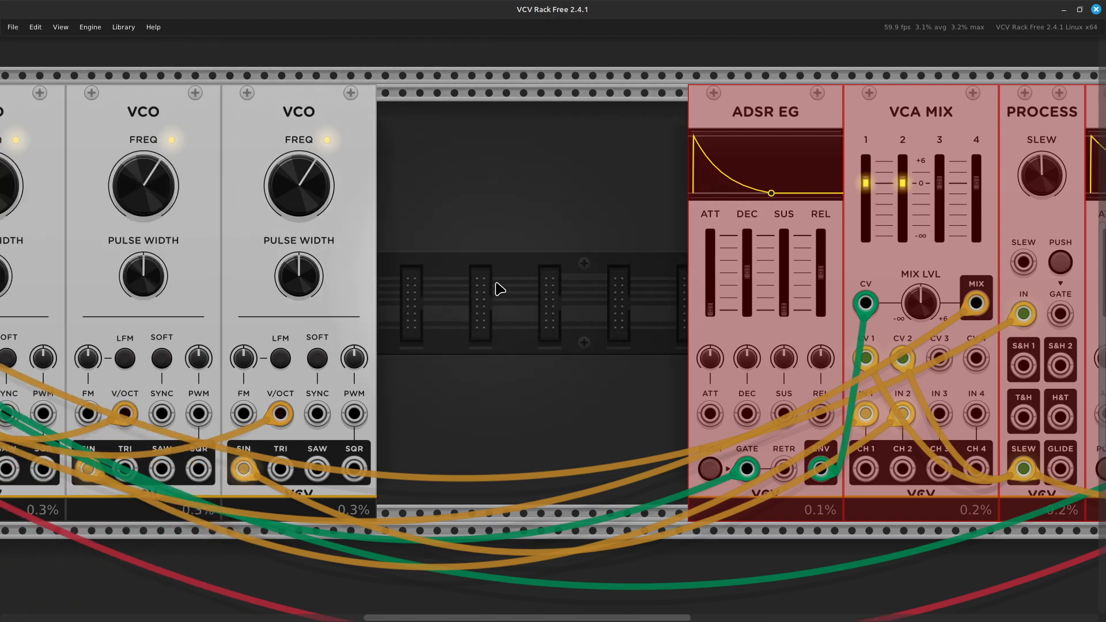
{"action": "left_click", "coordinate": [452, 256]}
{"action": "right_click", "coordinate": [434, 232]}
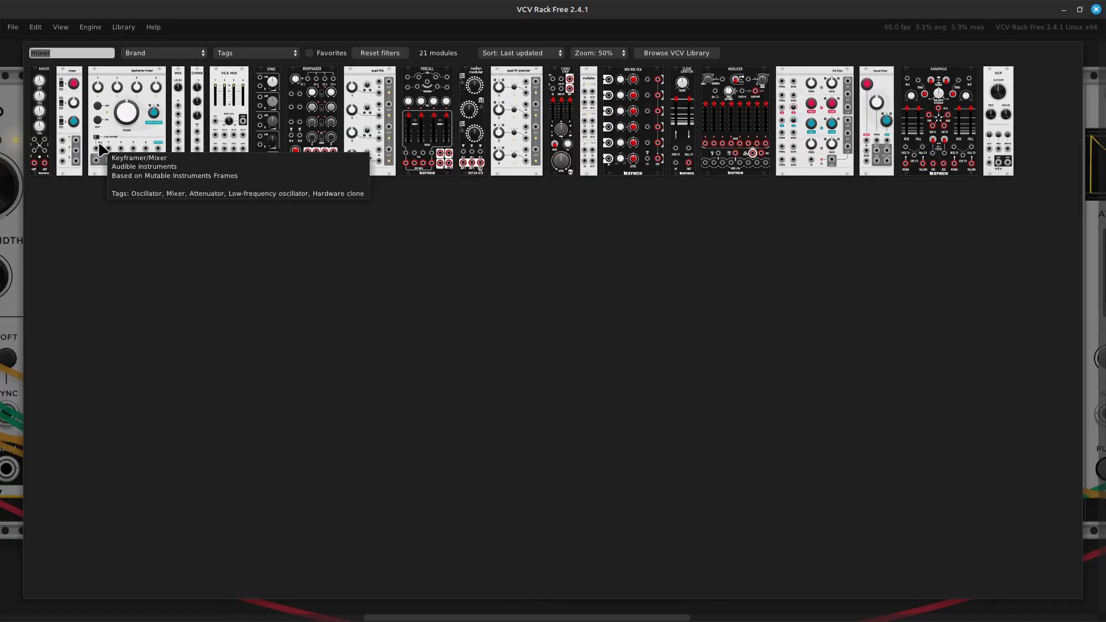
{"action": "key", "text": "BackSpace"}
{"action": "type", "text": "vco"}
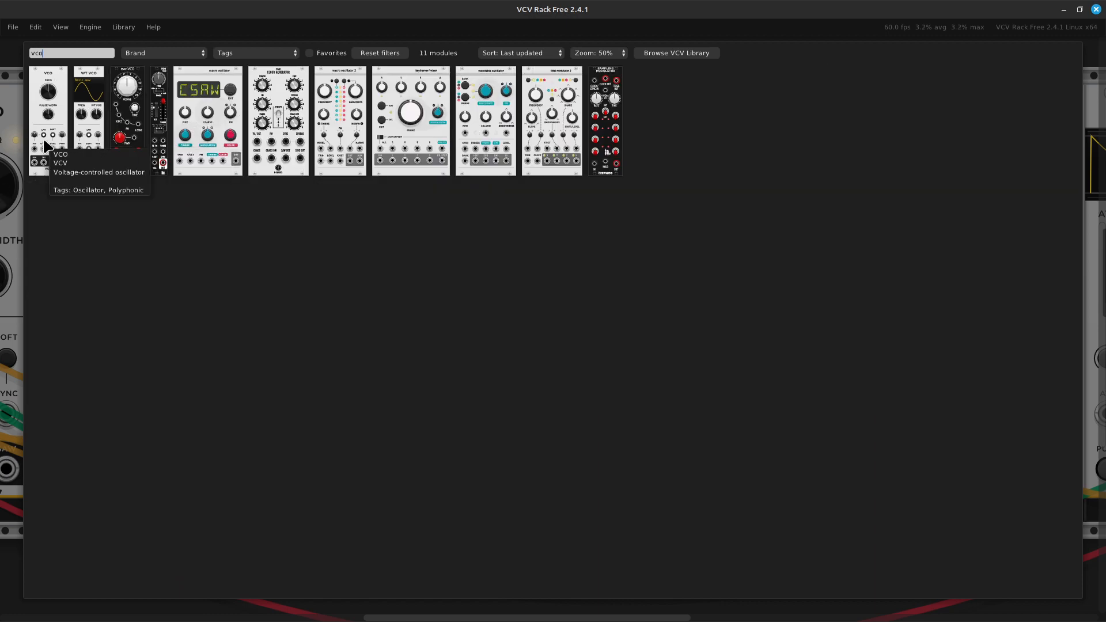
{"action": "left_click_drag", "start_coordinate": [46, 130], "coordinate": [230, 190]}
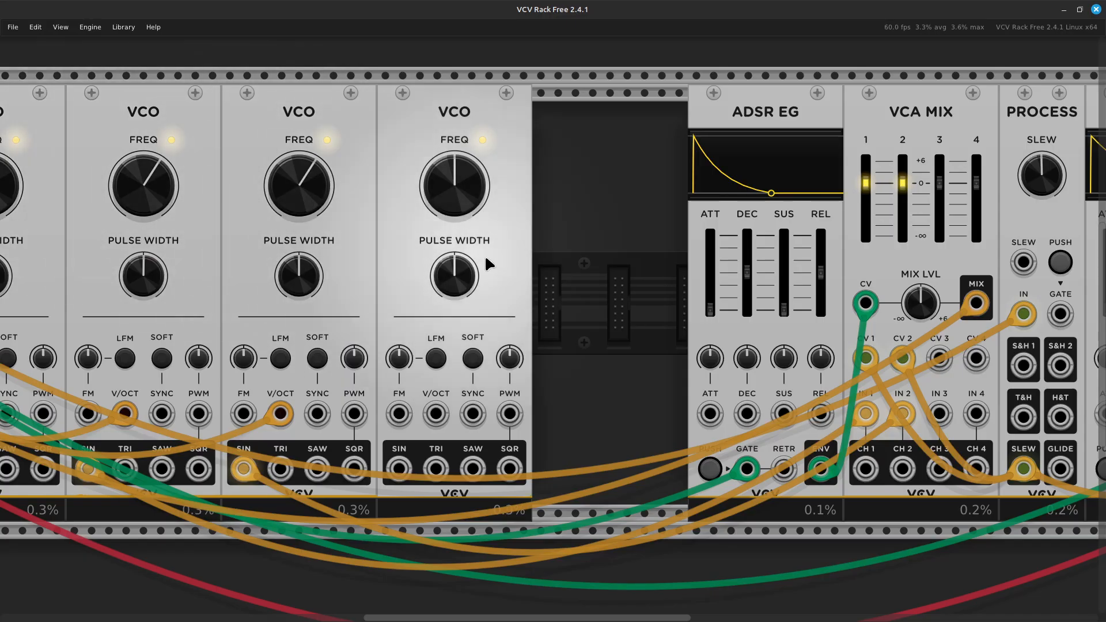
Copy the new fourth VCO and paste the duplicate into the remaining gap before the first ADSR EG
{"action": "left_click", "coordinate": [505, 133], "text": "shift"}
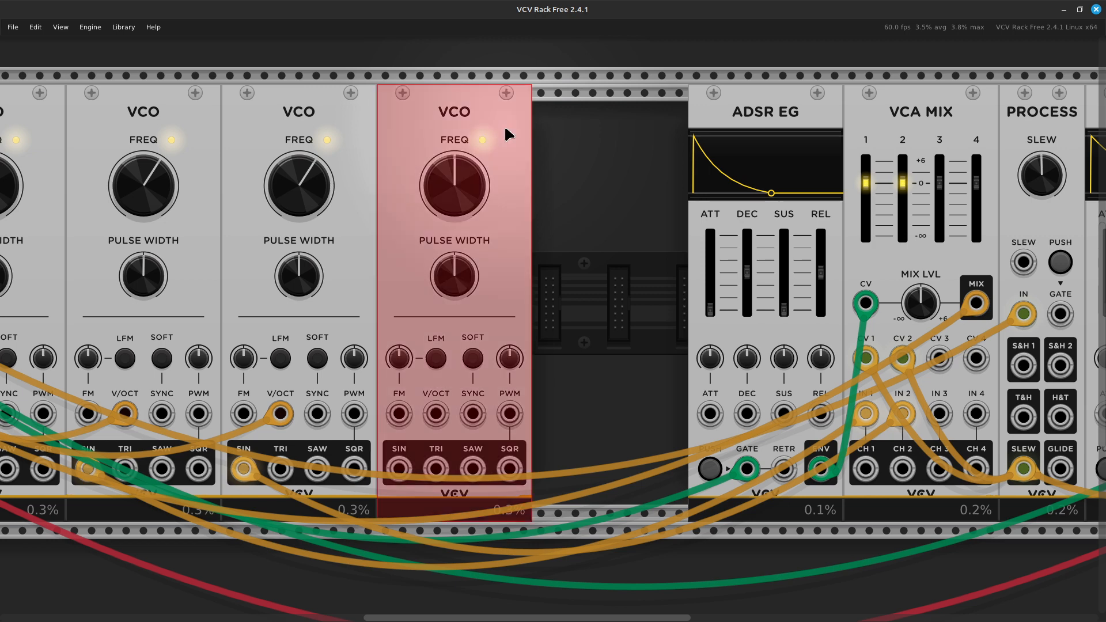
{"action": "left_click", "coordinate": [589, 210]}
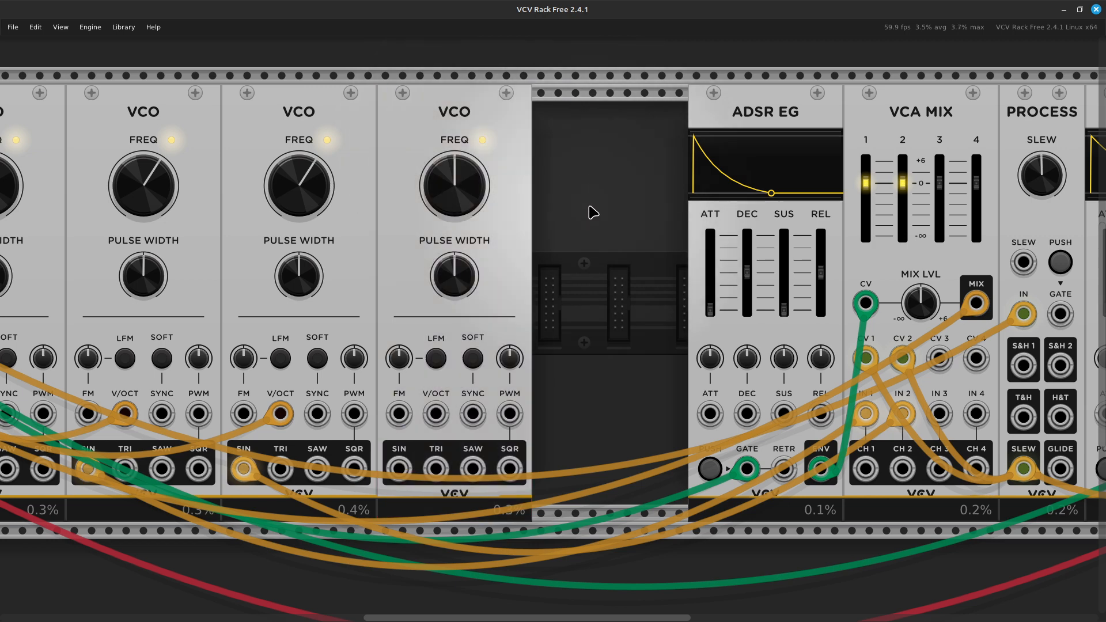
{"action": "key", "text": "ctrl+v"}
{"action": "left_click", "coordinate": [598, 63]}
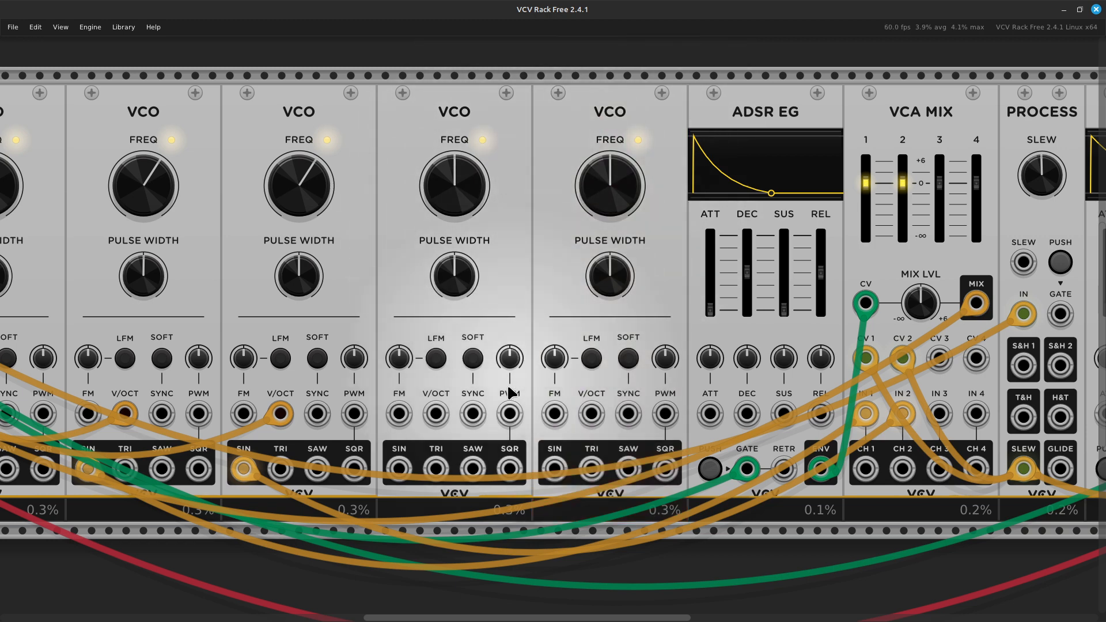
Patch a yellow cable from the fourth VCO's sine output to channel 3 input of the modulators' VCA MIX
{"action": "right_click", "coordinate": [401, 472]}
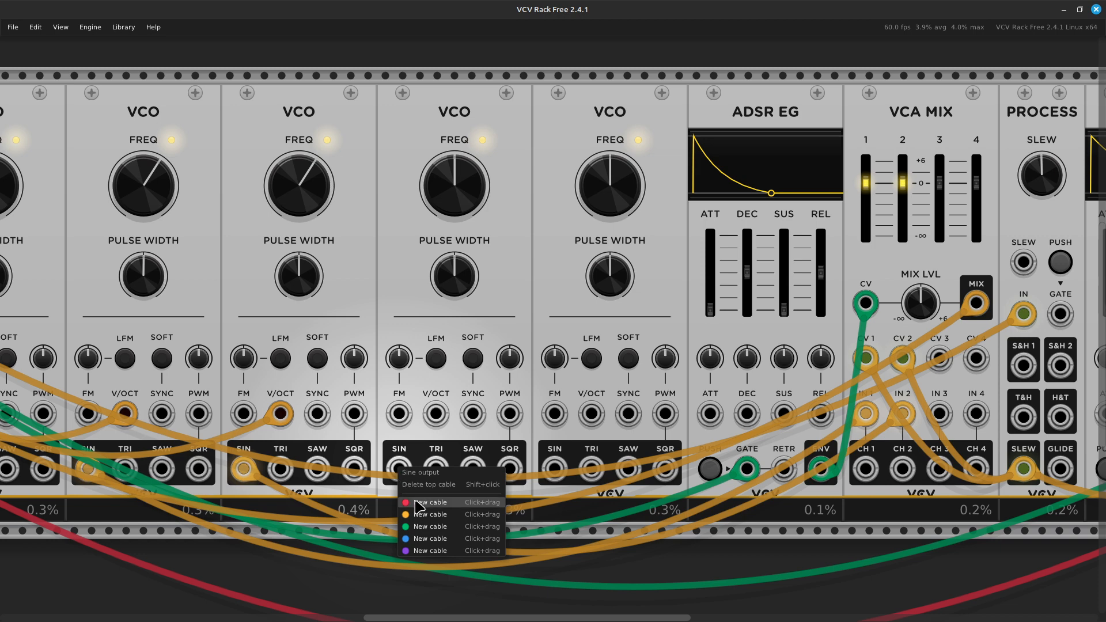
{"action": "left_click_drag", "start_coordinate": [427, 517], "coordinate": [963, 406]}
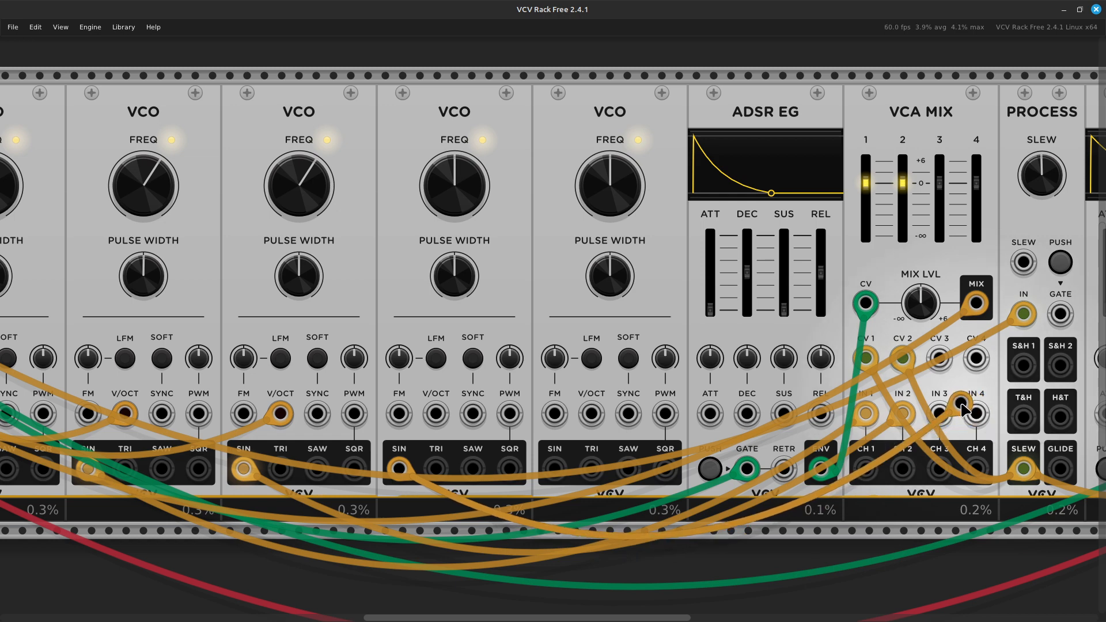
{"action": "left_click_drag", "start_coordinate": [963, 406], "coordinate": [953, 408]}
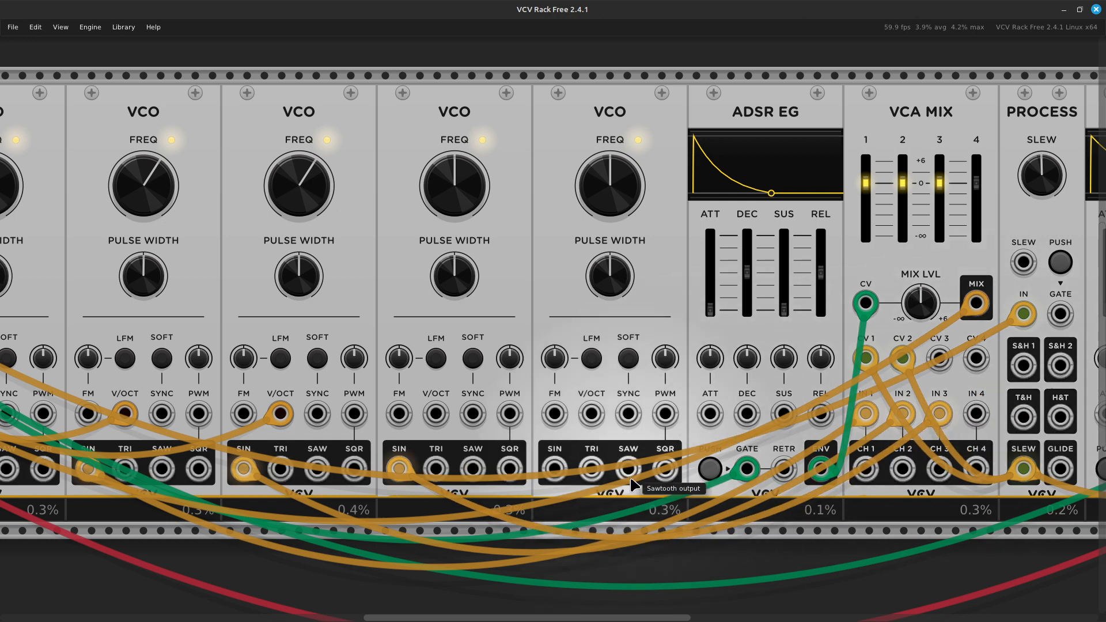
Patch a yellow cable from the fifth VCO's sine output to channel 4 input of the modulators' VCA MIX
{"action": "right_click", "coordinate": [555, 471]}
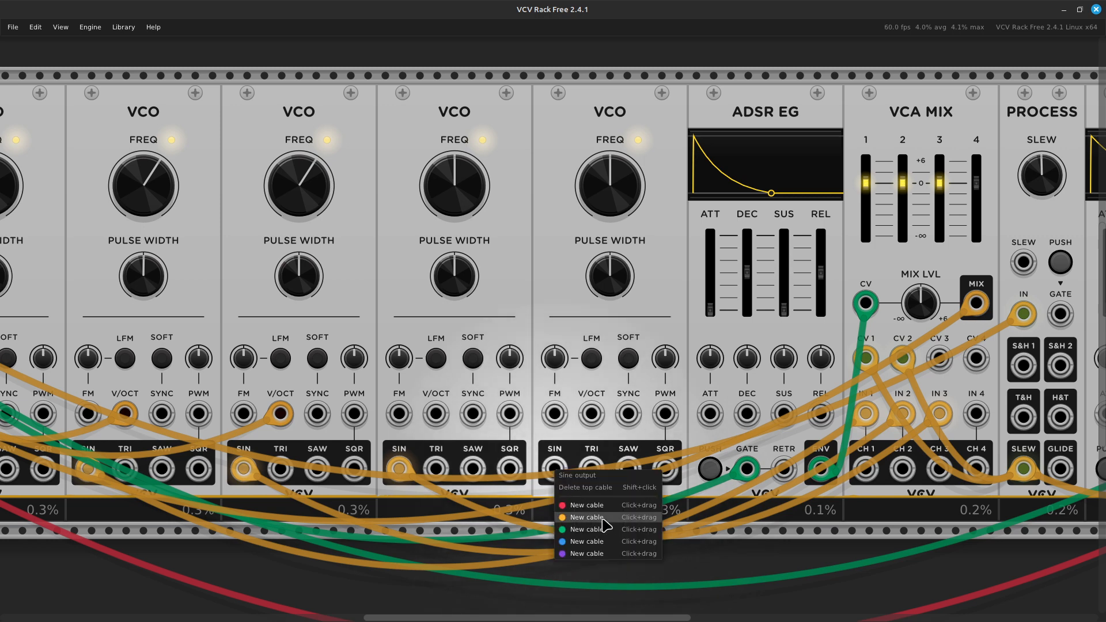
{"action": "left_click_drag", "start_coordinate": [606, 518], "coordinate": [930, 437]}
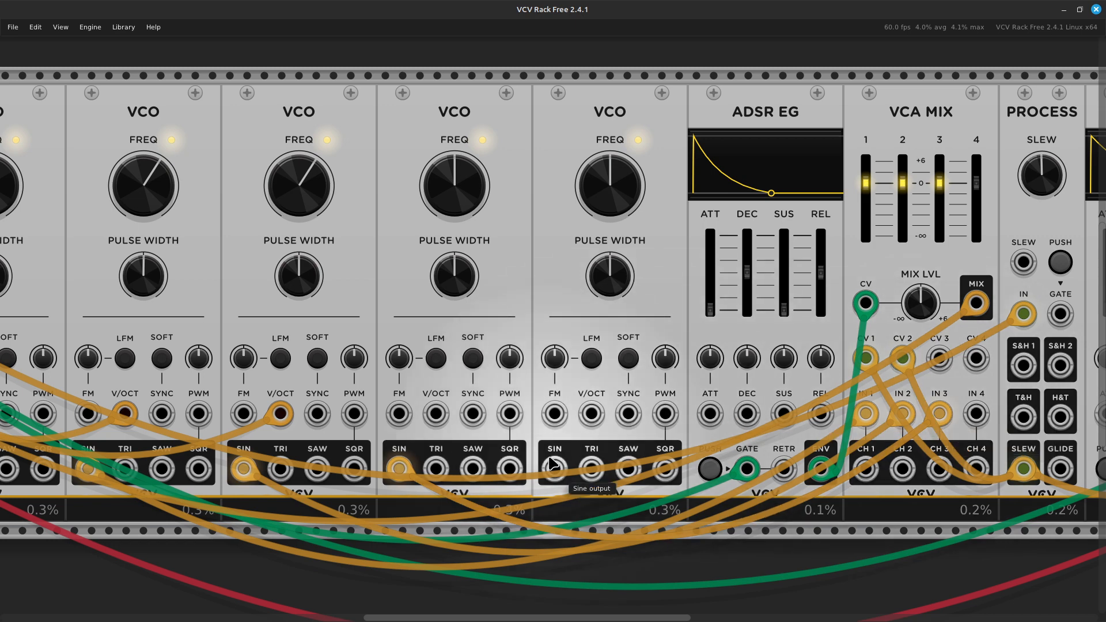
{"action": "right_click", "coordinate": [554, 474]}
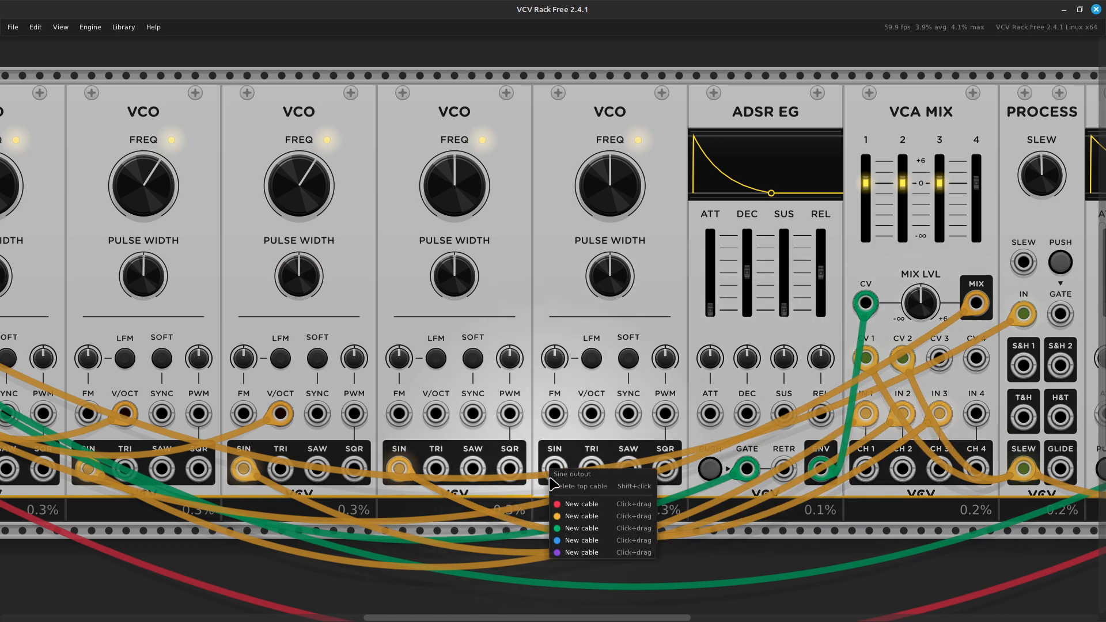
{"action": "left_click_drag", "start_coordinate": [606, 518], "coordinate": [977, 414]}
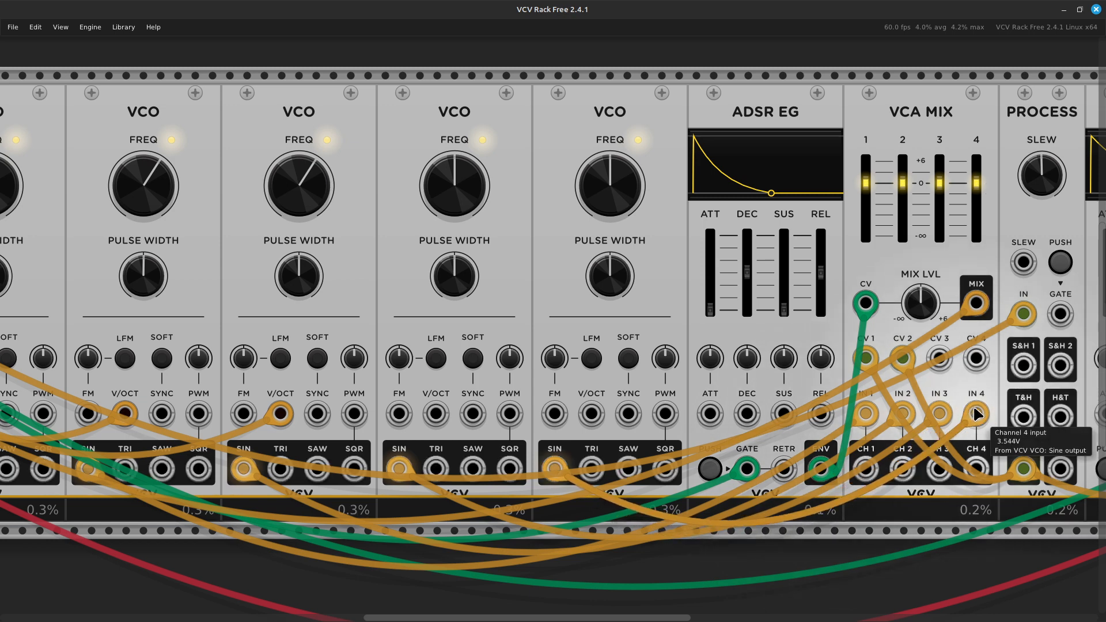
{"action": "scroll", "coordinate": [1052, 327], "scroll_direction": "right", "scroll_amount": 10}
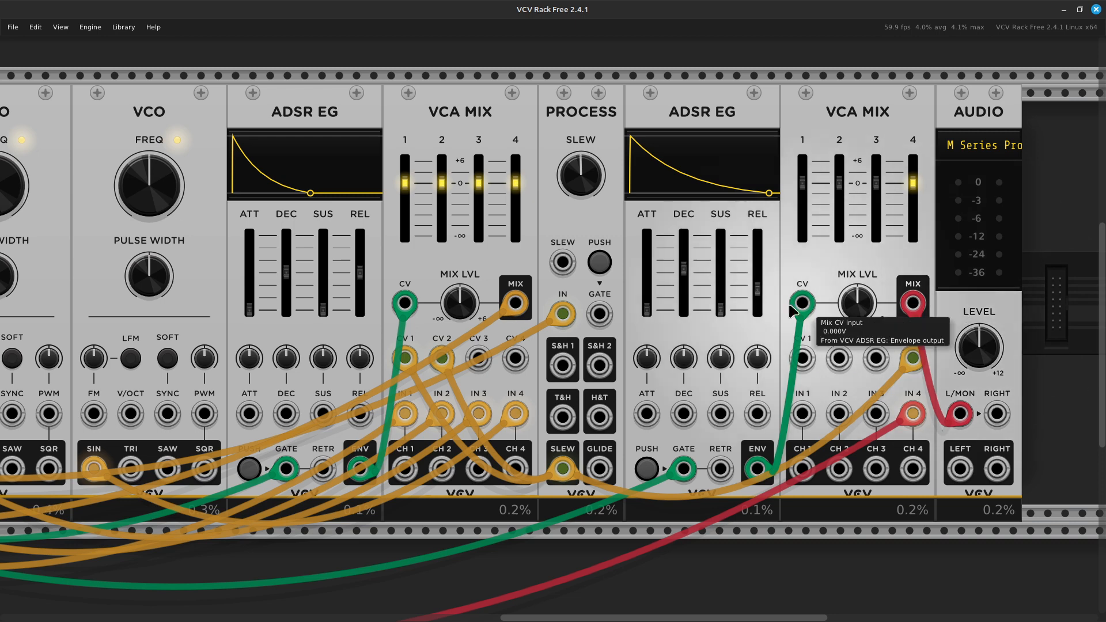
Patch yellow cables from the PROCESS slew output to the CV 3 and CV 4 inputs of the modulators' VCA MIX
{"action": "right_click", "coordinate": [478, 358]}
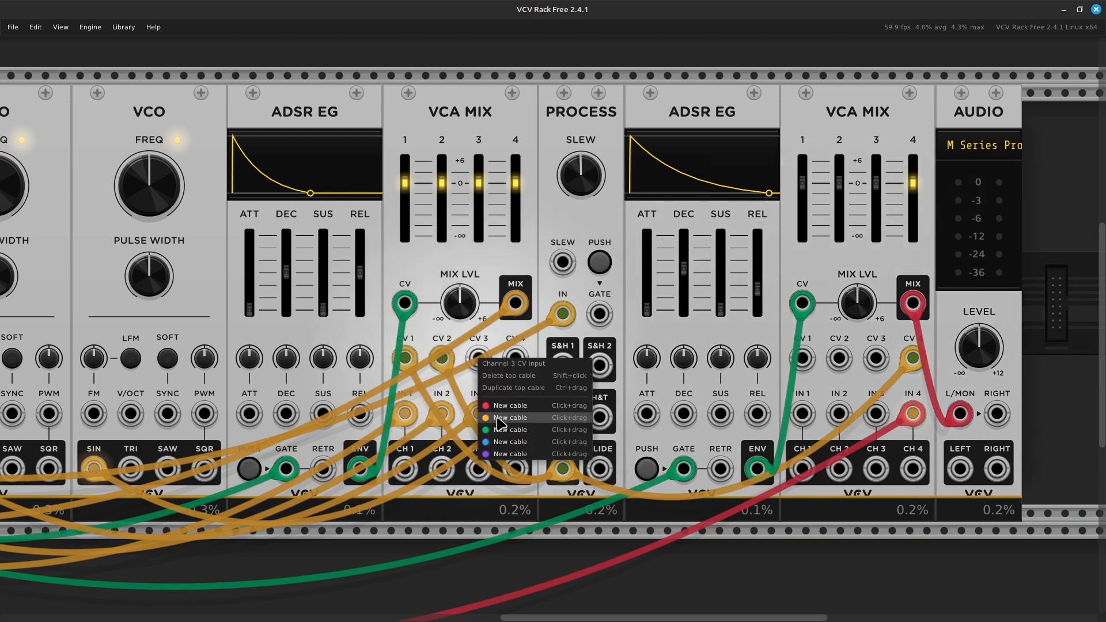
{"action": "left_click_drag", "start_coordinate": [499, 419], "coordinate": [570, 485]}
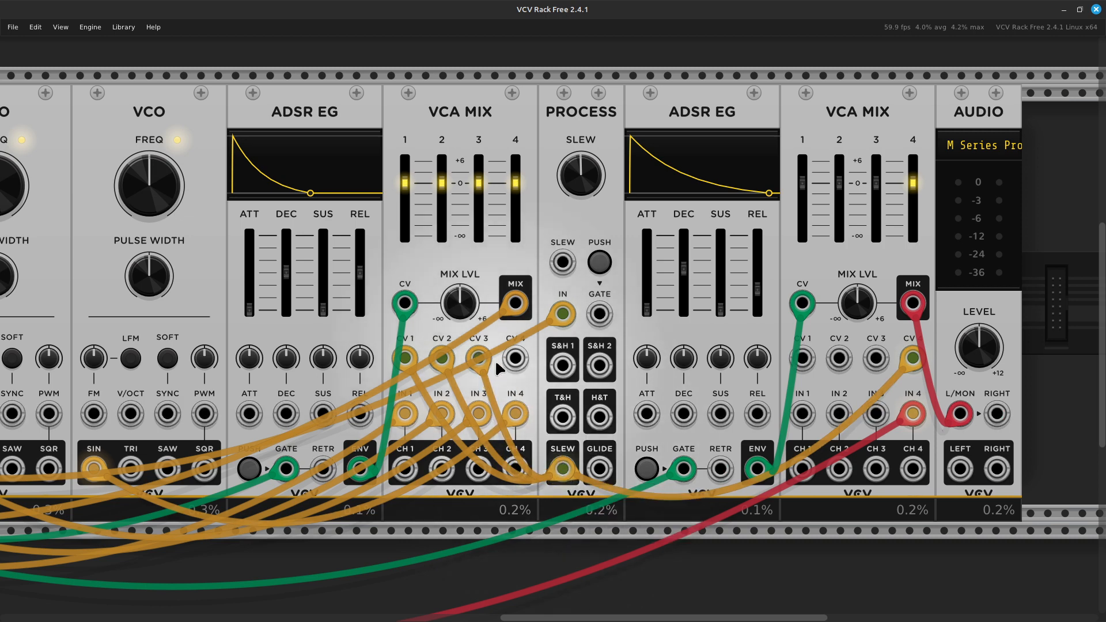
{"action": "right_click", "coordinate": [513, 360]}
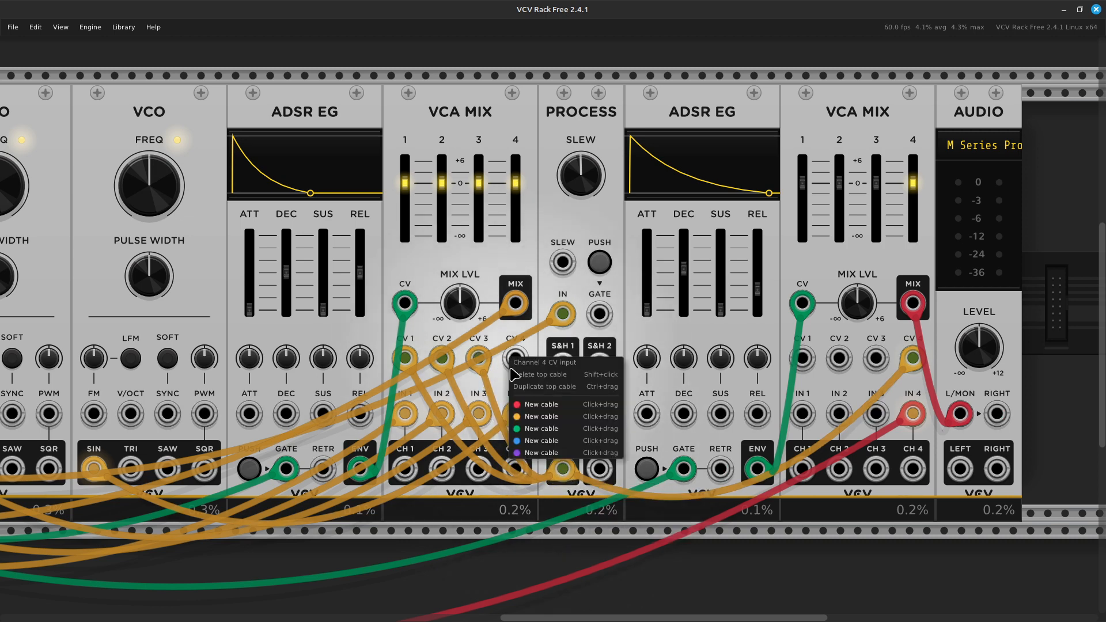
{"action": "left_click_drag", "start_coordinate": [534, 417], "coordinate": [561, 470]}
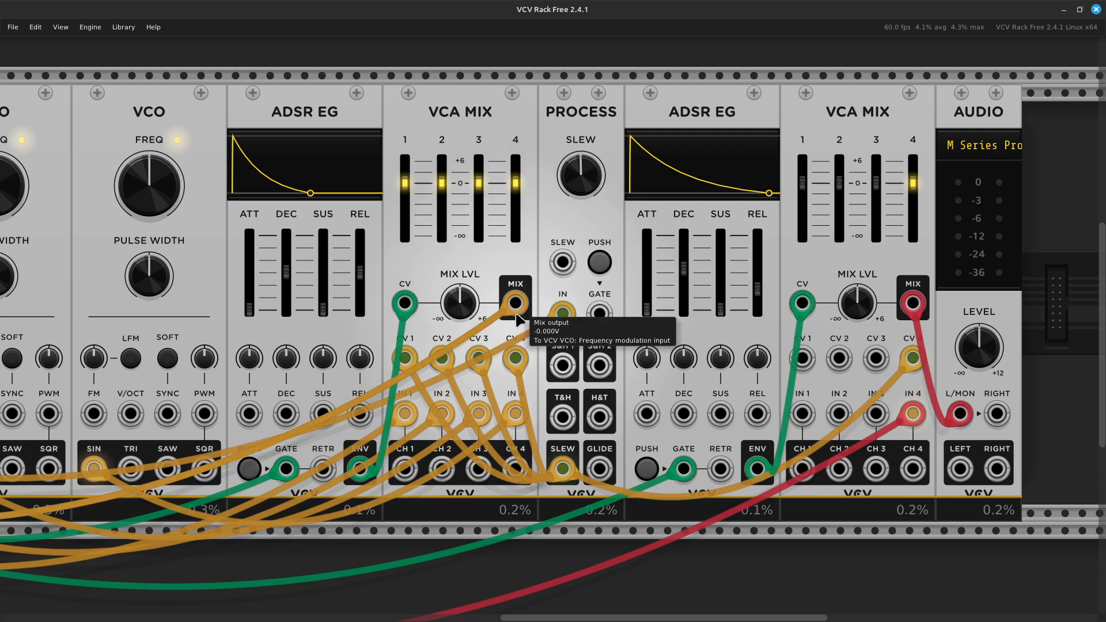
Patch a yellow cable from the MIDI-CV V/OCT output to the fourth VCO's V/OCT input
{"action": "scroll", "coordinate": [323, 395], "scroll_direction": "left", "scroll_amount": 10}
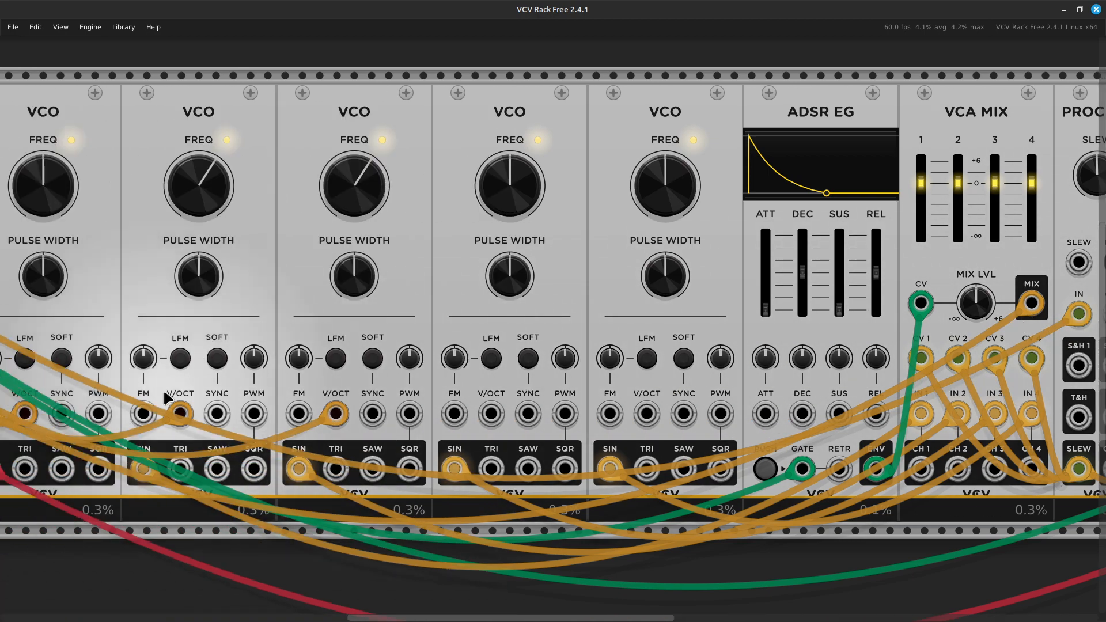
{"action": "scroll", "coordinate": [185, 390], "scroll_direction": "left", "scroll_amount": 2}
{"action": "scroll", "coordinate": [231, 404], "scroll_direction": "right", "scroll_amount": 8}
{"action": "scroll", "coordinate": [301, 413], "scroll_direction": "right", "scroll_amount": 2}
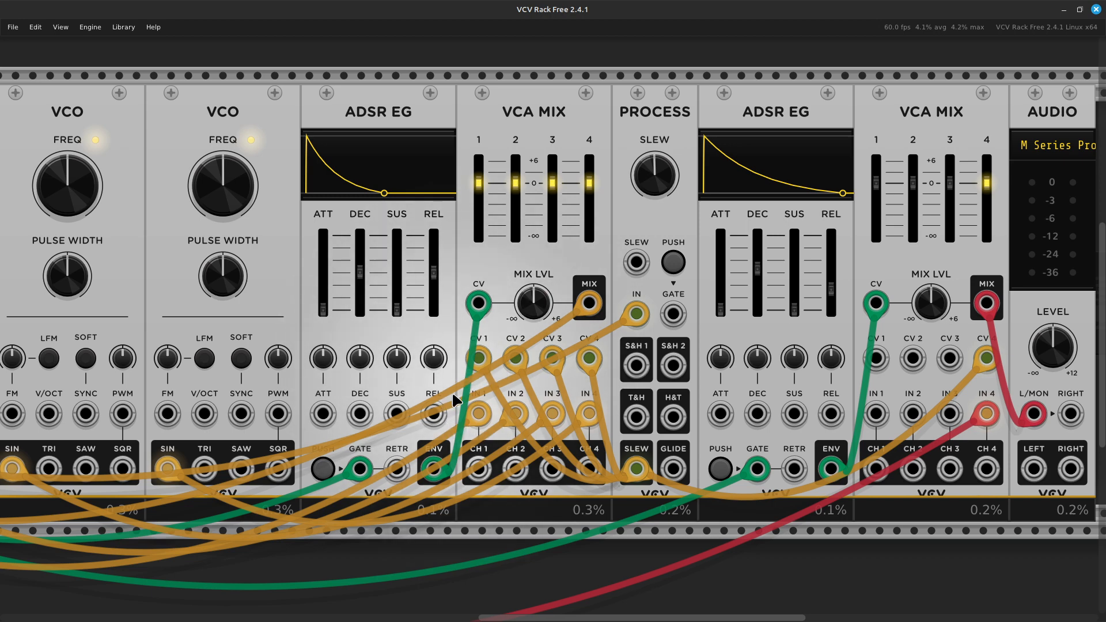
{"action": "mouse_move", "coordinate": [534, 321]}
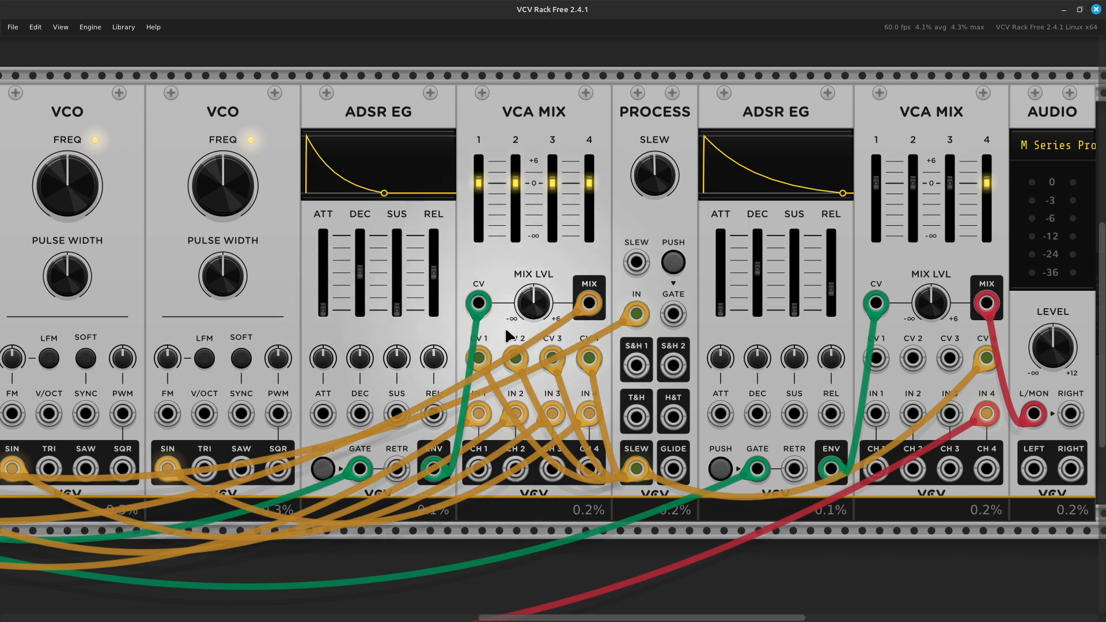
{"action": "scroll", "coordinate": [505, 326], "scroll_direction": "left", "scroll_amount": 10}
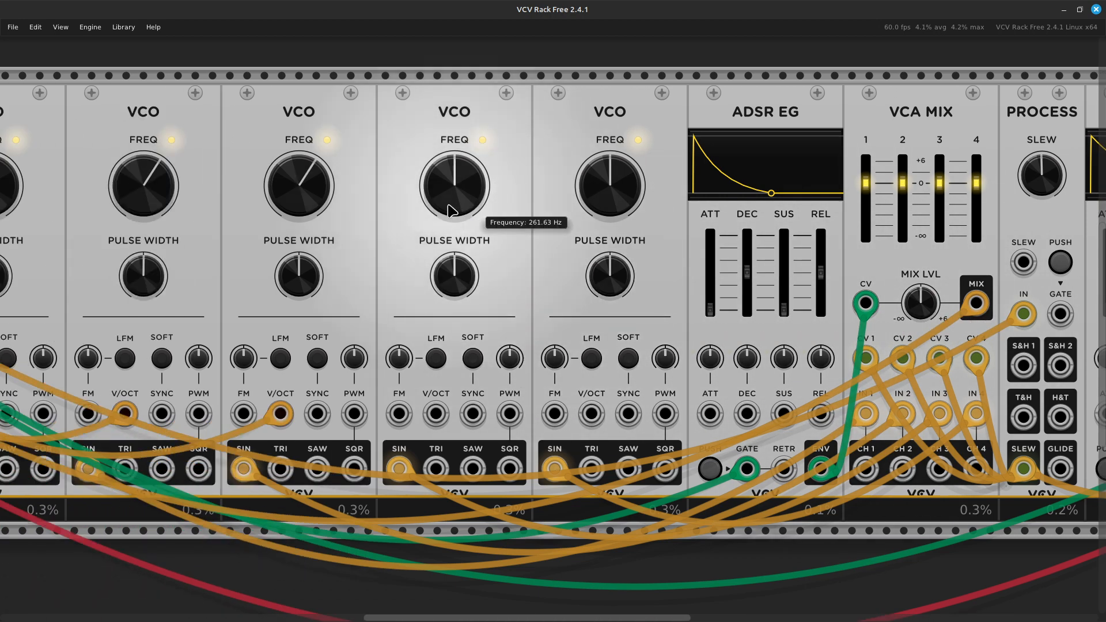
{"action": "right_click", "coordinate": [437, 415]}
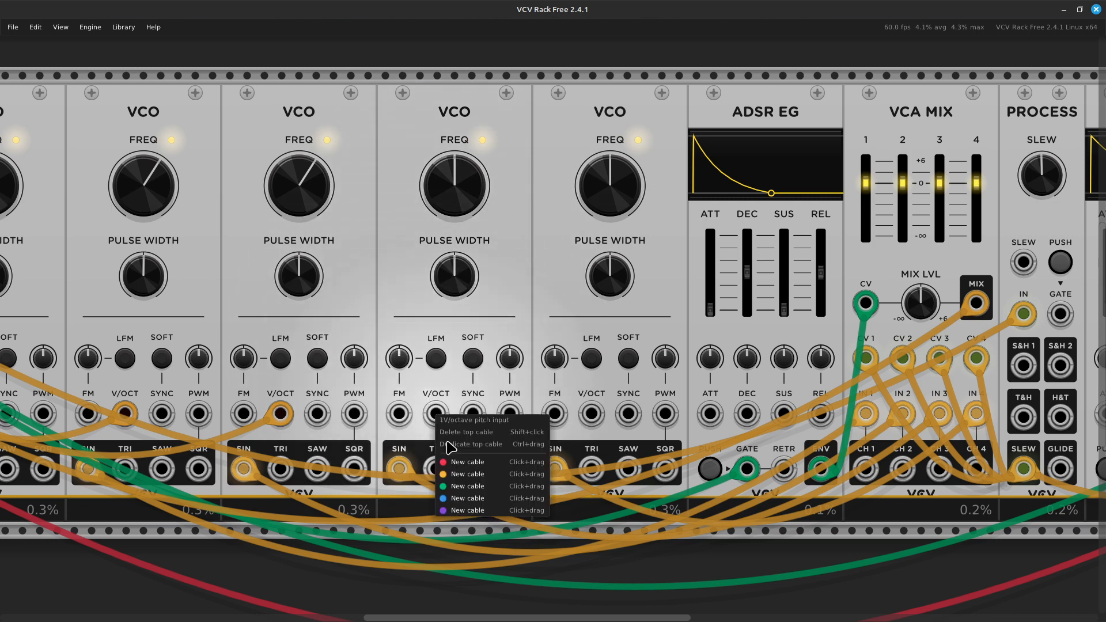
{"action": "left_click", "coordinate": [462, 475]}
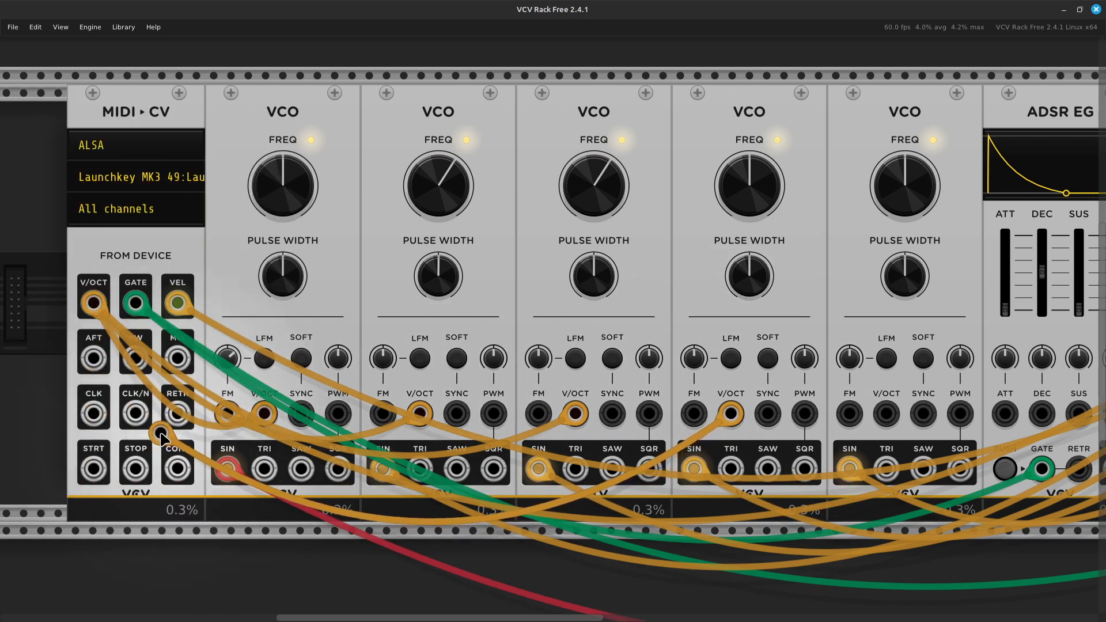
{"action": "left_click_drag", "start_coordinate": [79, 313], "coordinate": [84, 312]}
Patch a yellow cable from the MIDI-CV V/OCT output to the fifth VCO's V/OCT input
{"action": "scroll", "coordinate": [478, 385], "scroll_direction": "right", "scroll_amount": 5}
{"action": "scroll", "coordinate": [477, 382], "scroll_direction": "right", "scroll_amount": 3}
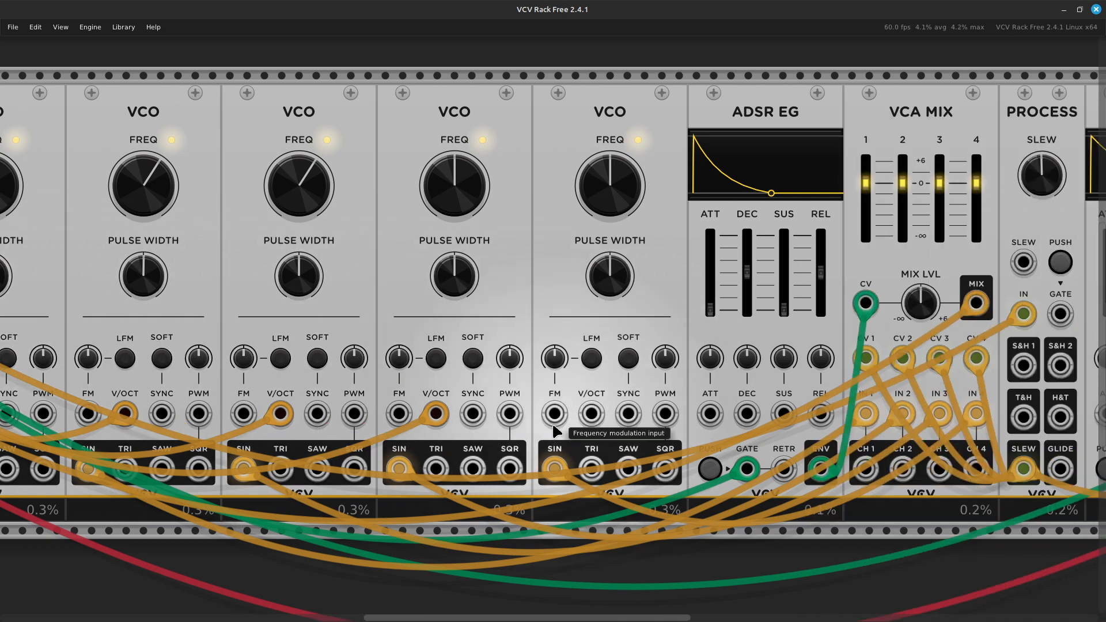
{"action": "right_click", "coordinate": [593, 425]}
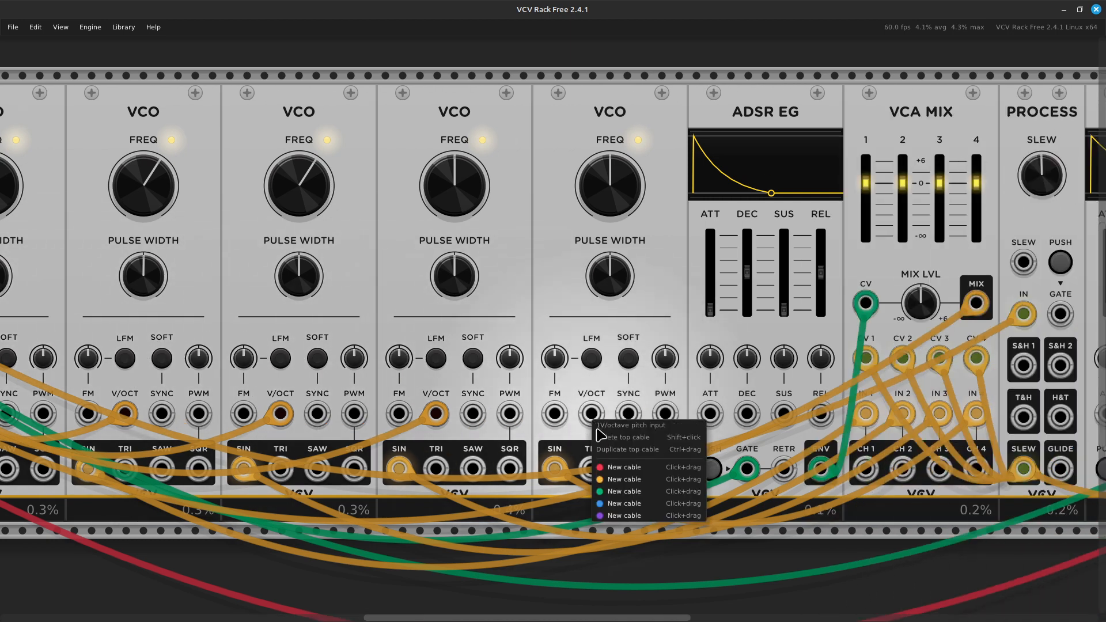
{"action": "left_click_drag", "start_coordinate": [624, 479], "coordinate": [257, 344]}
{"action": "scroll", "coordinate": [437, 542], "scroll_direction": "left", "scroll_amount": 6}
{"action": "scroll", "coordinate": [352, 517], "scroll_direction": "left", "scroll_amount": 3}
Raise the fourth VCO's frequency to about 1484.9 Hz and the fifth VCO's frequency to about 974.79 Hz
{"action": "scroll", "coordinate": [296, 293], "scroll_direction": "right", "scroll_amount": 5}
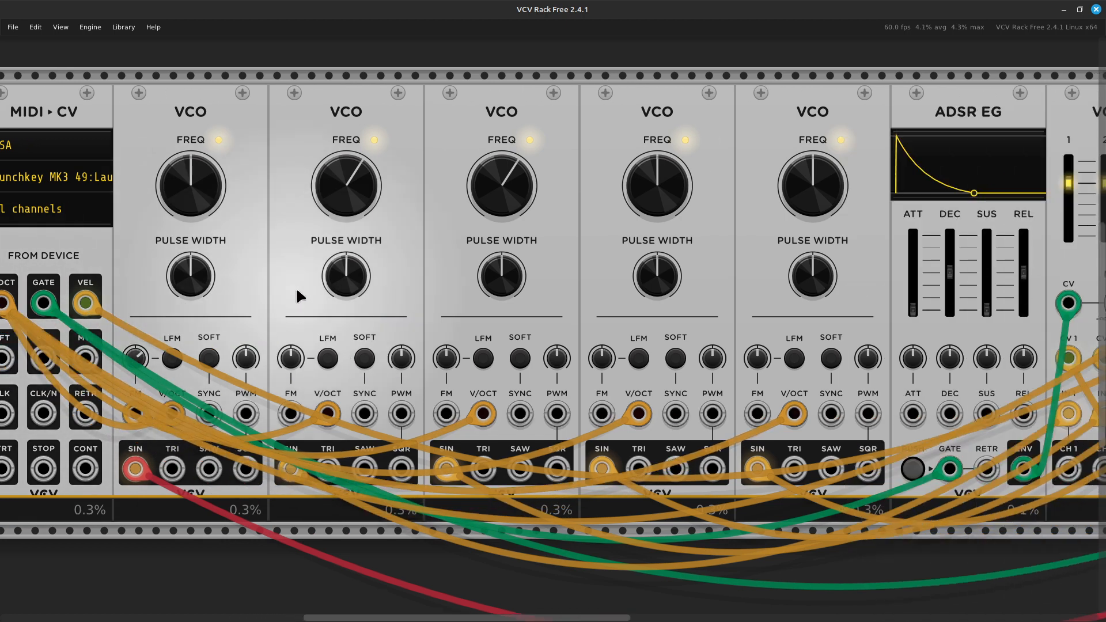
{"action": "scroll", "coordinate": [297, 292], "scroll_direction": "right", "scroll_amount": 6}
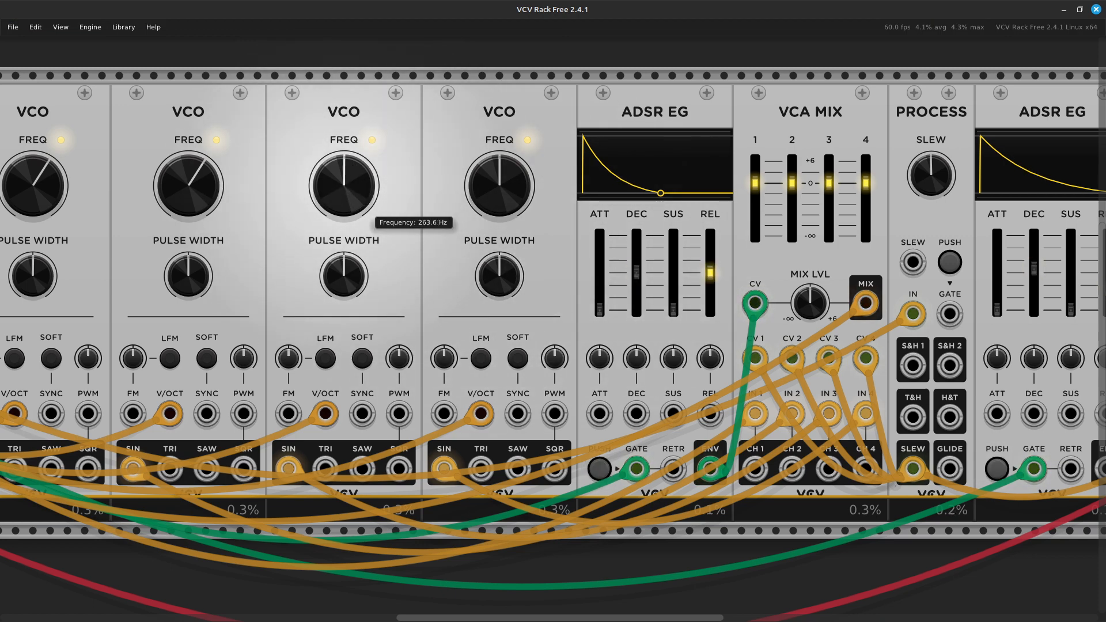
{"action": "left_click_drag", "start_coordinate": [343, 190], "coordinate": [343, 135]}
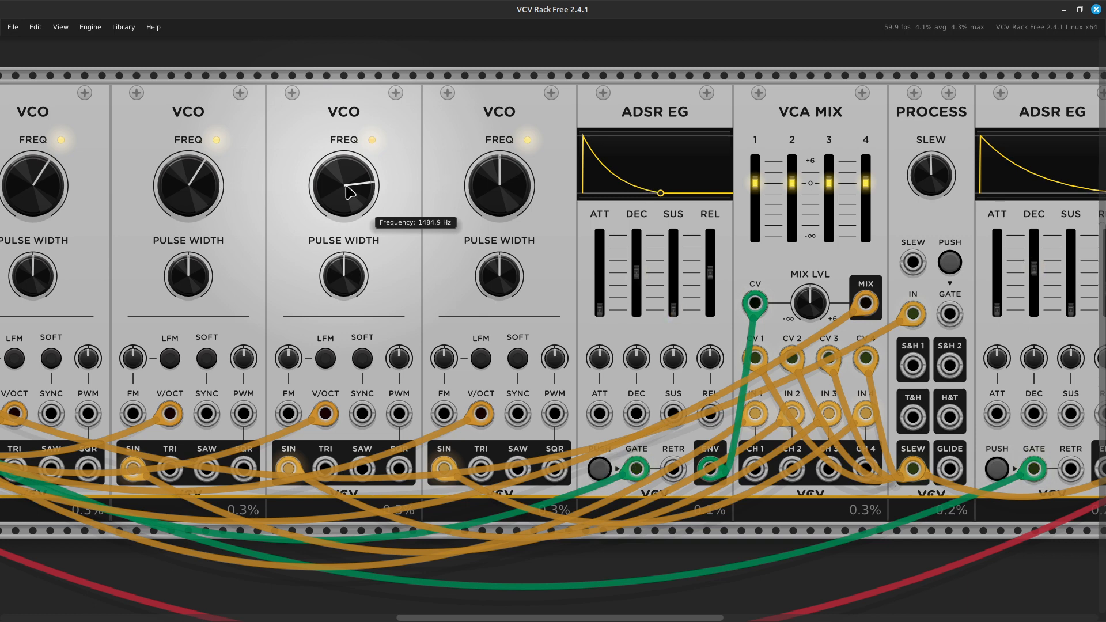
{"action": "left_click_drag", "start_coordinate": [527, 192], "coordinate": [527, 147]}
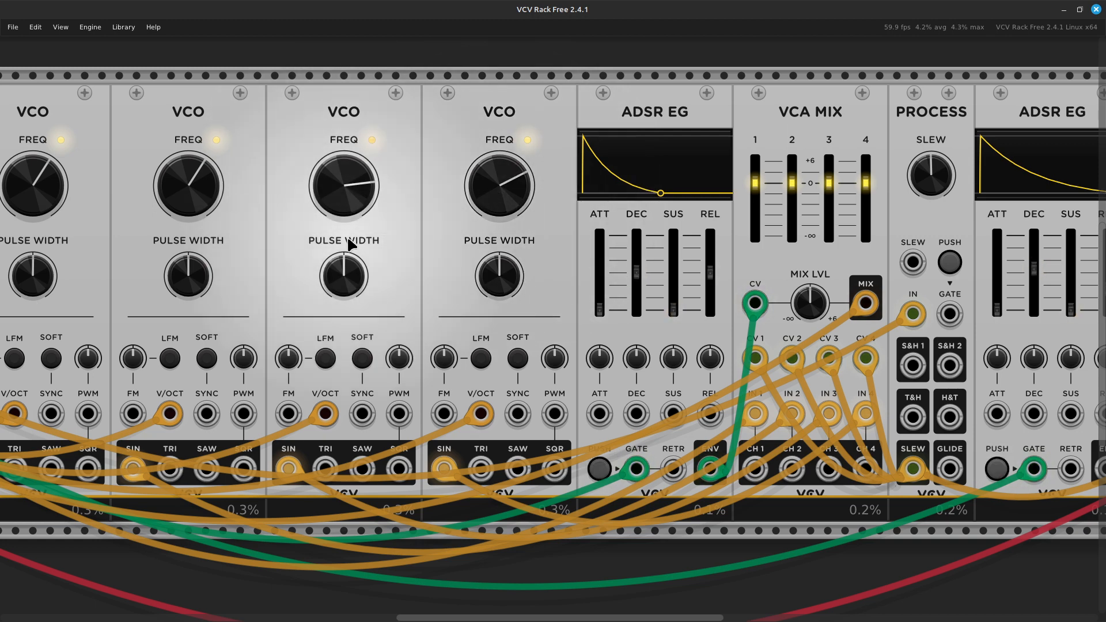
Detune the fourth and fifth VCOs around 1484.9 Hz, offsetting the fourth by 0.5 Hz and setting the fifth slightly above 1484.9 Hz
{"action": "right_click", "coordinate": [344, 196]}
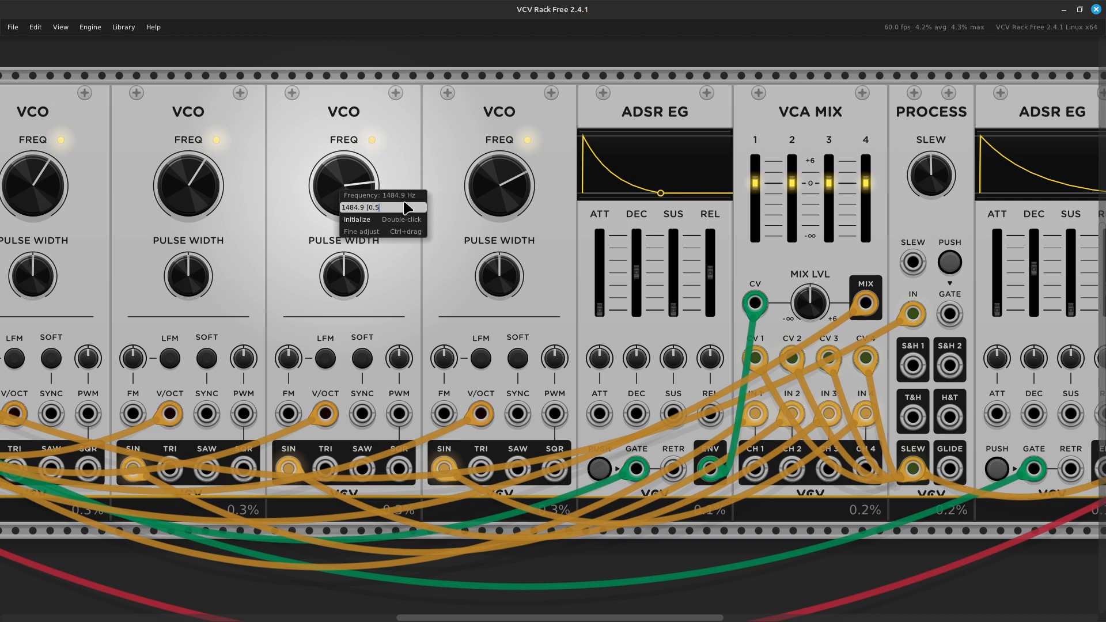
{"action": "key", "text": "Return"}
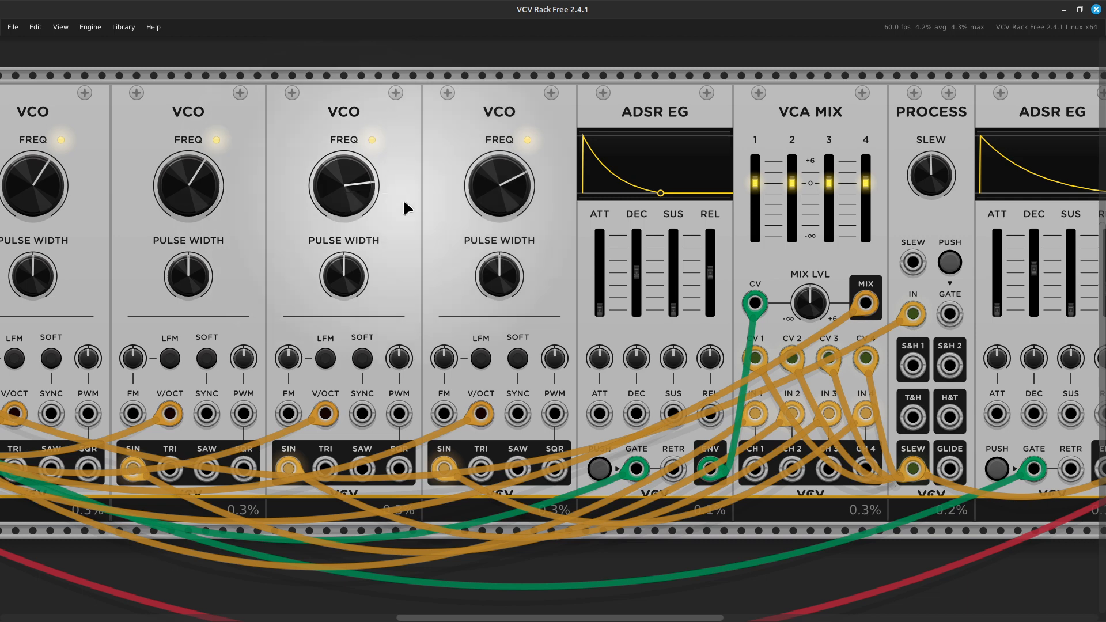
{"action": "right_click", "coordinate": [496, 203]}
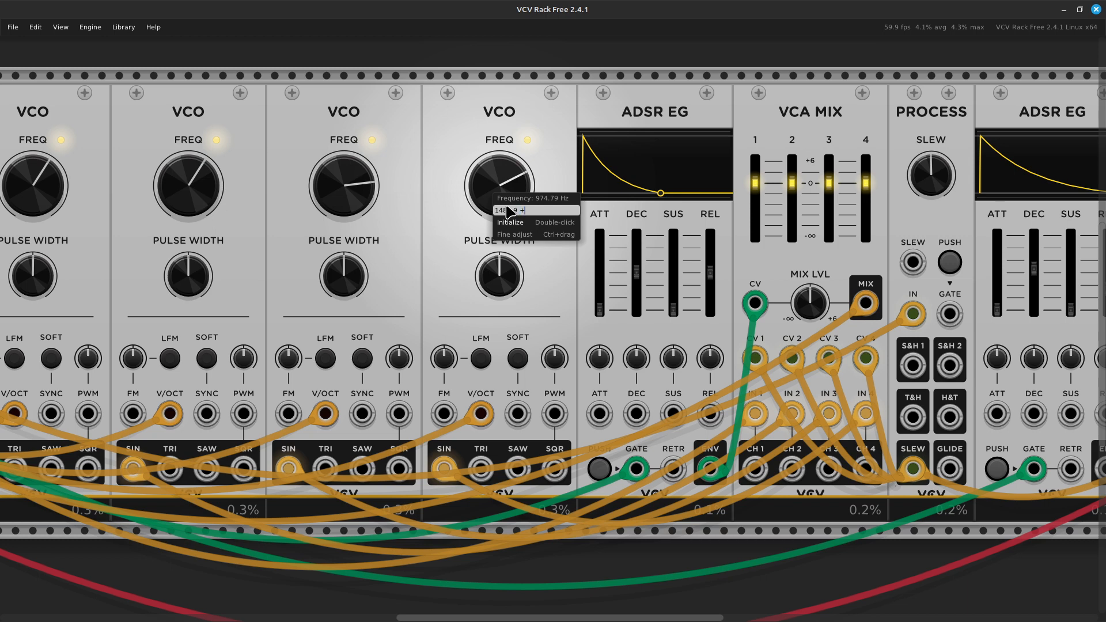
{"action": "type", "text": "5"}
{"action": "key", "text": "Return"}
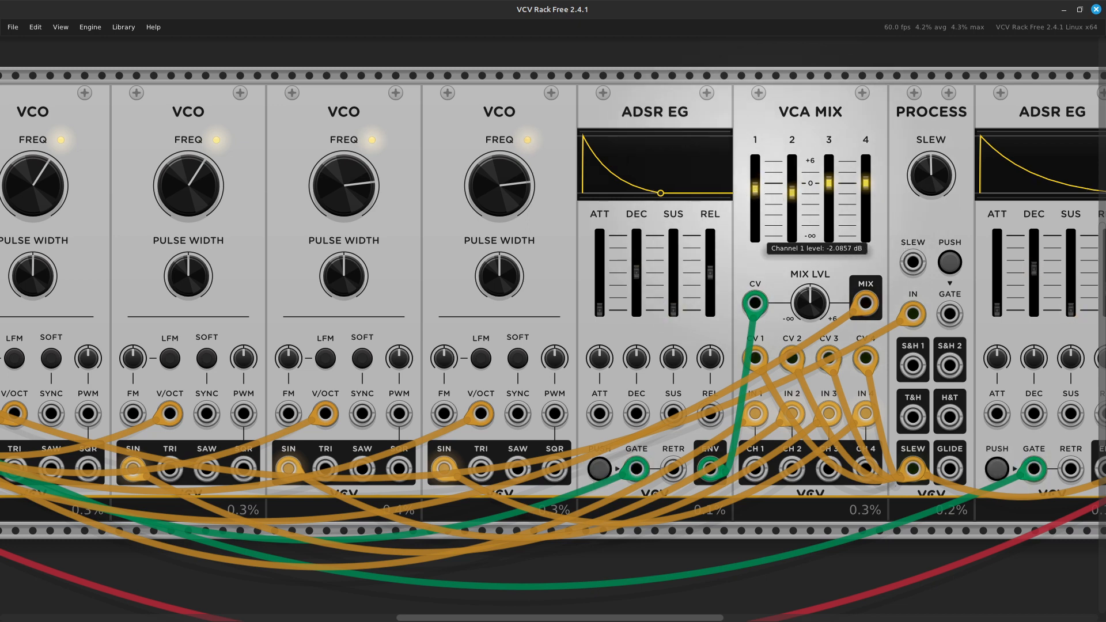
Lower the modulators' VCA MIX levels on channels 1 and 3, channel 2 to about -3.59 dB, and slightly reduce its overall mix level
{"action": "left_click_drag", "start_coordinate": [755, 189], "coordinate": [755, 191]}
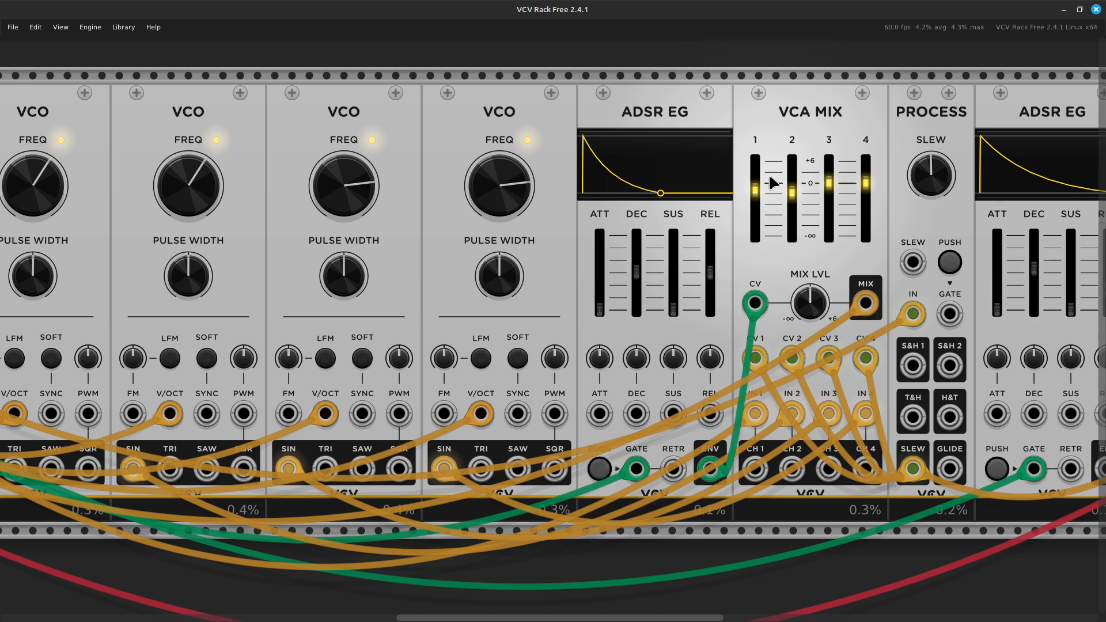
{"action": "scroll", "coordinate": [769, 176], "scroll_direction": "right", "scroll_amount": 8}
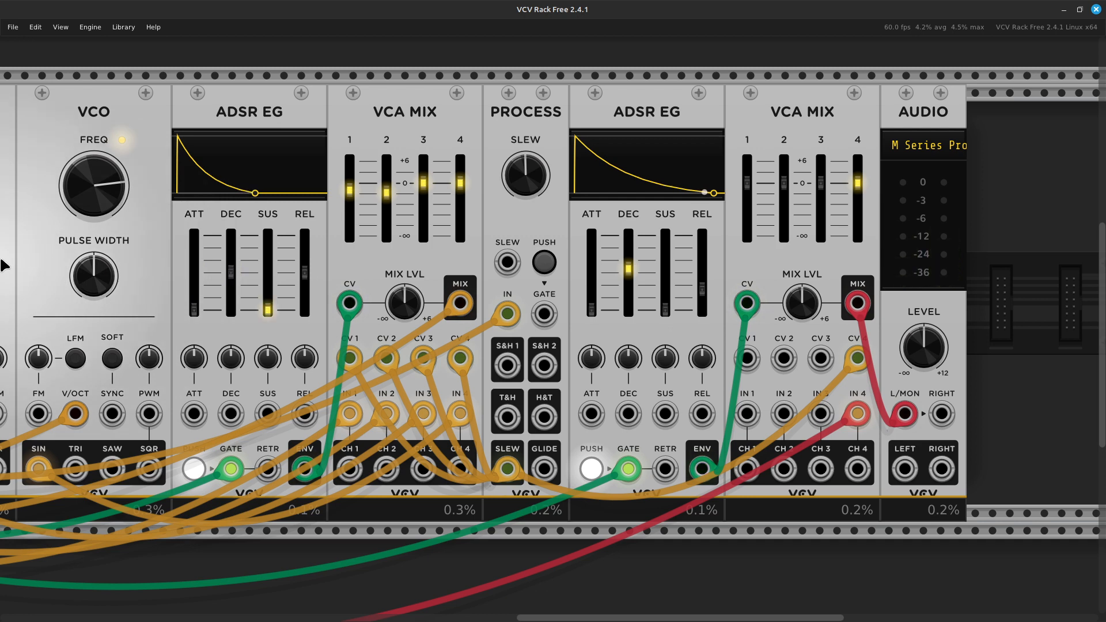
{"action": "scroll", "coordinate": [4, 264], "scroll_direction": "left", "scroll_amount": 5}
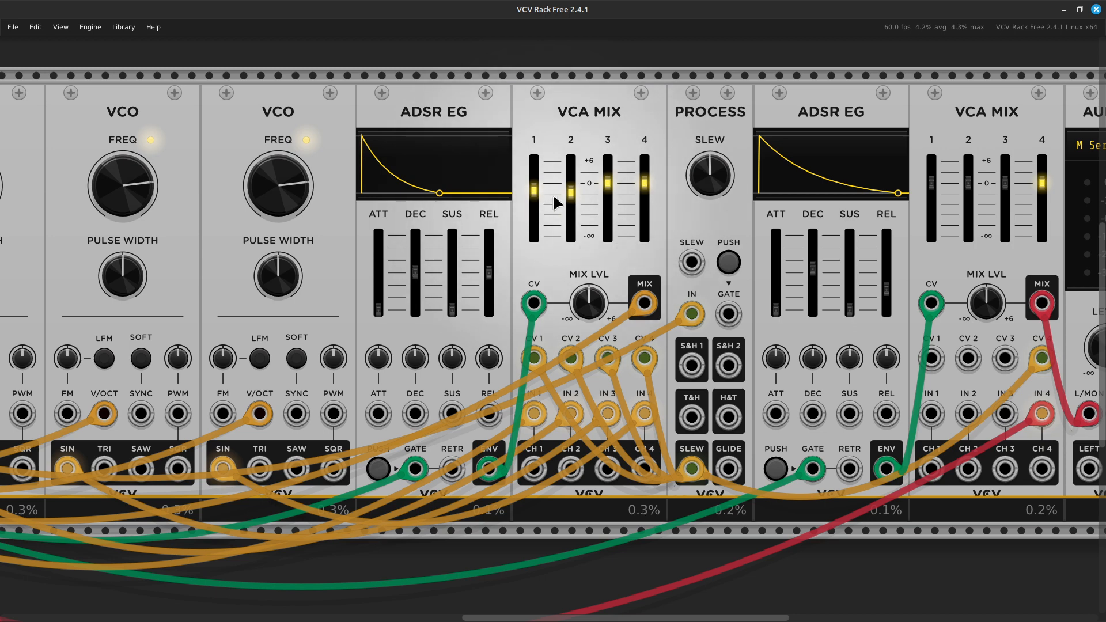
{"action": "mouse_move", "coordinate": [538, 197]}
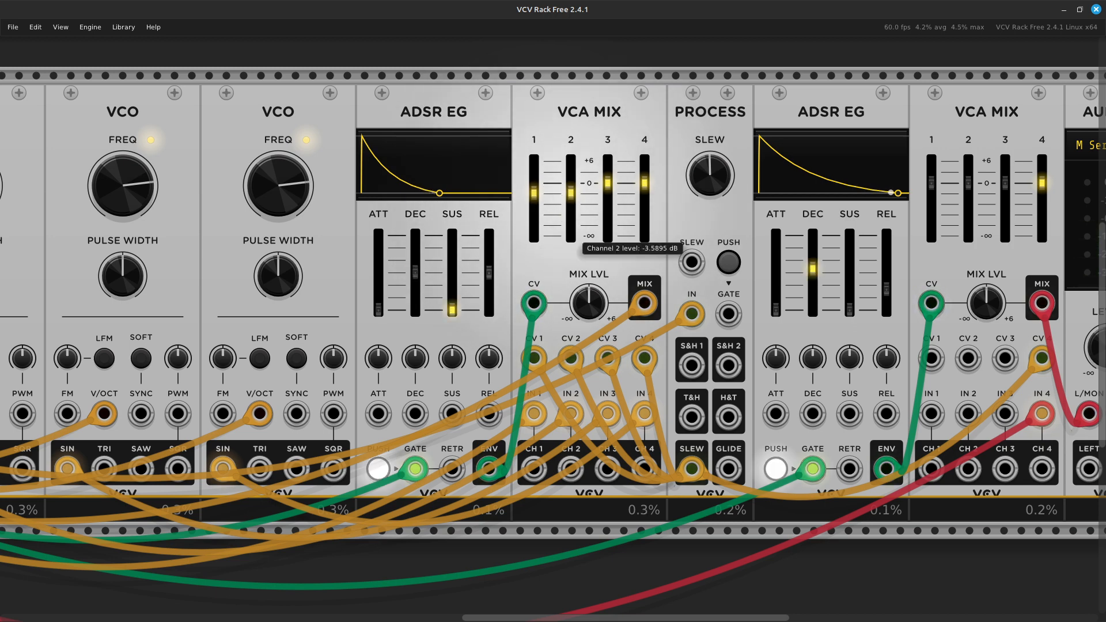
{"action": "mouse_move", "coordinate": [611, 187]}
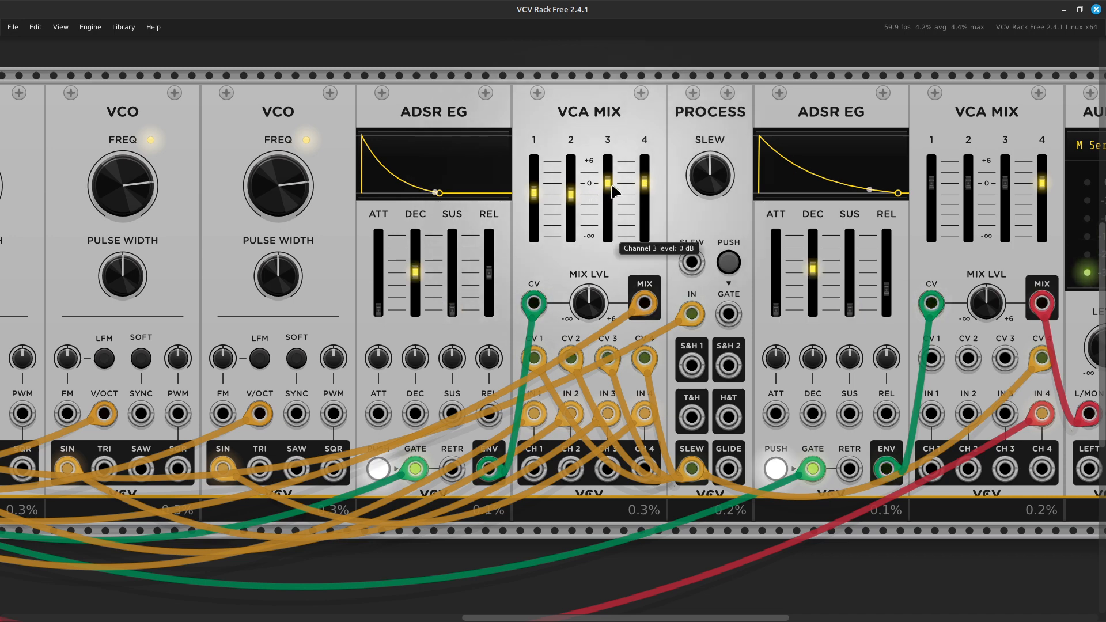
{"action": "left_click_drag", "start_coordinate": [608, 183], "coordinate": [607, 186]}
{"action": "mouse_move", "coordinate": [649, 190]}
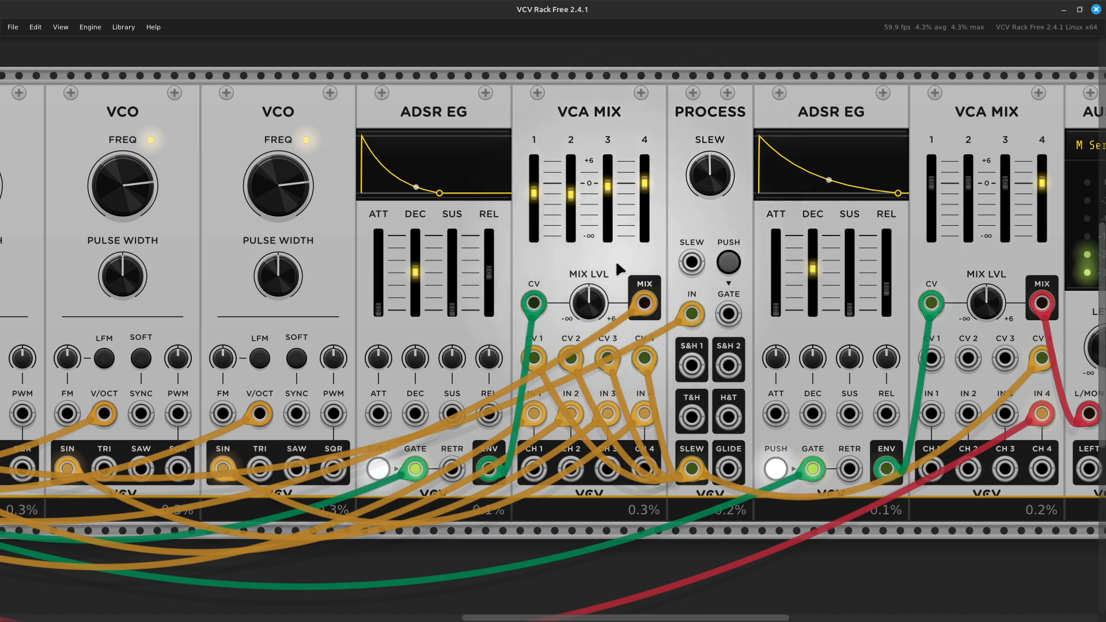
{"action": "mouse_move", "coordinate": [590, 297]}
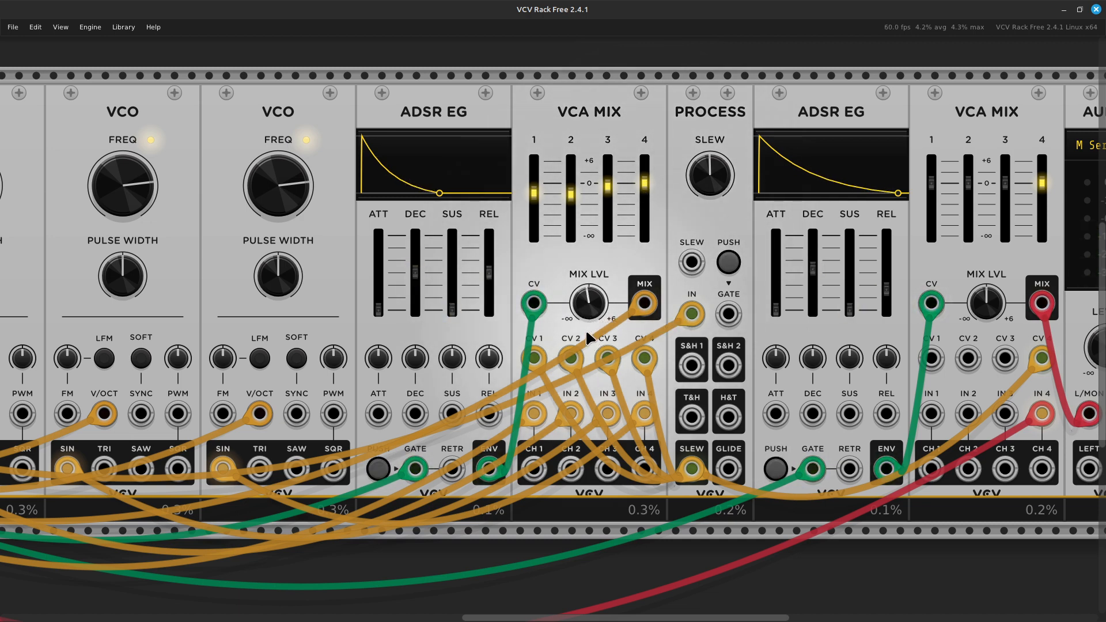
Move the carrier VCO's red audio cable from its sine output to its triangle output
{"action": "scroll", "coordinate": [493, 328], "scroll_direction": "left", "scroll_amount": 10}
{"action": "scroll", "coordinate": [490, 329], "scroll_direction": "left", "scroll_amount": 11}
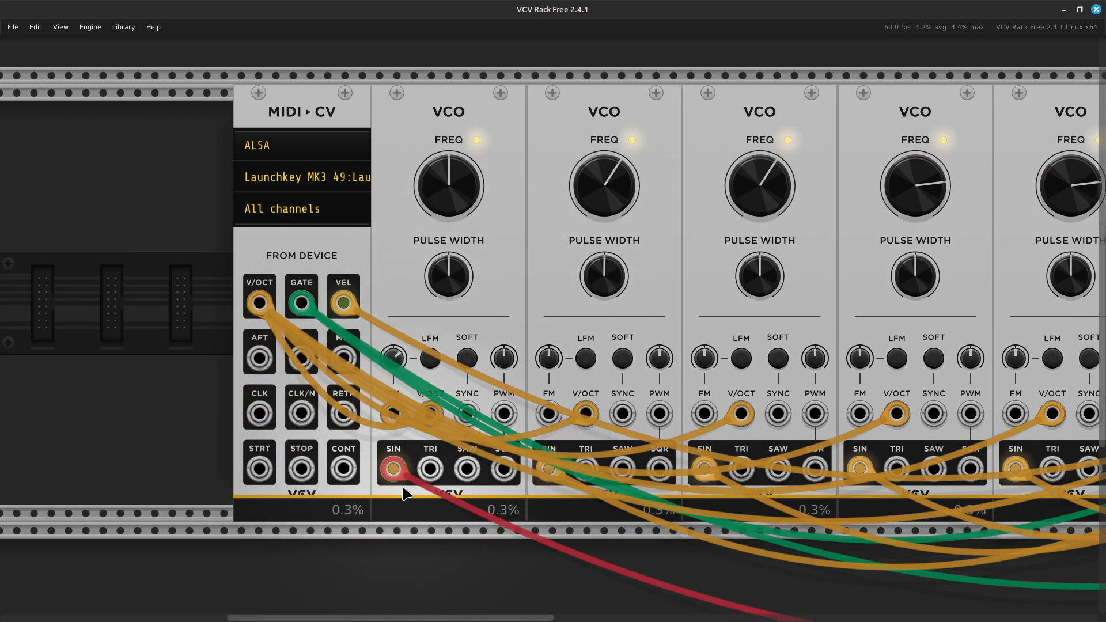
{"action": "left_click_drag", "start_coordinate": [394, 468], "coordinate": [429, 469]}
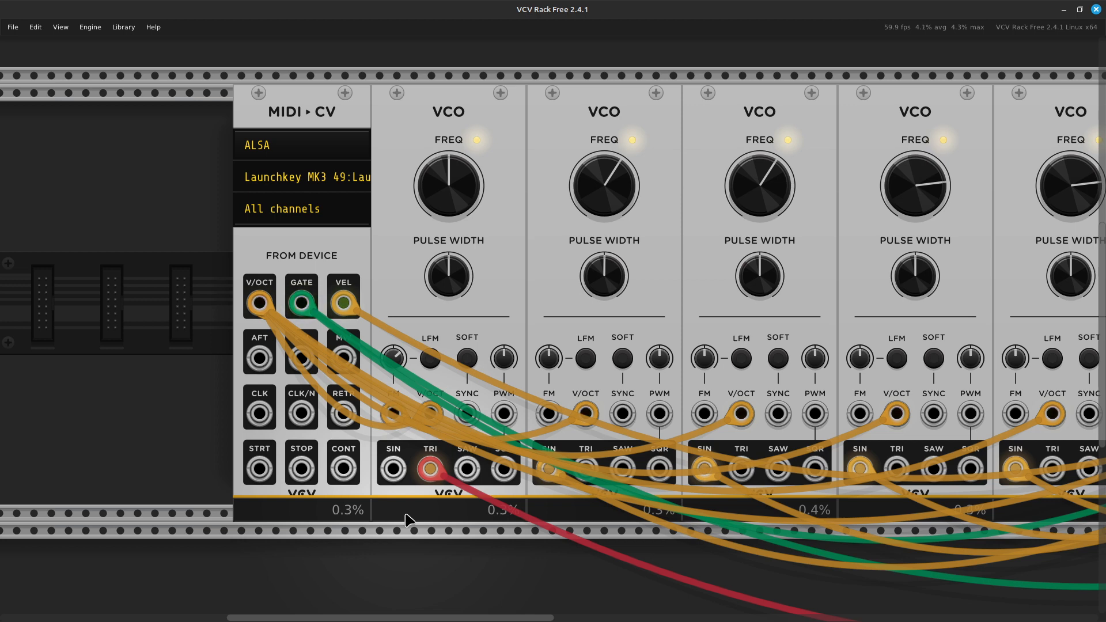
Move the red cable on the first VCO from the triangle output to the sine output
{"action": "left_click_drag", "start_coordinate": [430, 470], "coordinate": [396, 482]}
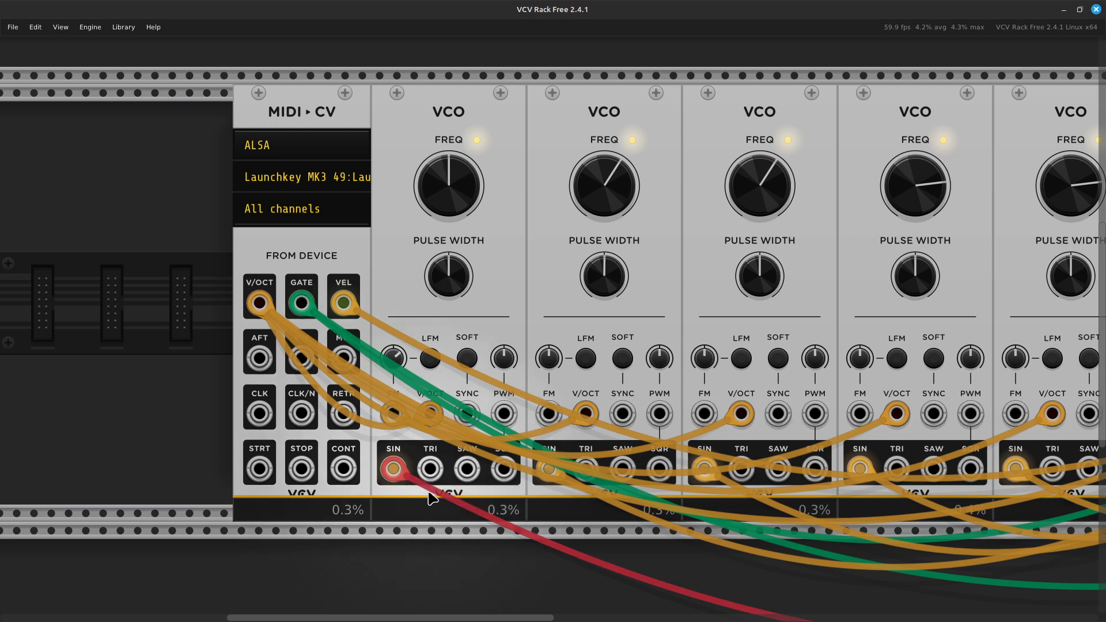
Examine the patch from the MIDI-CV module through the oscillators, envelopes and mixers to the audio output
{"action": "scroll", "coordinate": [432, 498], "scroll_direction": "right", "scroll_amount": 15}
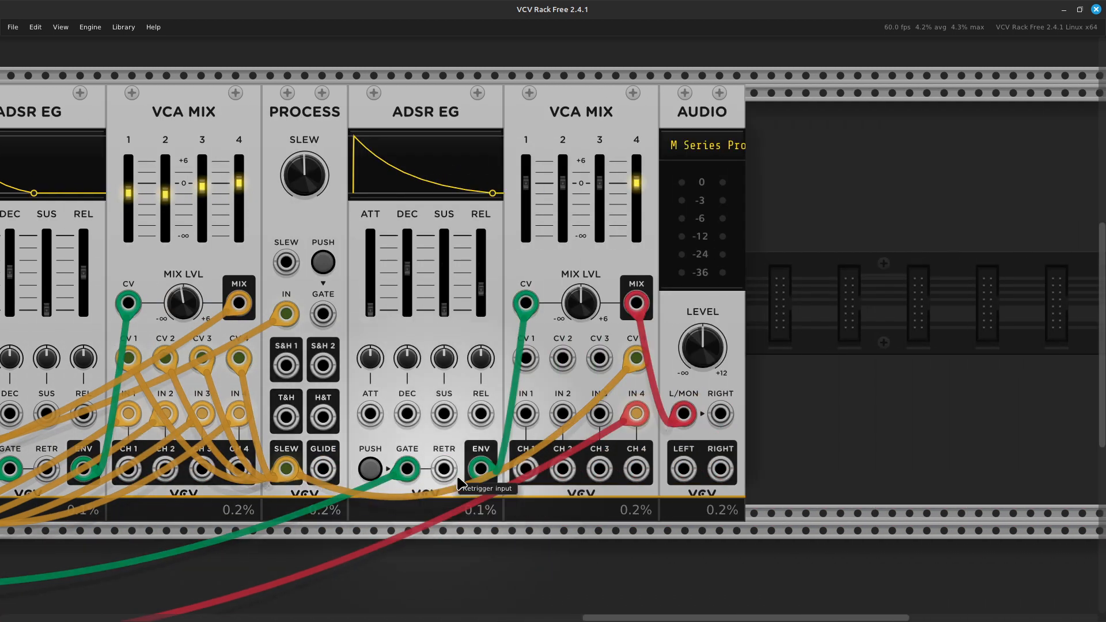
{"action": "scroll", "coordinate": [458, 482], "scroll_direction": "right", "scroll_amount": 3}
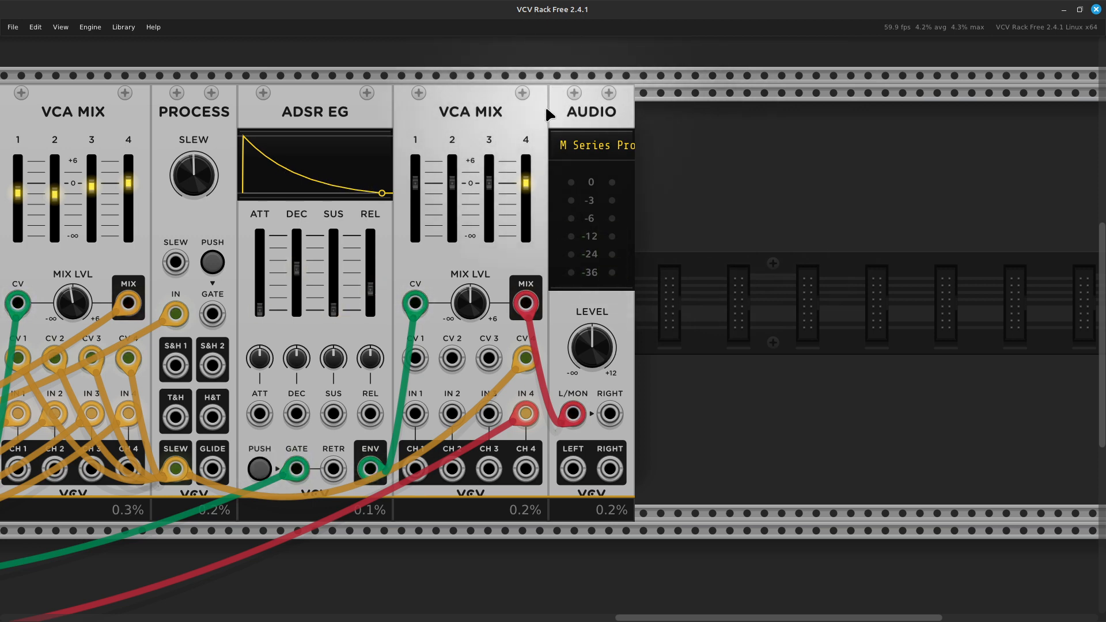
{"action": "scroll", "coordinate": [505, 266], "scroll_direction": "left", "scroll_amount": 6}
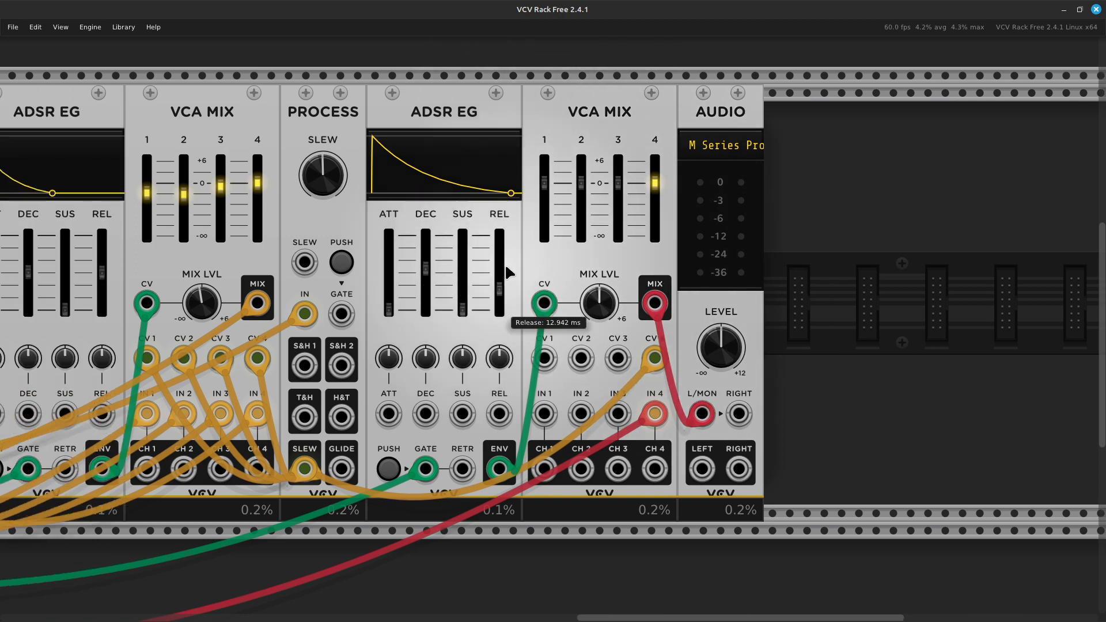
{"action": "scroll", "coordinate": [255, 433], "scroll_direction": "left", "scroll_amount": 15}
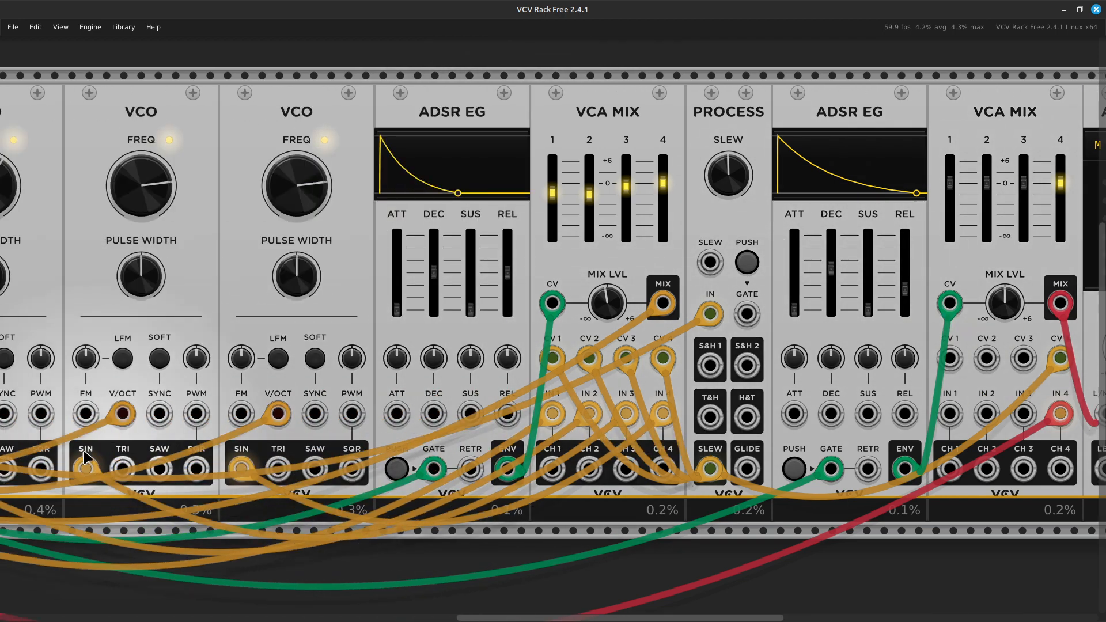
{"action": "scroll", "coordinate": [39, 412], "scroll_direction": "left", "scroll_amount": 6}
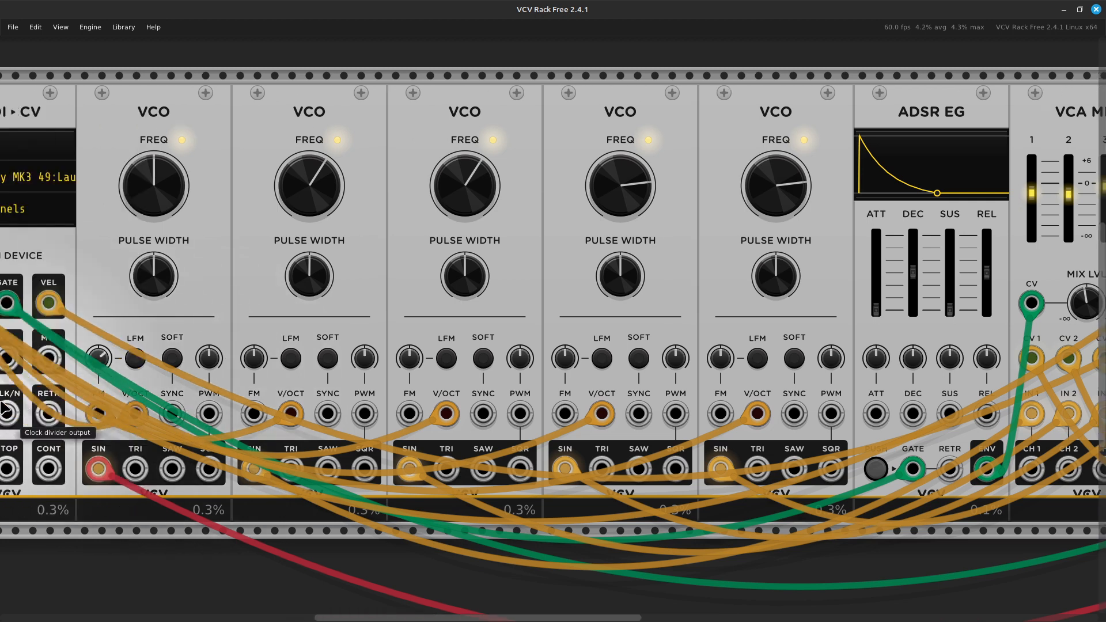
{"action": "scroll", "coordinate": [295, 515], "scroll_direction": "right", "scroll_amount": 20}
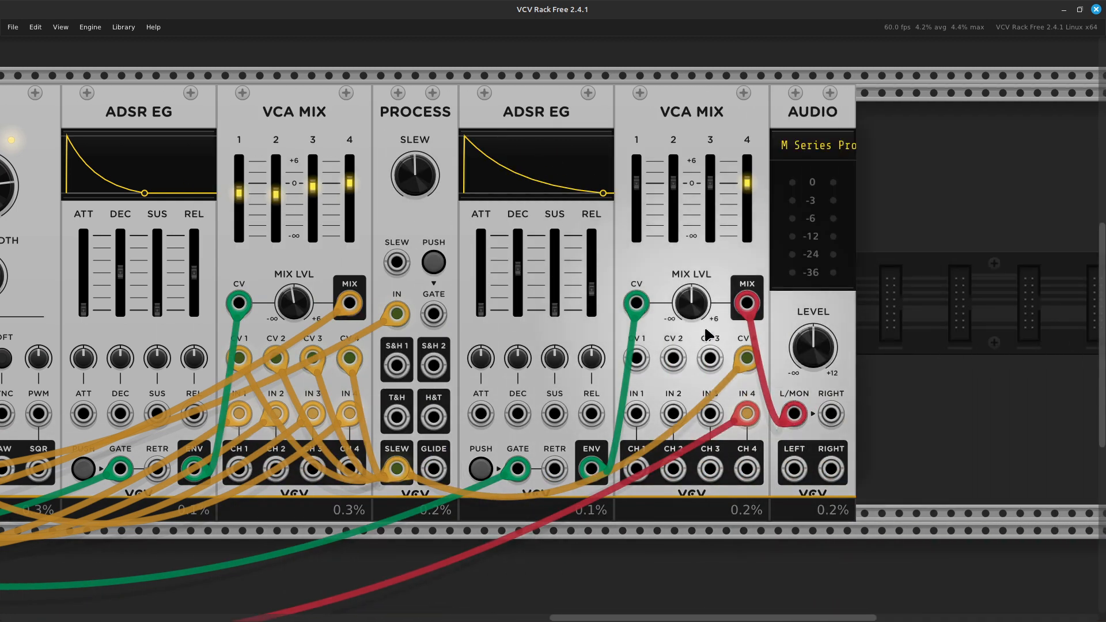
{"action": "scroll", "coordinate": [591, 433], "scroll_direction": "left", "scroll_amount": 4}
{"action": "scroll", "coordinate": [591, 431], "scroll_direction": "left", "scroll_amount": 18}
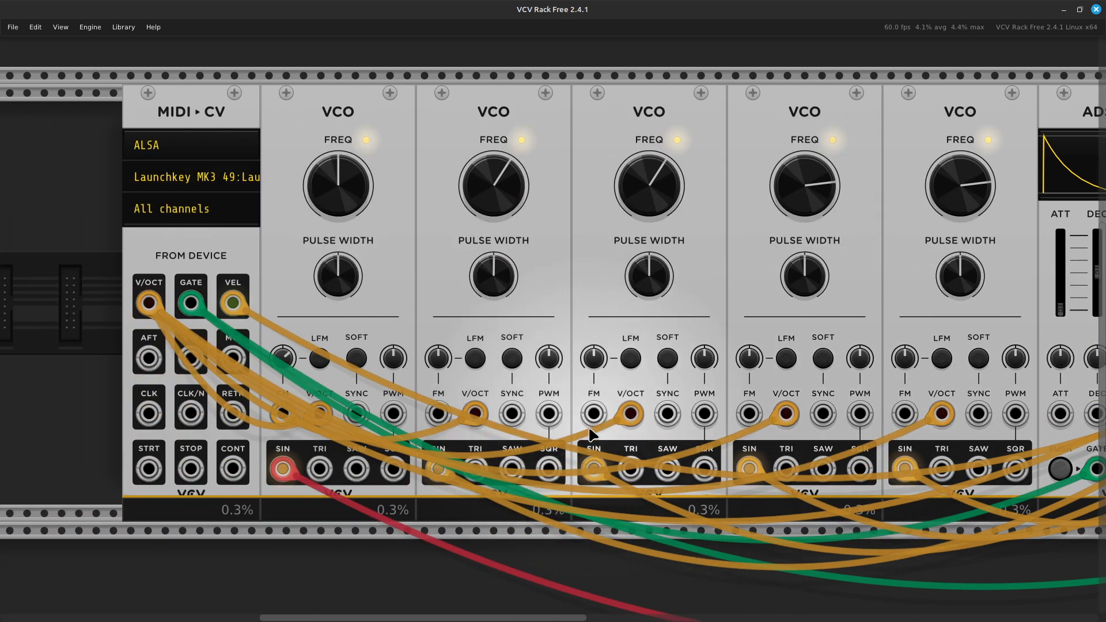
{"action": "mouse_move", "coordinate": [483, 192]}
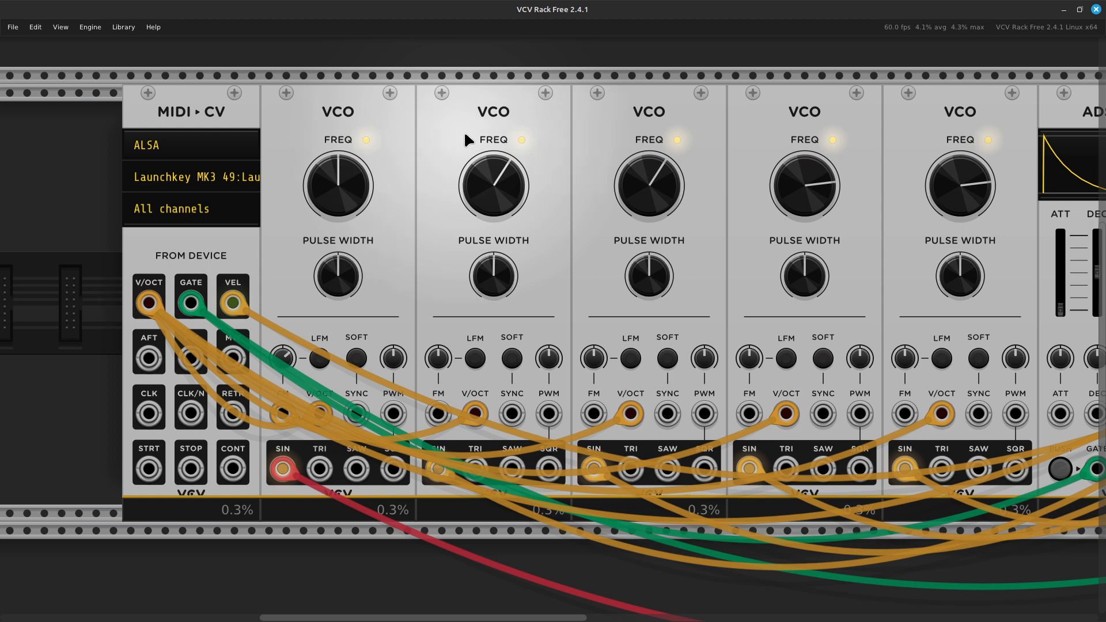
{"action": "scroll", "coordinate": [1080, 337], "scroll_direction": "right", "scroll_amount": 10}
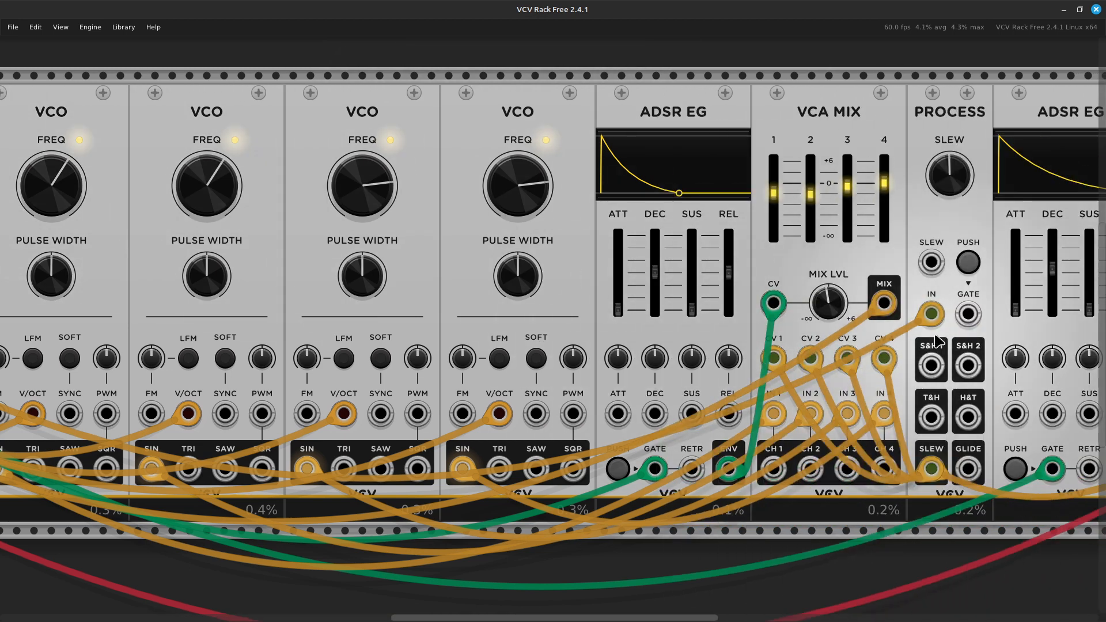
{"action": "mouse_move", "coordinate": [821, 298]}
{"action": "scroll", "coordinate": [822, 299], "scroll_direction": "left", "scroll_amount": 8}
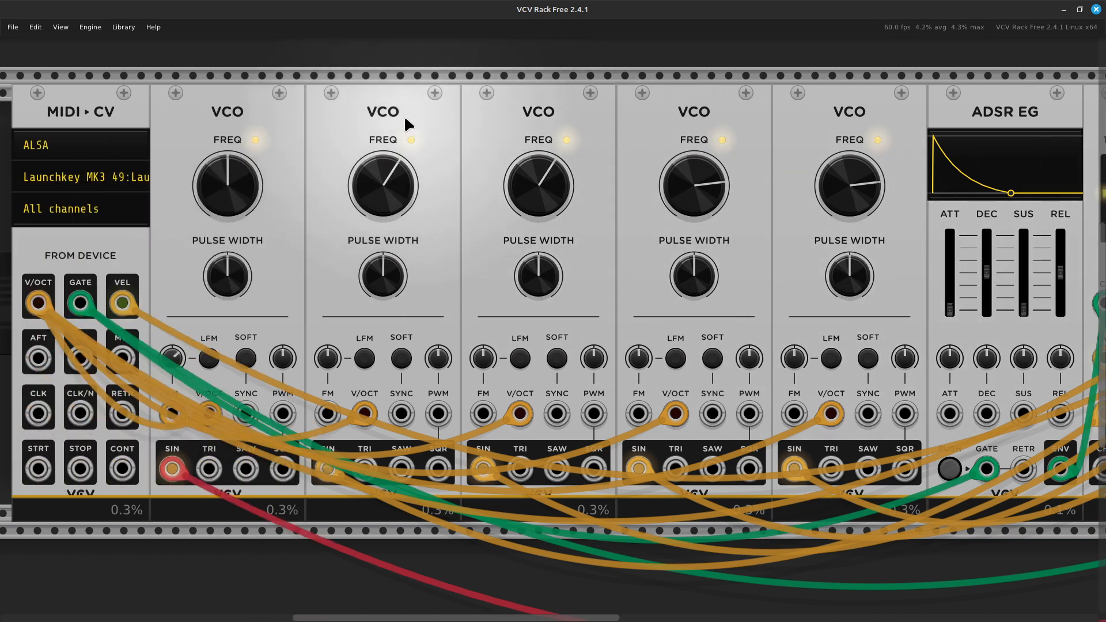
{"action": "left_click_drag", "start_coordinate": [405, 125], "coordinate": [437, 140]}
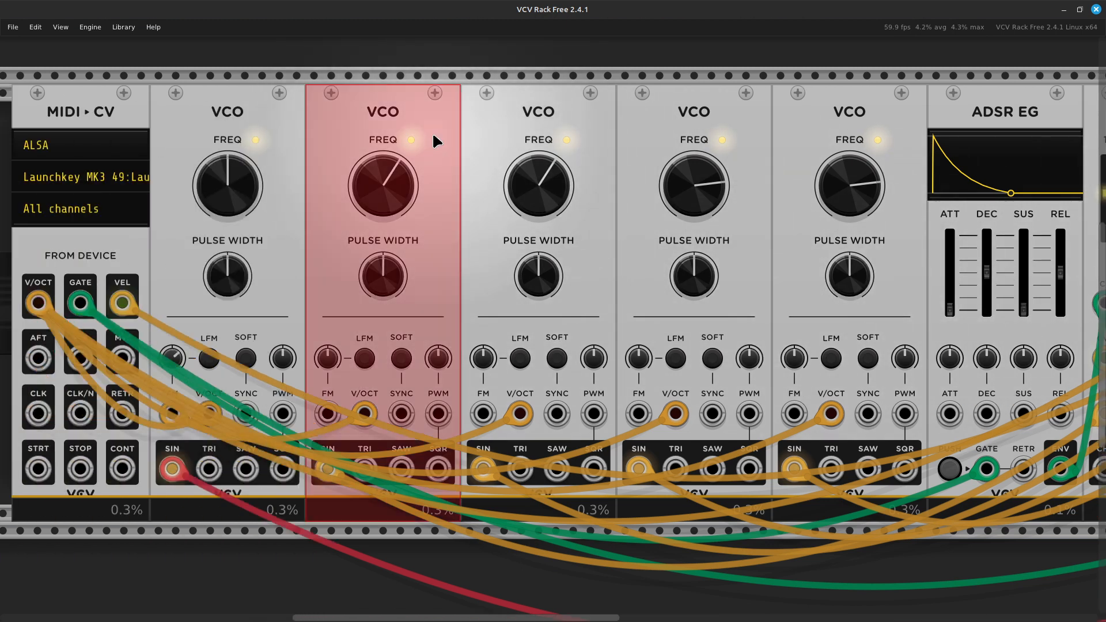
{"action": "left_click", "coordinate": [553, 112], "text": "shift"}
{"action": "left_click", "coordinate": [706, 111], "text": "shift"}
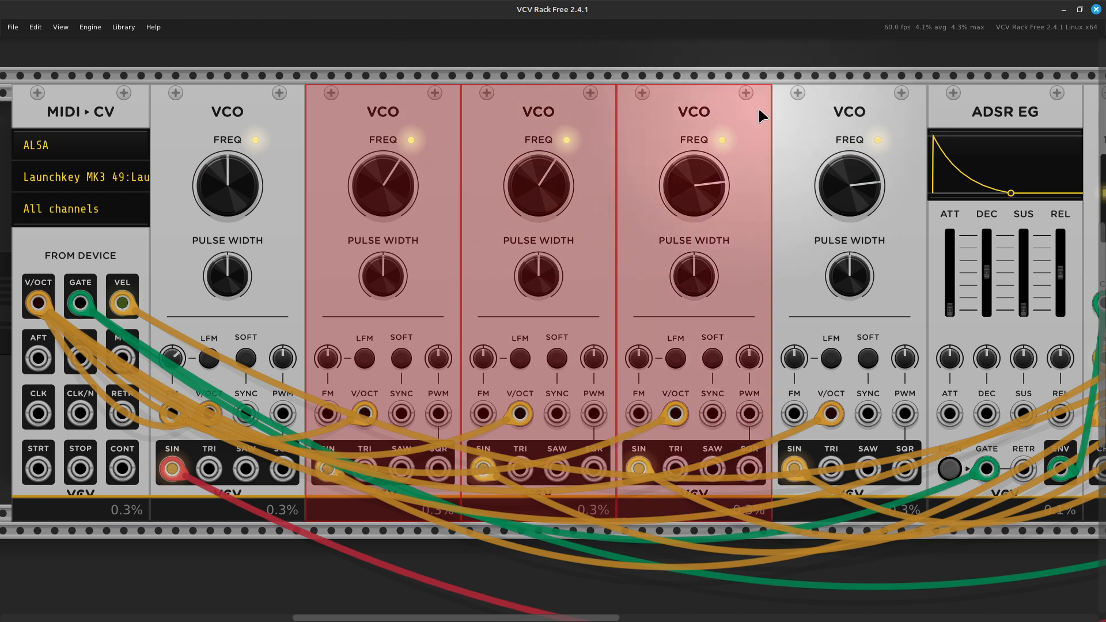
{"action": "left_click", "coordinate": [835, 112], "text": "shift"}
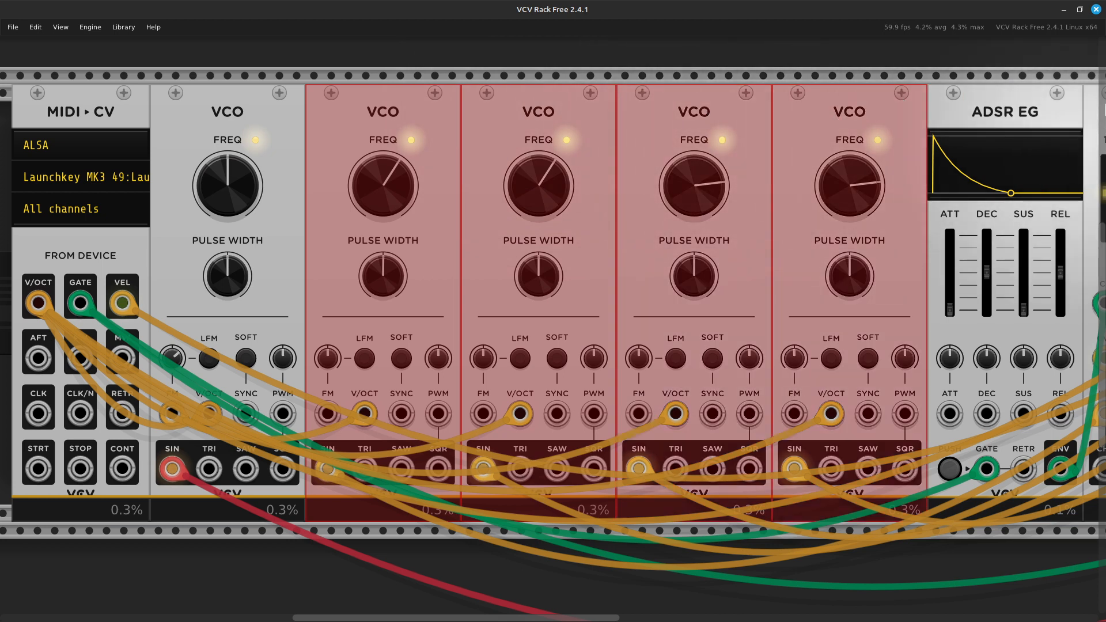
{"action": "scroll", "coordinate": [556, 74], "scroll_direction": "right", "scroll_amount": 10}
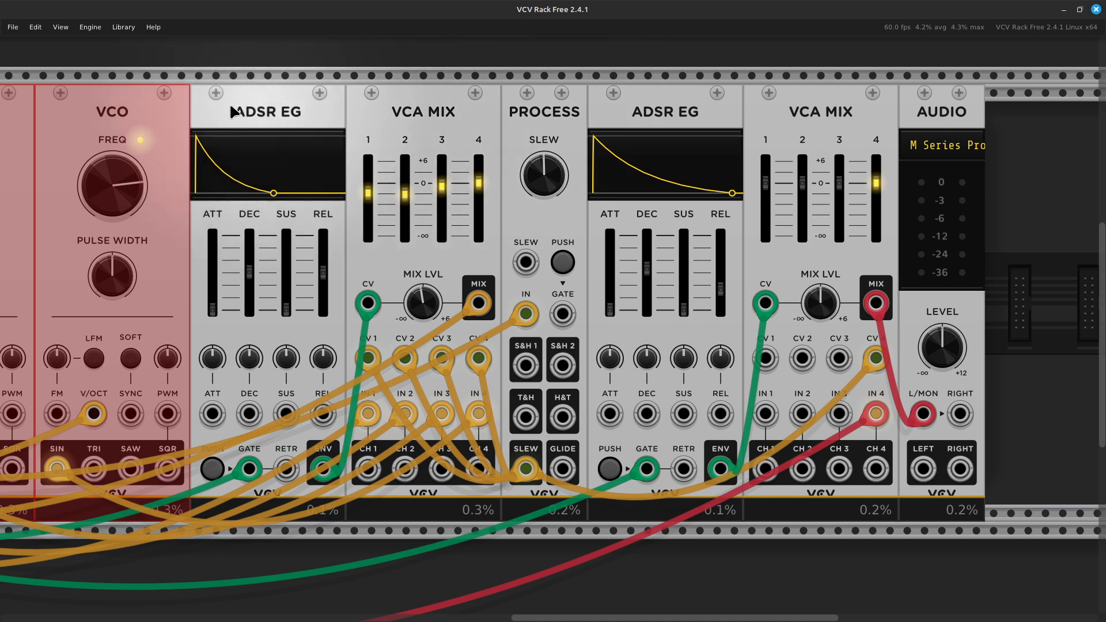
{"action": "scroll", "coordinate": [230, 103], "scroll_direction": "left", "scroll_amount": 10}
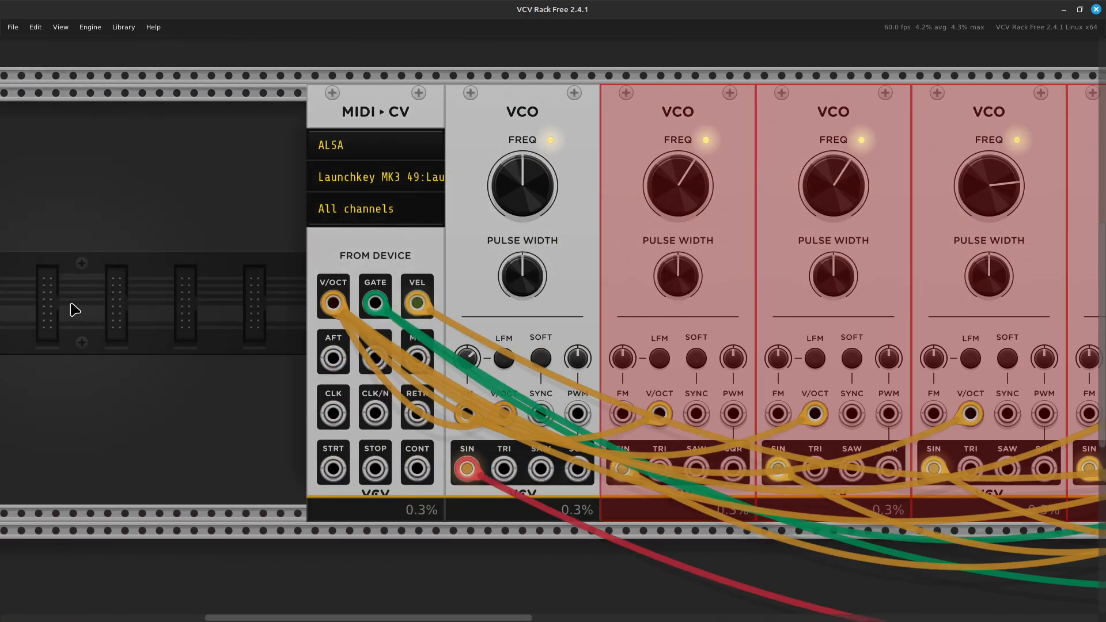
{"action": "left_click", "coordinate": [138, 413]}
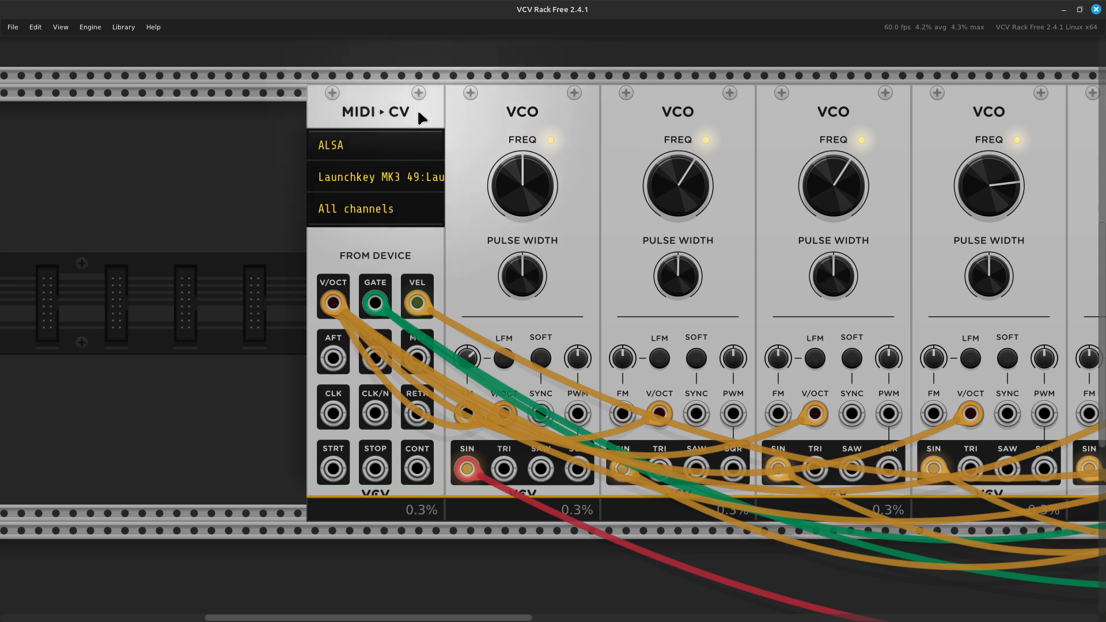
Shift the MIDI-CV and first VCO modules together away from the other oscillators and add a new VCO in the gap
{"action": "left_click", "coordinate": [440, 109], "text": "ctrl"}
{"action": "left_click", "coordinate": [496, 122], "text": "ctrl"}
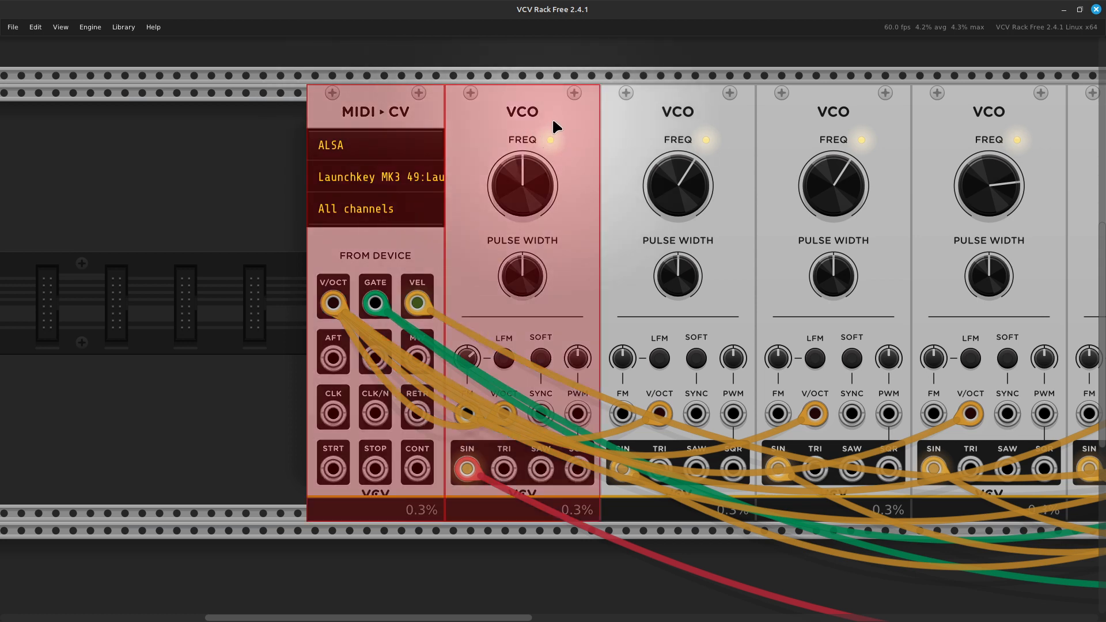
{"action": "left_click_drag", "start_coordinate": [550, 123], "coordinate": [394, 140]}
{"action": "left_click", "coordinate": [525, 199]}
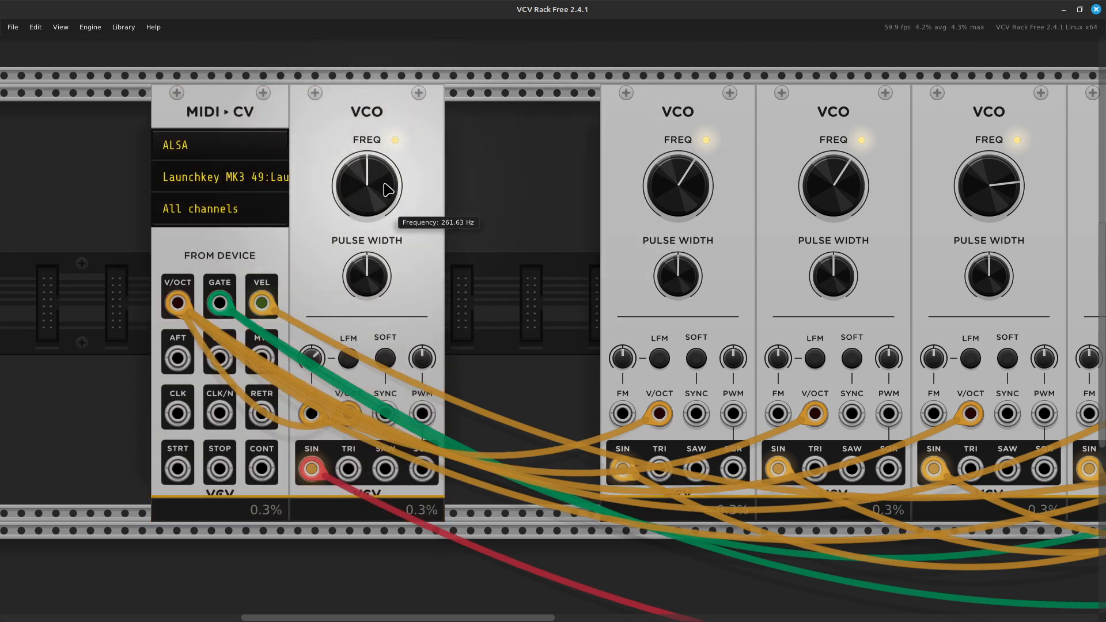
{"action": "right_click", "coordinate": [489, 201]}
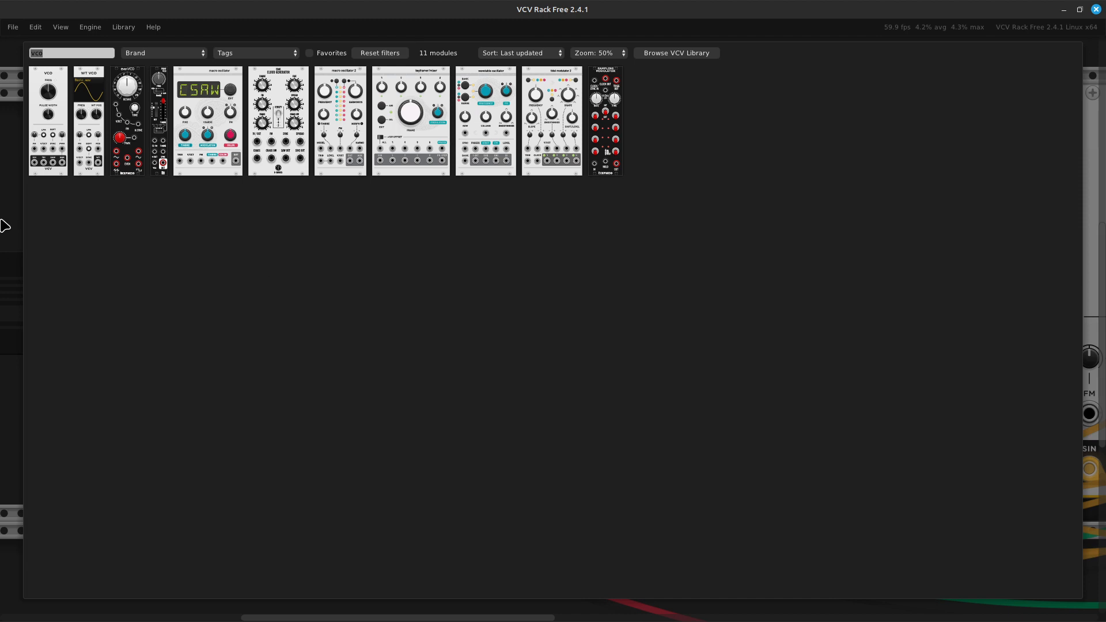
{"action": "key", "text": "Escape"}
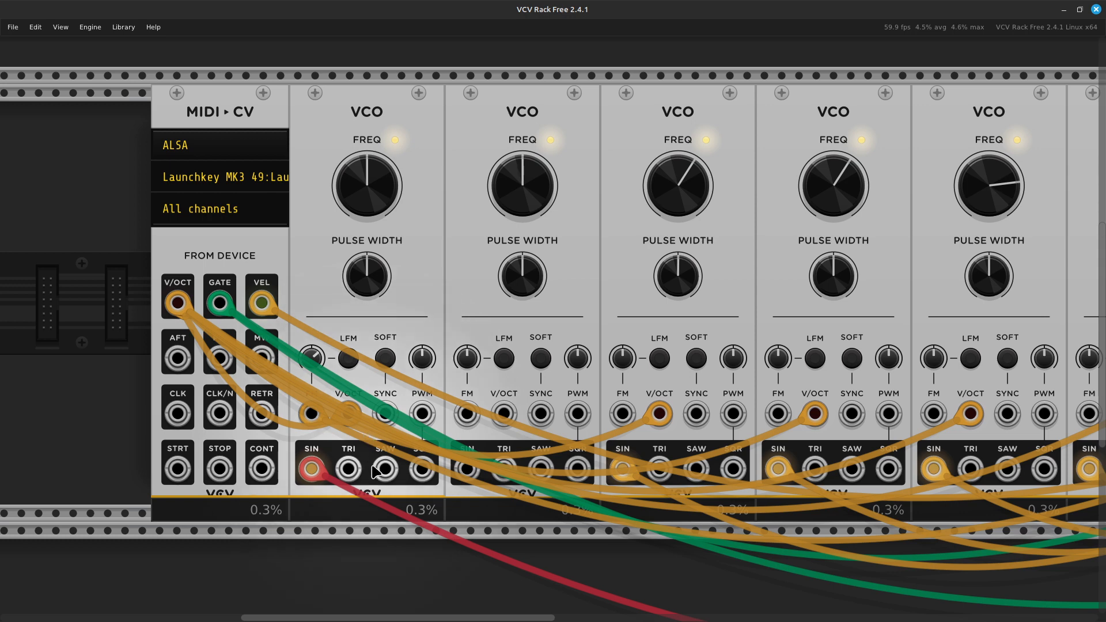
Patch a red cable from the new VCO's sine output to IN 2 of the final VCA MIX and unplug the cable from IN 4
{"action": "right_click", "coordinate": [465, 469]}
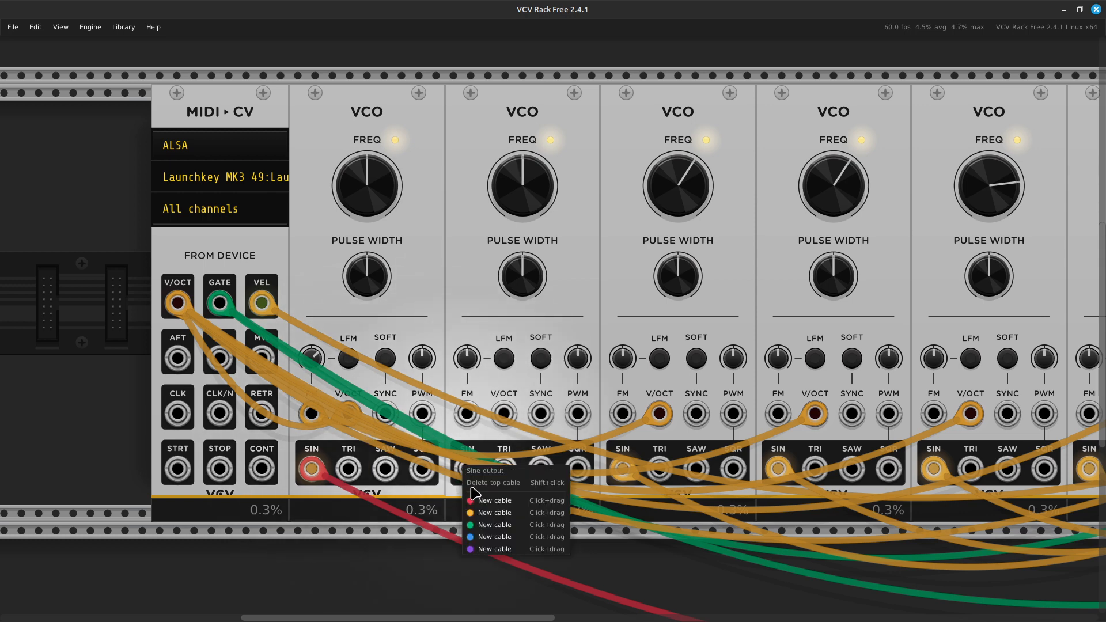
{"action": "left_click_drag", "start_coordinate": [494, 500], "coordinate": [765, 426]}
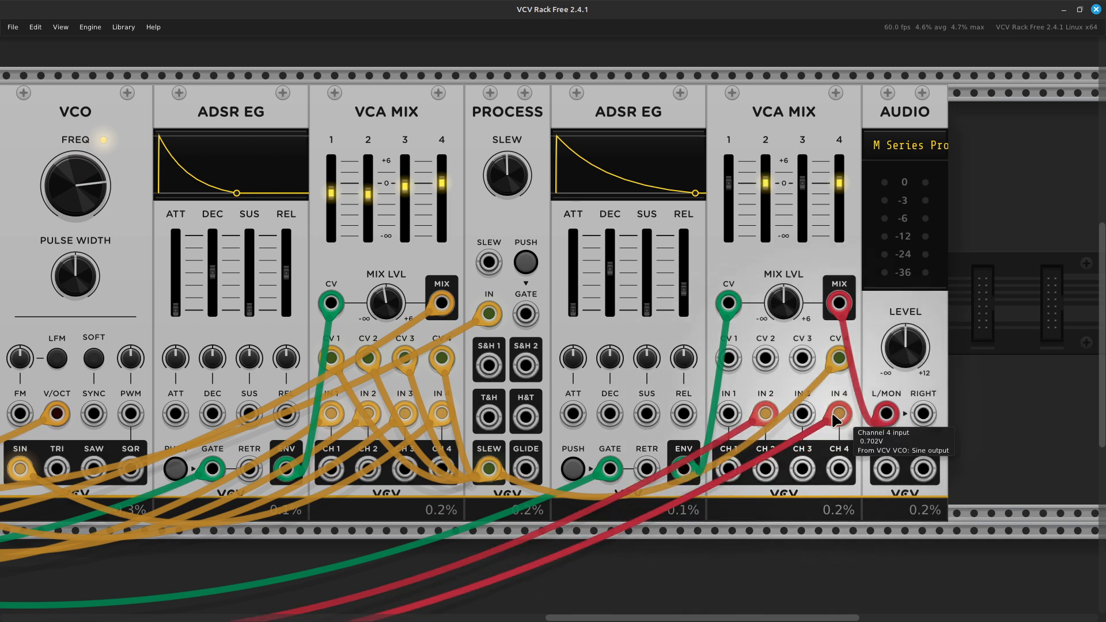
{"action": "left_click_drag", "start_coordinate": [837, 419], "coordinate": [803, 425]}
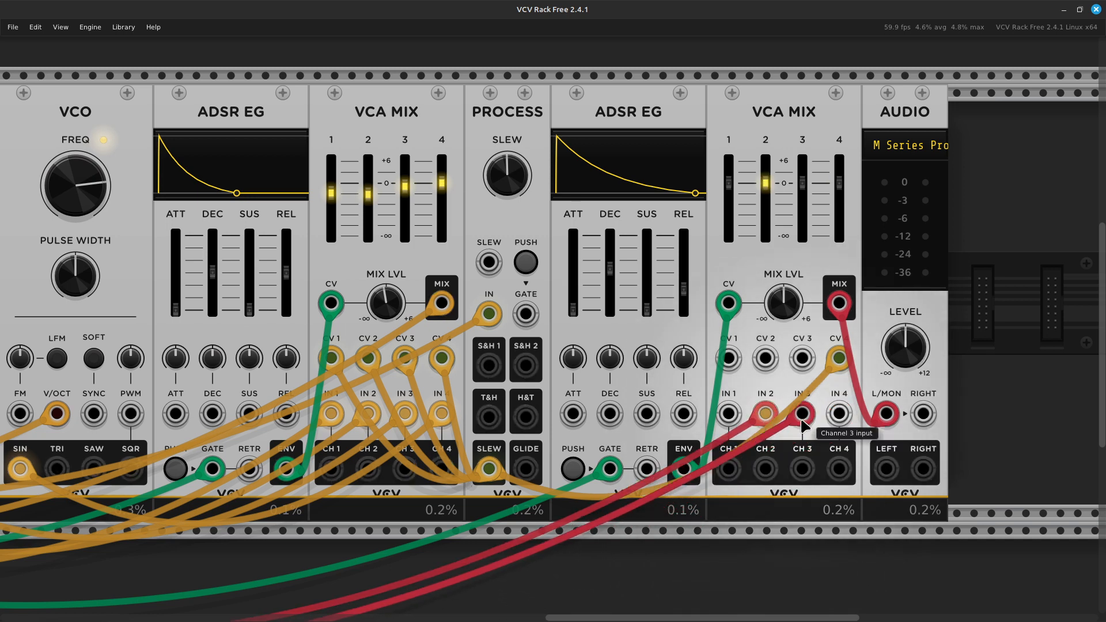
{"action": "right_click", "coordinate": [729, 416]}
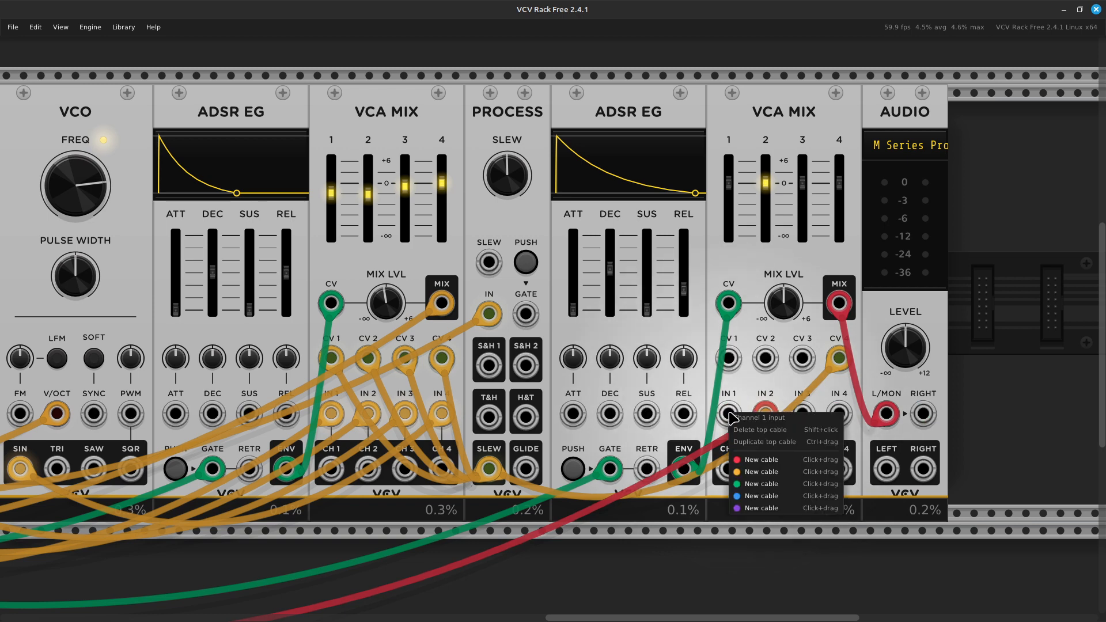
{"action": "left_click", "coordinate": [749, 459]}
{"action": "left_click_drag", "start_coordinate": [748, 459], "coordinate": [692, 479]}
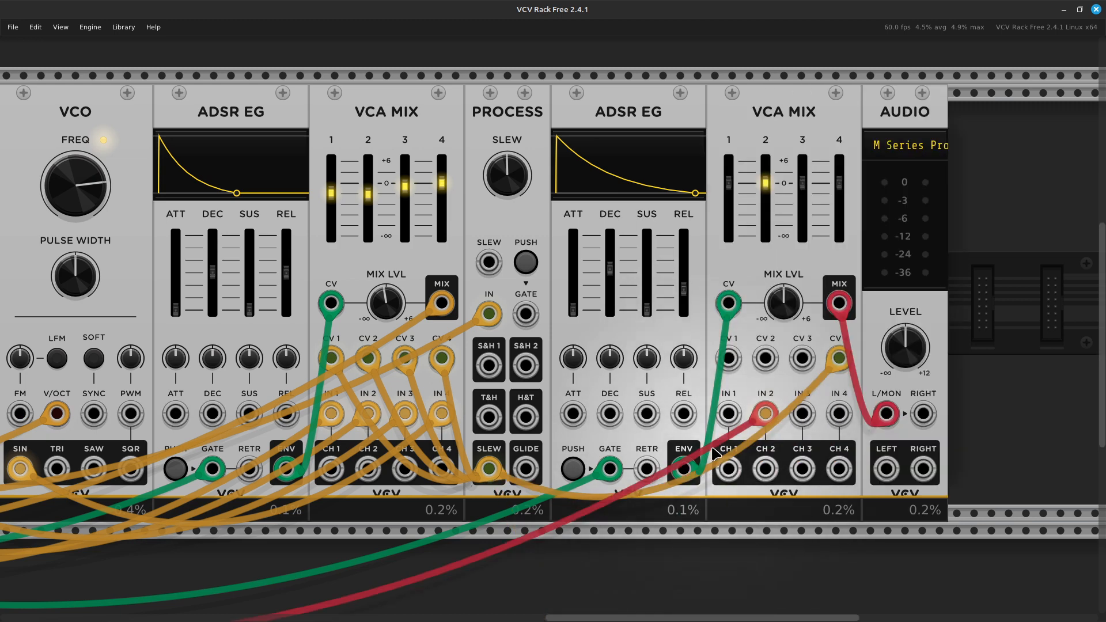
Patch a red cable between IN 1 of the final VCA MIX and the first VCO's sine output
{"action": "right_click", "coordinate": [725, 422]}
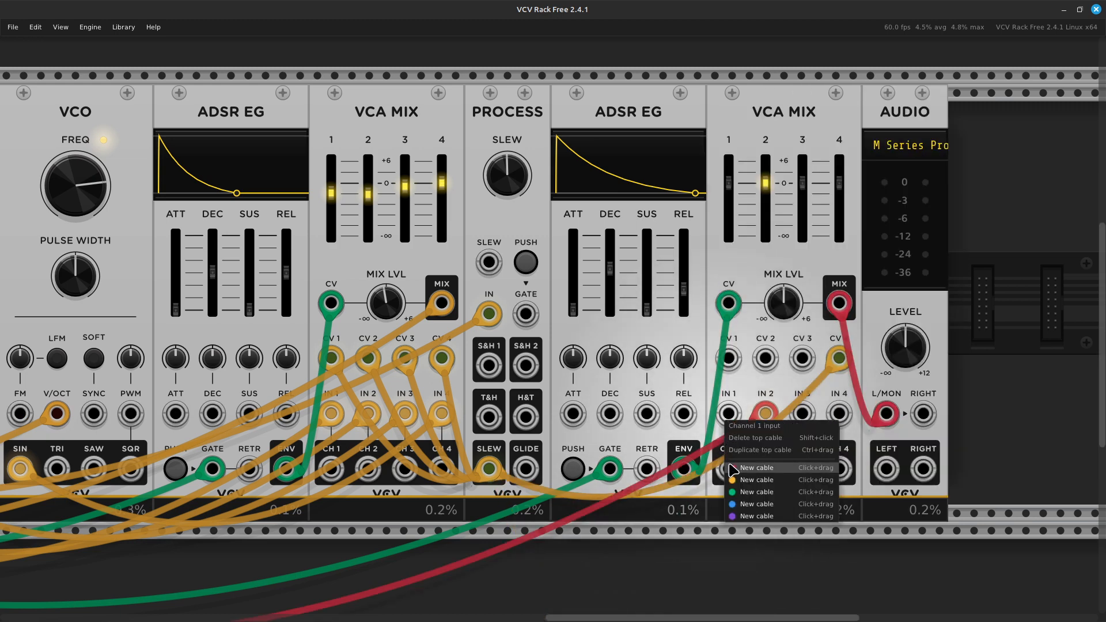
{"action": "left_click_drag", "start_coordinate": [748, 467], "coordinate": [404, 468]}
{"action": "scroll", "coordinate": [424, 573], "scroll_direction": "left", "scroll_amount": 10}
{"action": "scroll", "coordinate": [383, 558], "scroll_direction": "left", "scroll_amount": 10}
{"action": "scroll", "coordinate": [402, 515], "scroll_direction": "right", "scroll_amount": 10}
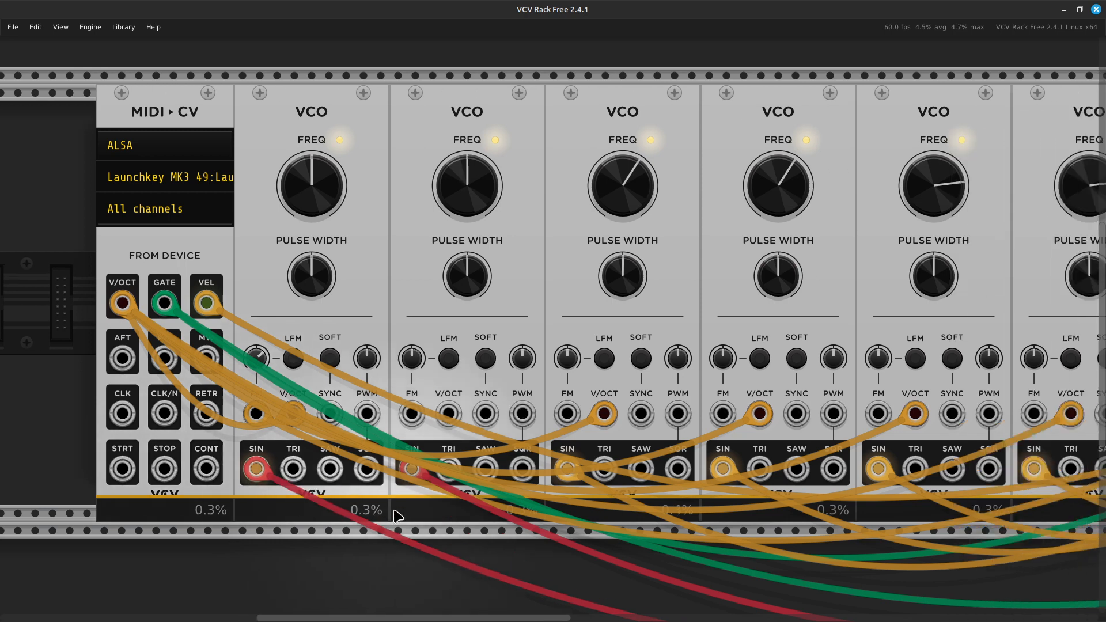
Move the final VCA MIX's yellow cable from CV 4 to CV 1 and patch a yellow cable from the Process slew output to CV 2
{"action": "scroll", "coordinate": [521, 448], "scroll_direction": "right", "scroll_amount": 10}
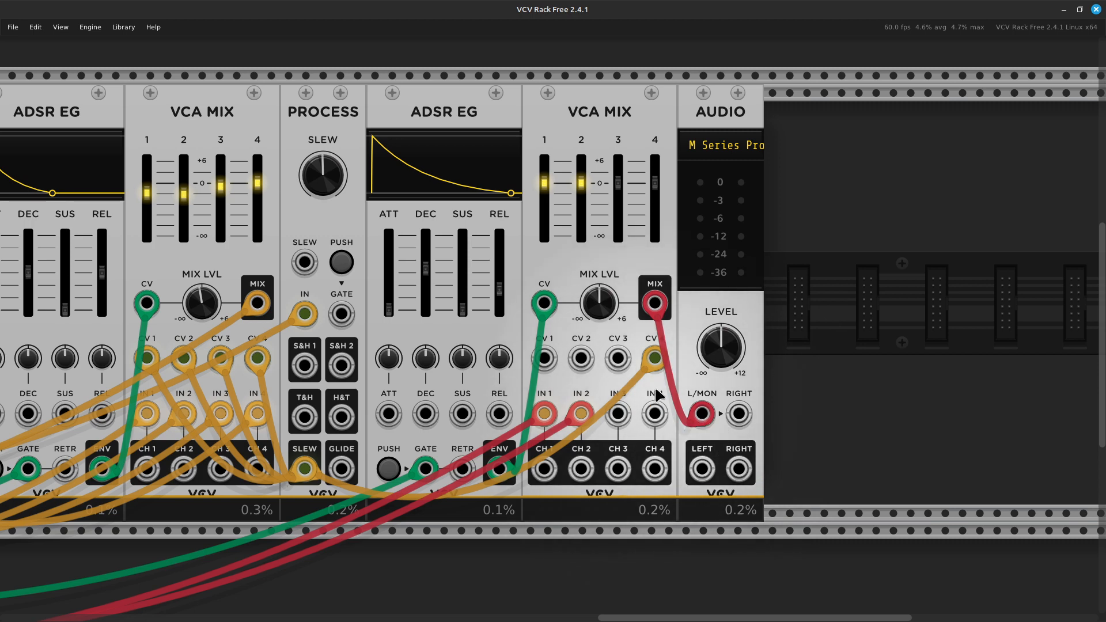
{"action": "left_click_drag", "start_coordinate": [654, 360], "coordinate": [555, 366]}
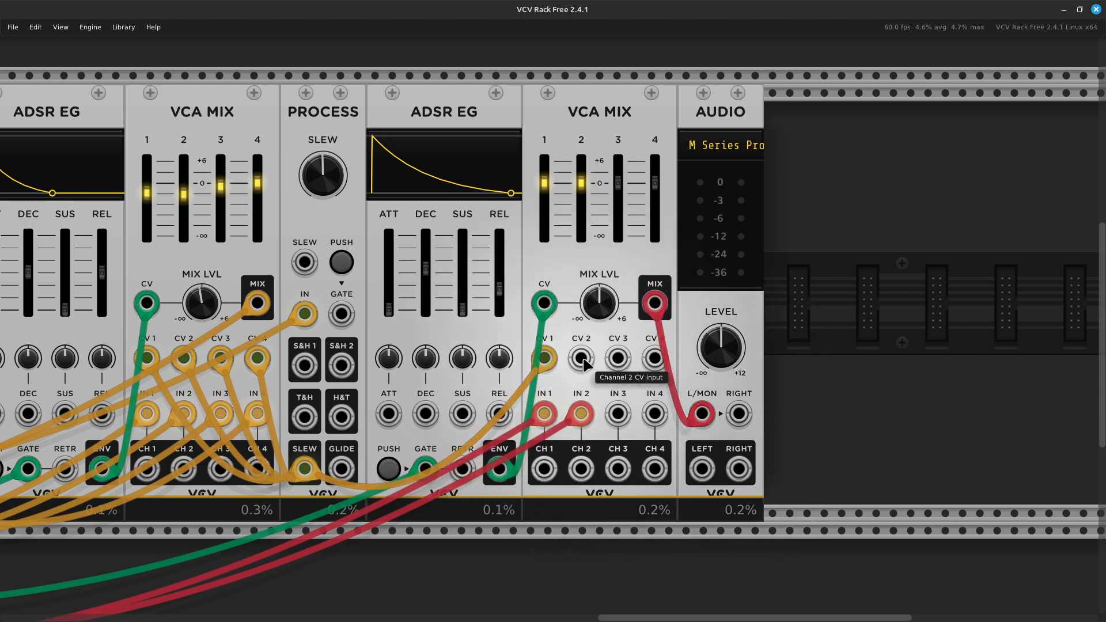
{"action": "right_click", "coordinate": [579, 362]}
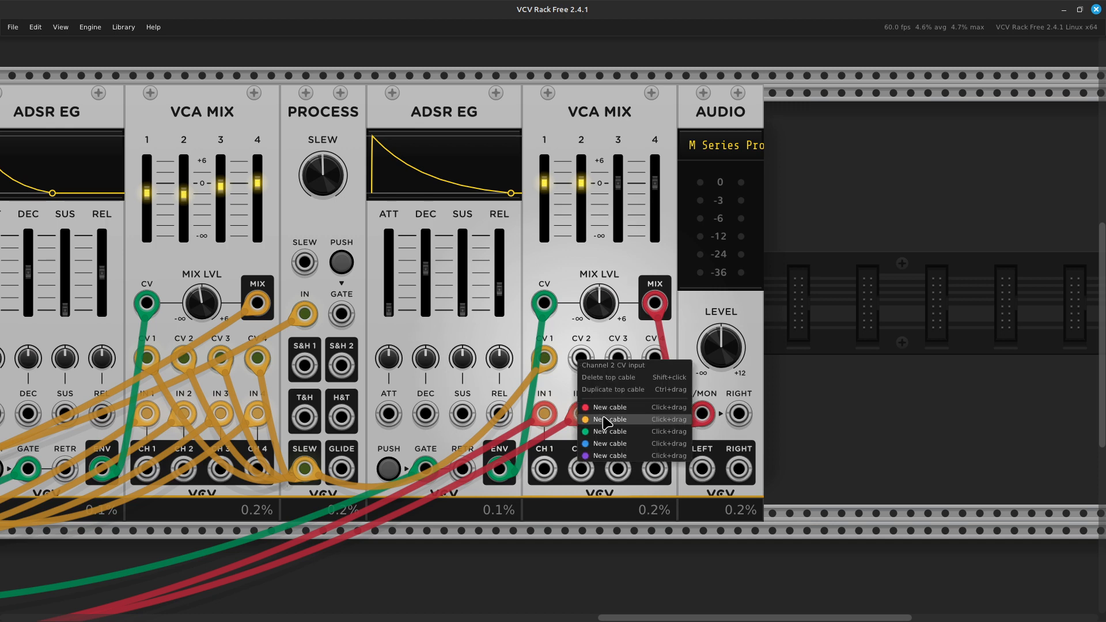
{"action": "left_click_drag", "start_coordinate": [605, 421], "coordinate": [306, 470]}
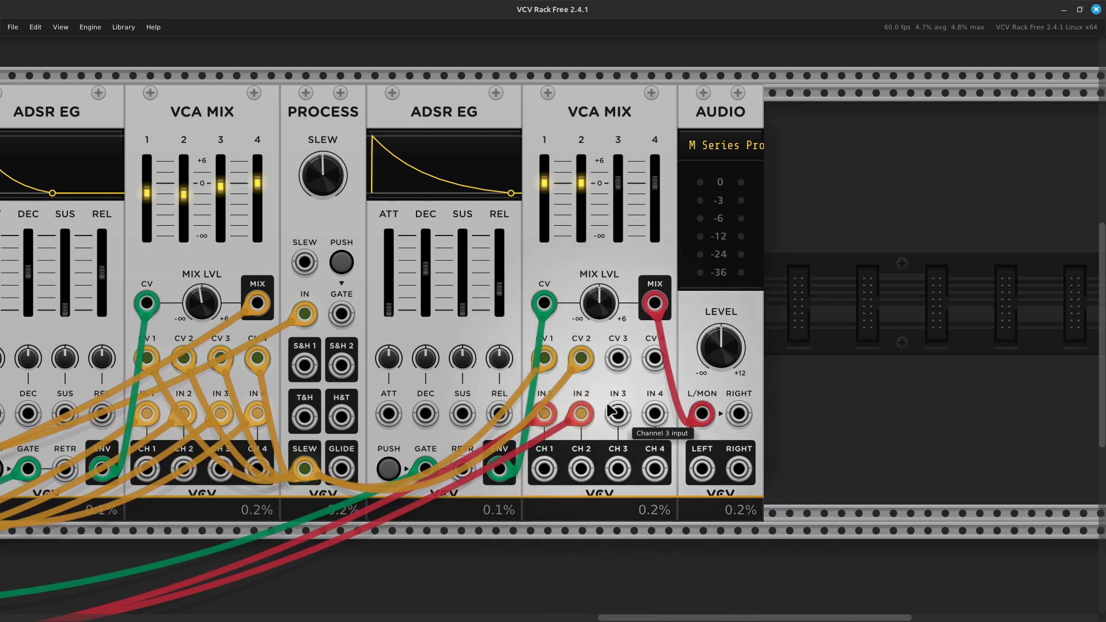
Patch a yellow cable from the modulators' VCA MIX mix output to the second VCO's FM input
{"action": "scroll", "coordinate": [580, 403], "scroll_direction": "left", "scroll_amount": 8}
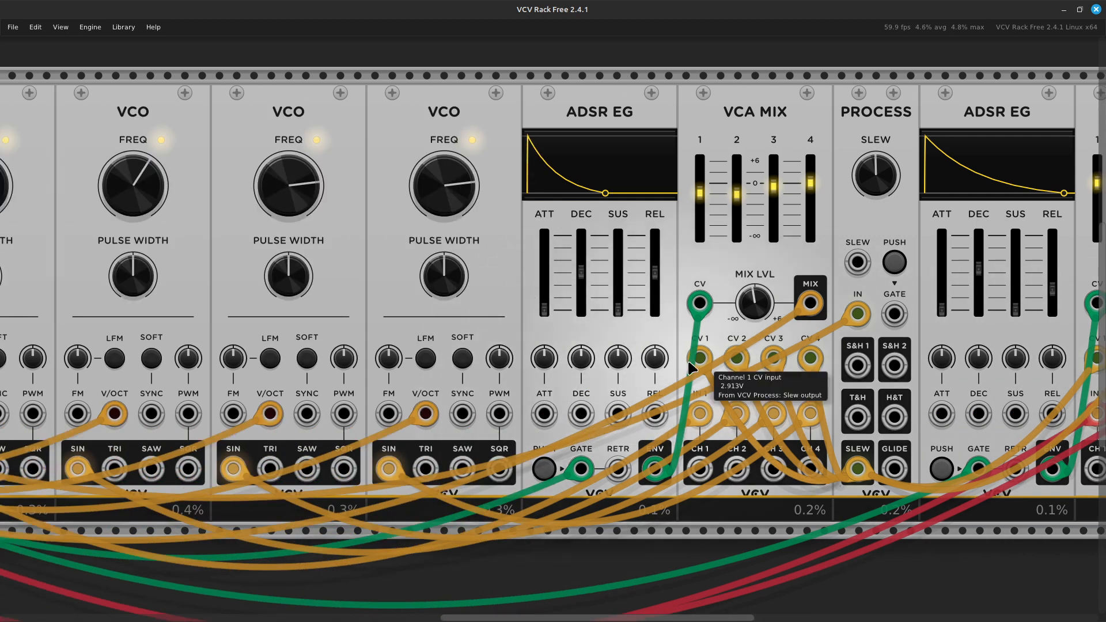
{"action": "scroll", "coordinate": [606, 316], "scroll_direction": "left", "scroll_amount": 12}
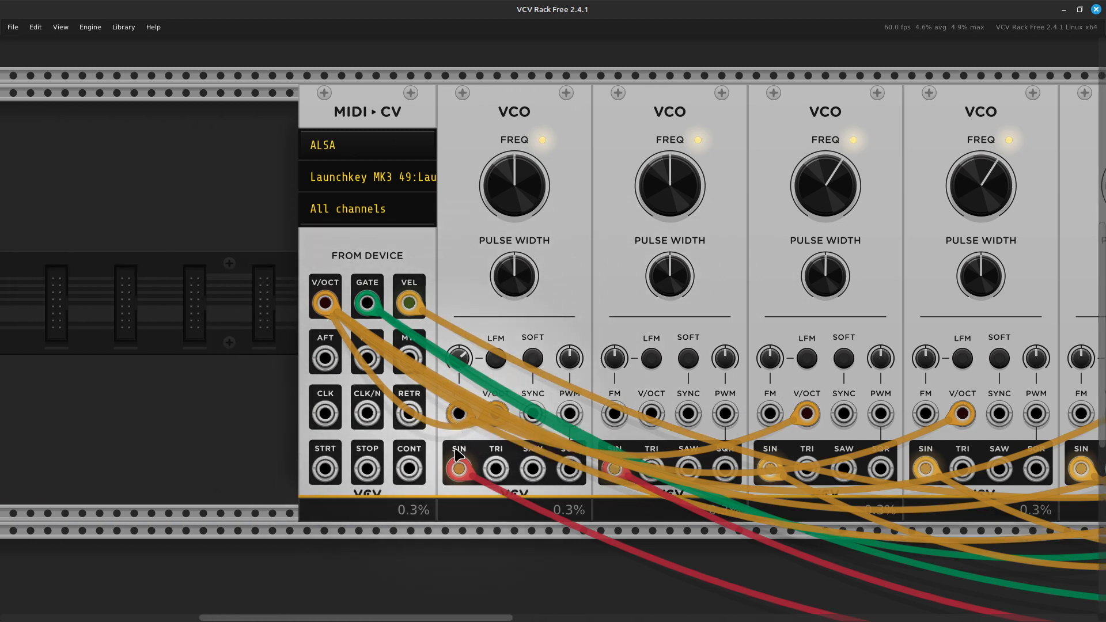
{"action": "right_click", "coordinate": [612, 420]}
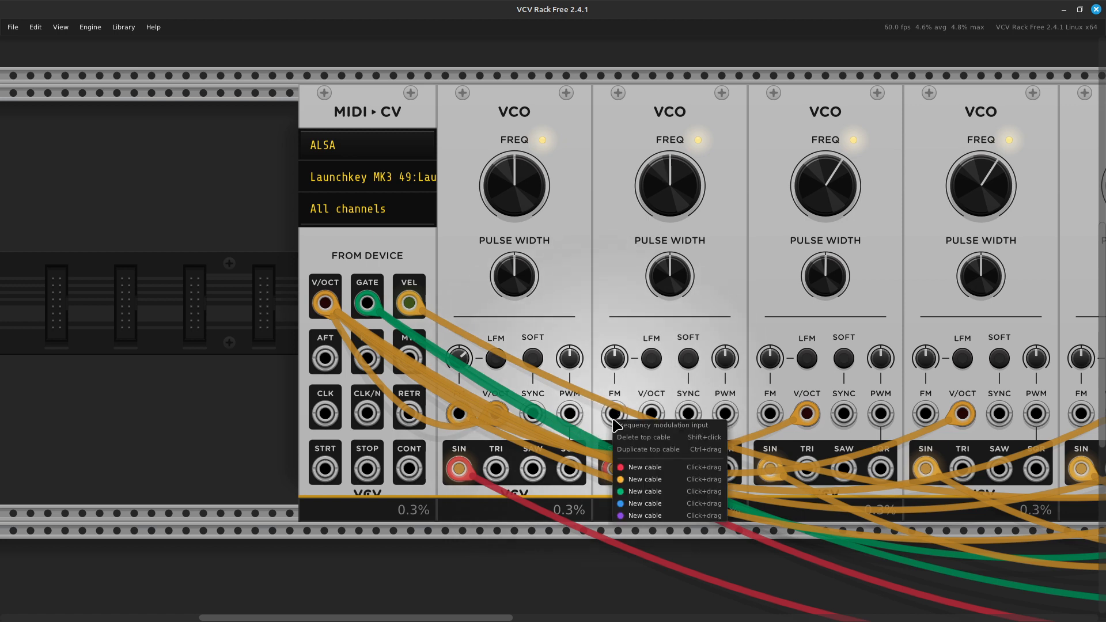
{"action": "left_click", "coordinate": [645, 482]}
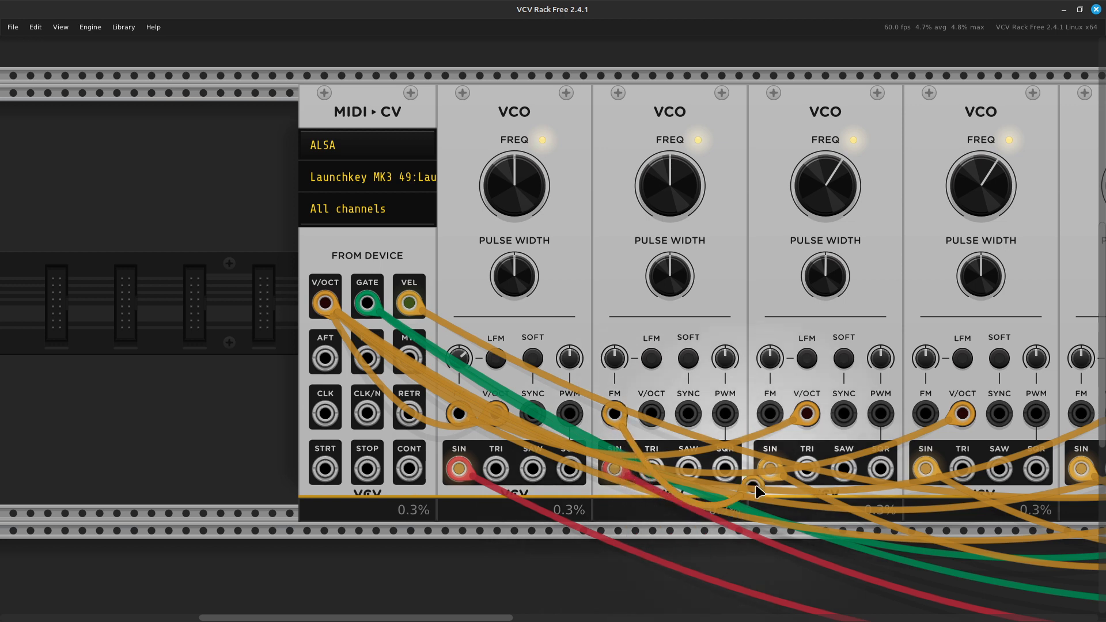
{"action": "scroll", "coordinate": [780, 471], "scroll_direction": "right", "scroll_amount": 5}
{"action": "scroll", "coordinate": [780, 471], "scroll_direction": "right", "scroll_amount": 9}
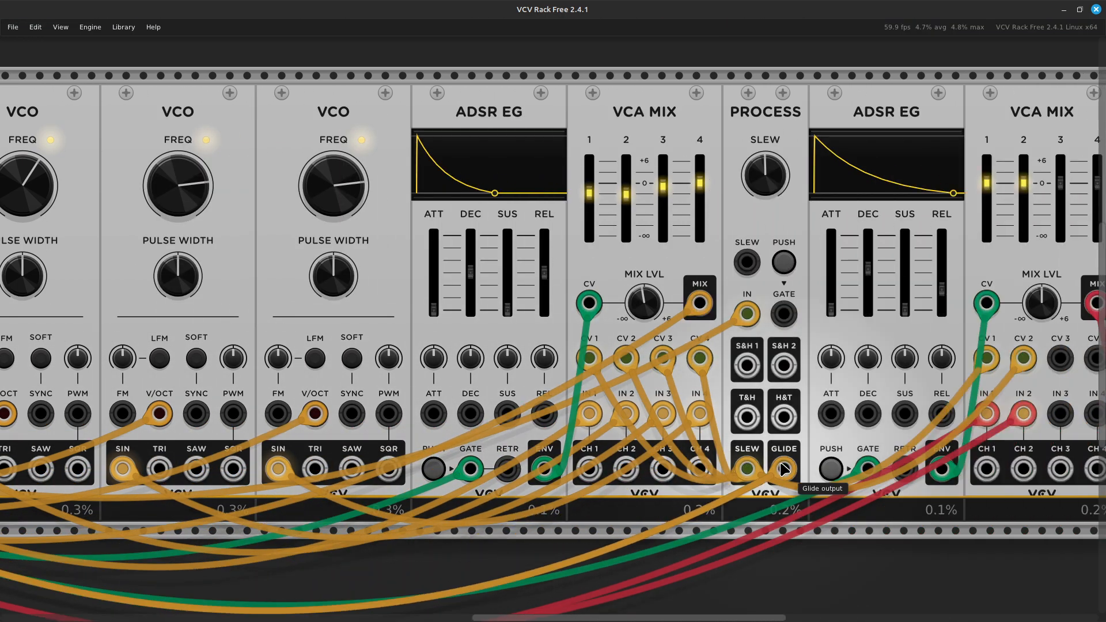
{"action": "left_click", "coordinate": [739, 463]}
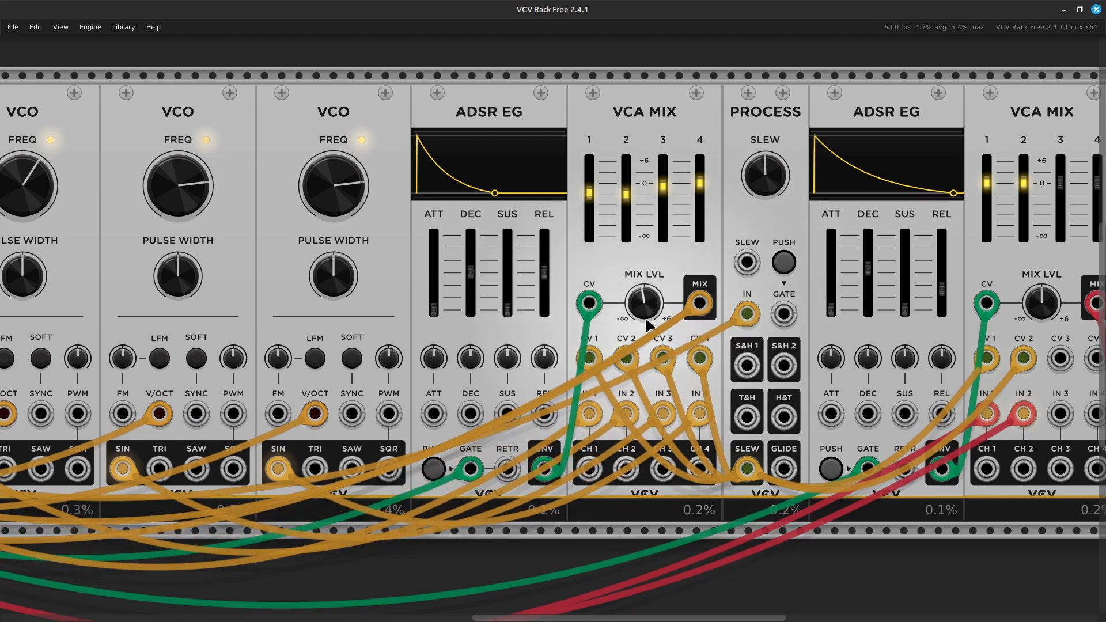
Set the second VCO's frequency modulation amount to 36%, matching the first VCO
{"action": "scroll", "coordinate": [349, 363], "scroll_direction": "right", "scroll_amount": 4}
{"action": "scroll", "coordinate": [350, 363], "scroll_direction": "left", "scroll_amount": 20}
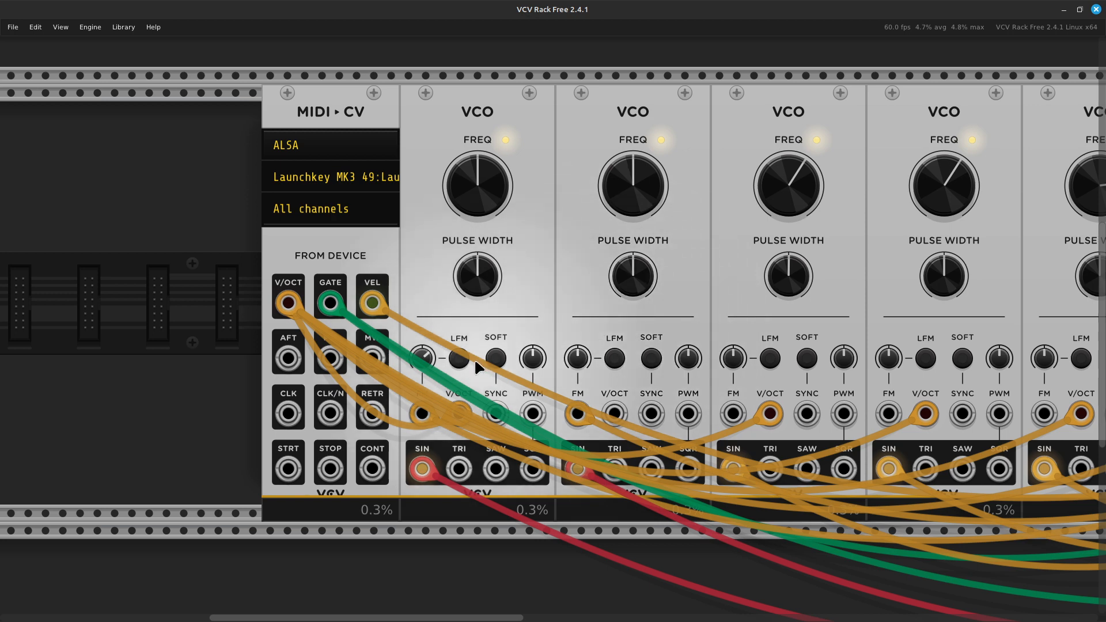
{"action": "right_click", "coordinate": [429, 360]}
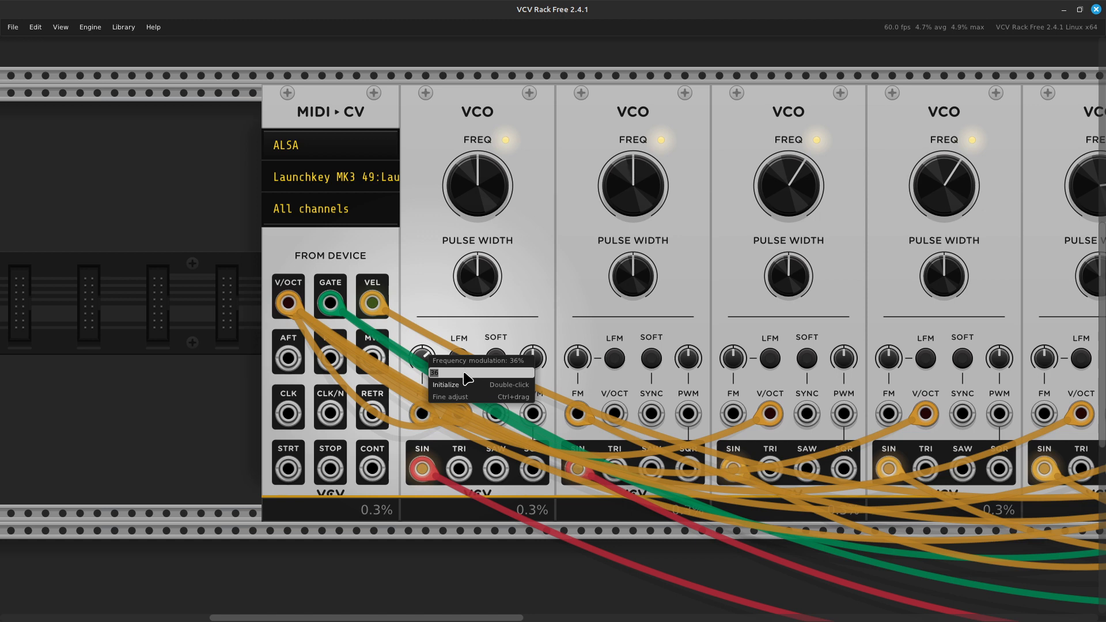
{"action": "left_click", "coordinate": [578, 360]}
{"action": "right_click", "coordinate": [577, 360]}
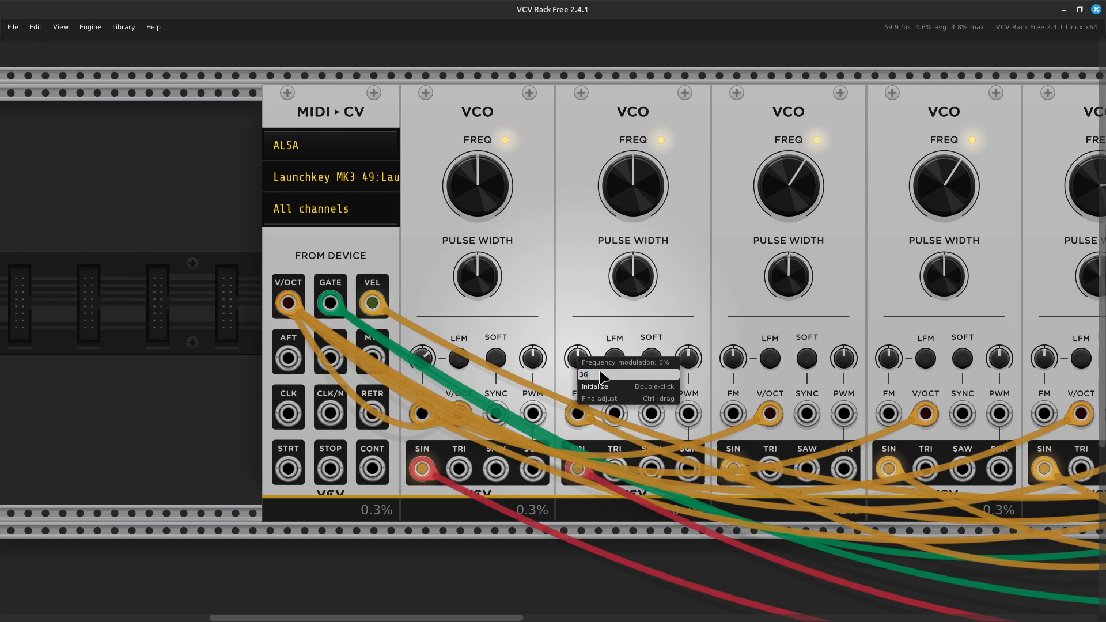
{"action": "type", "text": "36"}
{"action": "key", "text": "Return"}
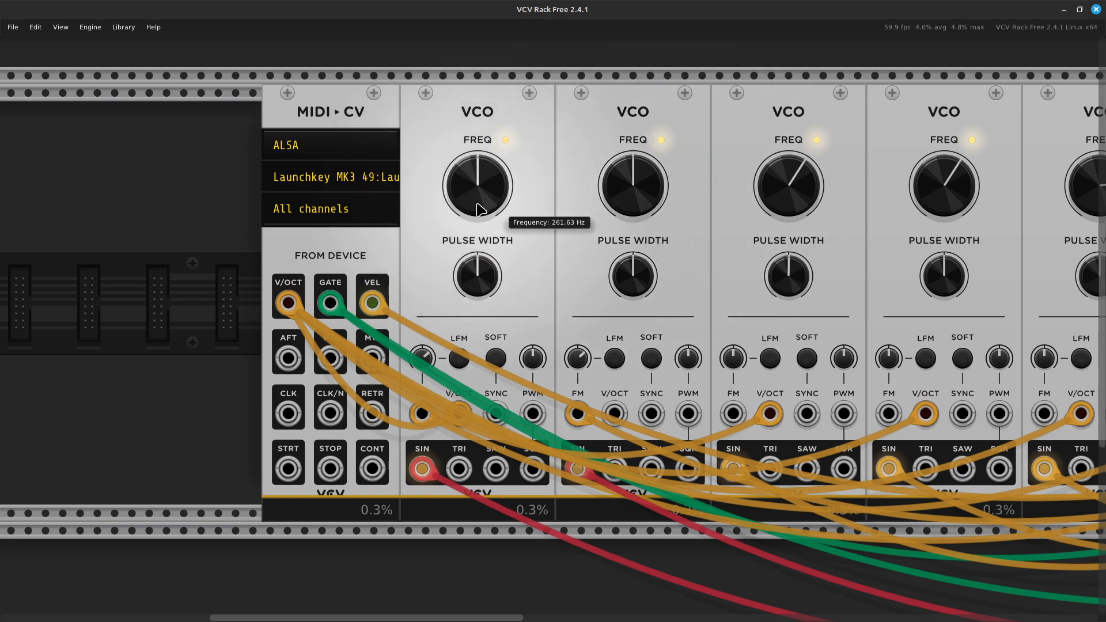
Patch a yellow cable from the MIDI-CV V/OCT output to the second VCO's V/OCT input
{"action": "right_click", "coordinate": [483, 213]}
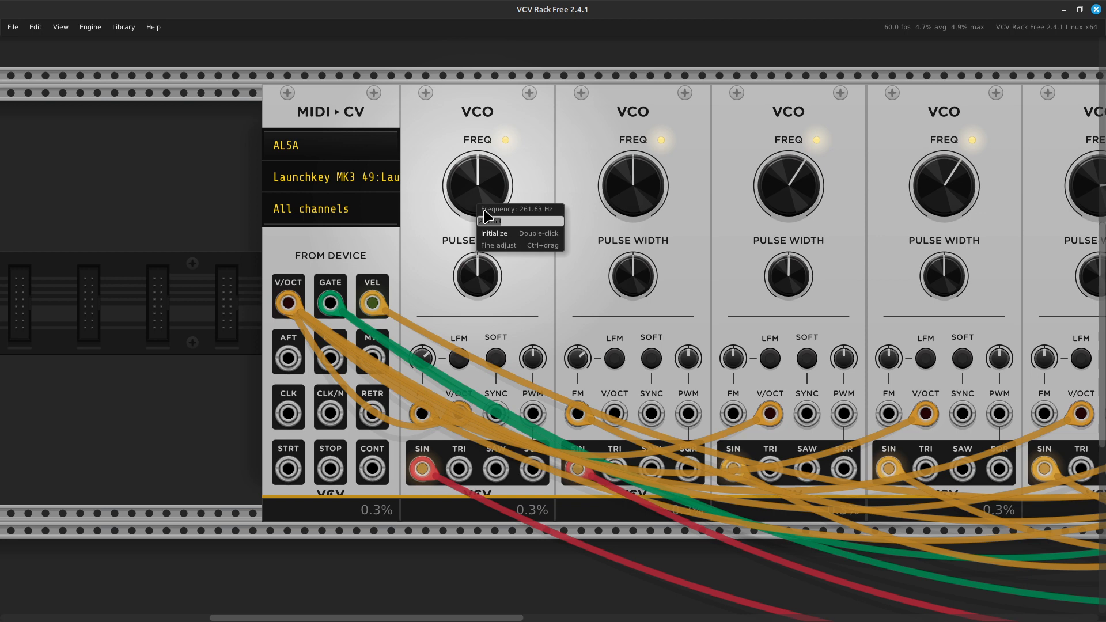
{"action": "left_click", "coordinate": [598, 284]}
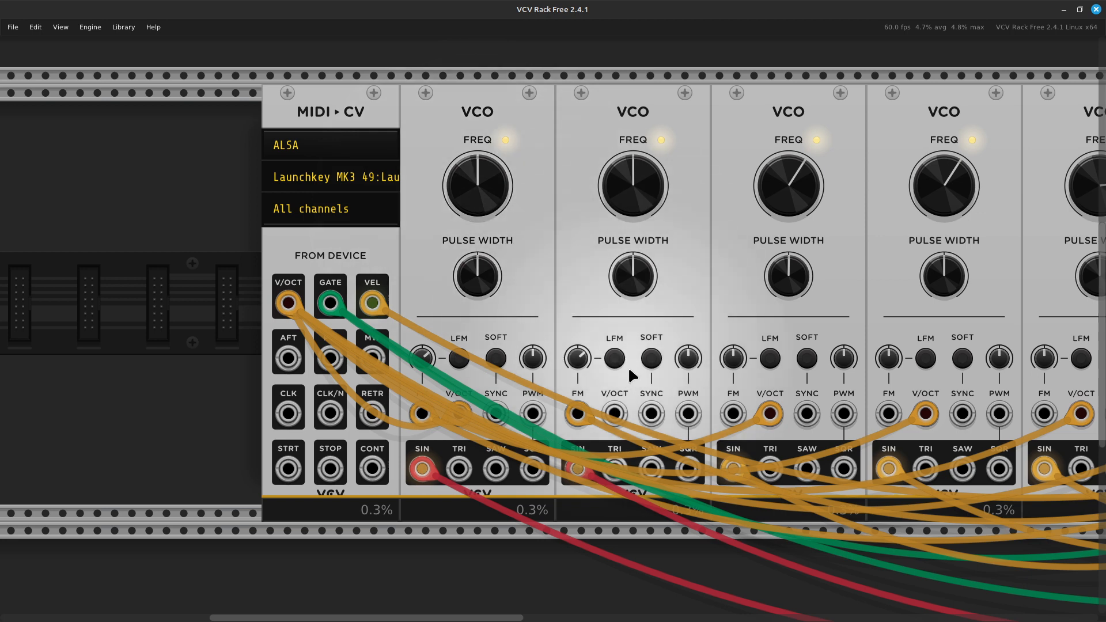
{"action": "right_click", "coordinate": [614, 412]}
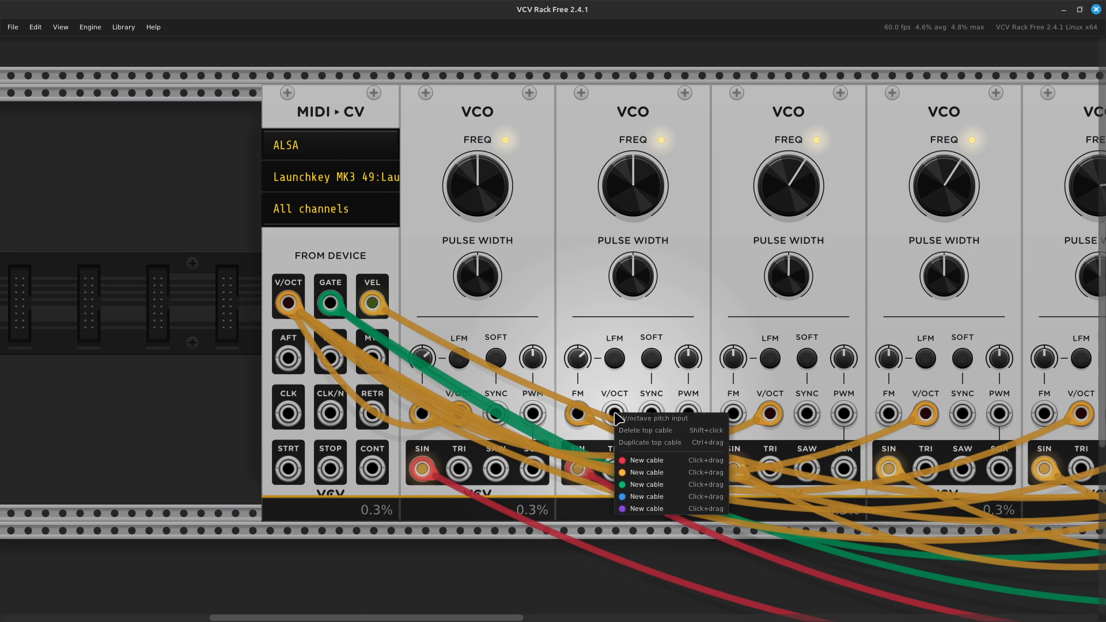
{"action": "left_click", "coordinate": [641, 476]}
{"action": "left_click", "coordinate": [282, 360]}
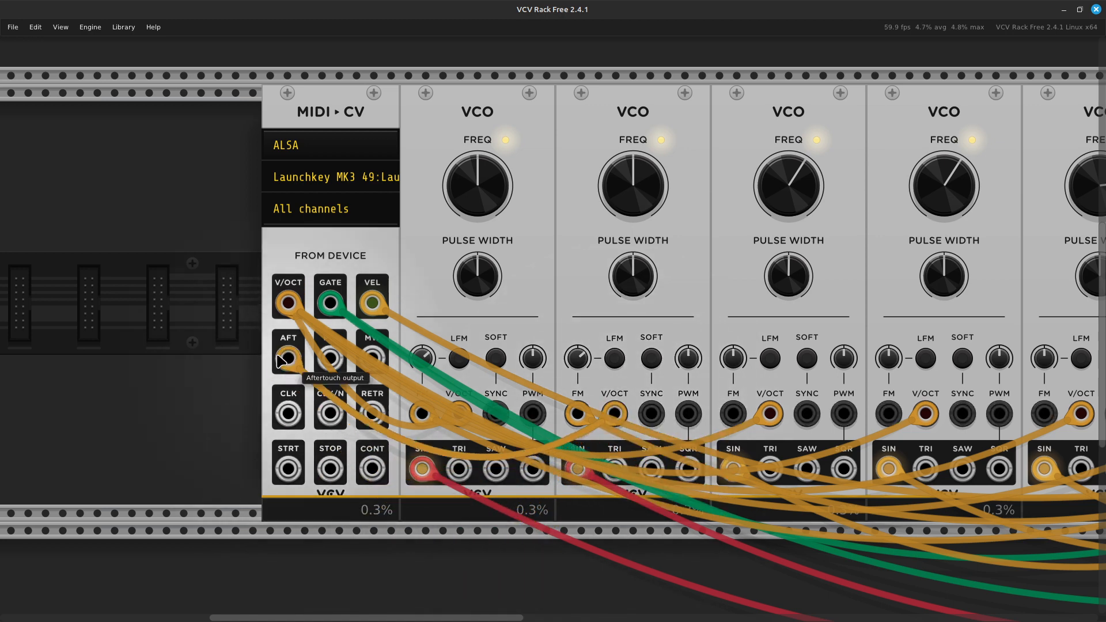
{"action": "left_click_drag", "start_coordinate": [282, 359], "coordinate": [288, 304]}
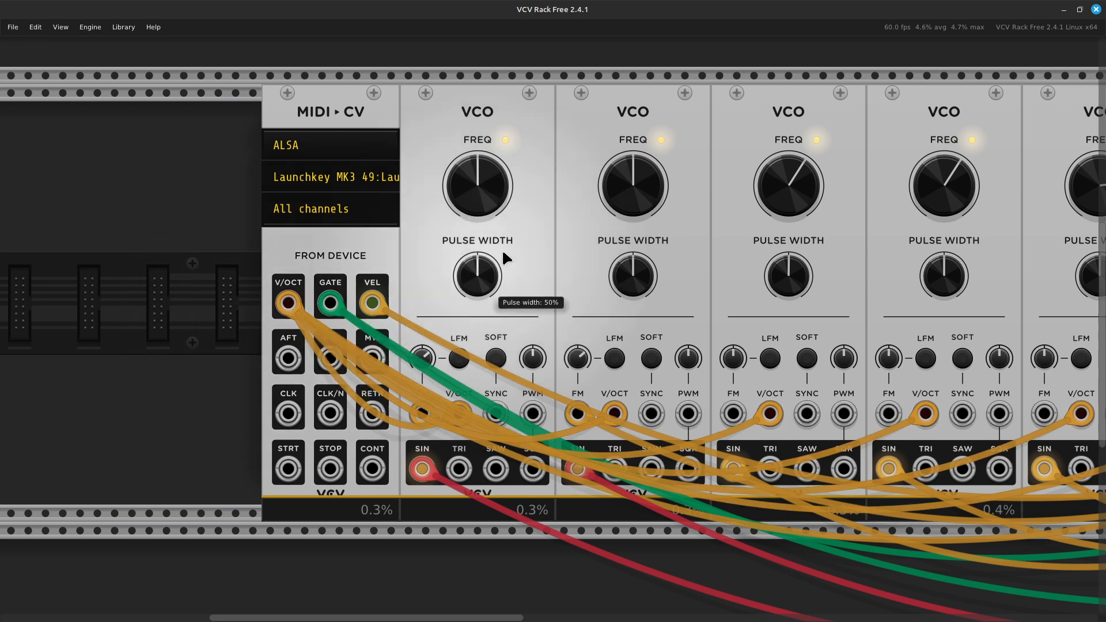
Detune the two carrier VCOs, setting the first one's frequency to 261.13 Hz and the second one's to 262.13 Hz
{"action": "right_click", "coordinate": [489, 192]}
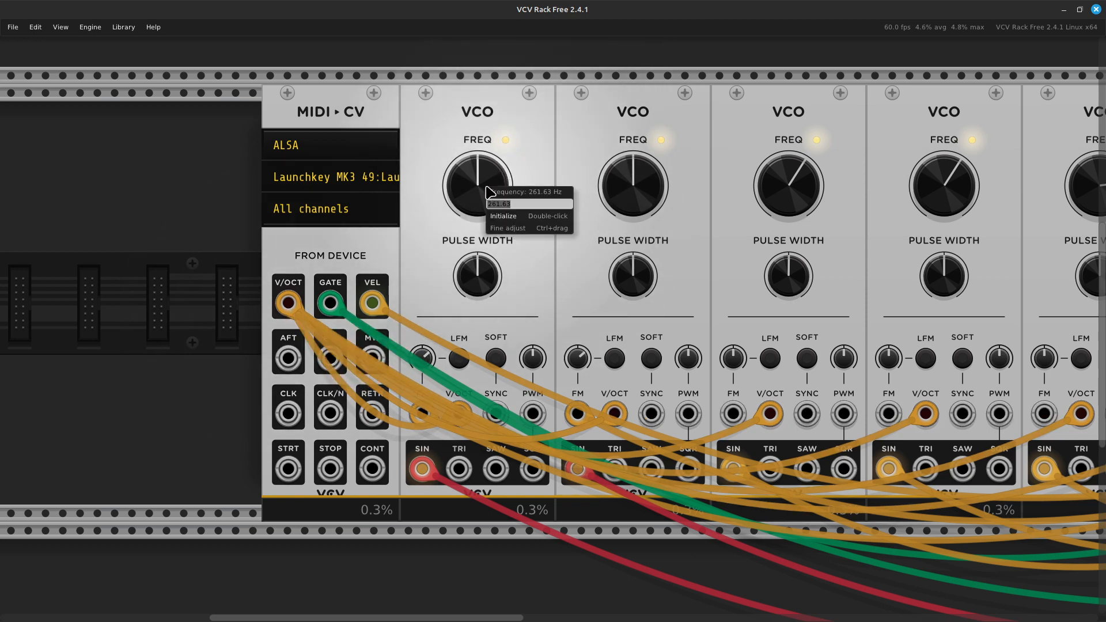
{"action": "key", "text": "Right"}
{"action": "type", "text": "- 0.5"}
{"action": "key", "text": "Return"}
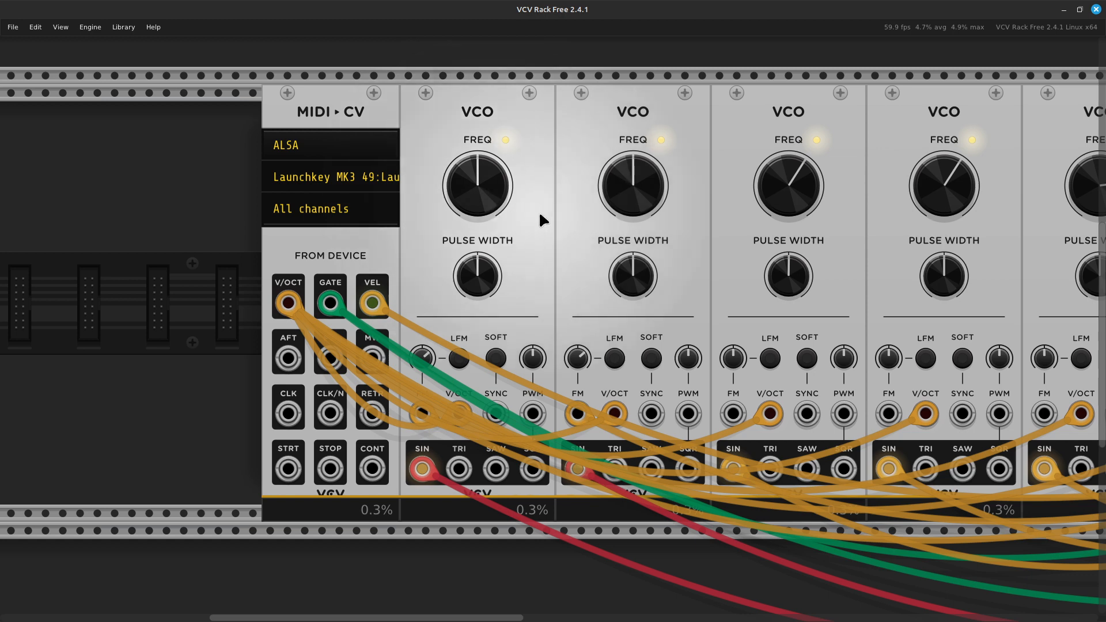
{"action": "right_click", "coordinate": [629, 182]}
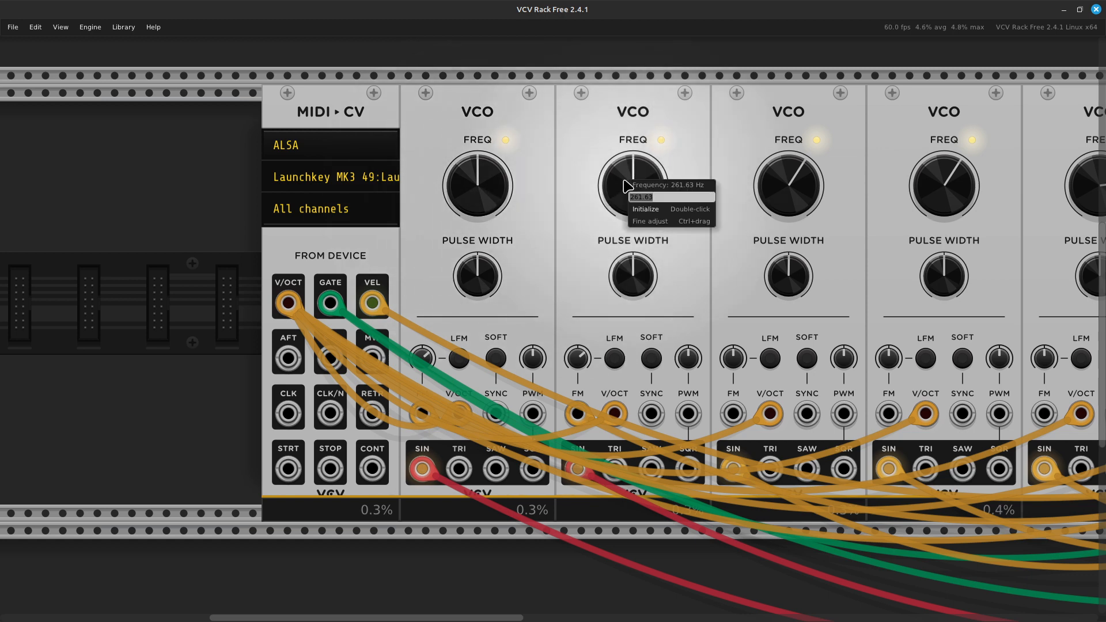
{"action": "key", "text": "End"}
{"action": "key", "text": "Return"}
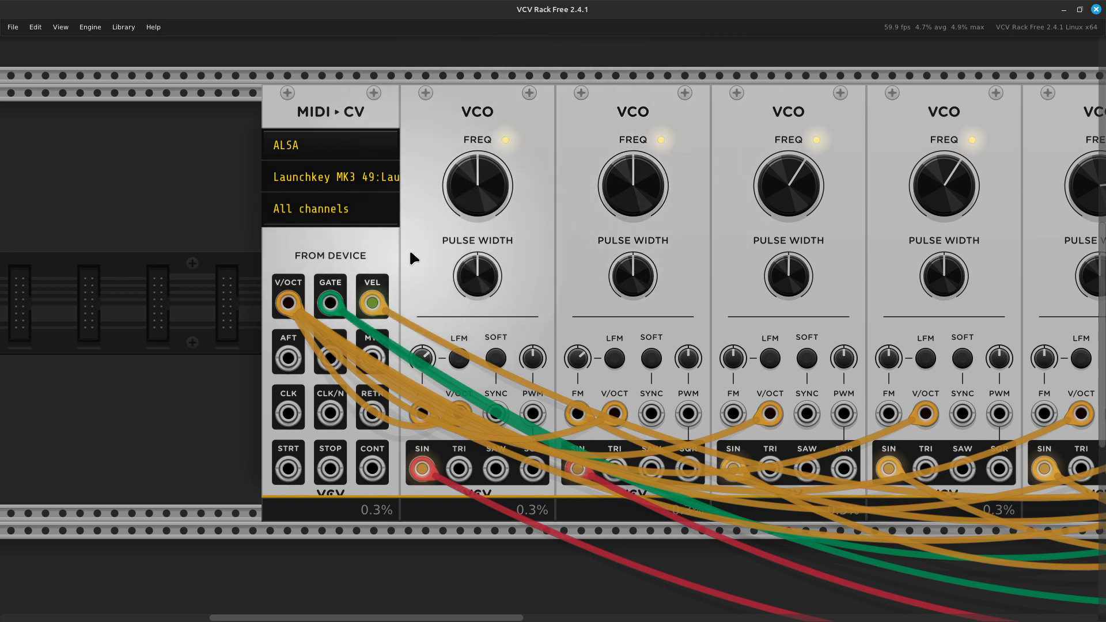
Initialize the first carrier VCO's frequency and enter a new detuned value for it
{"action": "right_click", "coordinate": [471, 190]}
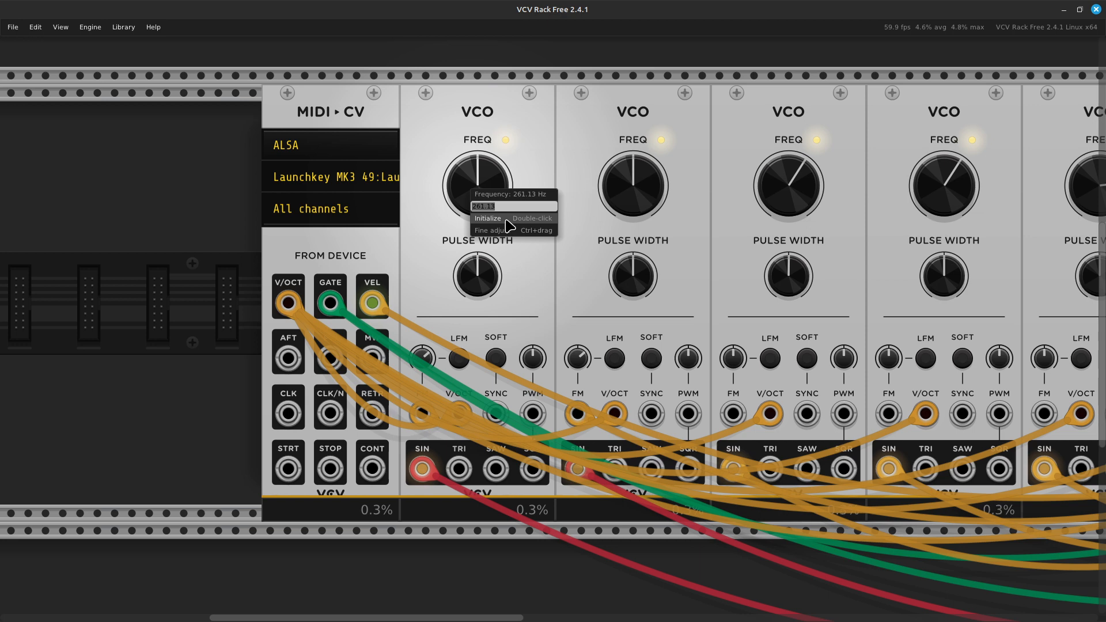
{"action": "left_click", "coordinate": [506, 219]}
{"action": "right_click", "coordinate": [484, 186]}
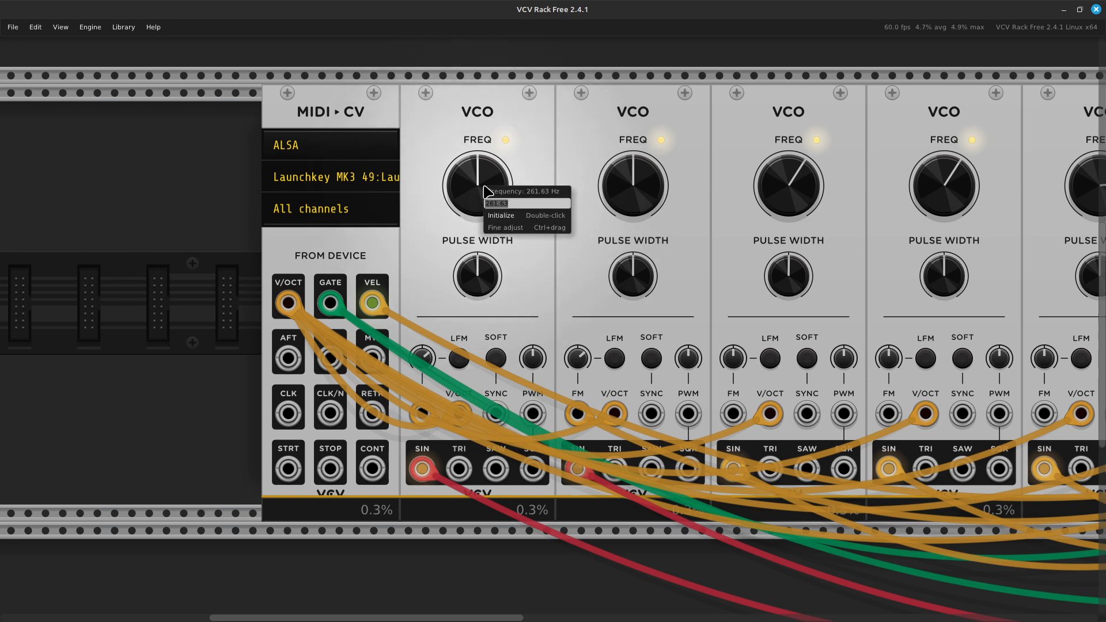
{"action": "left_click", "coordinate": [506, 201]}
{"action": "key", "text": "Return"}
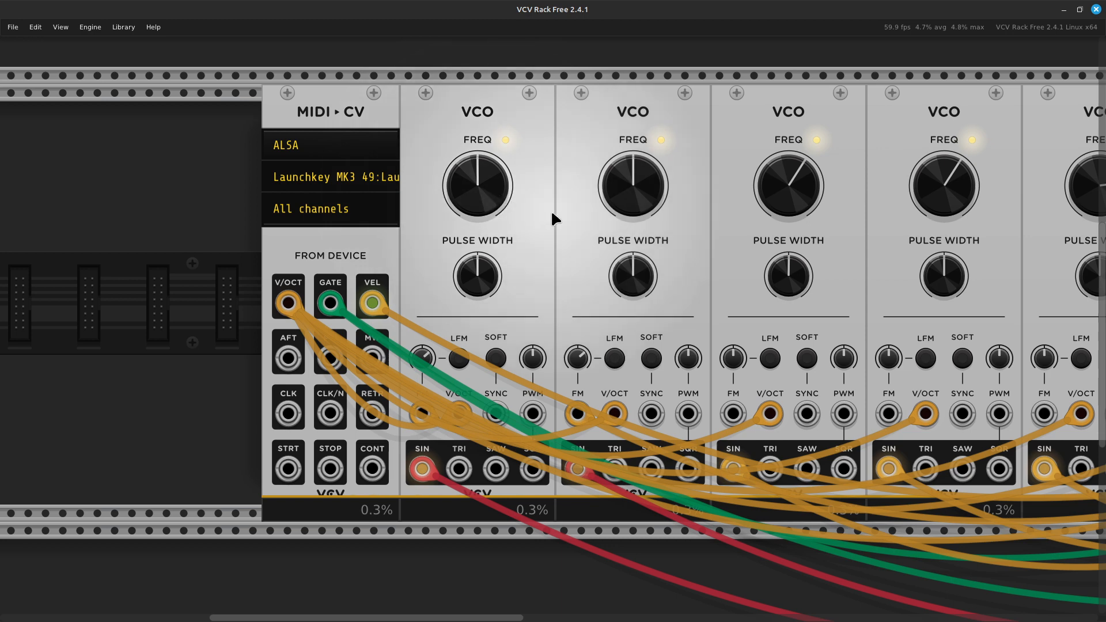
Initialize the second carrier VCO's frequency and enter a new detuned value for it
{"action": "right_click", "coordinate": [614, 182]}
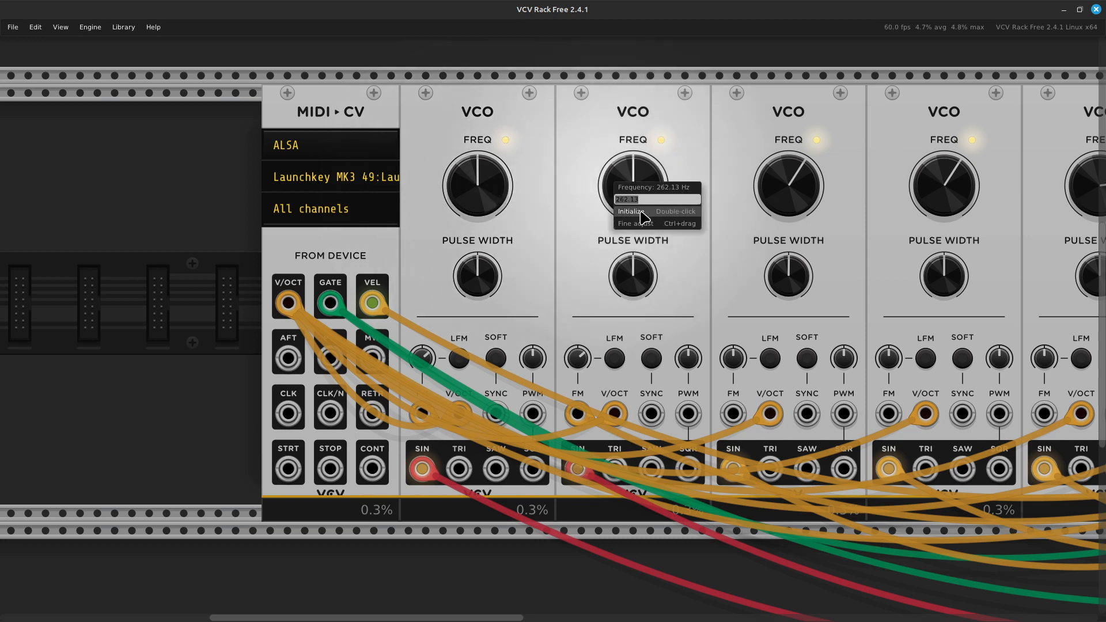
{"action": "left_click", "coordinate": [644, 222]}
{"action": "right_click", "coordinate": [637, 184]}
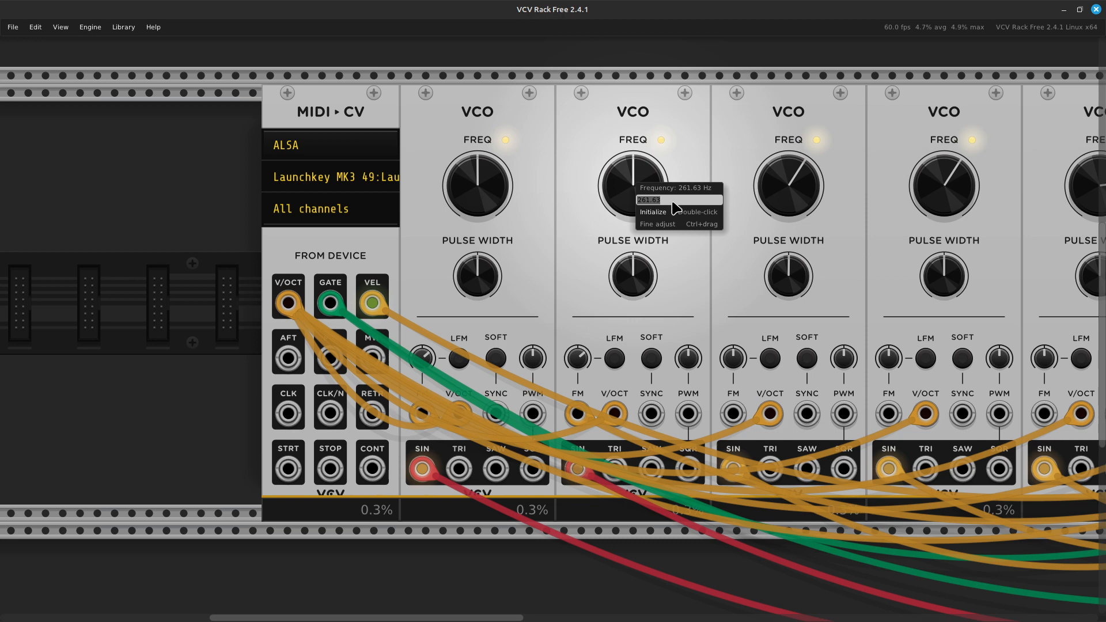
{"action": "left_click", "coordinate": [672, 201]}
{"action": "key", "text": "Return"}
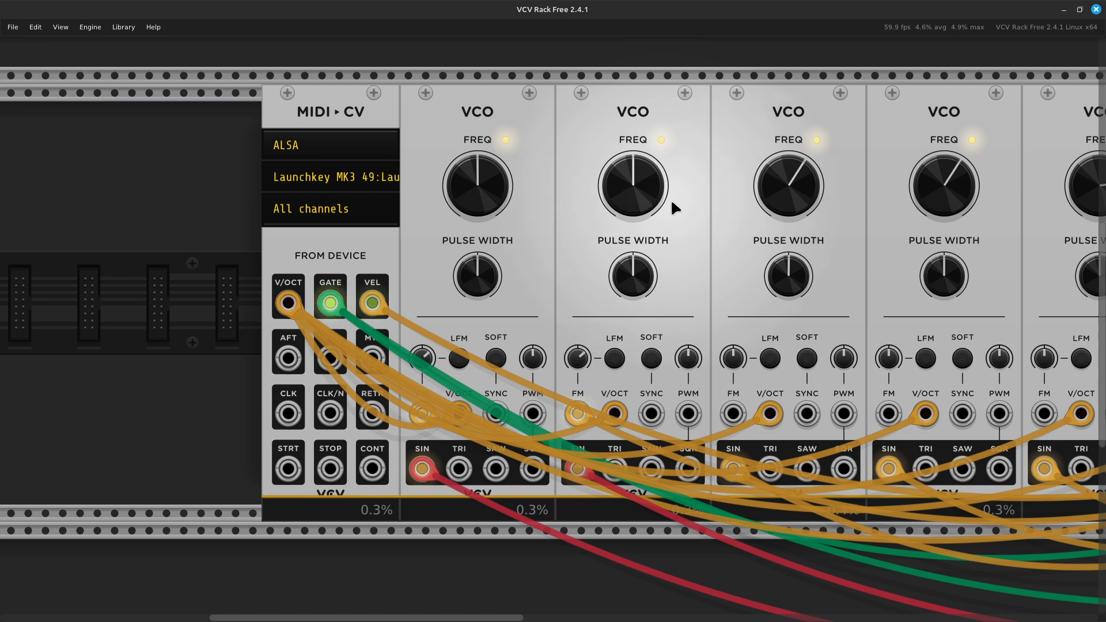
Raise the frequency of each of the four modulator VCOs slightly above its current setting
{"action": "mouse_move", "coordinate": [814, 184]}
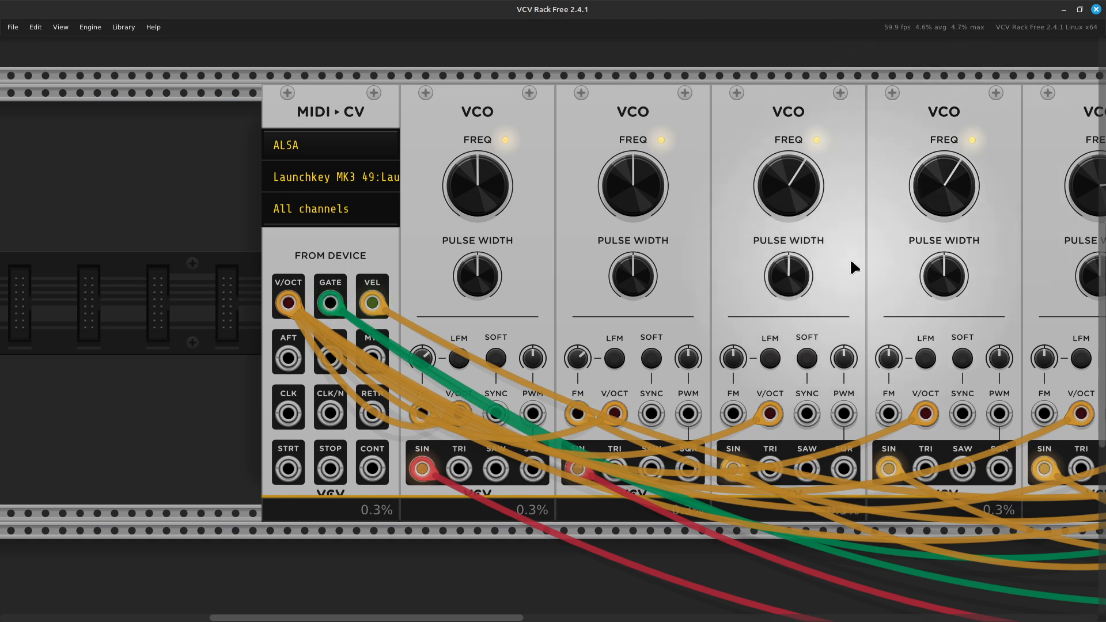
{"action": "scroll", "coordinate": [820, 333], "scroll_direction": "right", "scroll_amount": 5}
{"action": "scroll", "coordinate": [821, 333], "scroll_direction": "right", "scroll_amount": 2}
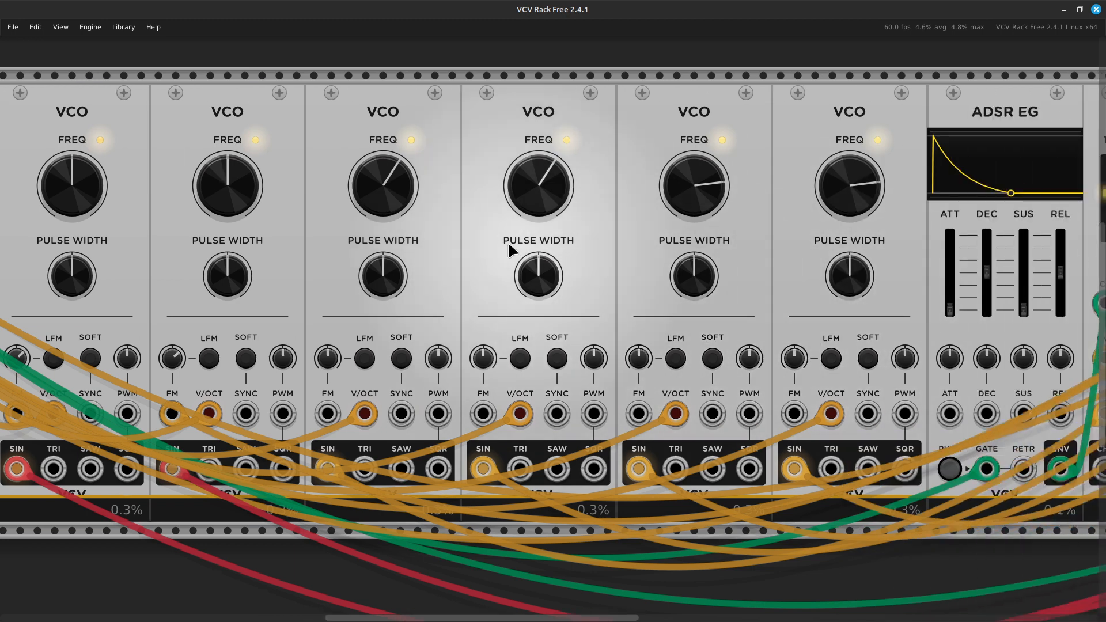
{"action": "mouse_move", "coordinate": [383, 187]}
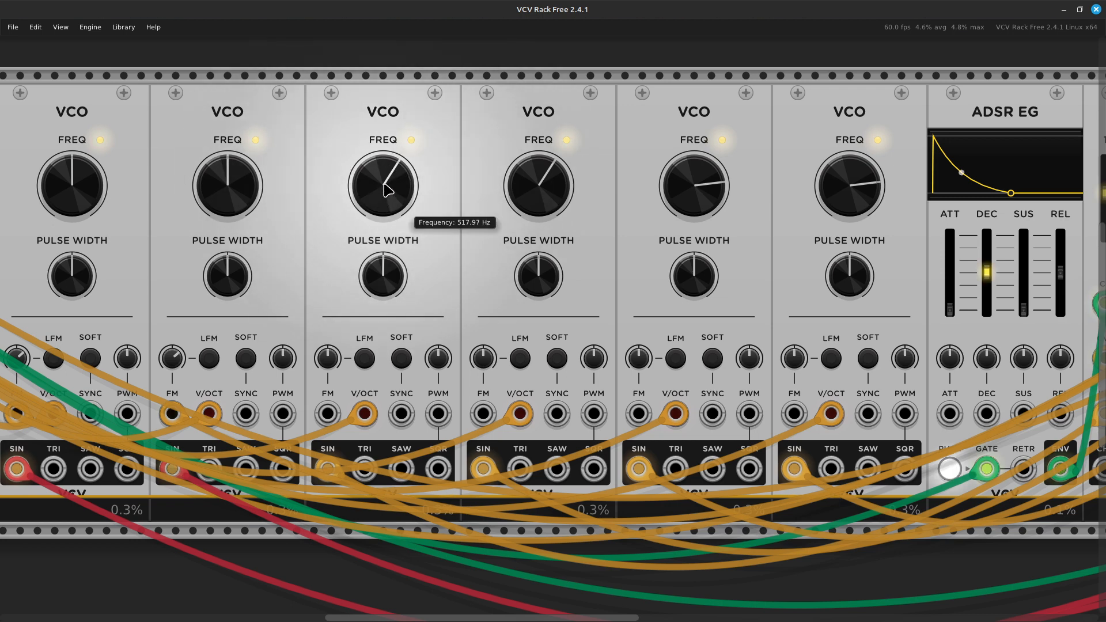
{"action": "left_click_drag", "start_coordinate": [387, 190], "coordinate": [388, 164]}
{"action": "left_click_drag", "start_coordinate": [383, 185], "coordinate": [383, 202]}
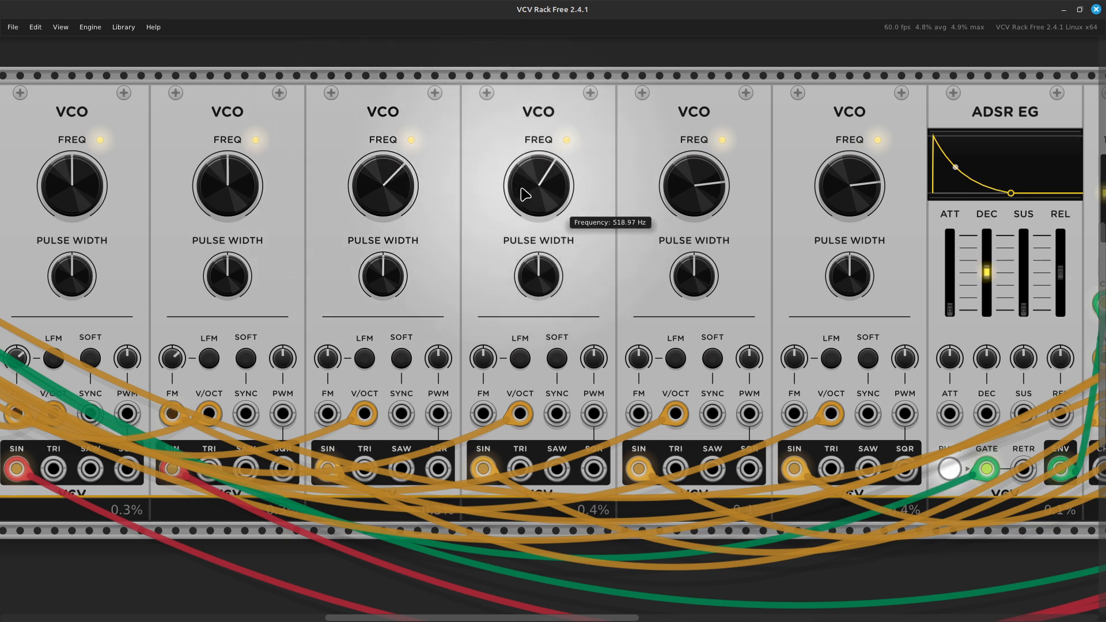
{"action": "left_click_drag", "start_coordinate": [525, 194], "coordinate": [525, 174]}
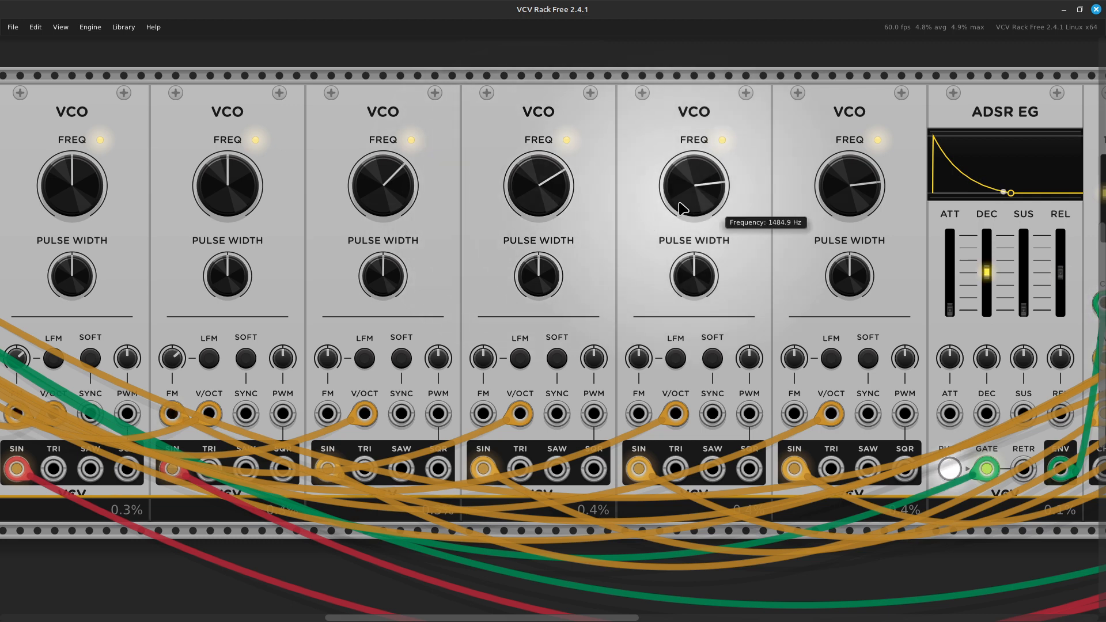
{"action": "left_click_drag", "start_coordinate": [691, 202], "coordinate": [734, 191]}
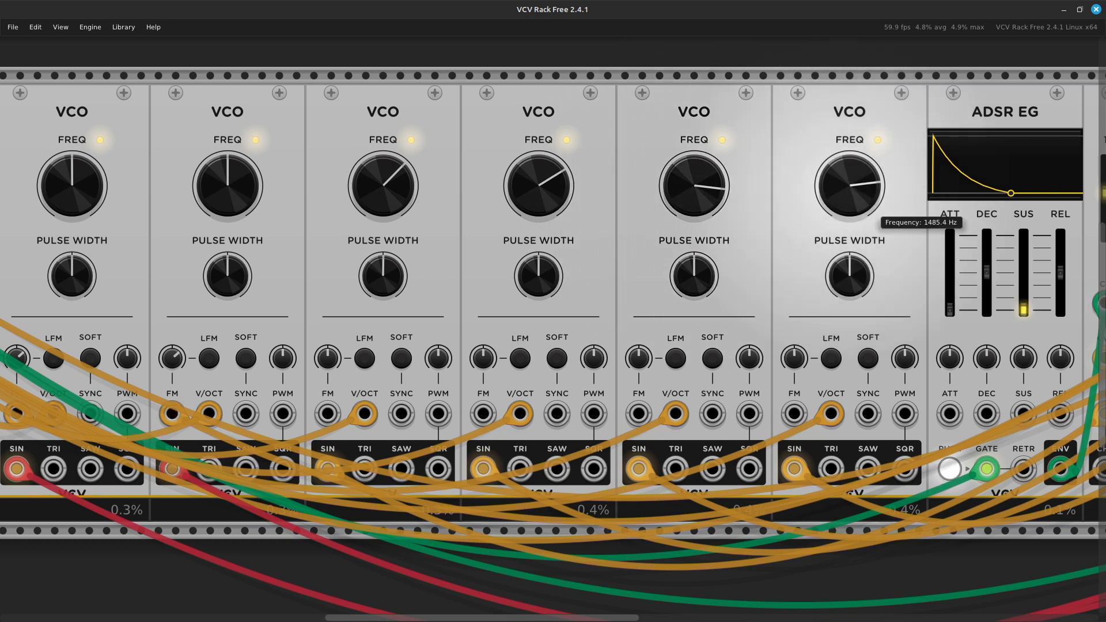
{"action": "left_click_drag", "start_coordinate": [849, 190], "coordinate": [850, 172]}
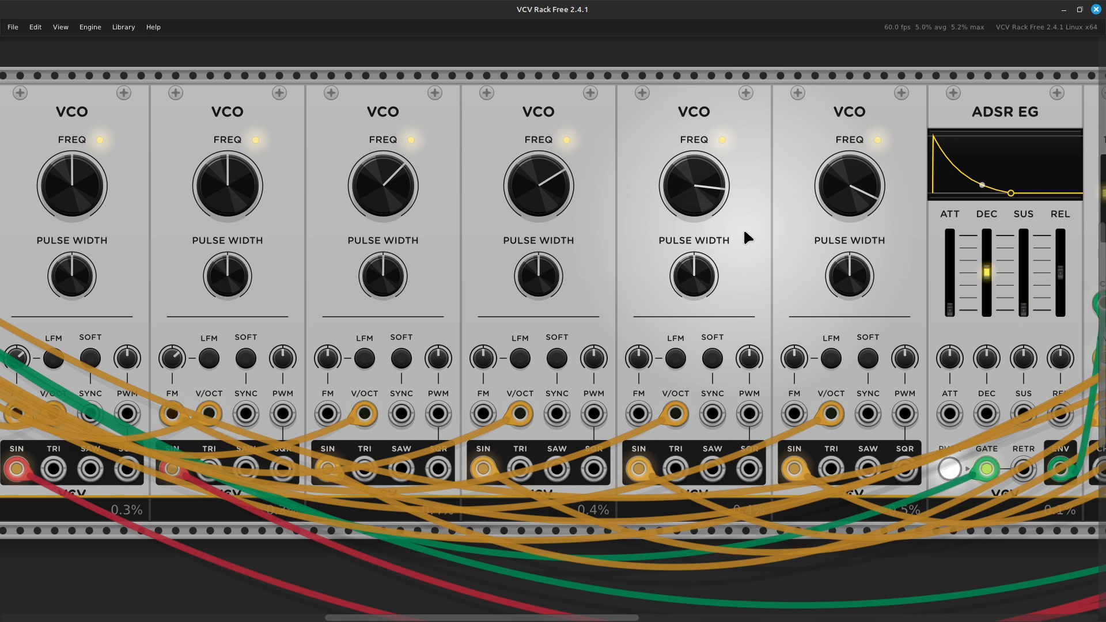
Lengthen the attack of the modulators' ADSR EG to about 3.2 ms
{"action": "scroll", "coordinate": [744, 234], "scroll_direction": "right", "scroll_amount": 10}
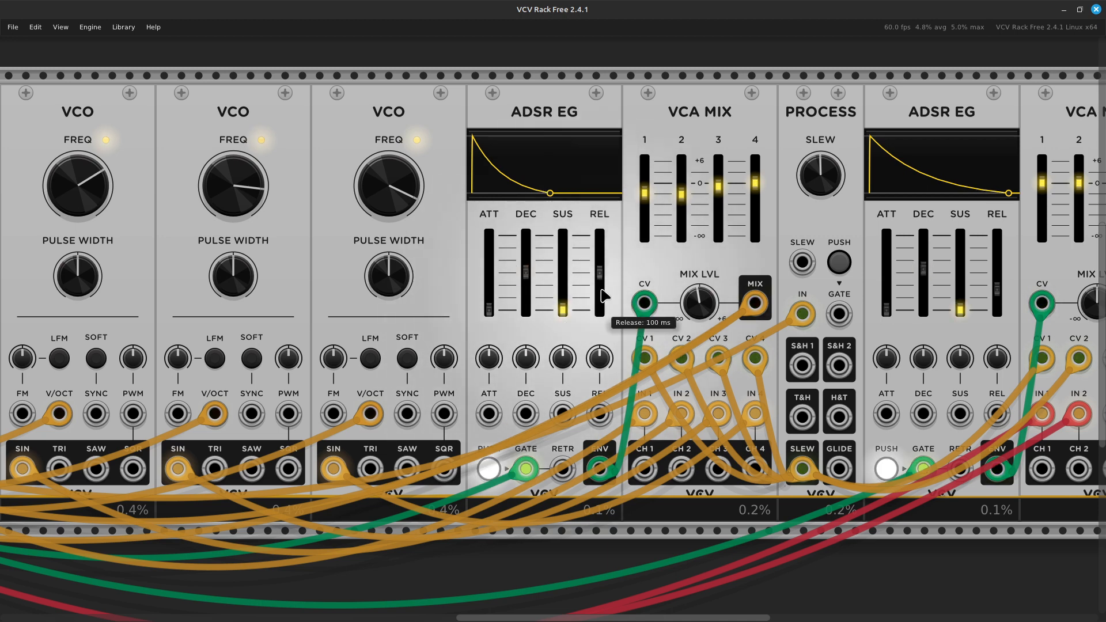
{"action": "mouse_move", "coordinate": [490, 303]}
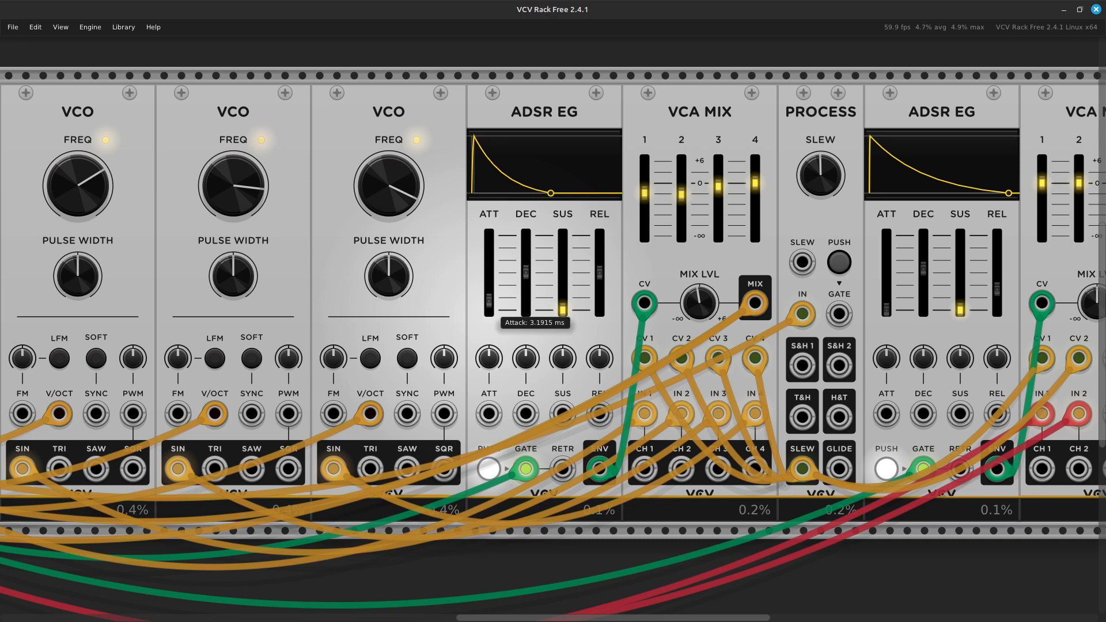
{"action": "left_click_drag", "start_coordinate": [491, 301], "coordinate": [490, 300]}
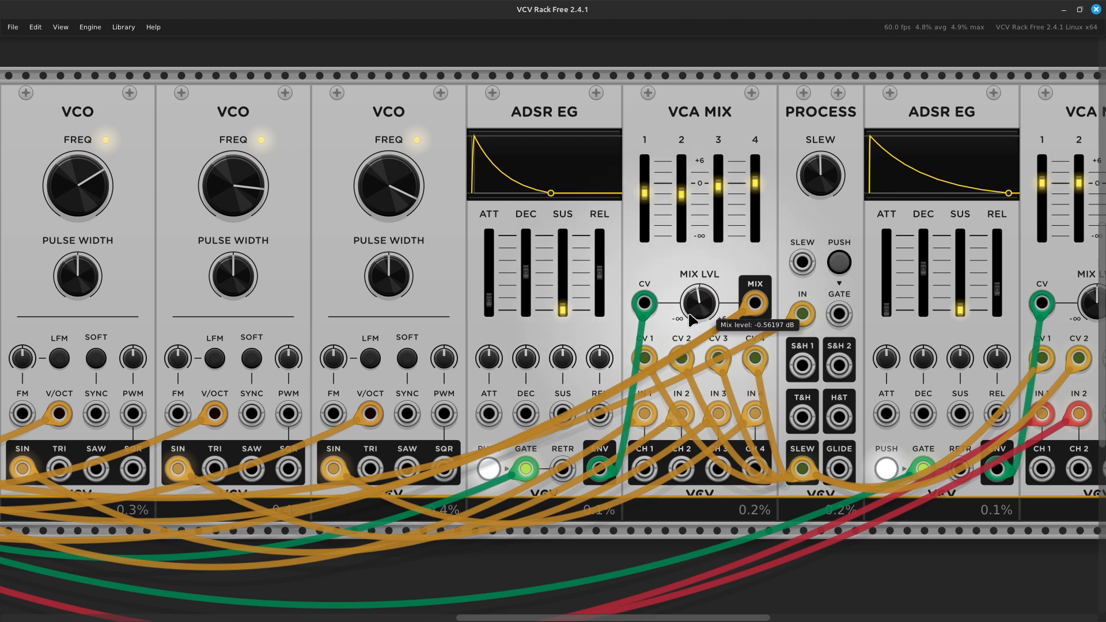
Lower the overall mix level on the modulators' VCA MIX
{"action": "left_click_drag", "start_coordinate": [699, 303], "coordinate": [699, 327]}
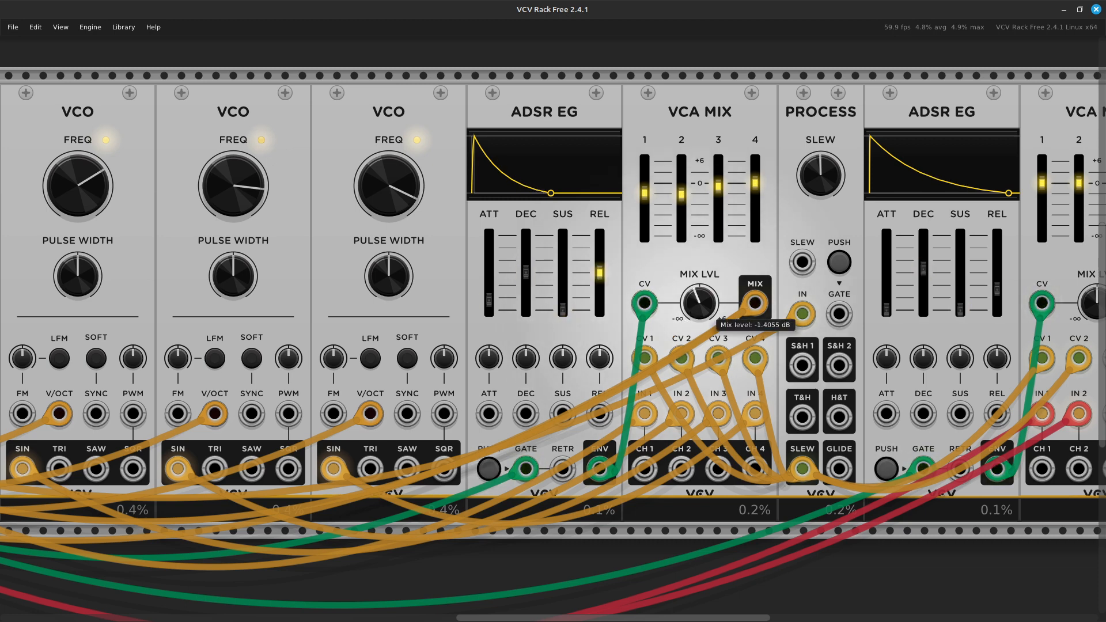
{"action": "left_click_drag", "start_coordinate": [699, 326], "coordinate": [691, 316]}
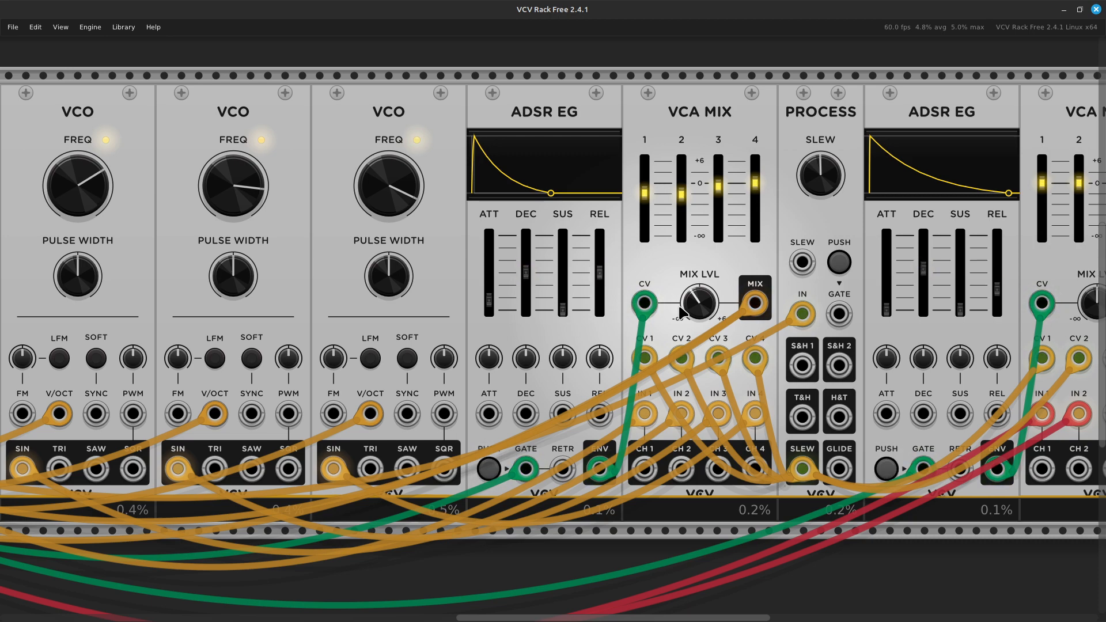
Slightly lengthen the decay of the carriers' ADSR EG and set the modulators' ADSR EG decay to about 198 ms
{"action": "scroll", "coordinate": [678, 290], "scroll_direction": "right", "scroll_amount": 10}
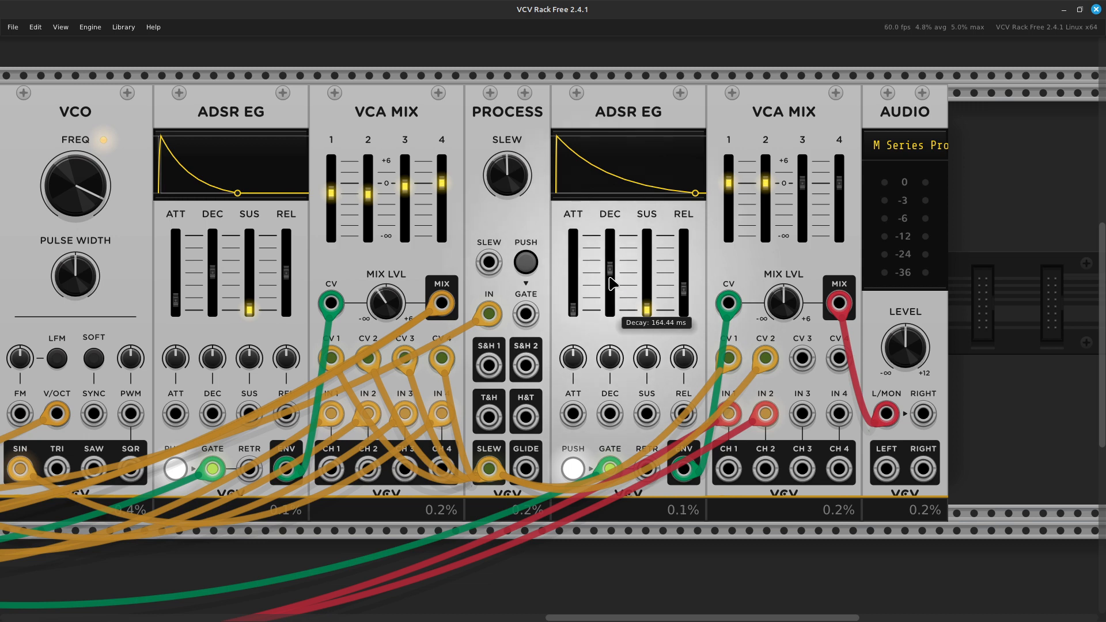
{"action": "left_click_drag", "start_coordinate": [612, 282], "coordinate": [612, 291]}
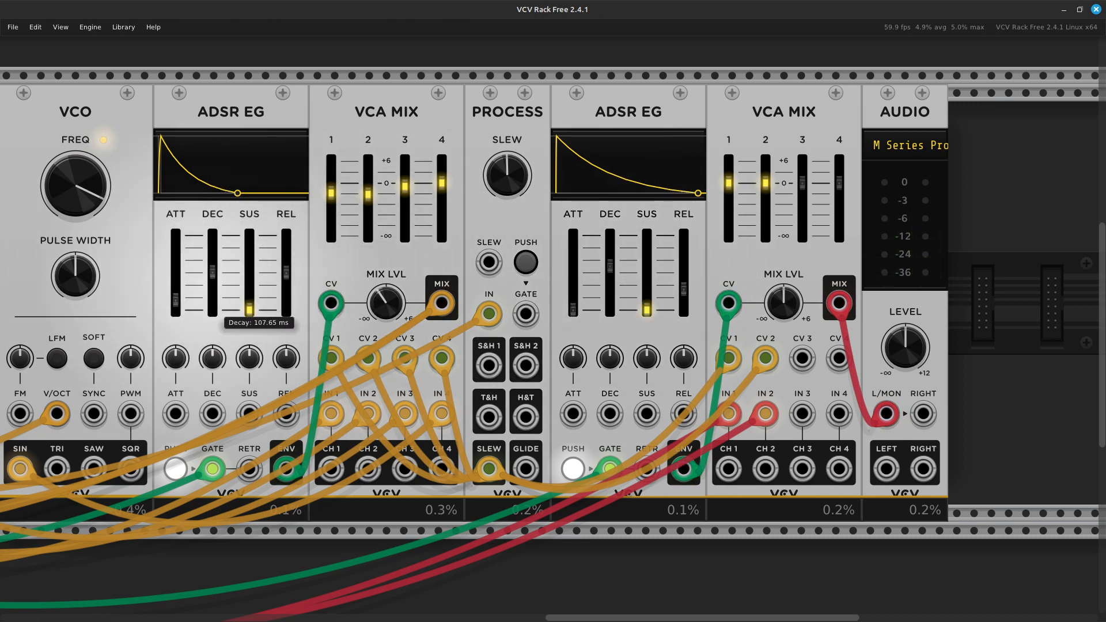
{"action": "left_click_drag", "start_coordinate": [212, 270], "coordinate": [213, 267]}
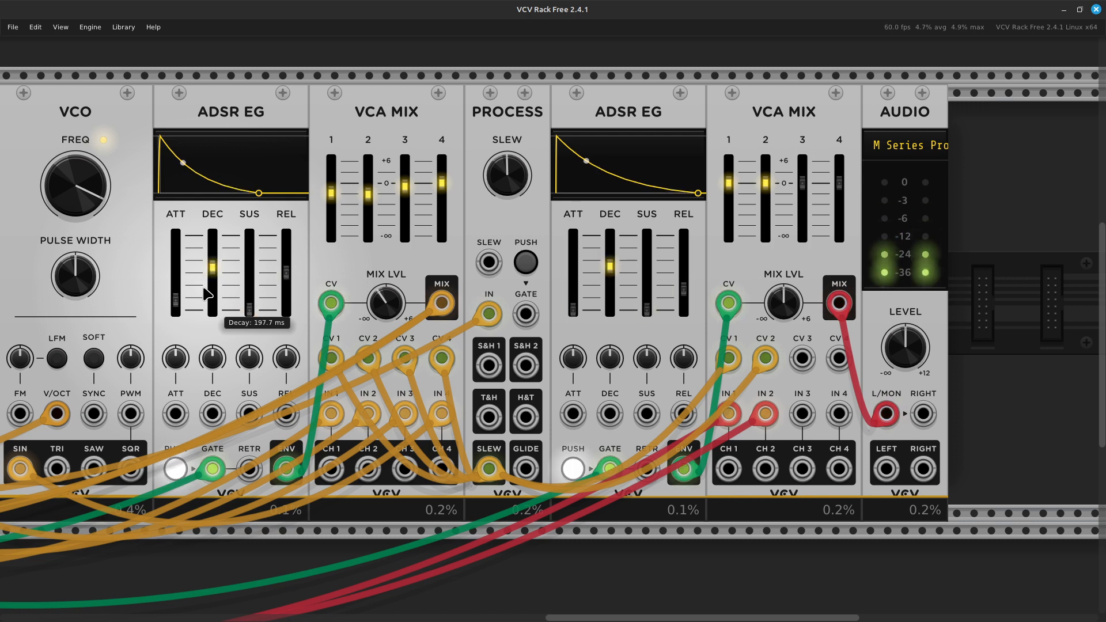
Lower the four channel levels on the modulators' VCA MIX, with channel 1 at about -8 dB and channel 3 at about -4.7 dB
{"action": "scroll", "coordinate": [206, 293], "scroll_direction": "left", "scroll_amount": 10}
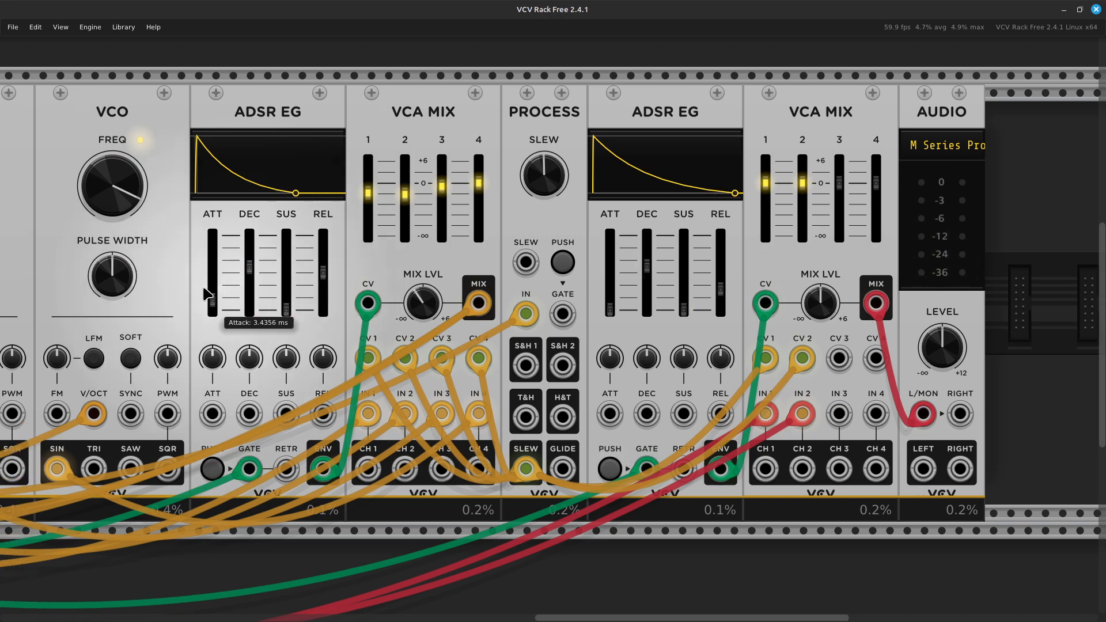
{"action": "scroll", "coordinate": [202, 284], "scroll_direction": "left", "scroll_amount": 11}
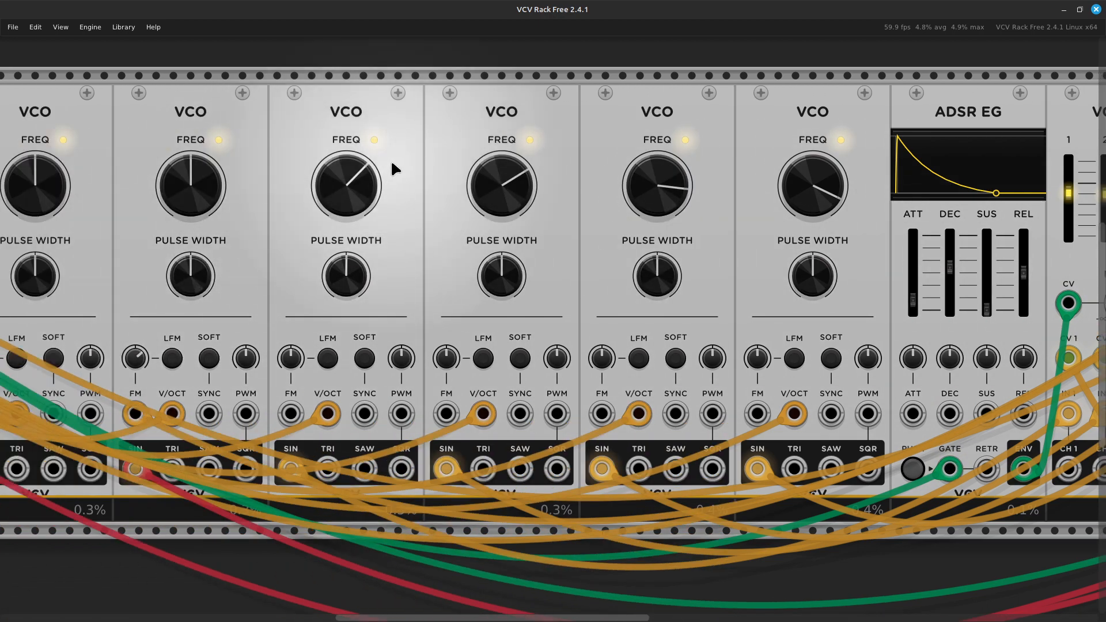
{"action": "scroll", "coordinate": [502, 173], "scroll_direction": "left", "scroll_amount": 4}
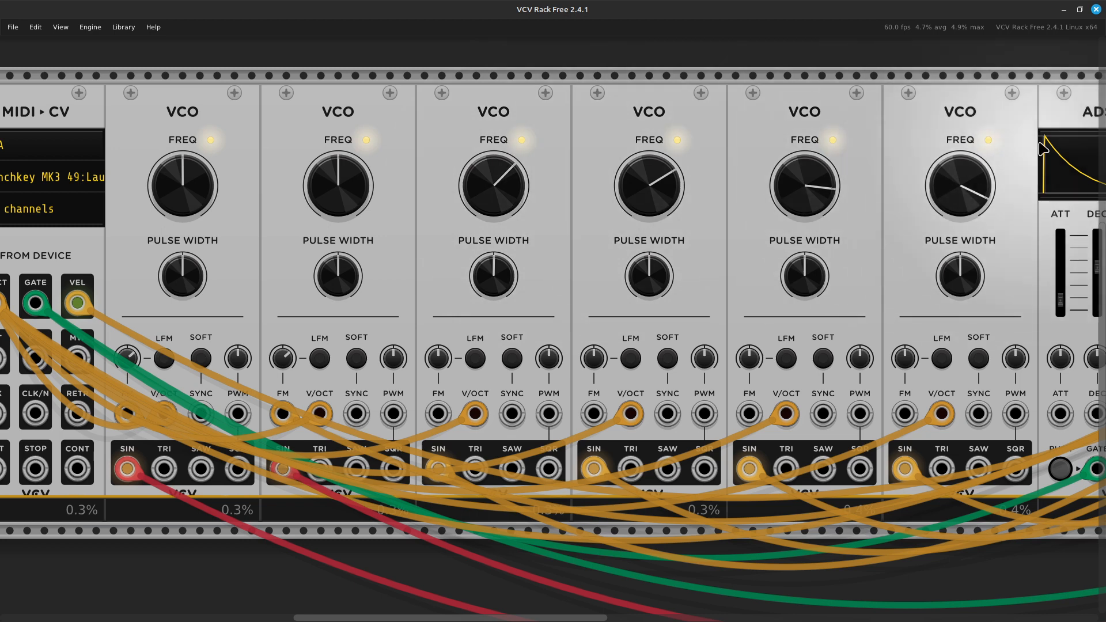
{"action": "scroll", "coordinate": [1100, 158], "scroll_direction": "right", "scroll_amount": 3}
{"action": "scroll", "coordinate": [955, 154], "scroll_direction": "right", "scroll_amount": 18}
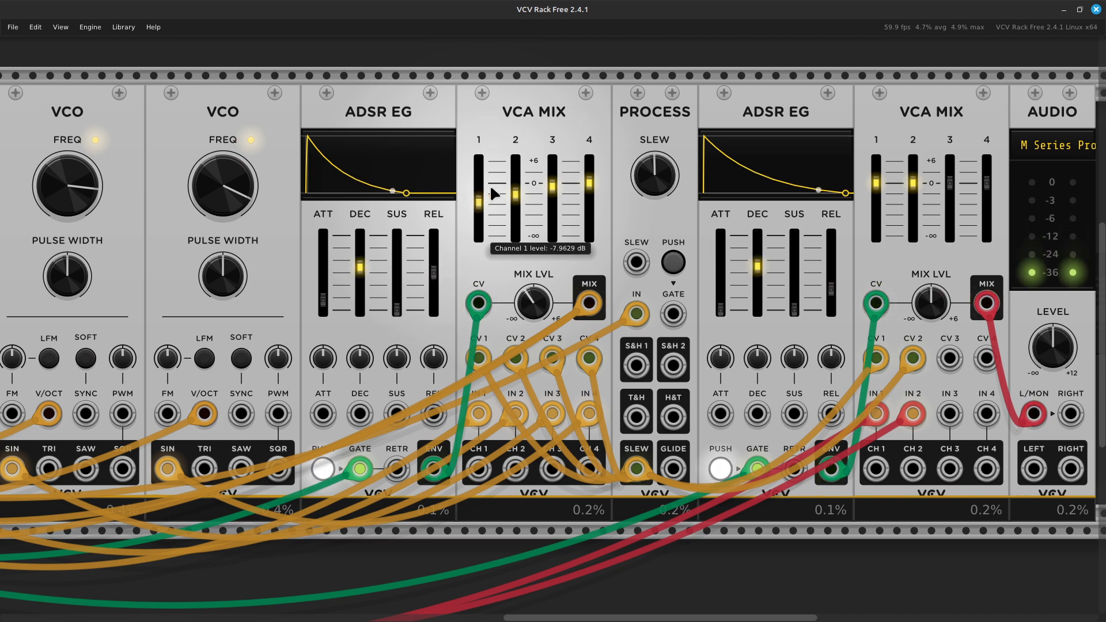
{"action": "left_click_drag", "start_coordinate": [529, 205], "coordinate": [529, 208]}
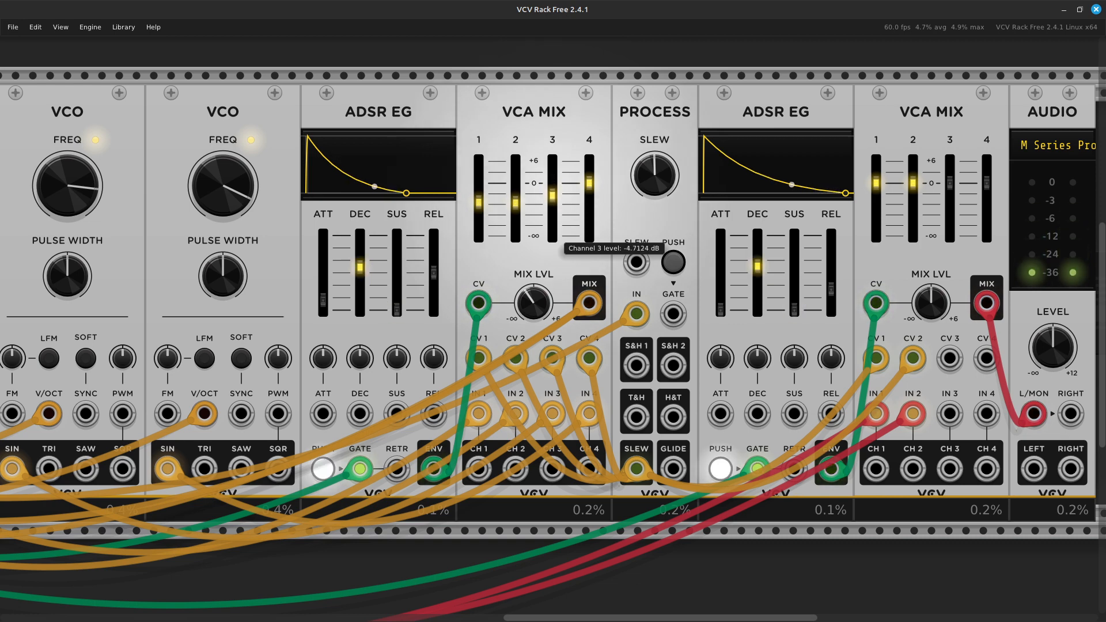
{"action": "left_click_drag", "start_coordinate": [588, 187], "coordinate": [588, 188]}
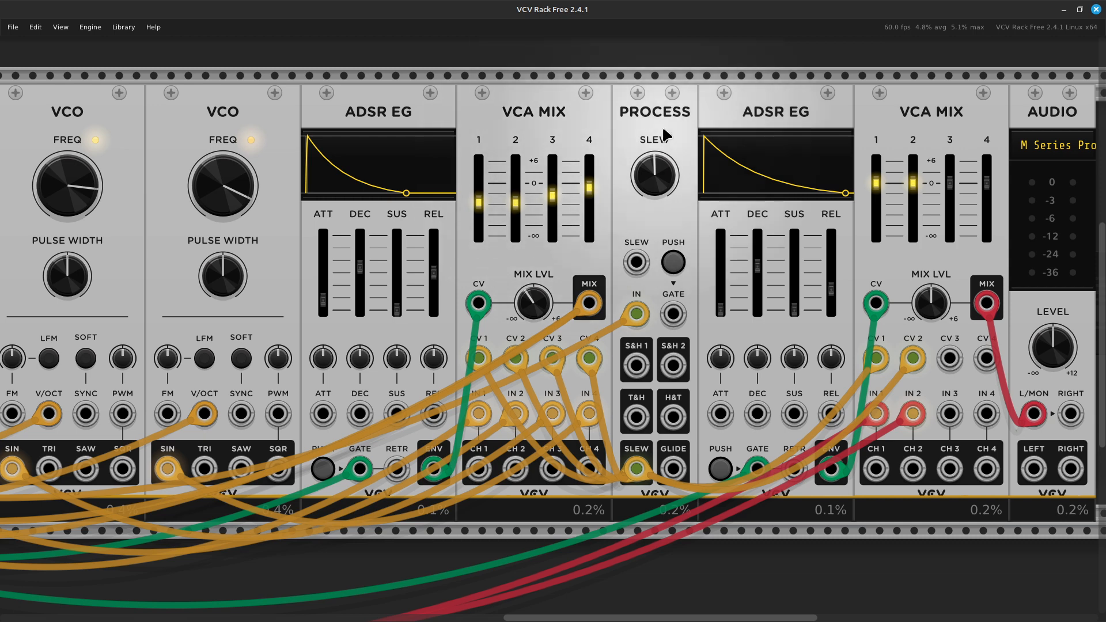
Lengthen the attack of the modulators' ADSR EG a little further
{"action": "scroll", "coordinate": [735, 162], "scroll_direction": "right", "scroll_amount": 4}
{"action": "scroll", "coordinate": [734, 161], "scroll_direction": "right", "scroll_amount": 3}
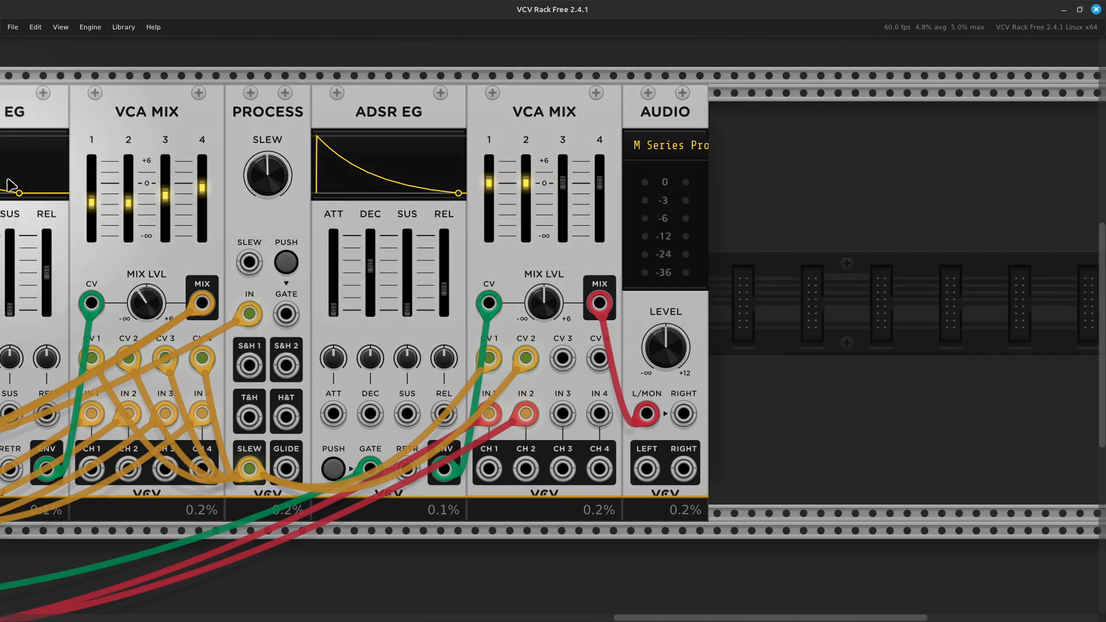
{"action": "scroll", "coordinate": [16, 189], "scroll_direction": "left", "scroll_amount": 11}
{"action": "scroll", "coordinate": [15, 189], "scroll_direction": "left", "scroll_amount": 5}
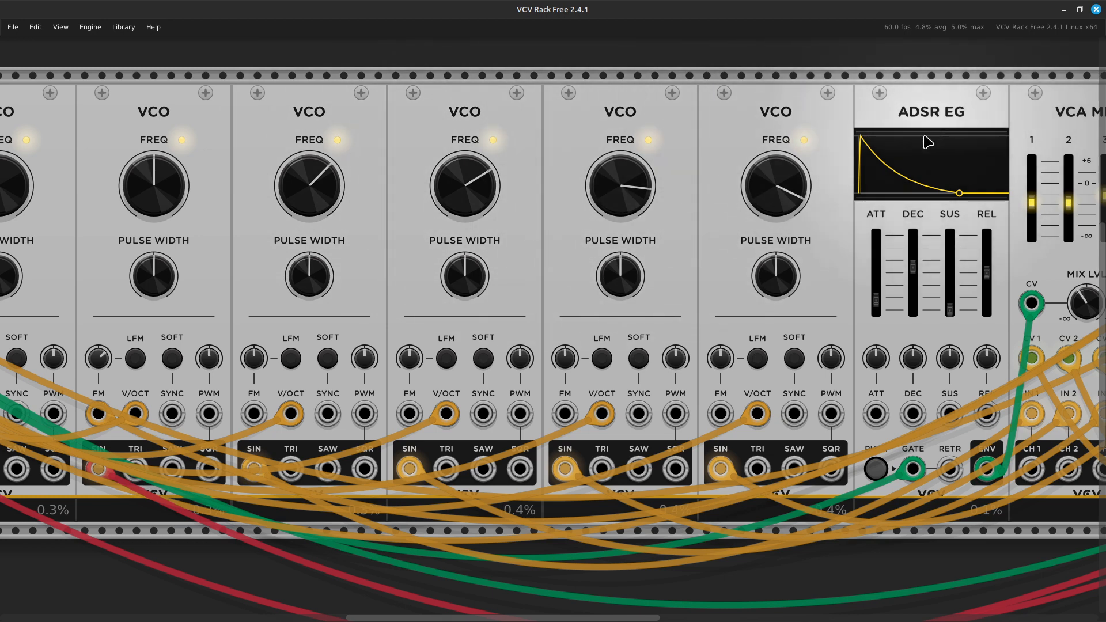
{"action": "scroll", "coordinate": [893, 148], "scroll_direction": "right", "scroll_amount": 4}
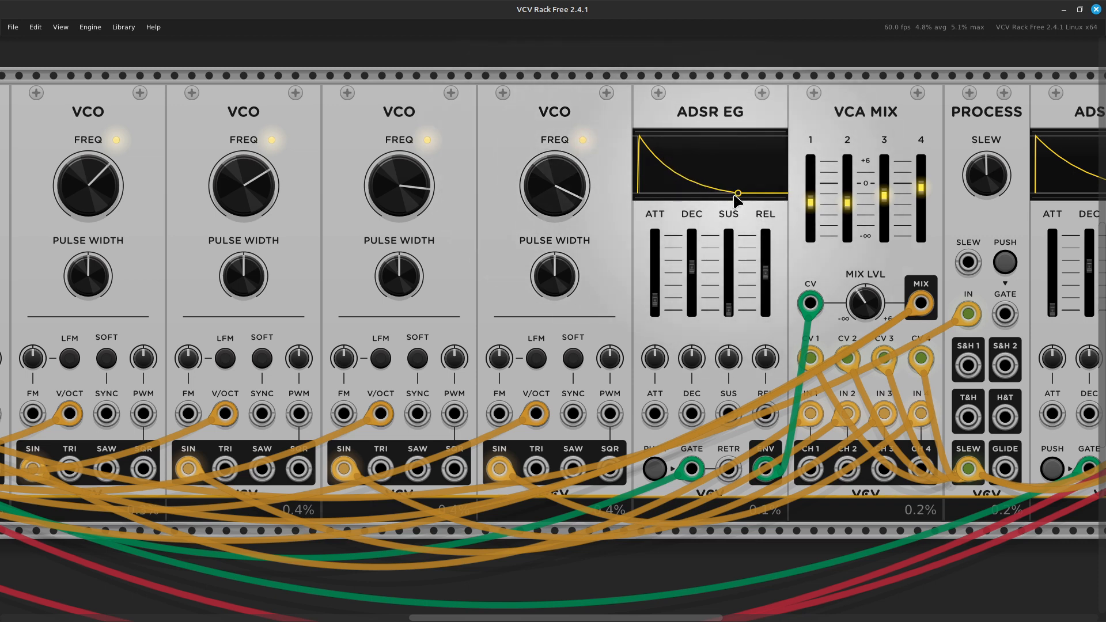
{"action": "scroll", "coordinate": [616, 139], "scroll_direction": "right", "scroll_amount": 5}
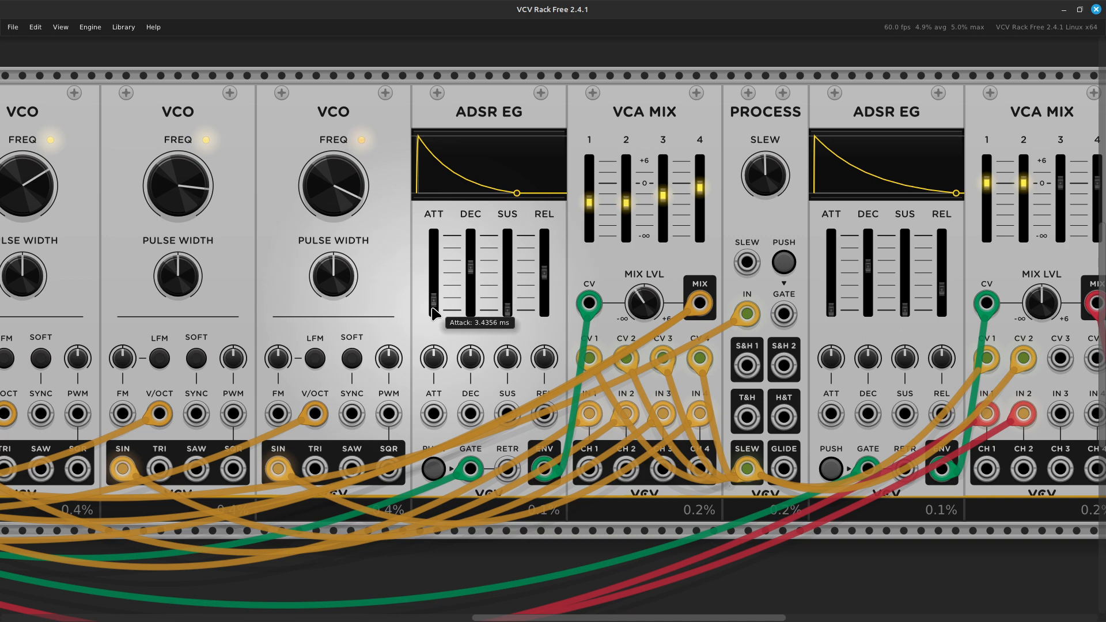
{"action": "left_click_drag", "start_coordinate": [434, 312], "coordinate": [433, 300]}
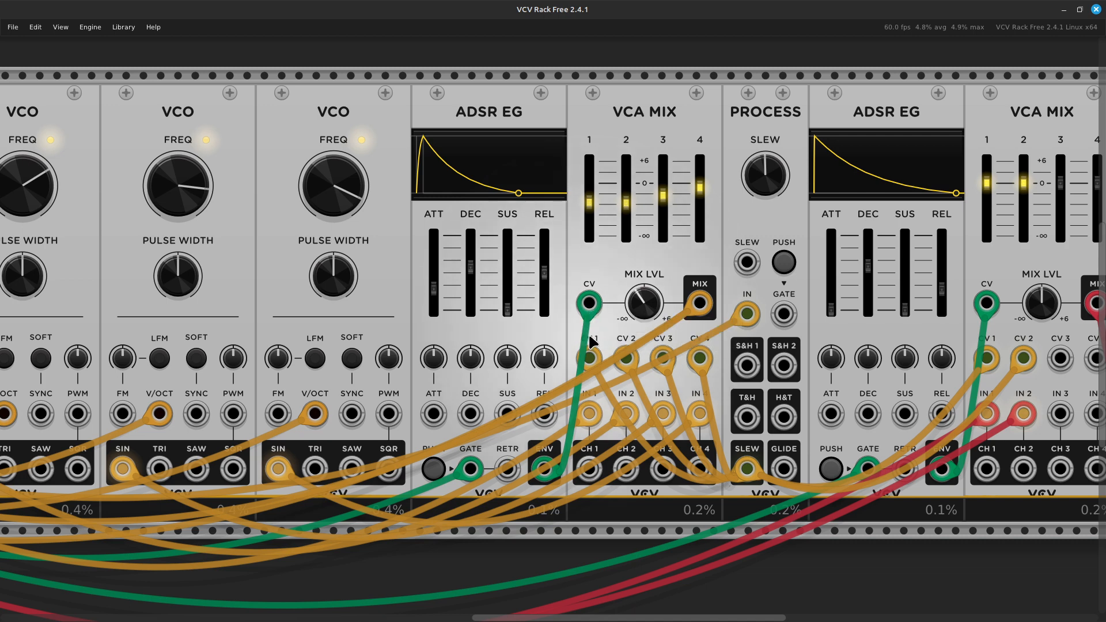
Replace the envelope cable on the modulators' VCA MIX mix CV input with the Process Slew cable from channel 4's CV input
{"action": "left_click_drag", "start_coordinate": [592, 298], "coordinate": [577, 334]}
{"action": "left_click_drag", "start_coordinate": [548, 463], "coordinate": [607, 530]}
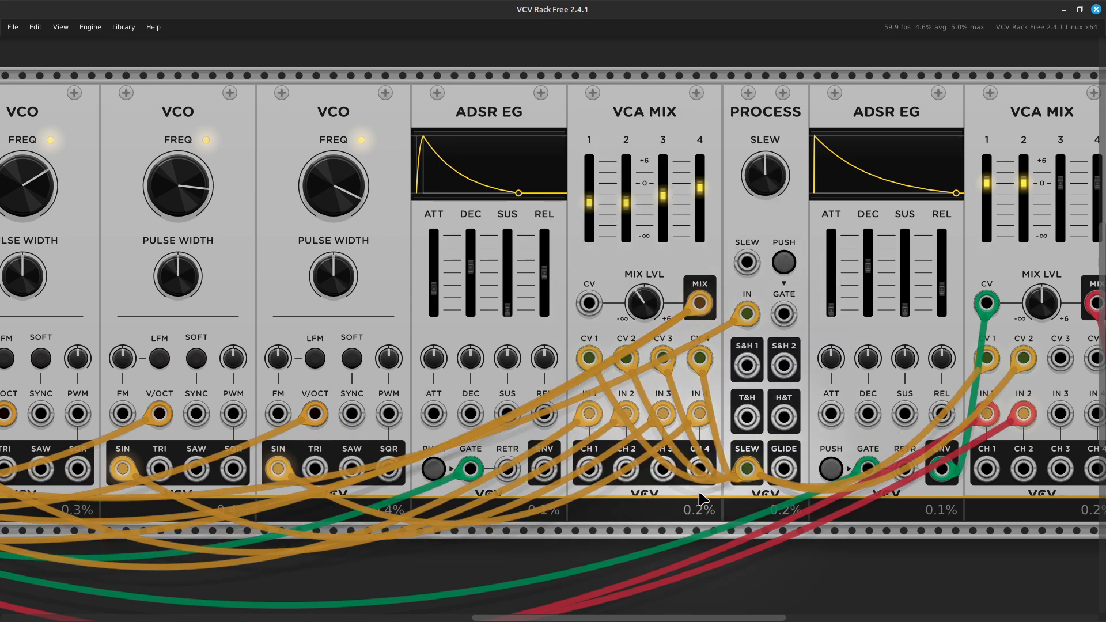
{"action": "left_click_drag", "start_coordinate": [704, 470], "coordinate": [688, 427]}
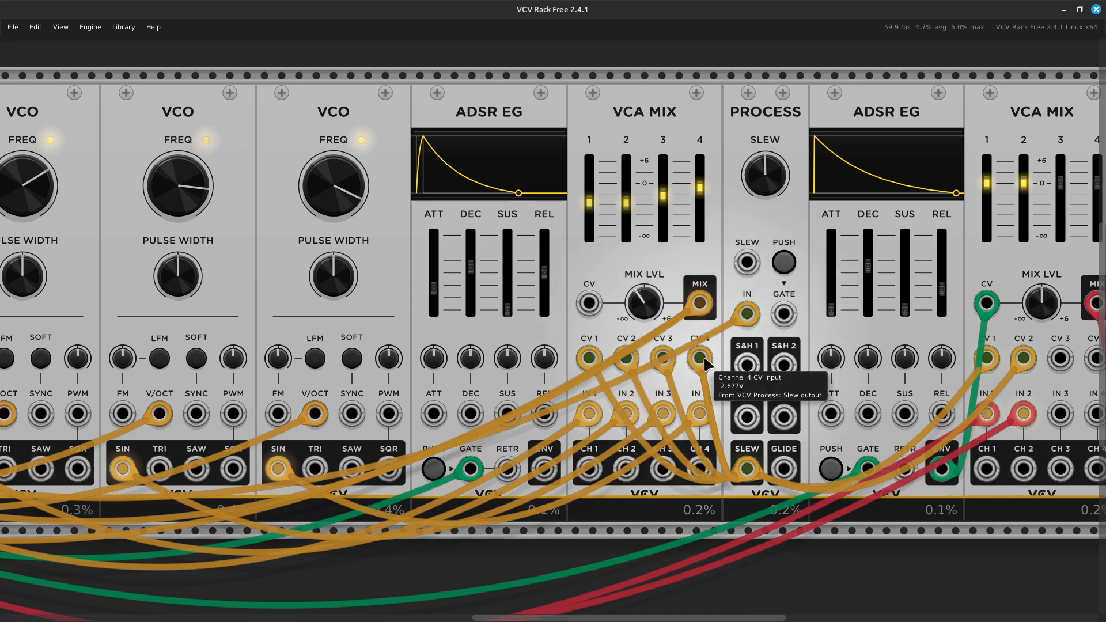
{"action": "left_click_drag", "start_coordinate": [703, 362], "coordinate": [591, 301]}
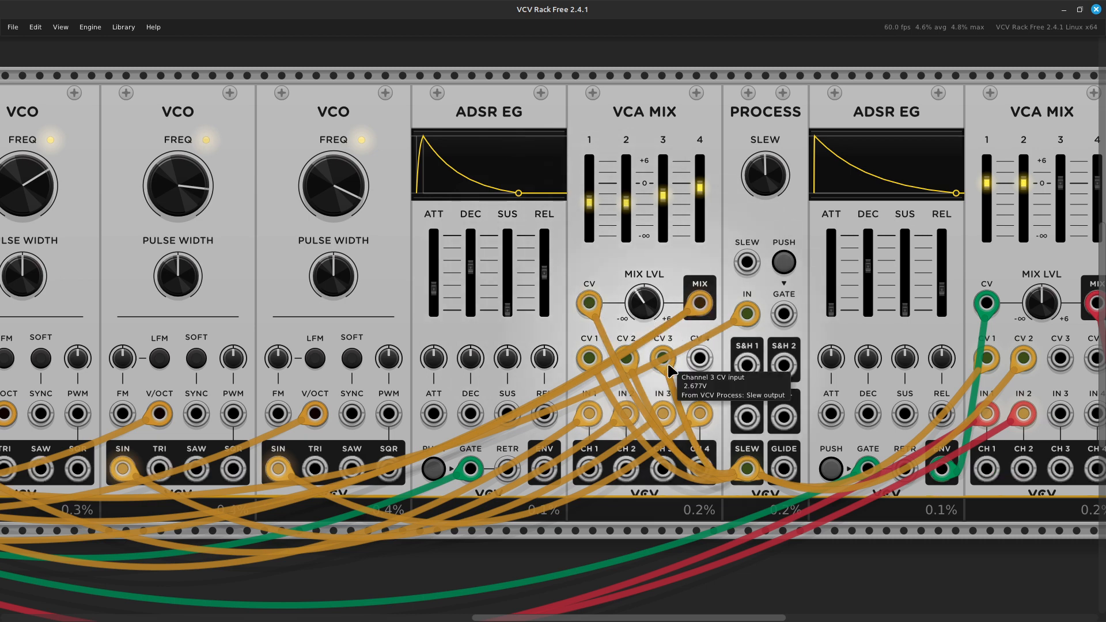
Remove the Slew cables from the modulators' VCA MIX CV 1 to CV 3 inputs and patch the ADSR EG's ENV output into CV 1 in green
{"action": "left_click_drag", "start_coordinate": [664, 358], "coordinate": [622, 519]}
{"action": "left_click_drag", "start_coordinate": [588, 357], "coordinate": [598, 524]}
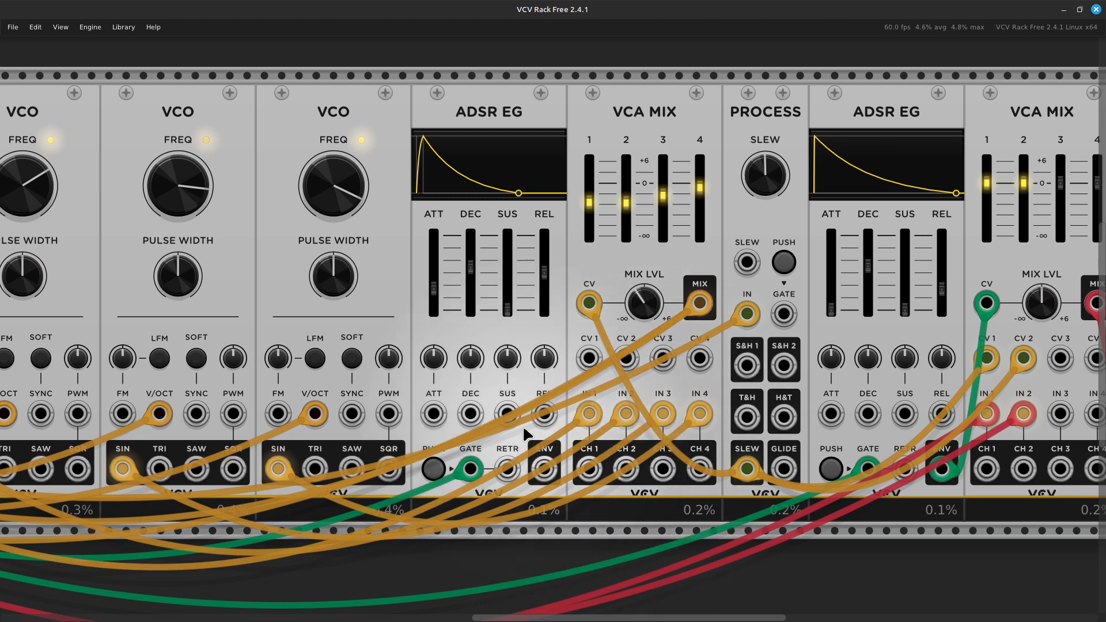
{"action": "right_click", "coordinate": [544, 481]}
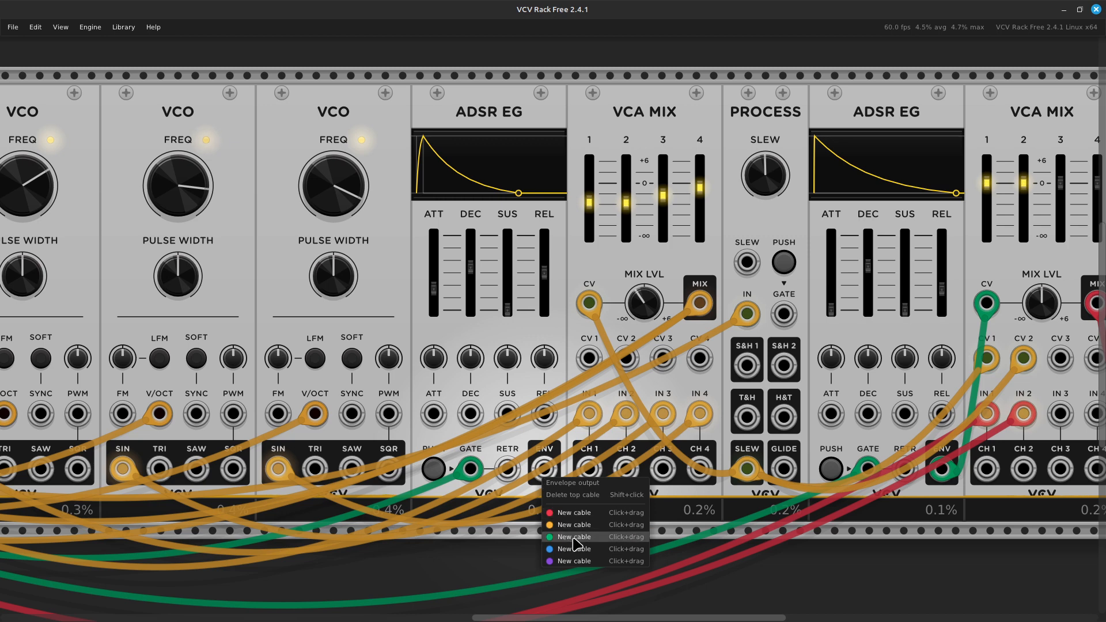
{"action": "left_click_drag", "start_coordinate": [574, 541], "coordinate": [602, 362]}
Move the modulators' ADSR EG directly after the first modulator VCO
{"action": "scroll", "coordinate": [563, 279], "scroll_direction": "left", "scroll_amount": 10}
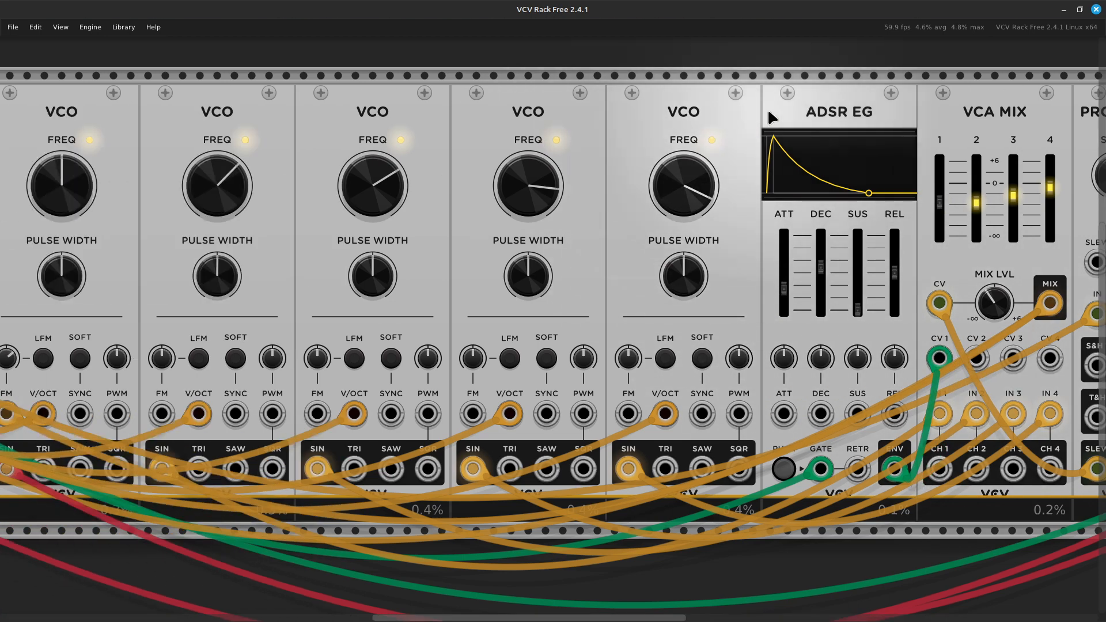
{"action": "left_click_drag", "start_coordinate": [803, 114], "coordinate": [345, 104]}
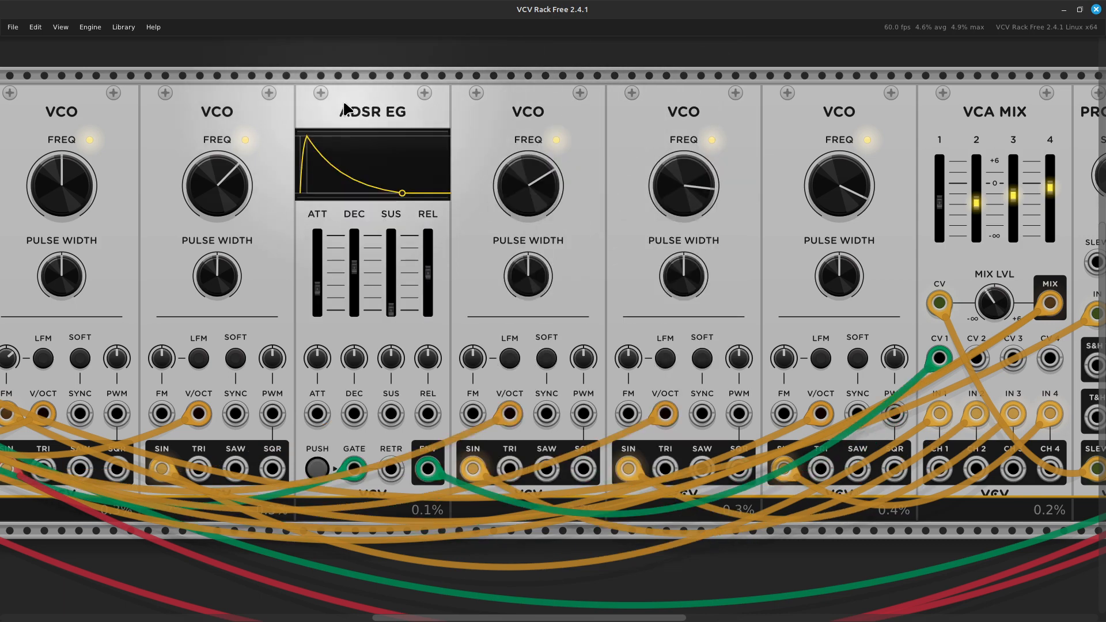
Duplicate the first modulator's ADSR EG and place the copy in the empty row above the modulator VCOs
{"action": "scroll", "coordinate": [341, 105], "scroll_direction": "right", "scroll_amount": 10}
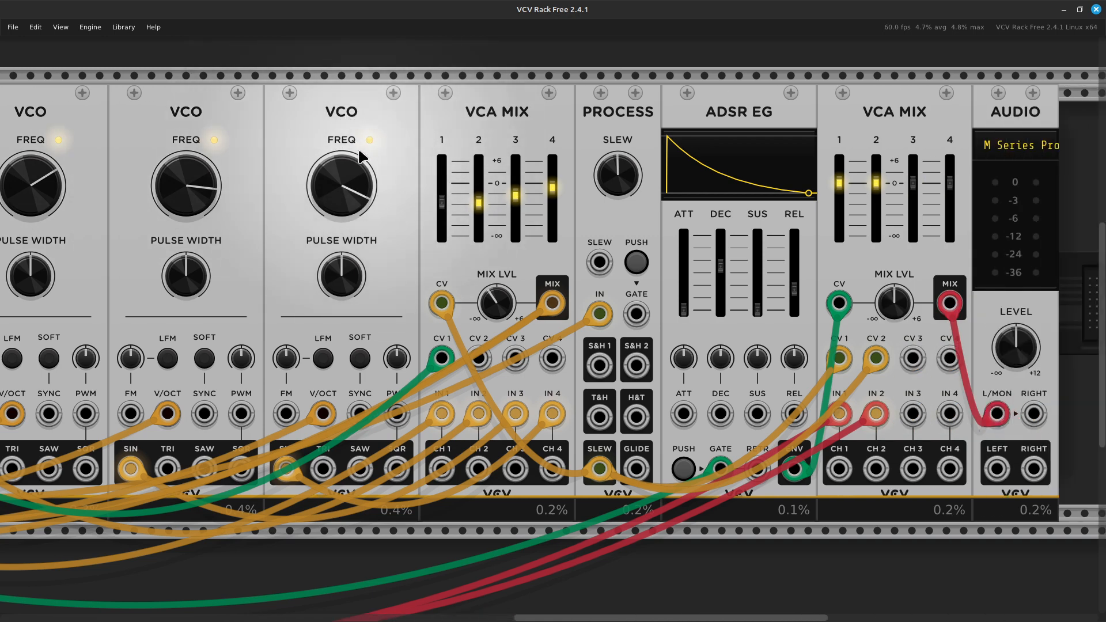
{"action": "scroll", "coordinate": [357, 155], "scroll_direction": "left", "scroll_amount": 2}
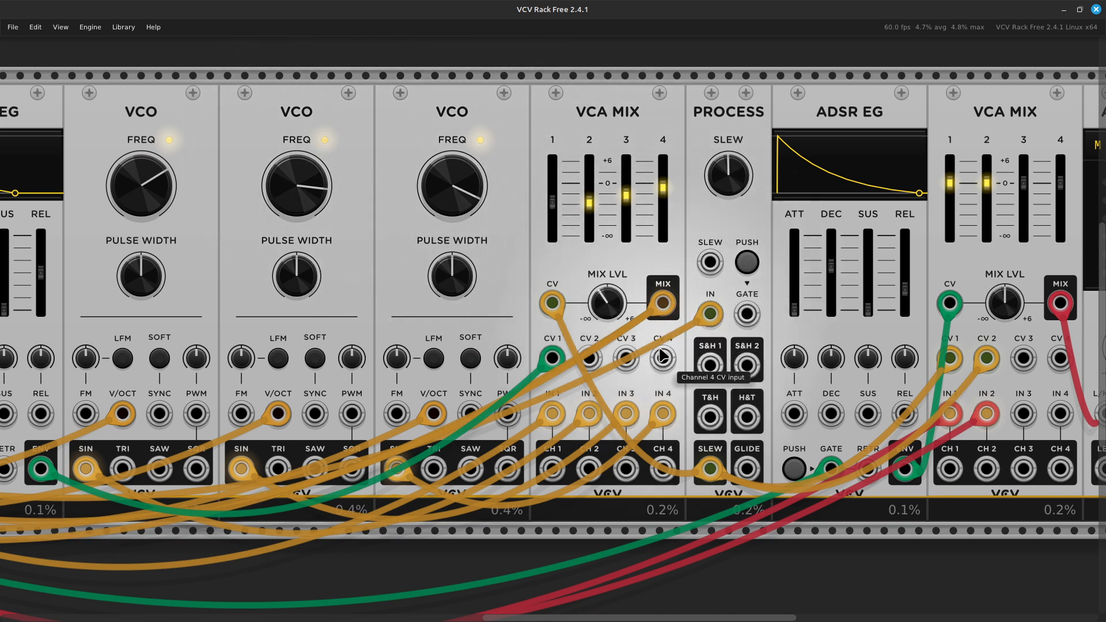
{"action": "scroll", "coordinate": [602, 354], "scroll_direction": "right", "scroll_amount": 4}
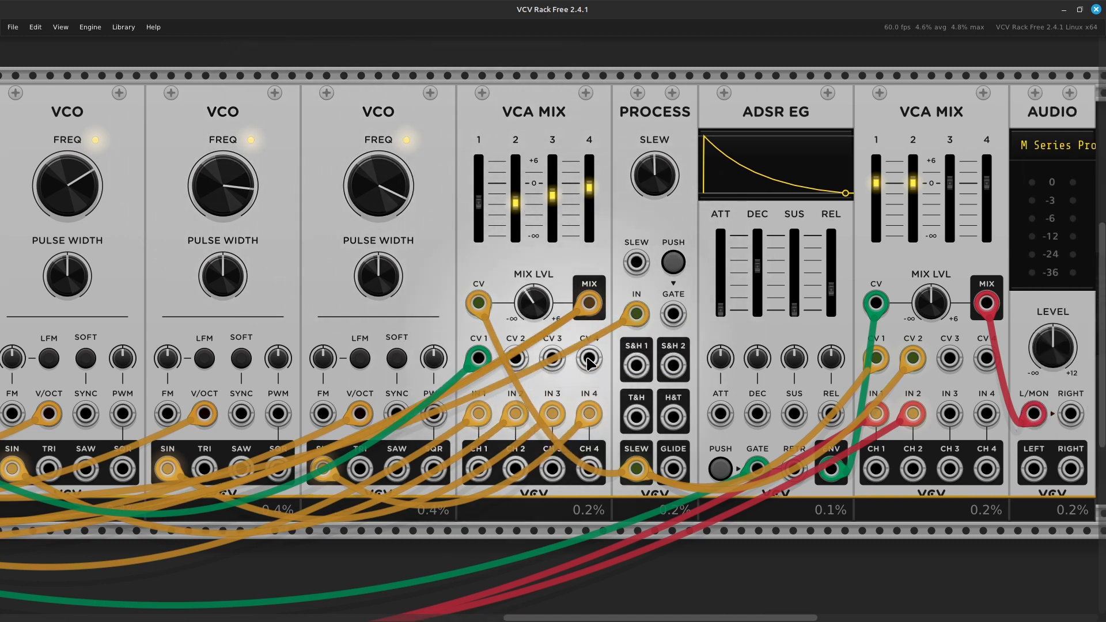
{"action": "scroll", "coordinate": [576, 346], "scroll_direction": "left", "scroll_amount": 9}
{"action": "scroll", "coordinate": [554, 338], "scroll_direction": "left", "scroll_amount": 1}
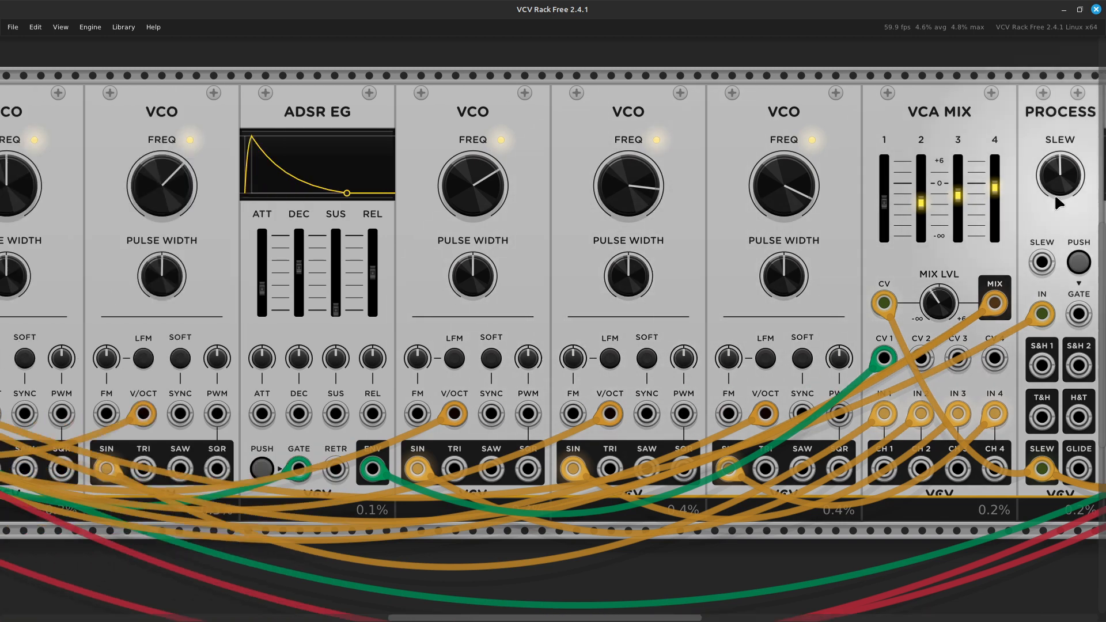
{"action": "scroll", "coordinate": [595, 142], "scroll_direction": "right", "scroll_amount": 2}
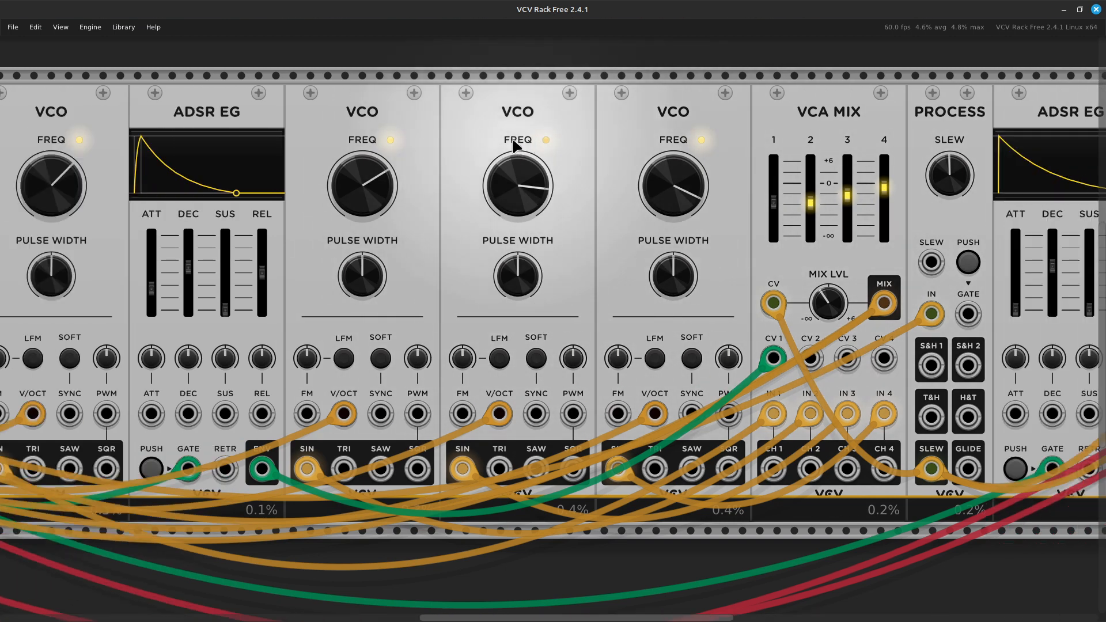
{"action": "left_click", "coordinate": [213, 119]}
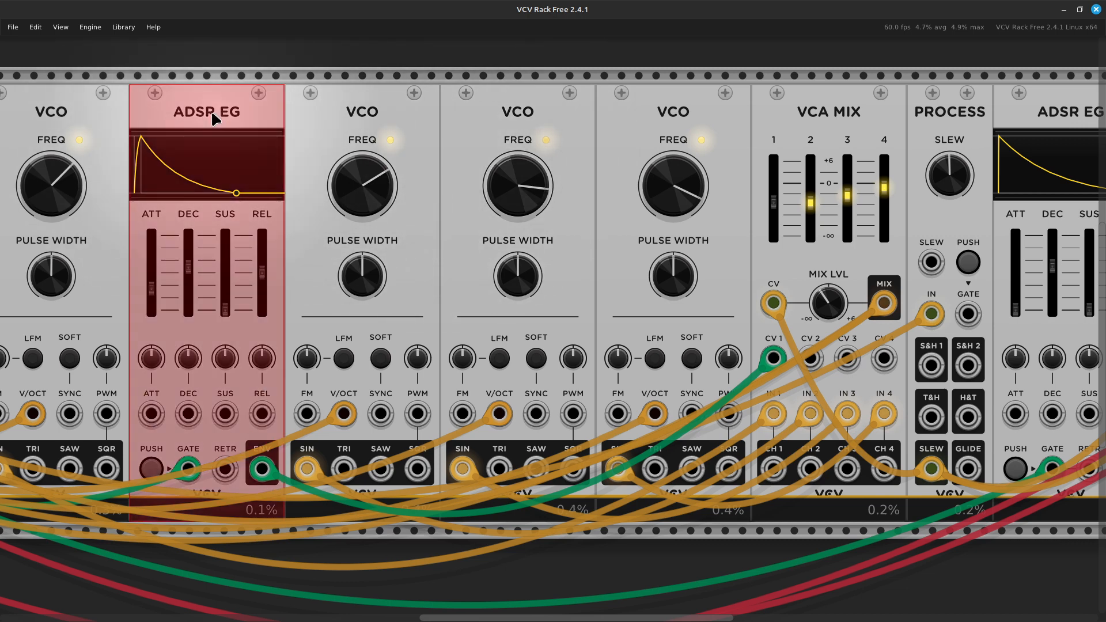
{"action": "left_click", "coordinate": [464, 103]}
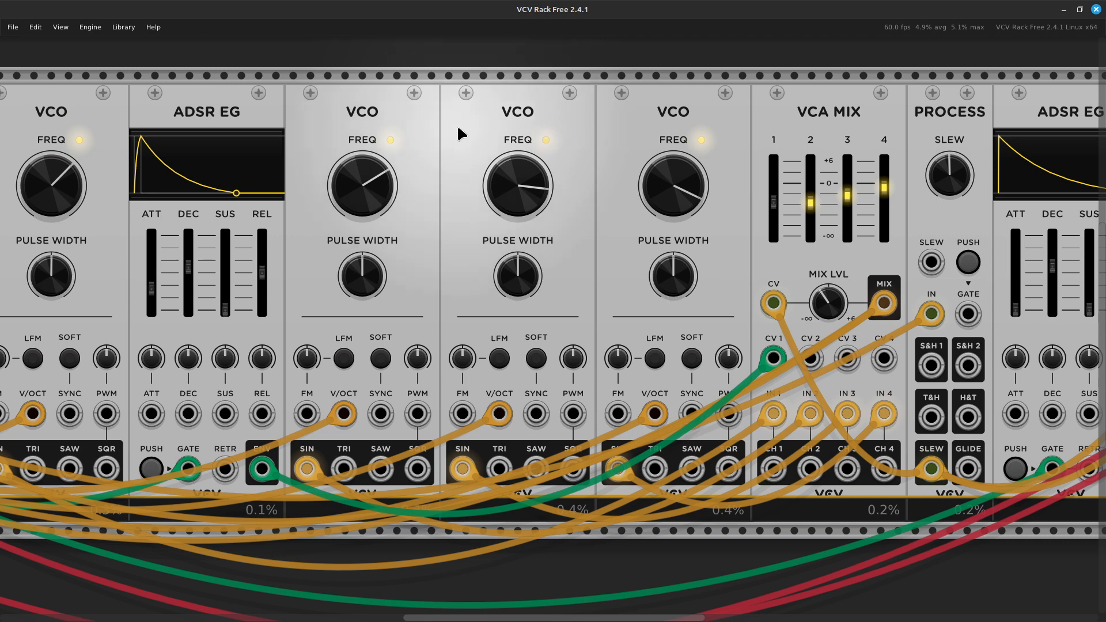
{"action": "scroll", "coordinate": [457, 123], "scroll_direction": "up", "scroll_amount": 3}
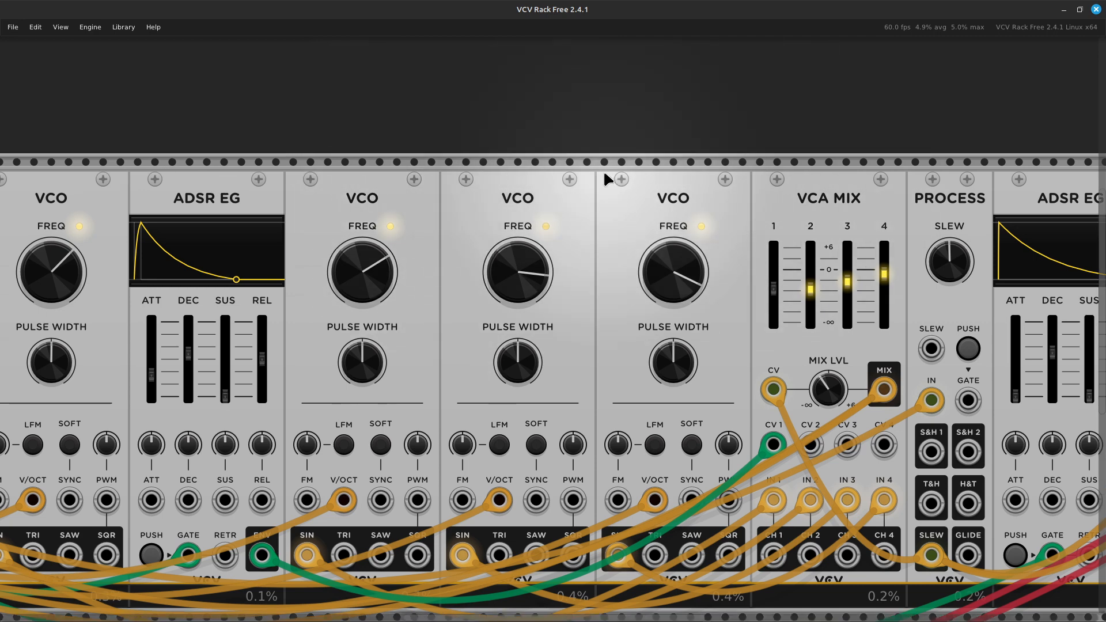
{"action": "key", "text": "F4"}
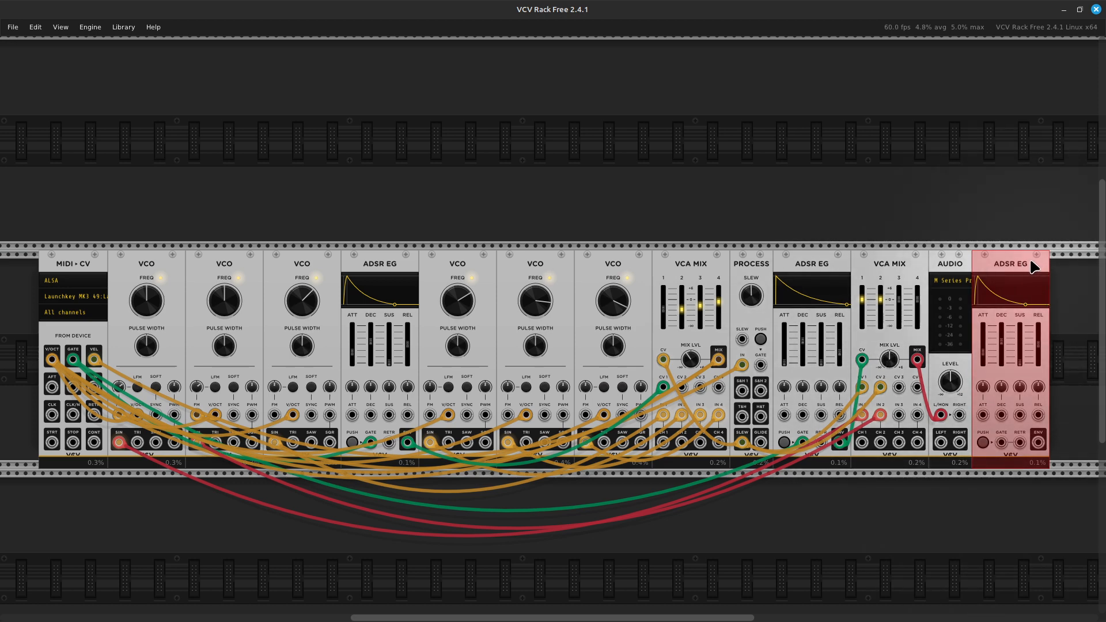
{"action": "left_click_drag", "start_coordinate": [1035, 266], "coordinate": [487, 162]}
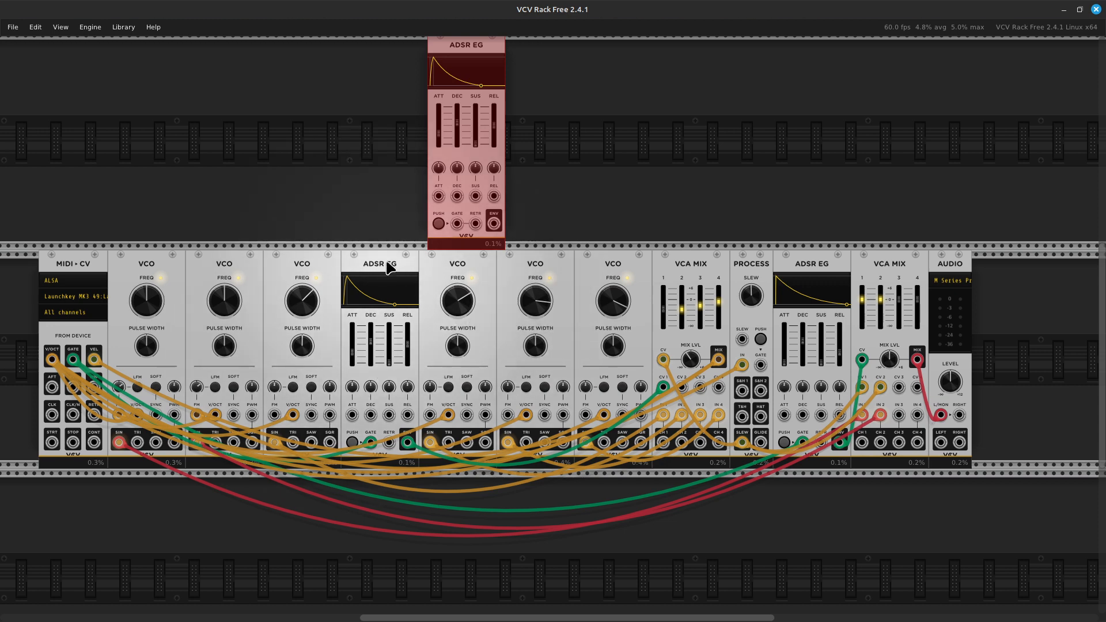
Try the first modulator's ADSR EG in front of its VCO, and return it to its place after that VCO
{"action": "left_click_drag", "start_coordinate": [357, 266], "coordinate": [282, 266]}
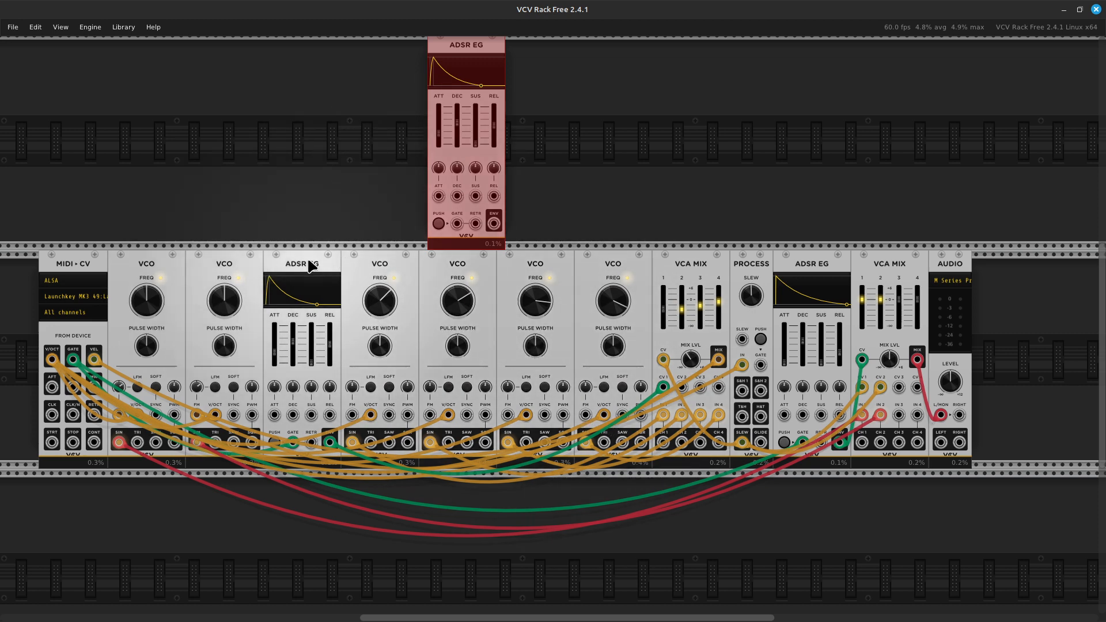
{"action": "left_click_drag", "start_coordinate": [311, 265], "coordinate": [359, 263]}
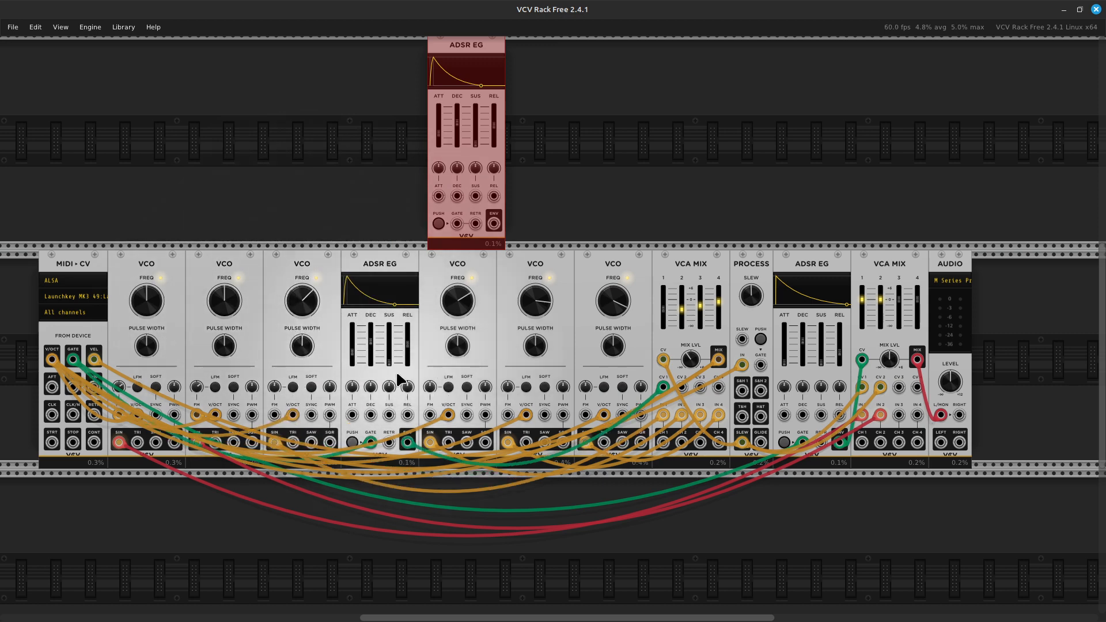
Shift the modules from the third modulator VCO through AUDIO along the row and place the spare ADSR EG directly after the second modulator VCO
{"action": "left_click", "coordinate": [564, 270], "text": "shift"}
{"action": "left_click", "coordinate": [614, 267], "text": "shift"}
{"action": "left_click", "coordinate": [694, 268], "text": "shift"}
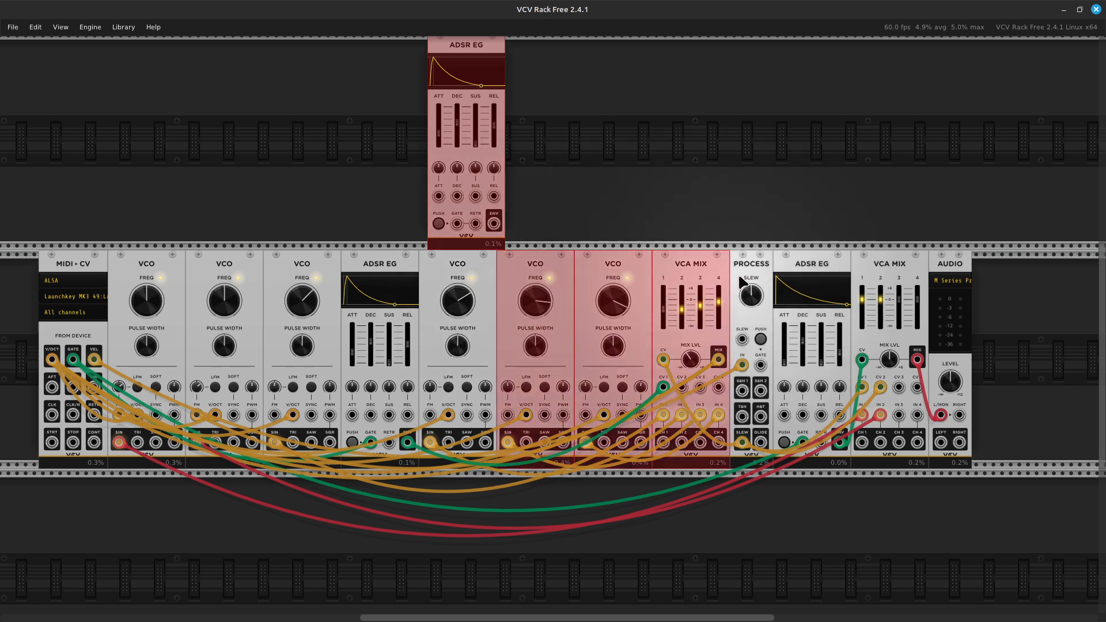
{"action": "left_click", "coordinate": [744, 281], "text": "shift"}
{"action": "left_click", "coordinate": [789, 275], "text": "shift"}
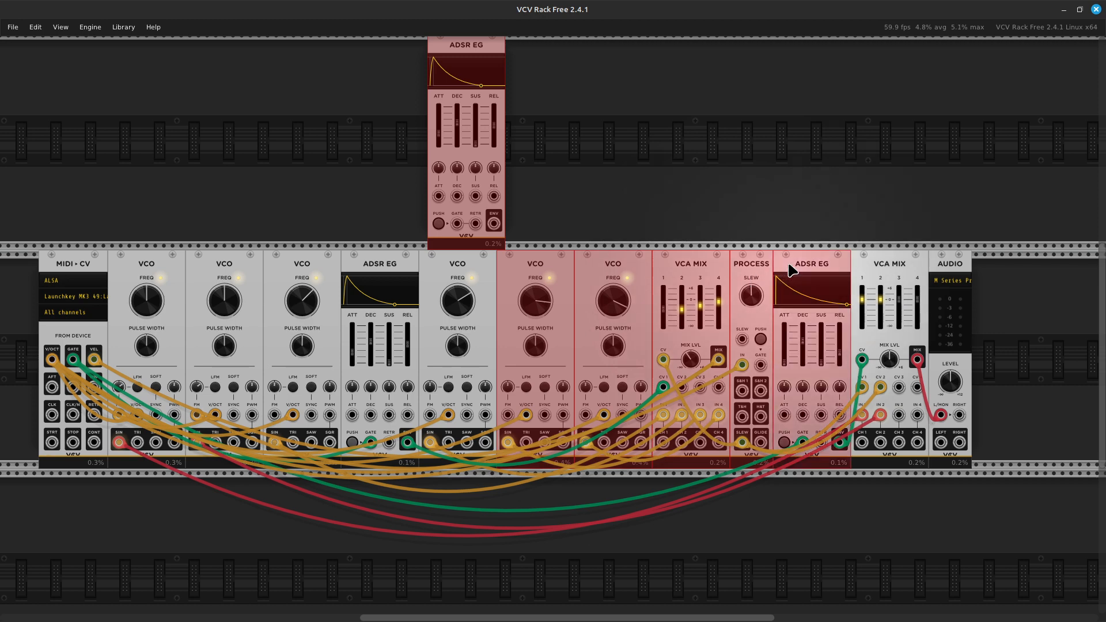
{"action": "left_click", "coordinate": [859, 254], "text": "shift"}
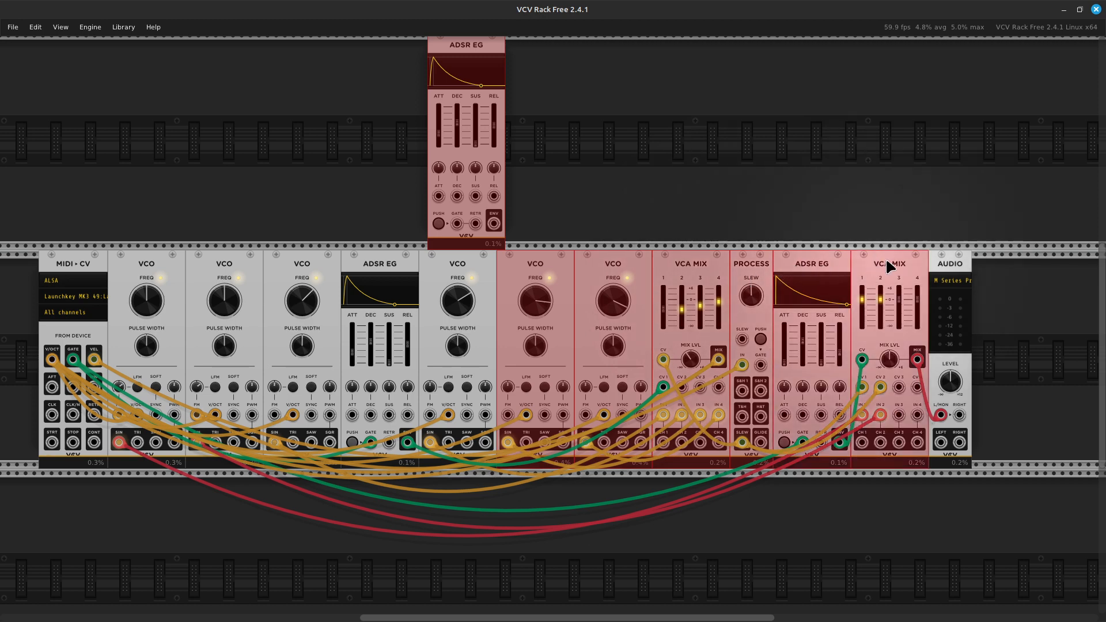
{"action": "left_click", "coordinate": [955, 263], "text": "shift"}
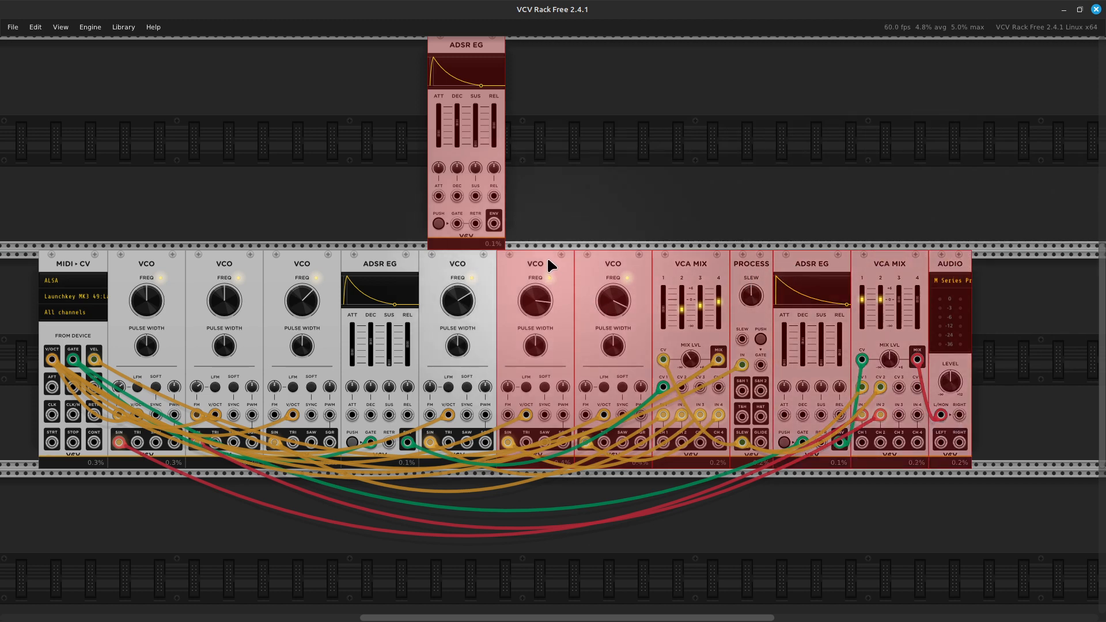
{"action": "left_click_drag", "start_coordinate": [547, 260], "coordinate": [614, 268]}
{"action": "left_click", "coordinate": [612, 178]}
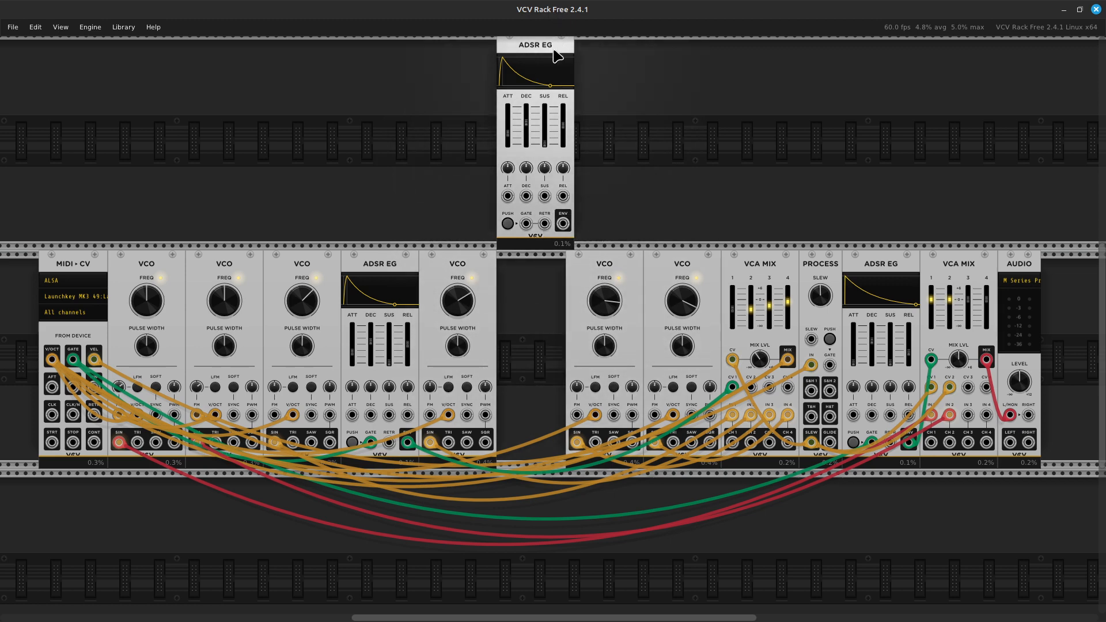
{"action": "left_click_drag", "start_coordinate": [557, 56], "coordinate": [557, 270]}
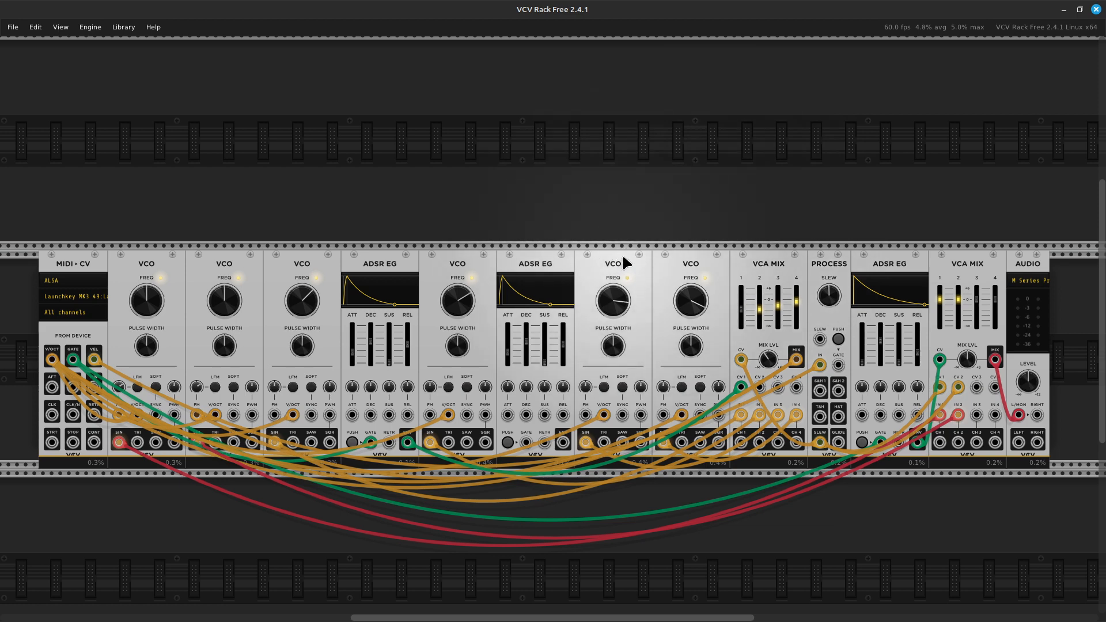
Move the modules from the third modulator VCO through AUDIO further along the row, leaving a two-module gap after the second modulator's ADSR EG
{"action": "left_click", "coordinate": [680, 260], "text": "shift"}
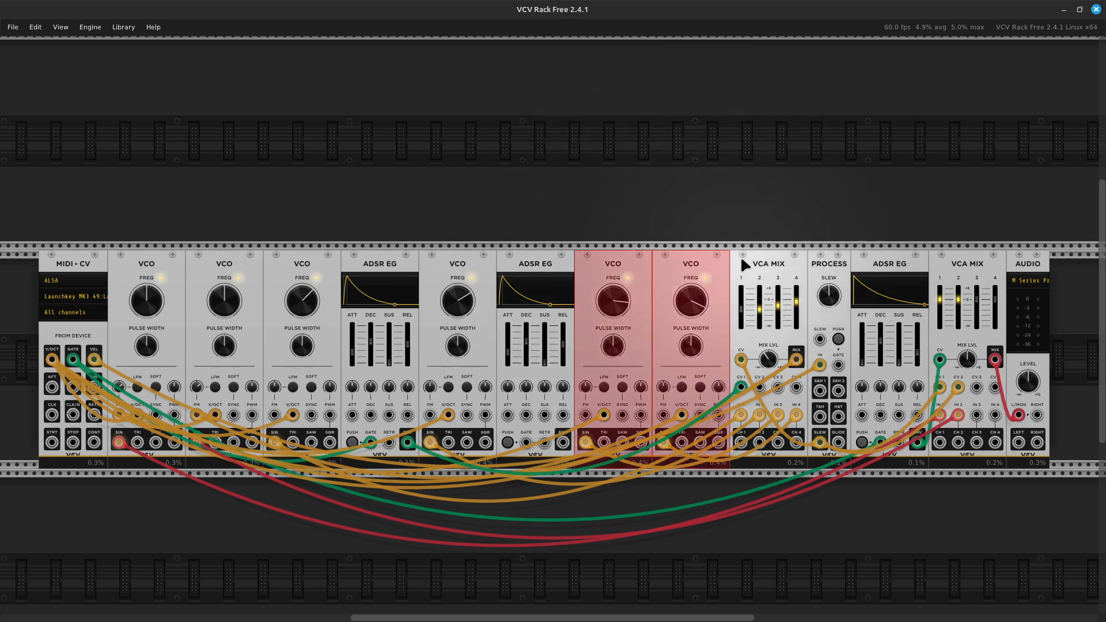
{"action": "left_click", "coordinate": [766, 259], "text": "shift"}
{"action": "left_click", "coordinate": [809, 263], "text": "shift"}
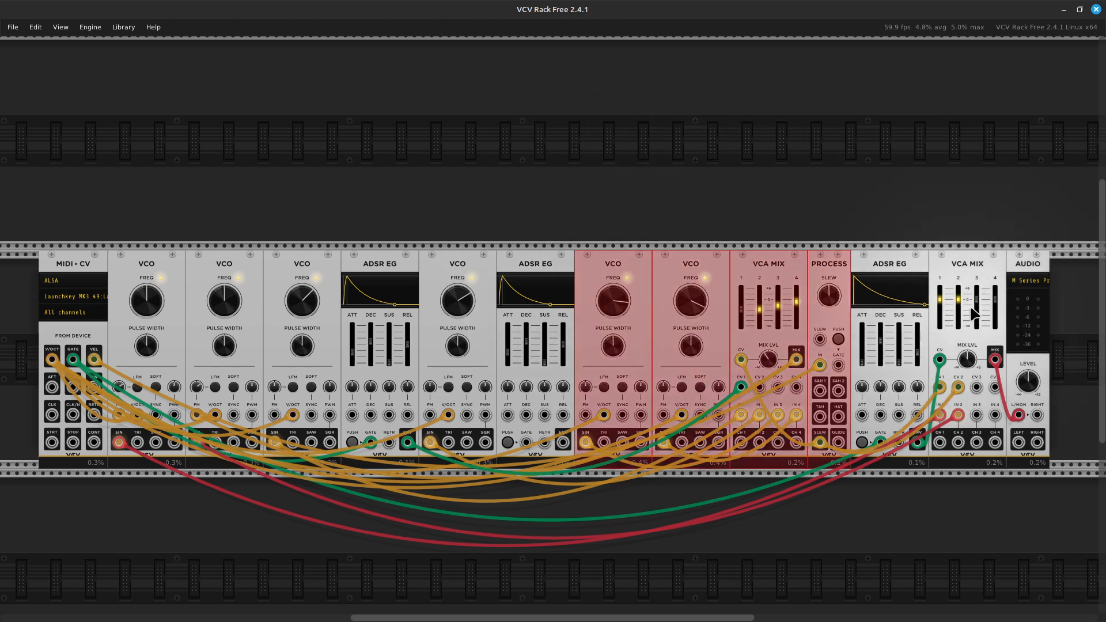
{"action": "left_click", "coordinate": [901, 292], "text": "shift"}
{"action": "left_click", "coordinate": [968, 264], "text": "shift"}
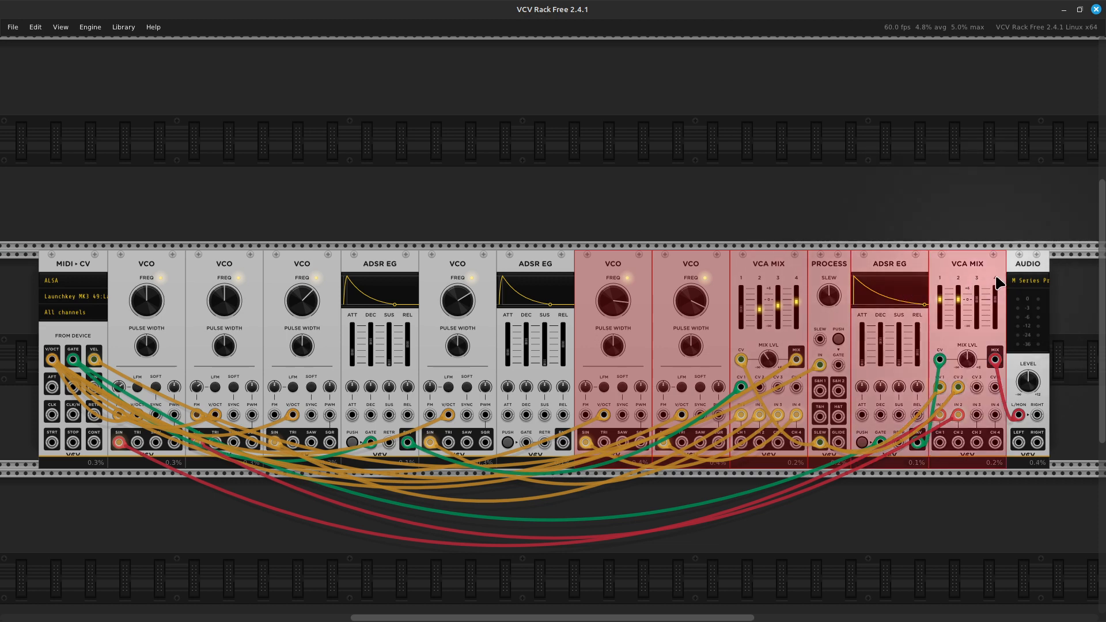
{"action": "left_click", "coordinate": [1028, 264], "text": "shift"}
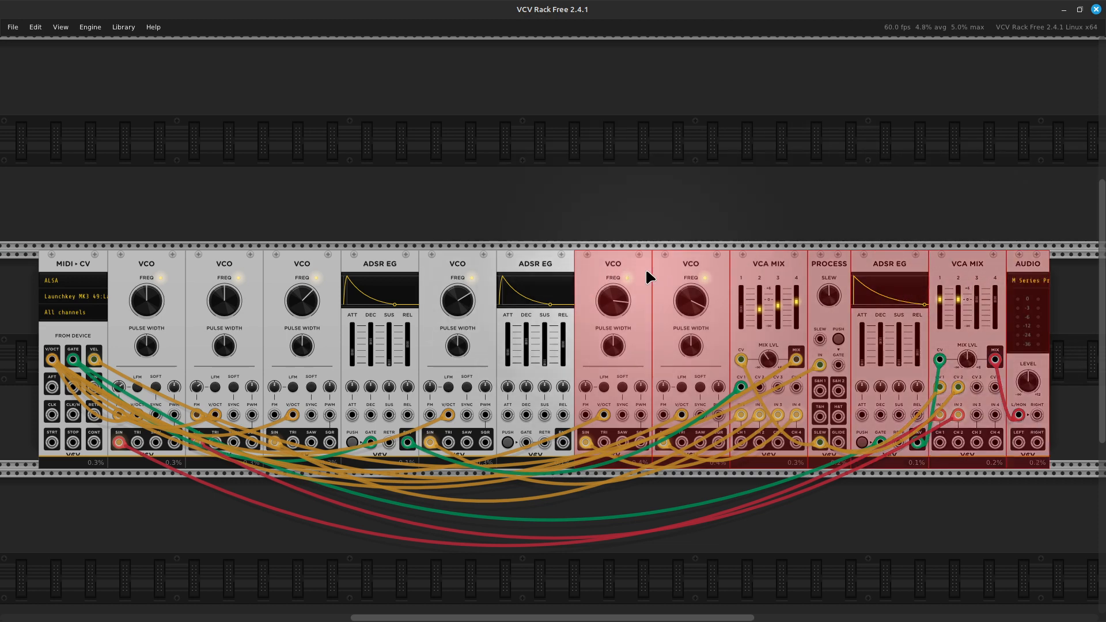
{"action": "left_click_drag", "start_coordinate": [629, 266], "coordinate": [797, 261]}
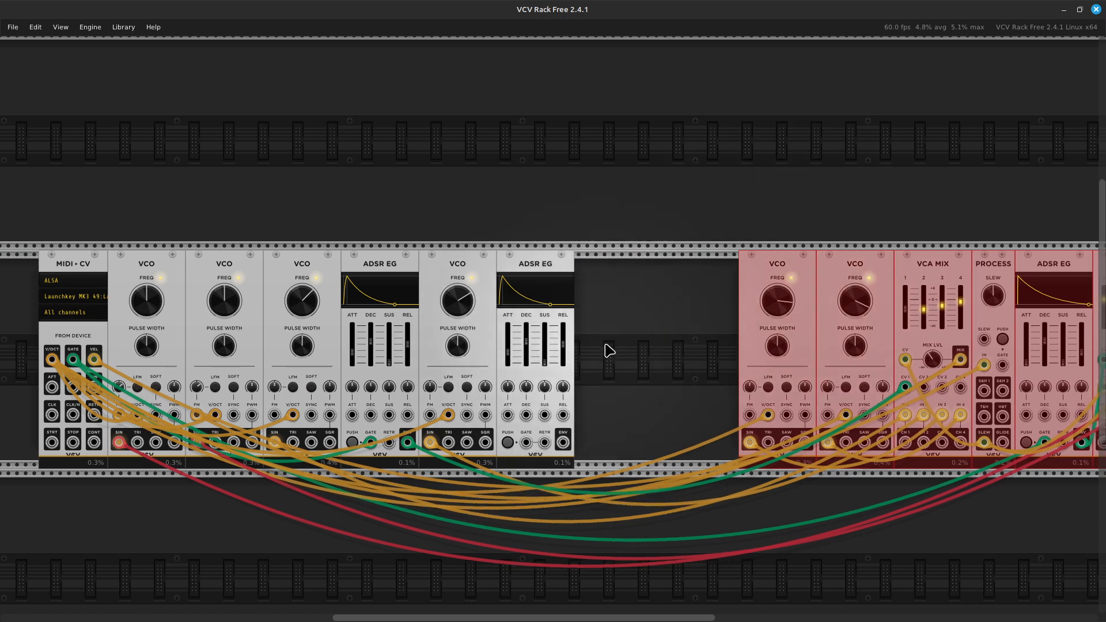
Copy the second modulator's ADSR EG and paste two copies into the gap beside it
{"action": "left_click", "coordinate": [584, 292]}
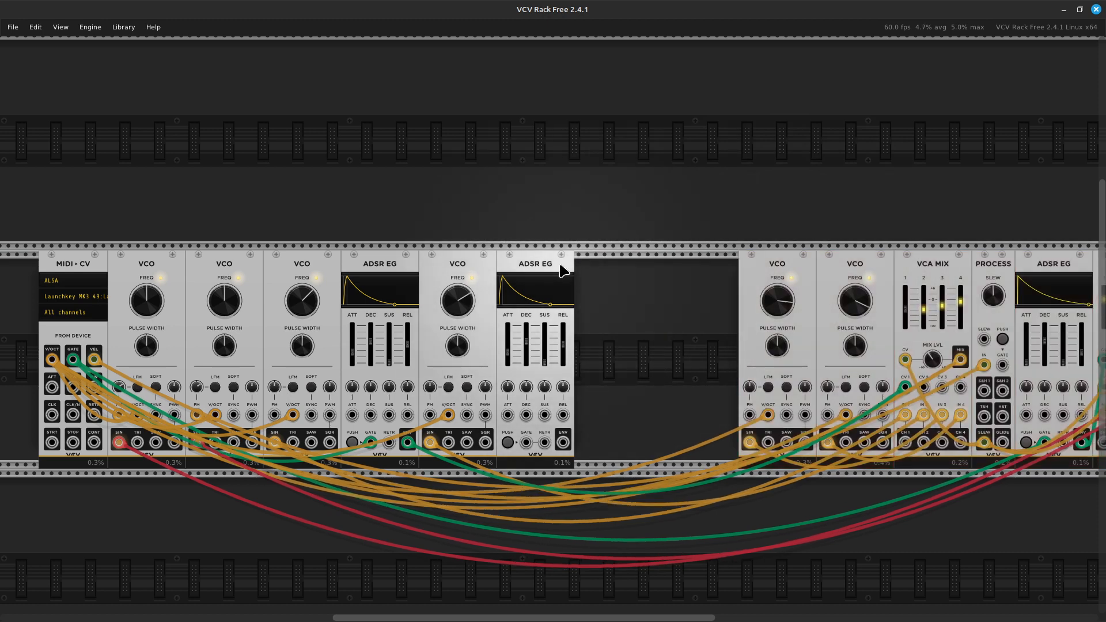
{"action": "left_click", "coordinate": [564, 271], "text": "ctrl"}
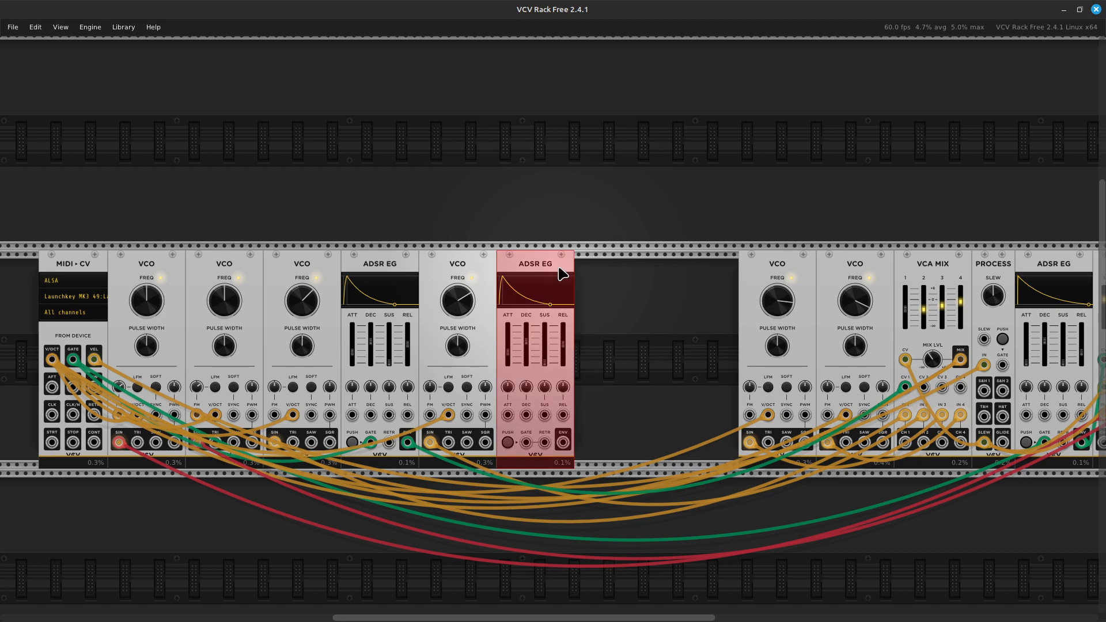
{"action": "left_click", "coordinate": [601, 340]}
{"action": "key", "text": "ctrl+v"}
{"action": "left_click", "coordinate": [691, 338]}
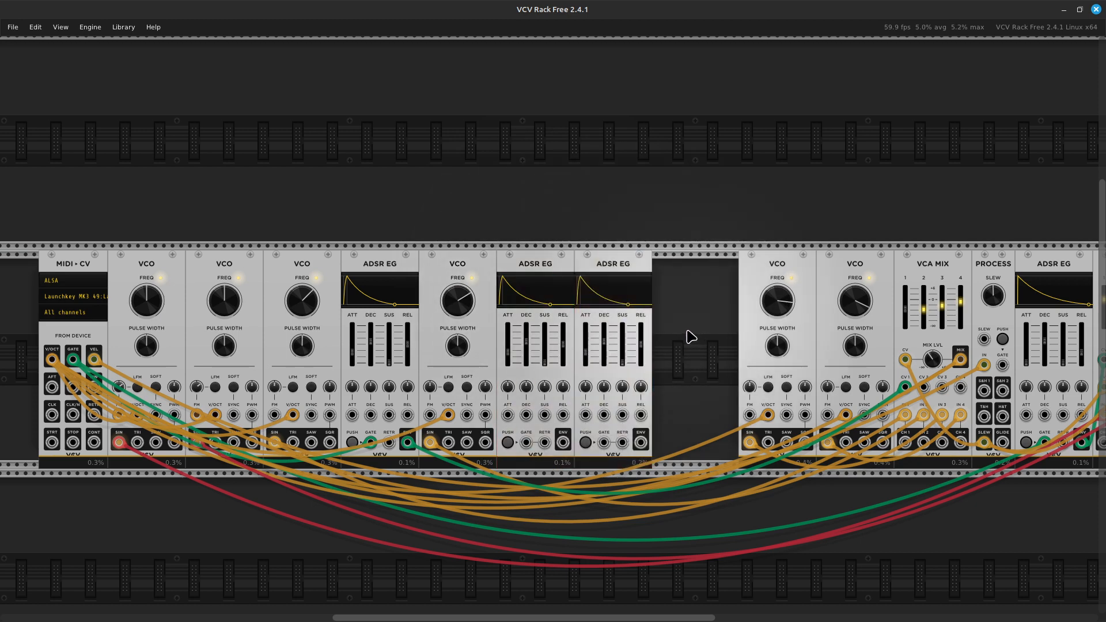
{"action": "key", "text": "ctrl+v"}
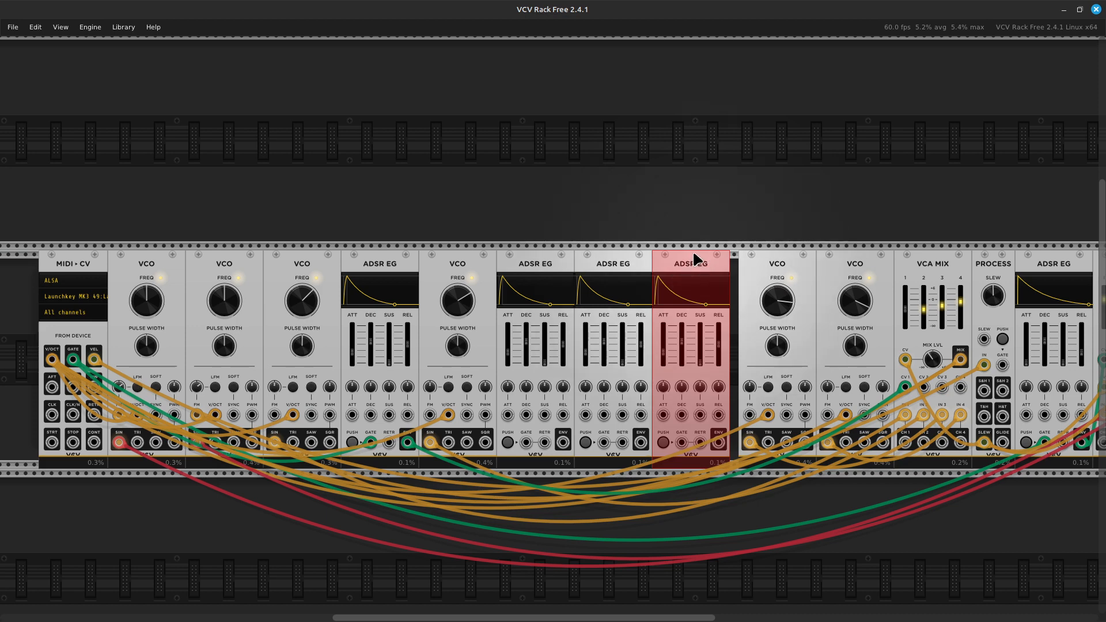
Rearrange the two new ADSR EG copies so one directly follows the third modulator VCO and the other the fourth
{"action": "left_click_drag", "start_coordinate": [691, 253], "coordinate": [776, 259]}
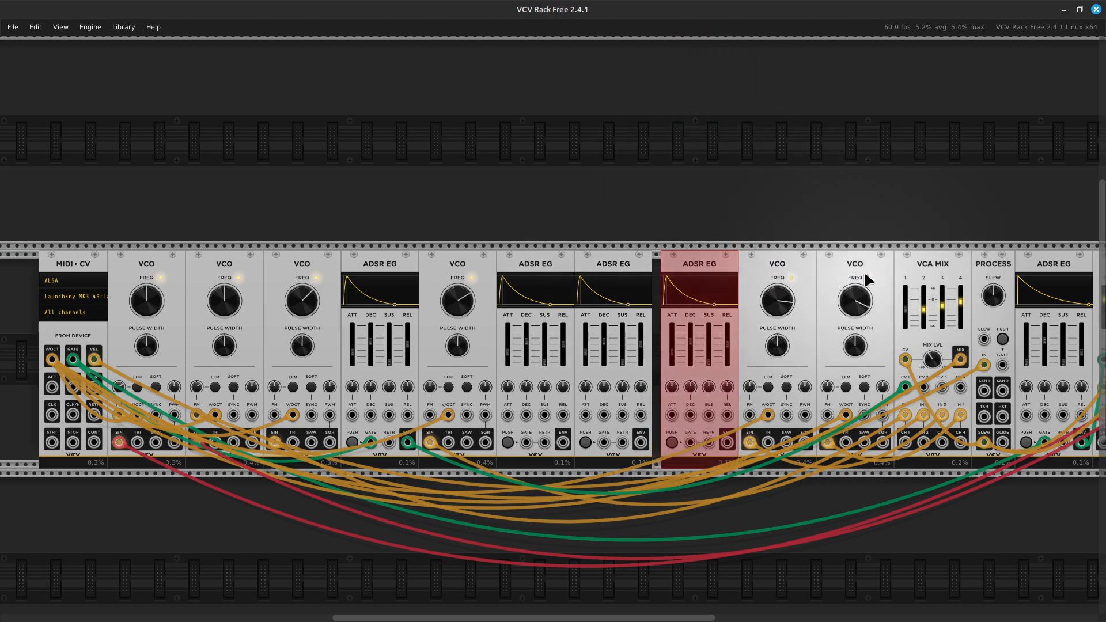
{"action": "left_click", "coordinate": [726, 180]}
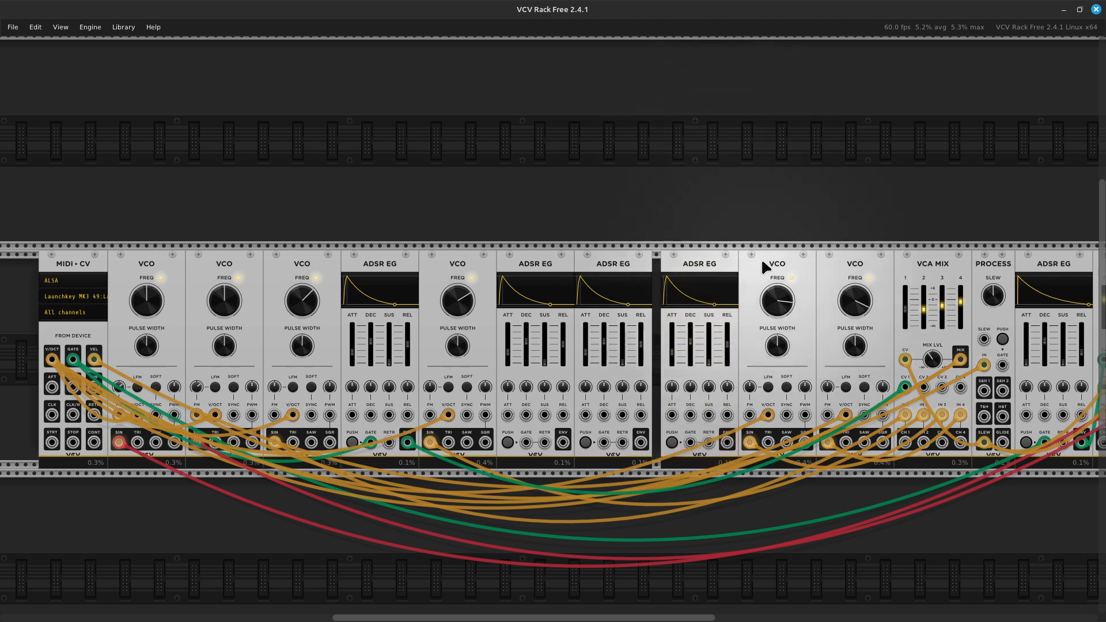
{"action": "left_click_drag", "start_coordinate": [762, 261], "coordinate": [892, 267]}
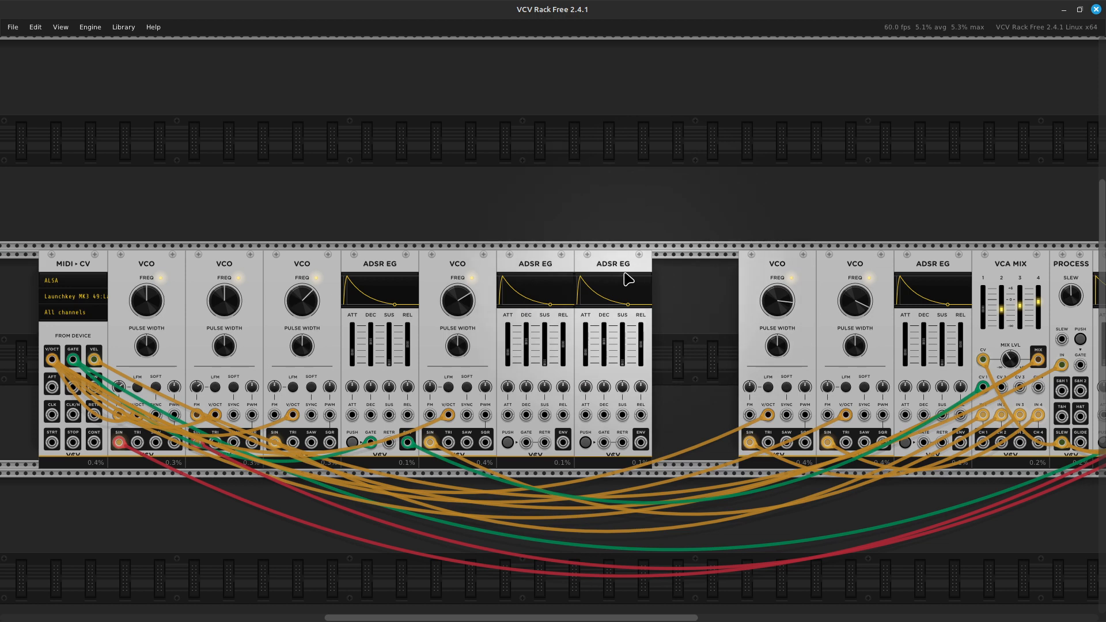
{"action": "left_click_drag", "start_coordinate": [628, 279], "coordinate": [803, 268]}
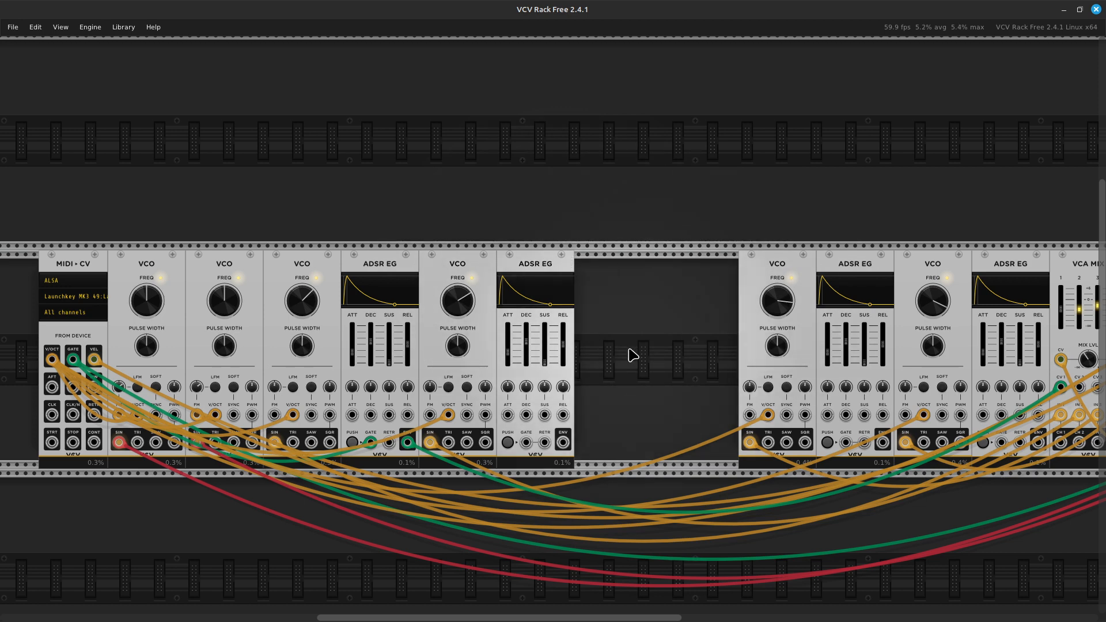
Close the gap by moving all modules from the third modulator VCO through AUDIO back against the second modulator's ADSR EG
{"action": "scroll", "coordinate": [632, 350], "scroll_direction": "right", "scroll_amount": 10}
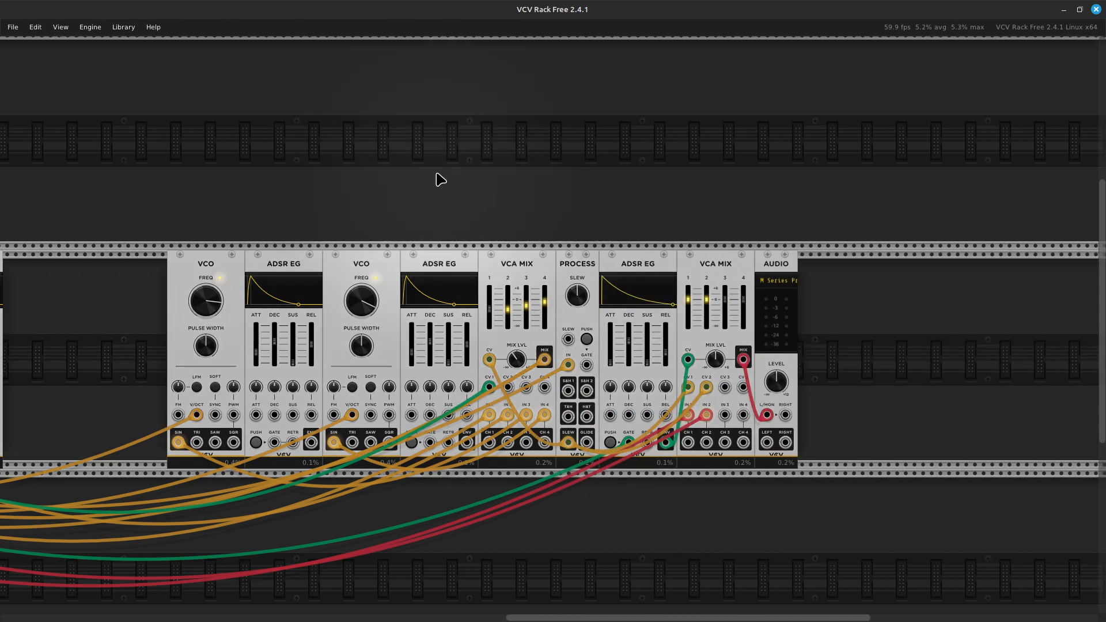
{"action": "left_click", "coordinate": [210, 280], "text": "ctrl"}
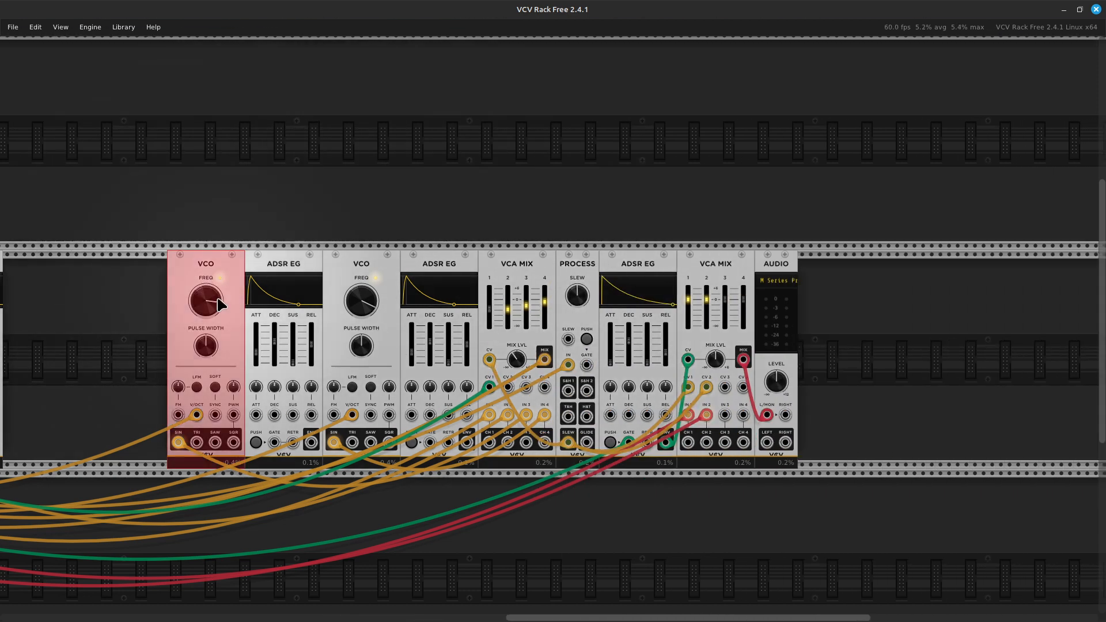
{"action": "left_click", "coordinate": [290, 278], "text": "ctrl"}
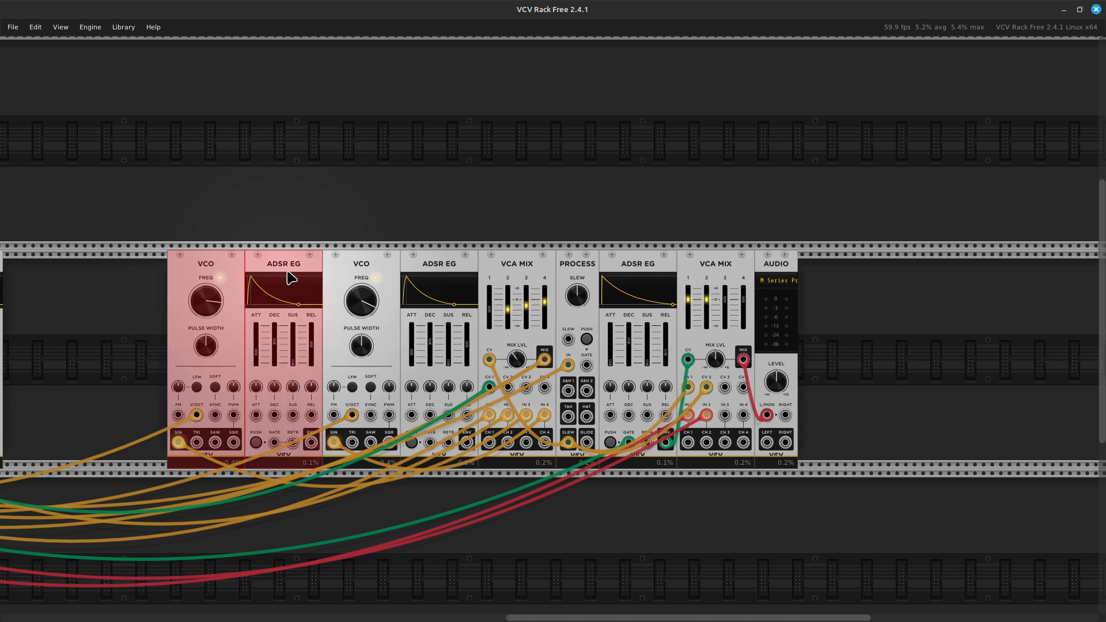
{"action": "left_click", "coordinate": [345, 268], "text": "ctrl"}
{"action": "left_click", "coordinate": [435, 284], "text": "ctrl"}
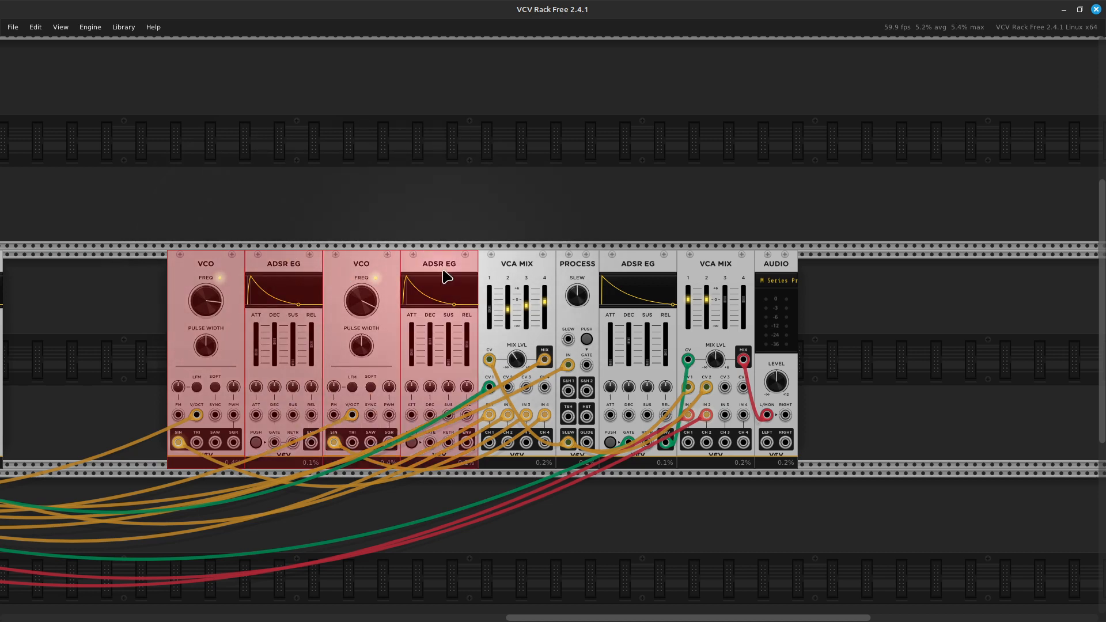
{"action": "left_click", "coordinate": [489, 259], "text": "ctrl"}
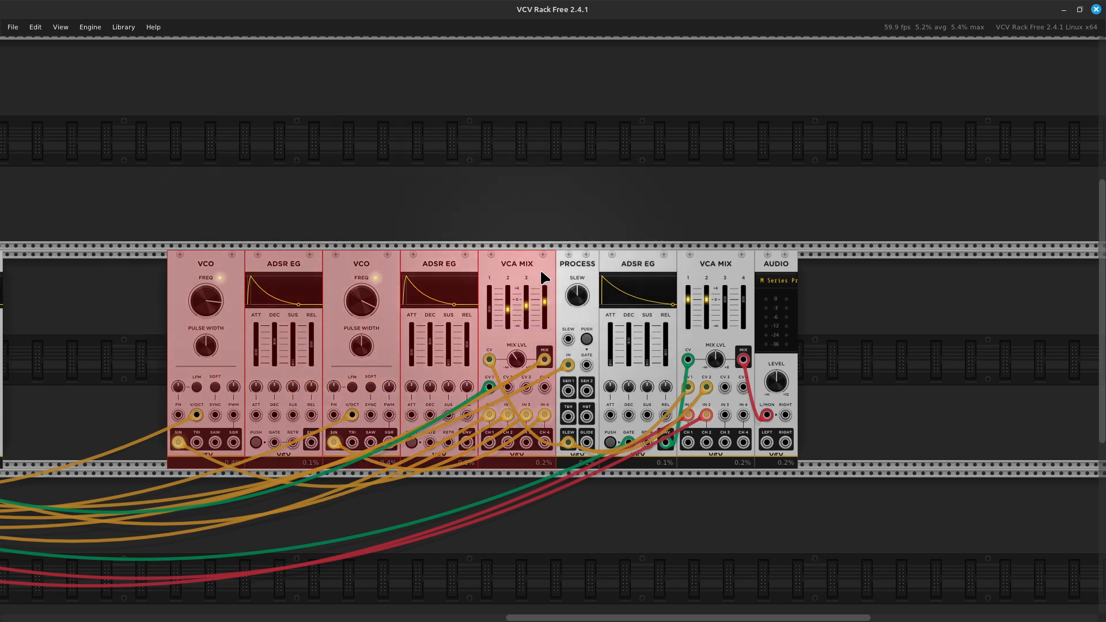
{"action": "left_click", "coordinate": [577, 294], "text": "ctrl"}
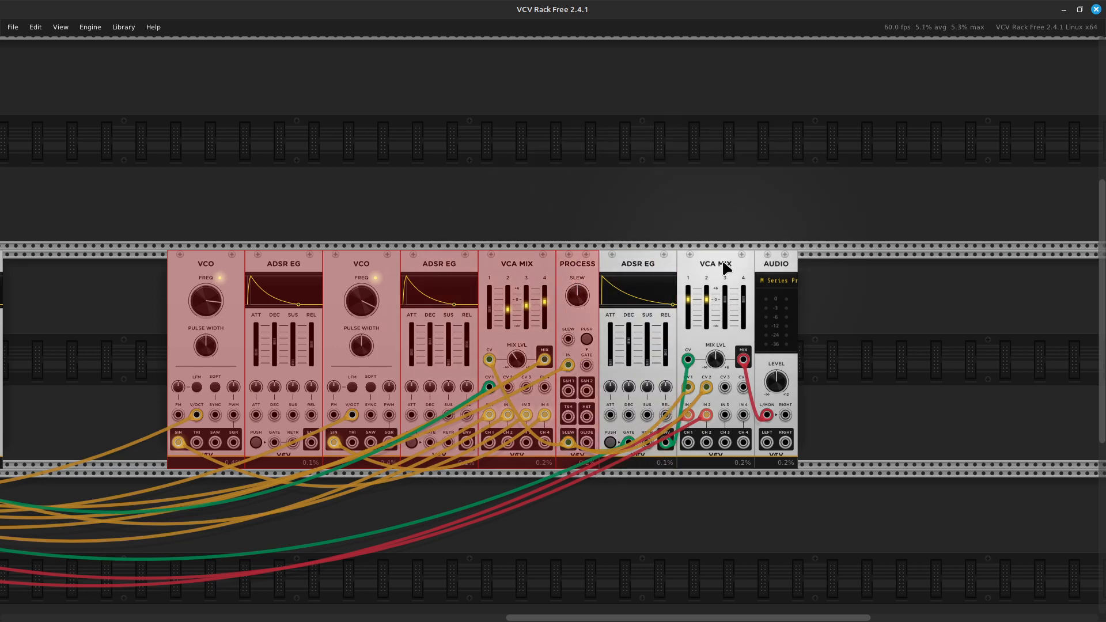
{"action": "left_click", "coordinate": [645, 268], "text": "ctrl"}
{"action": "left_click", "coordinate": [711, 270], "text": "ctrl"}
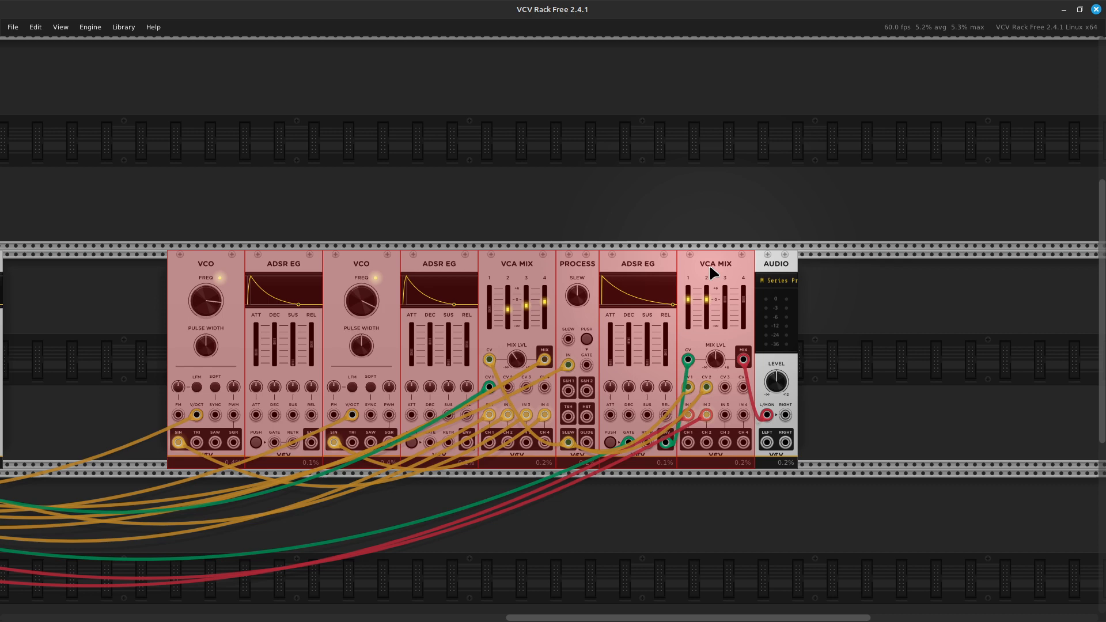
{"action": "left_click", "coordinate": [767, 264], "text": "ctrl"}
{"action": "scroll", "coordinate": [440, 276], "scroll_direction": "left", "scroll_amount": 10}
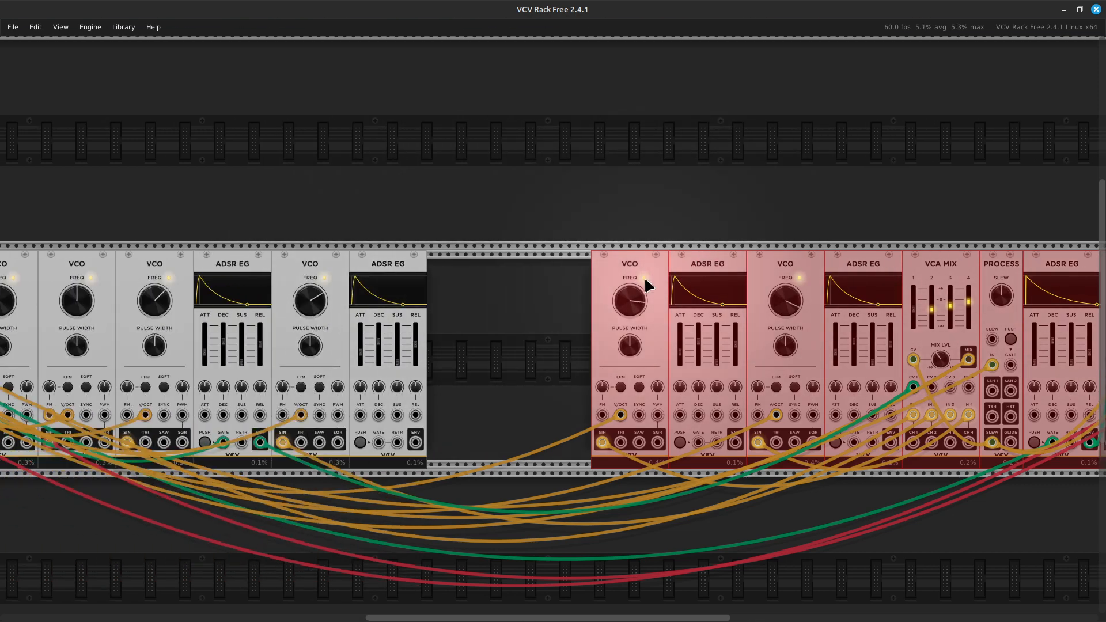
{"action": "left_click_drag", "start_coordinate": [647, 258], "coordinate": [480, 283]}
{"action": "left_click", "coordinate": [464, 163]}
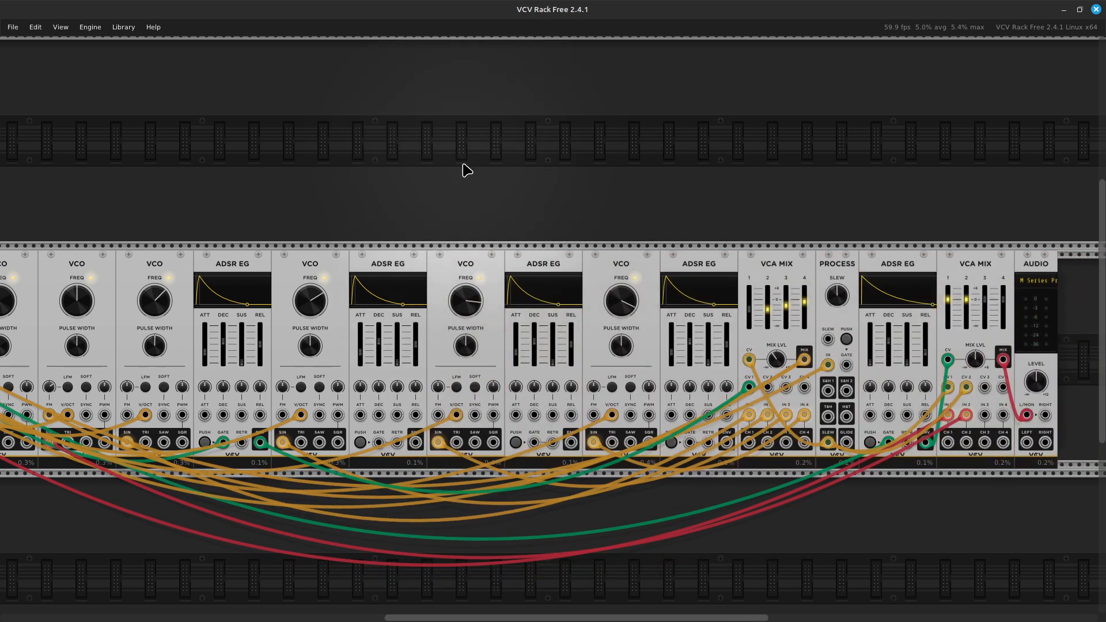
Move the first and second modulators' ADSR EGs side by side into the empty row below the VCOs
{"action": "scroll", "coordinate": [464, 165], "scroll_direction": "down", "scroll_amount": 5}
{"action": "scroll", "coordinate": [459, 164], "scroll_direction": "left", "scroll_amount": 8}
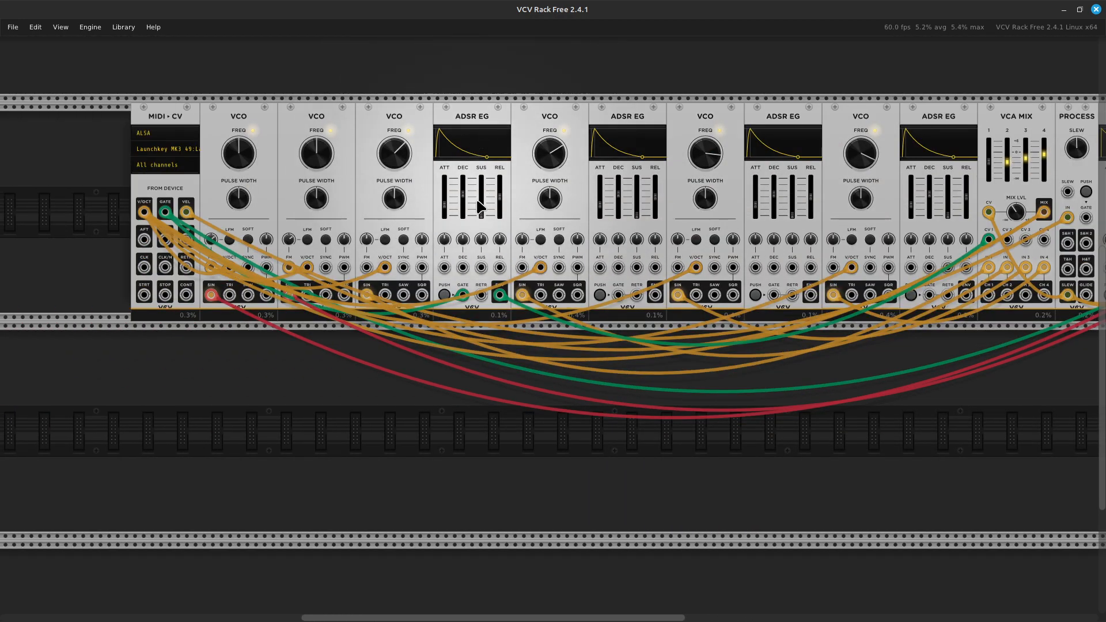
{"action": "left_click_drag", "start_coordinate": [487, 119], "coordinate": [406, 381]}
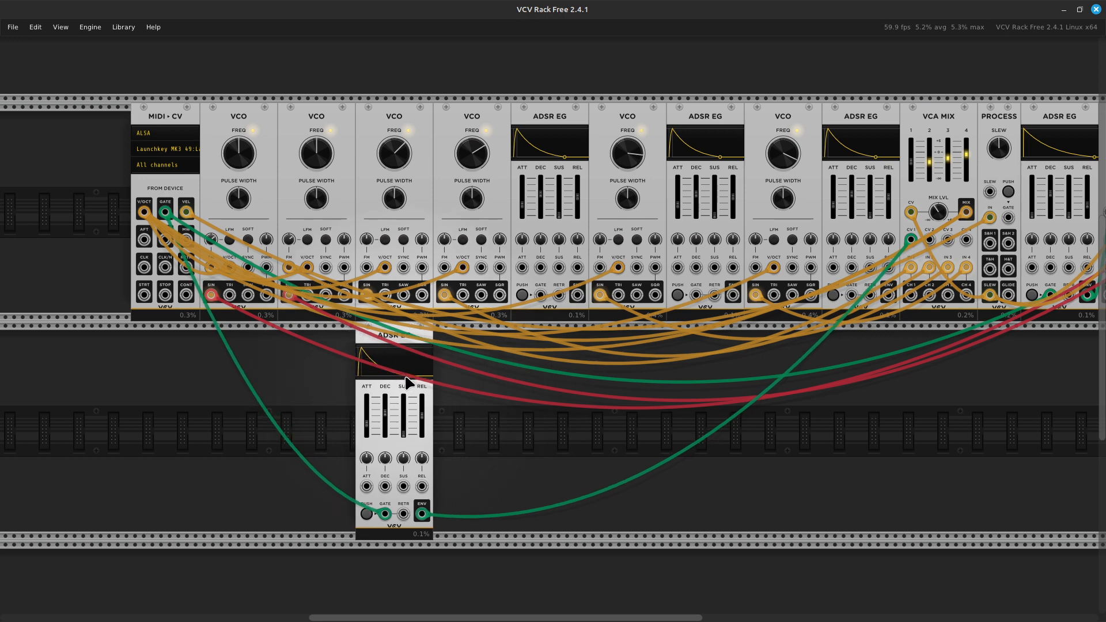
{"action": "left_click_drag", "start_coordinate": [565, 120], "coordinate": [481, 386]}
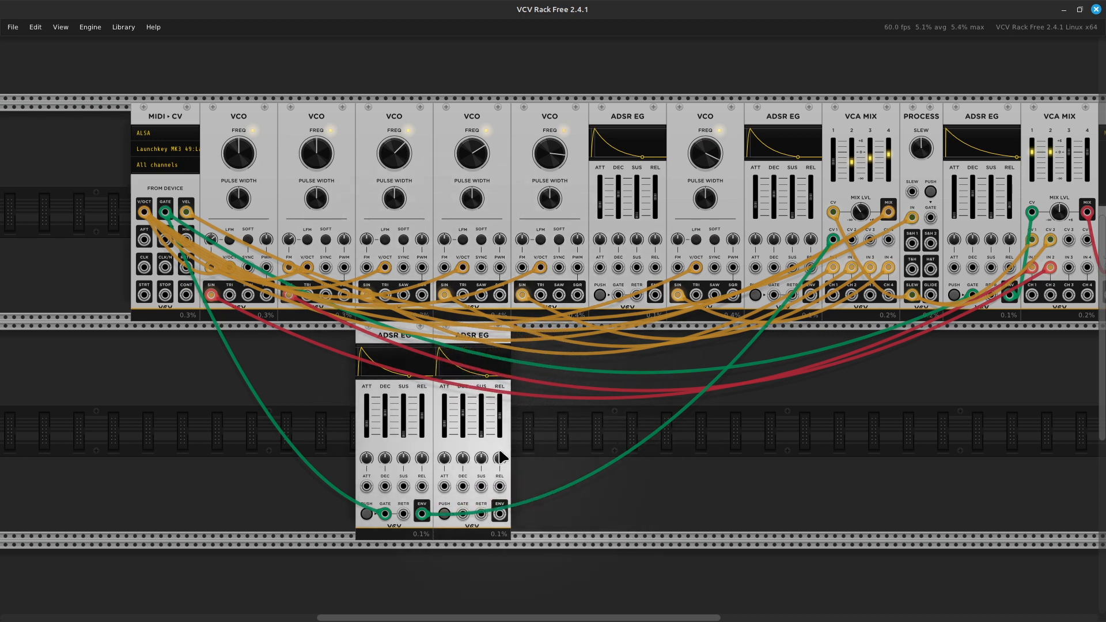
Patch a green cable between the MIDI-CV gate output and the gate input of the second modulator's ADSR EG
{"action": "right_click", "coordinate": [459, 513]}
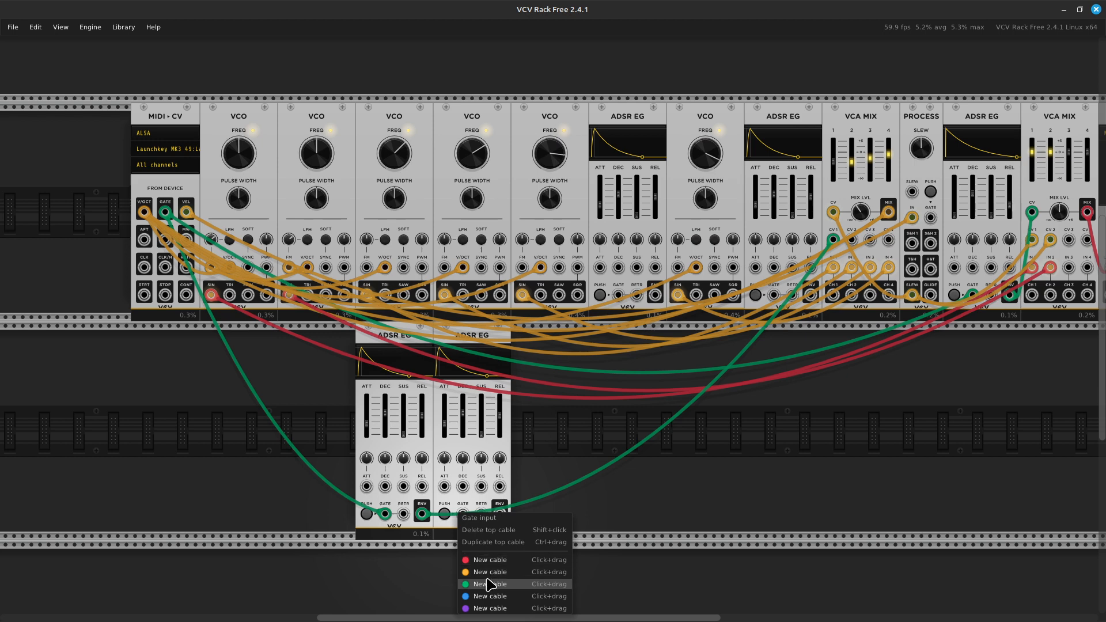
{"action": "left_click_drag", "start_coordinate": [481, 584], "coordinate": [160, 216]}
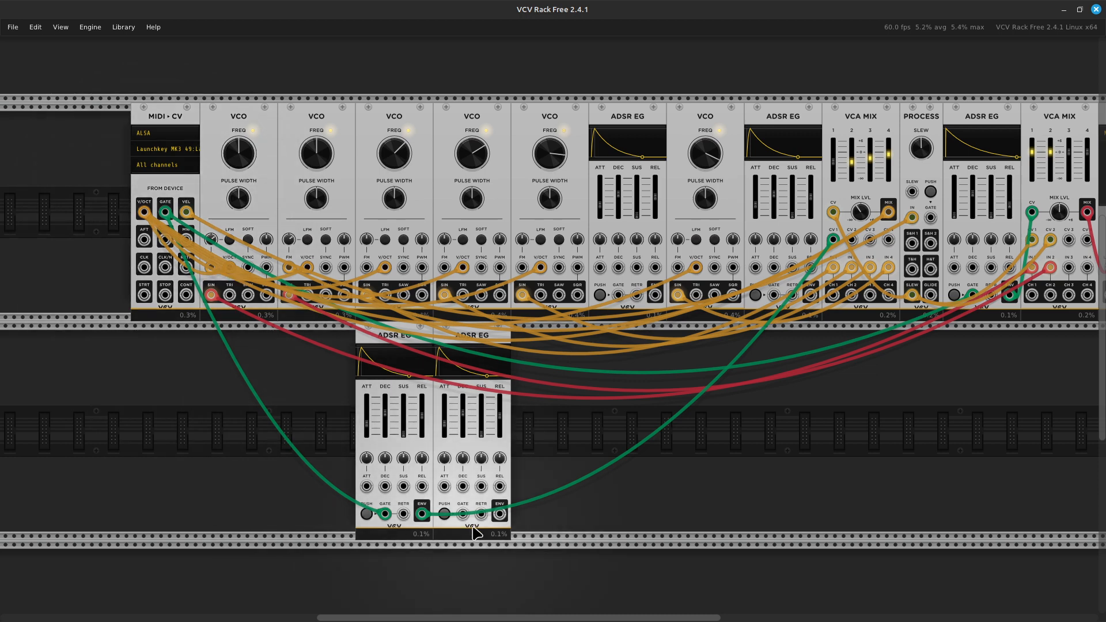
{"action": "scroll", "coordinate": [476, 526], "scroll_direction": "up", "scroll_amount": 1}
{"action": "scroll", "coordinate": [457, 520], "scroll_direction": "down", "scroll_amount": 3}
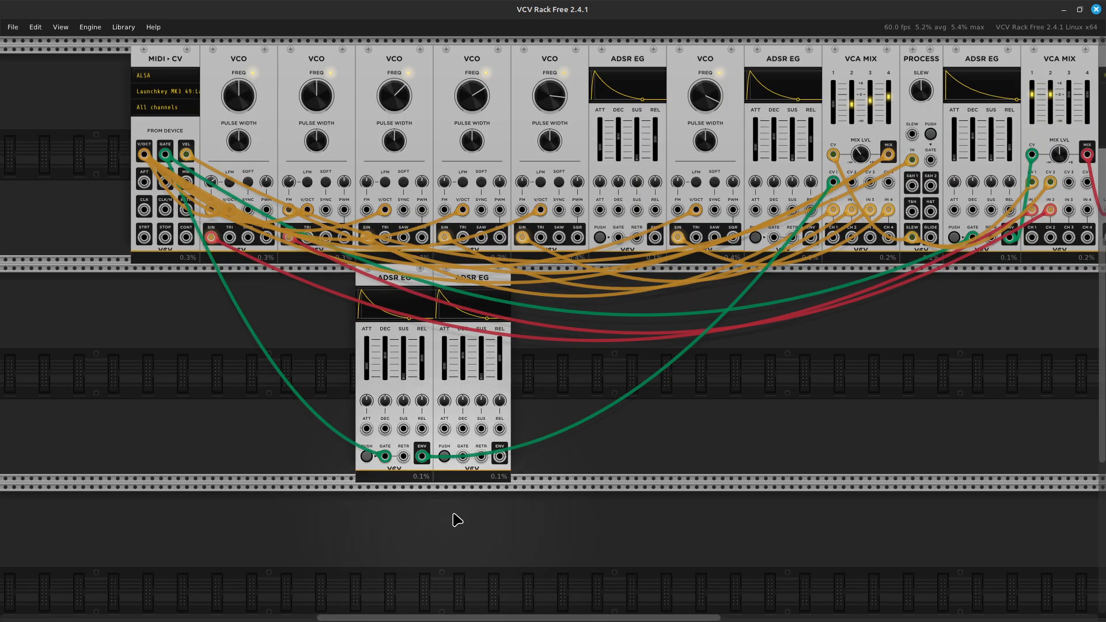
{"action": "right_click", "coordinate": [466, 458]}
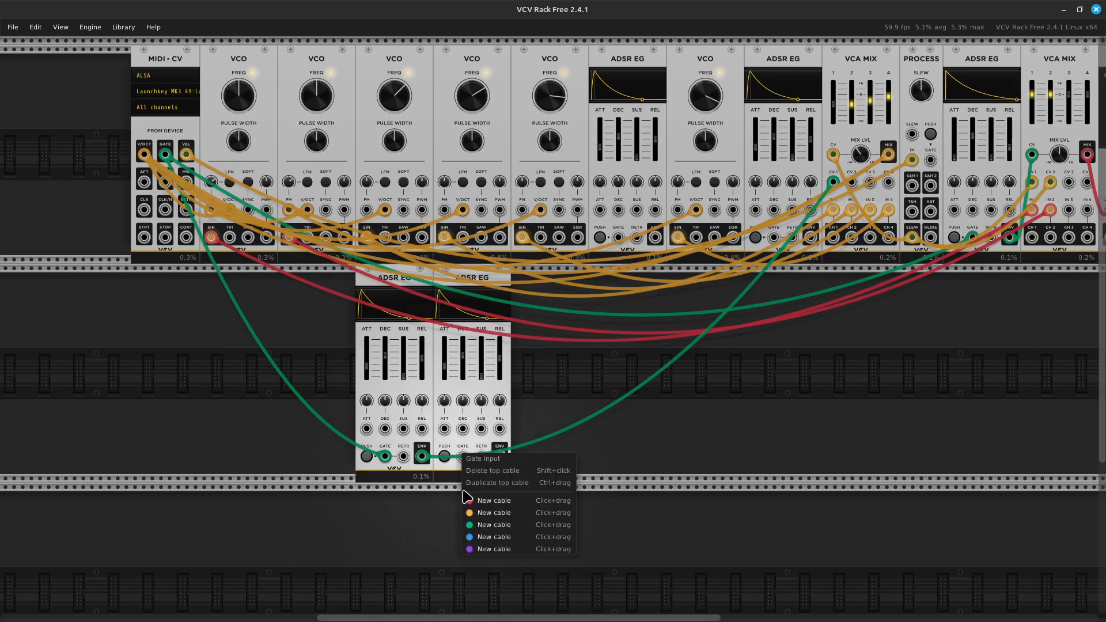
{"action": "left_click", "coordinate": [495, 519]}
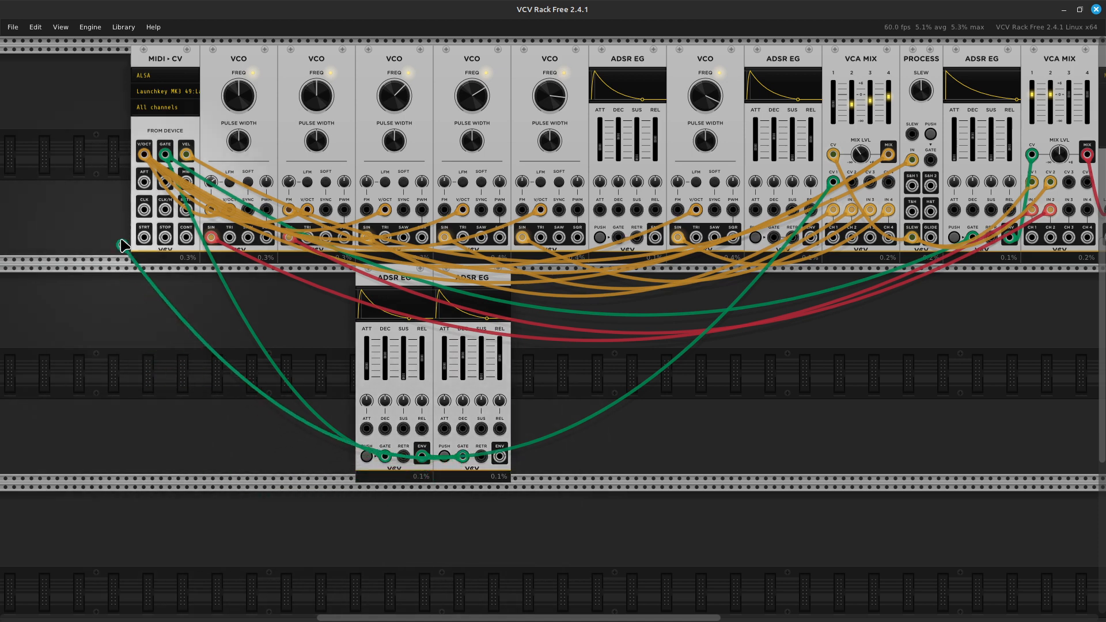
{"action": "left_click", "coordinate": [162, 158]}
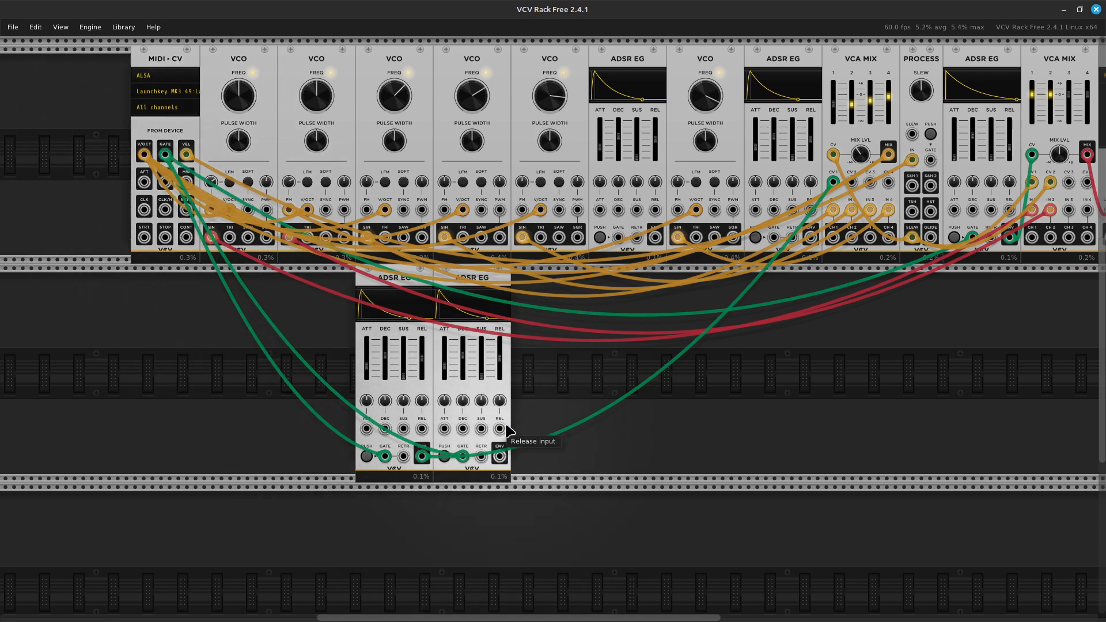
{"action": "right_click", "coordinate": [497, 461]}
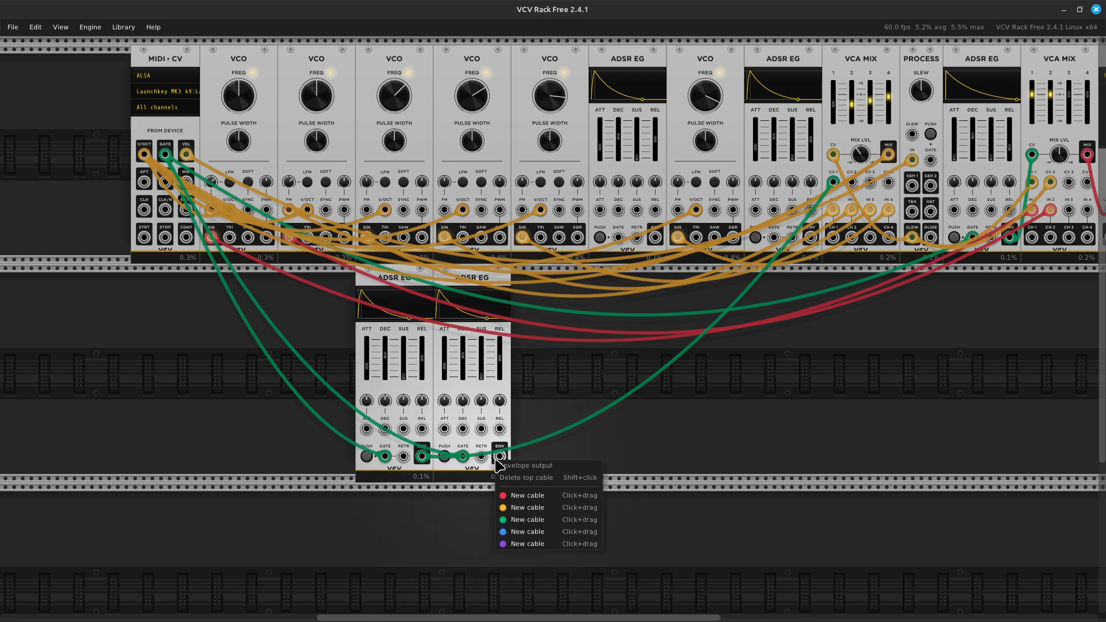
{"action": "left_click", "coordinate": [516, 519]}
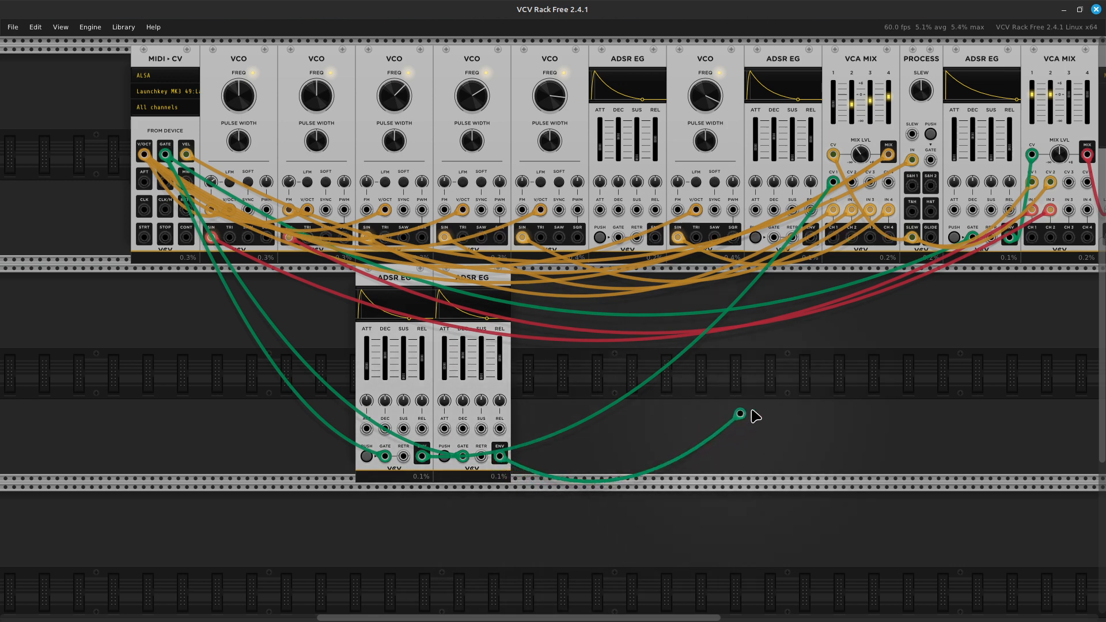
{"action": "scroll", "coordinate": [756, 416], "scroll_direction": "right", "scroll_amount": 5}
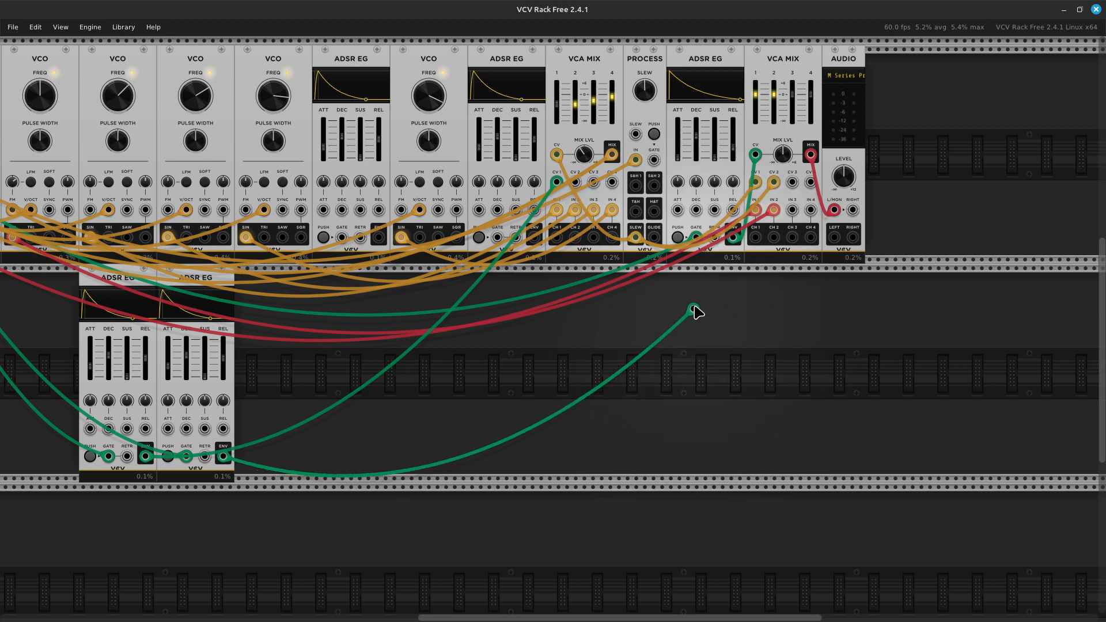
{"action": "left_click_drag", "start_coordinate": [706, 219], "coordinate": [584, 184]}
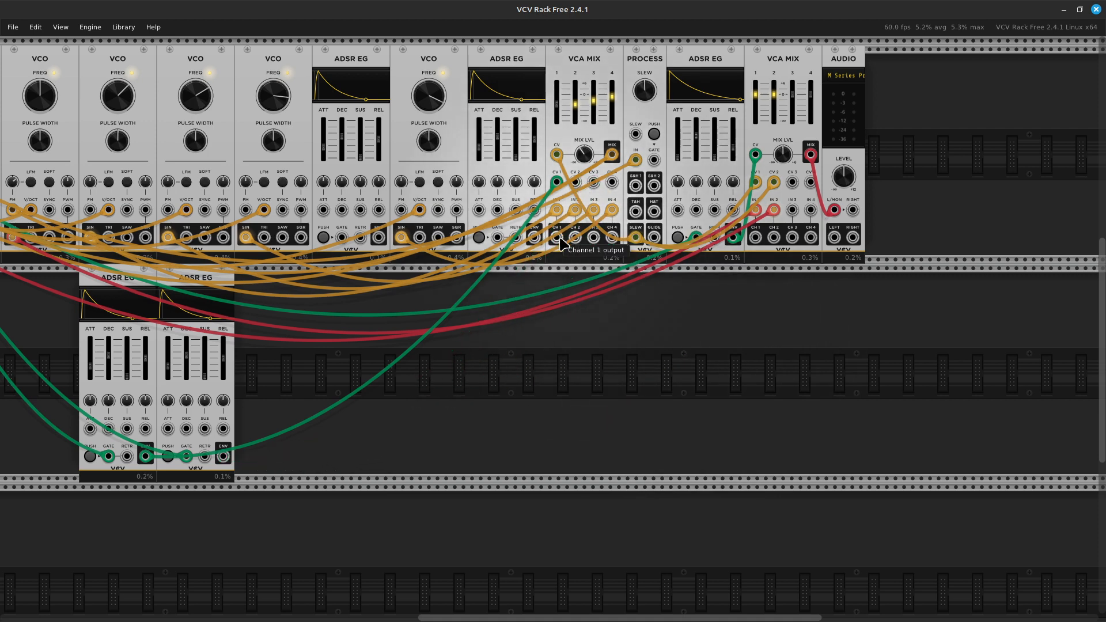
Patch a green cable from the second modulator ADSR EG's envelope output to CV 2 on the modulators' VCA MIX
{"action": "scroll", "coordinate": [533, 308], "scroll_direction": "left", "scroll_amount": 3}
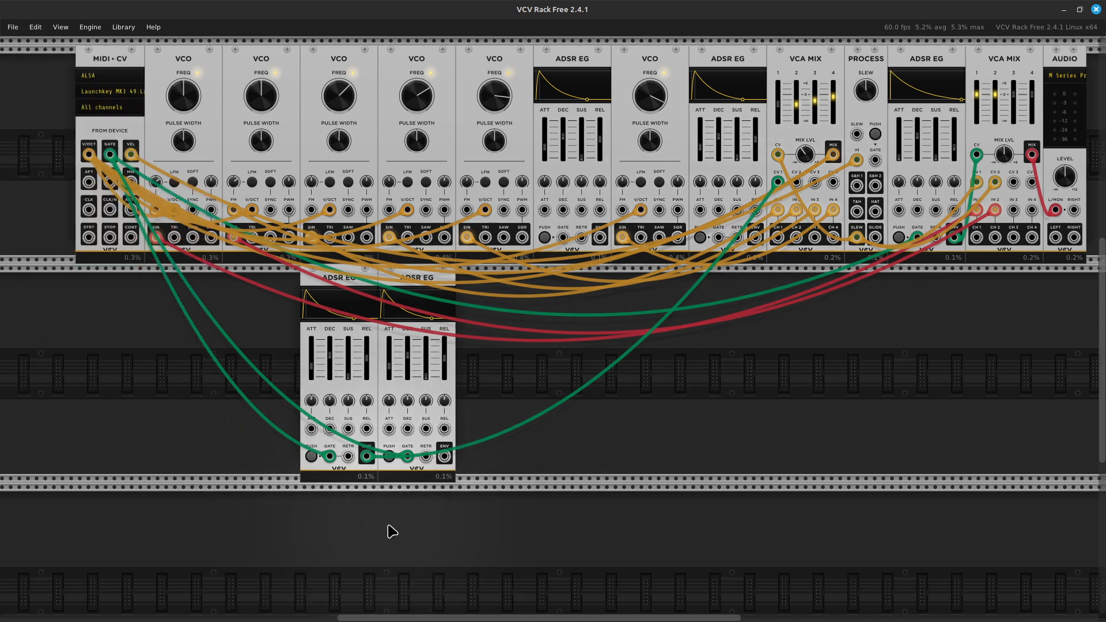
{"action": "right_click", "coordinate": [439, 462]}
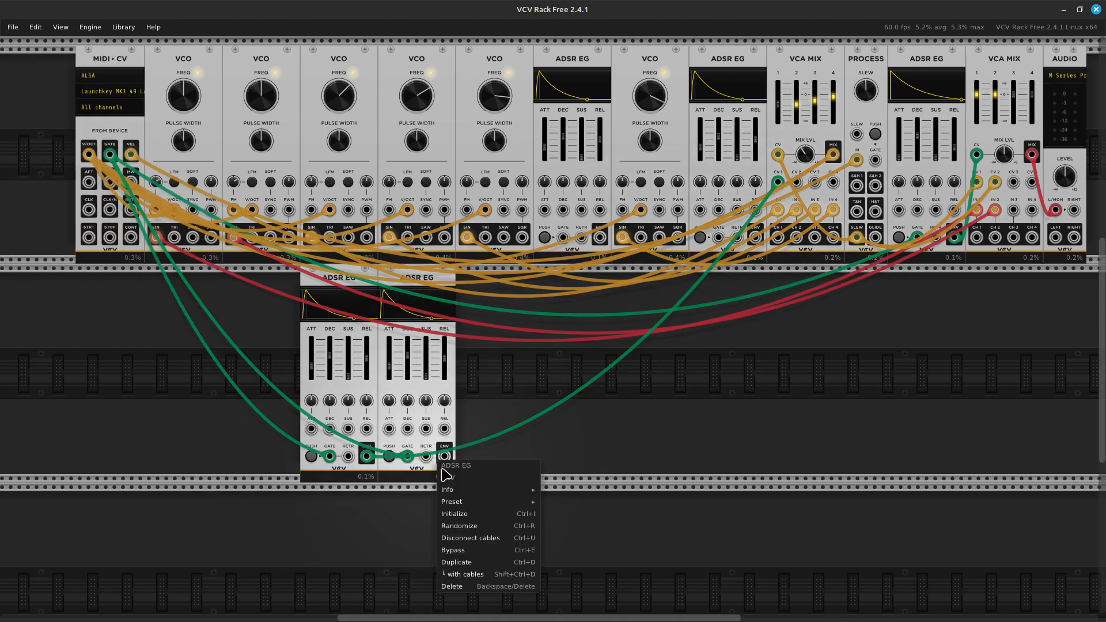
{"action": "mouse_move", "coordinate": [472, 490]}
{"action": "left_click", "coordinate": [512, 453]}
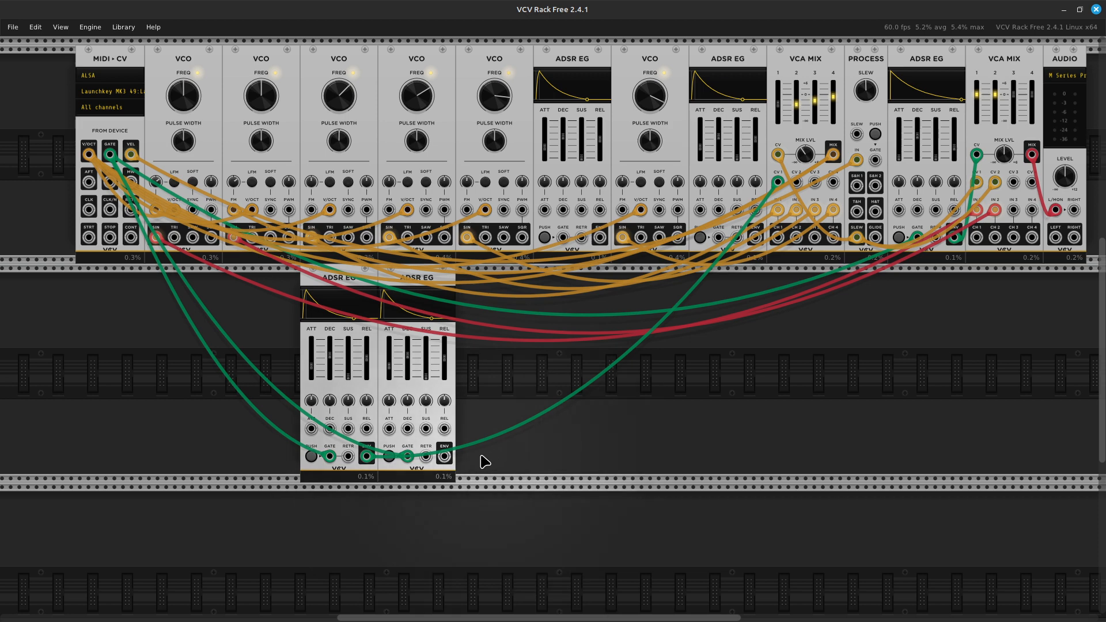
{"action": "right_click", "coordinate": [446, 459]}
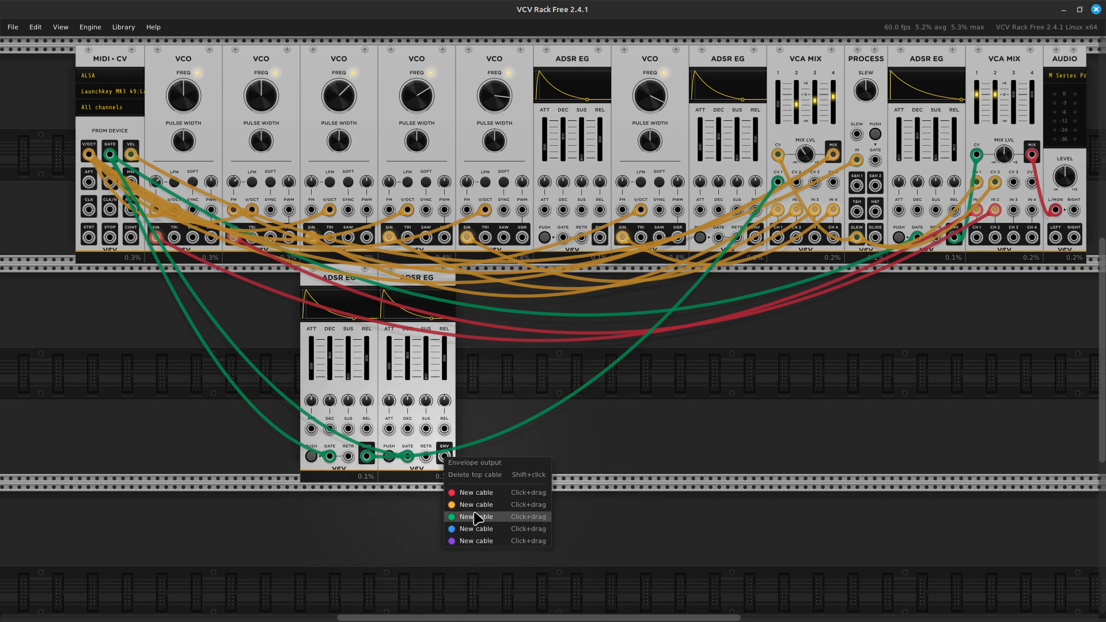
{"action": "left_click_drag", "start_coordinate": [478, 517], "coordinate": [798, 214]}
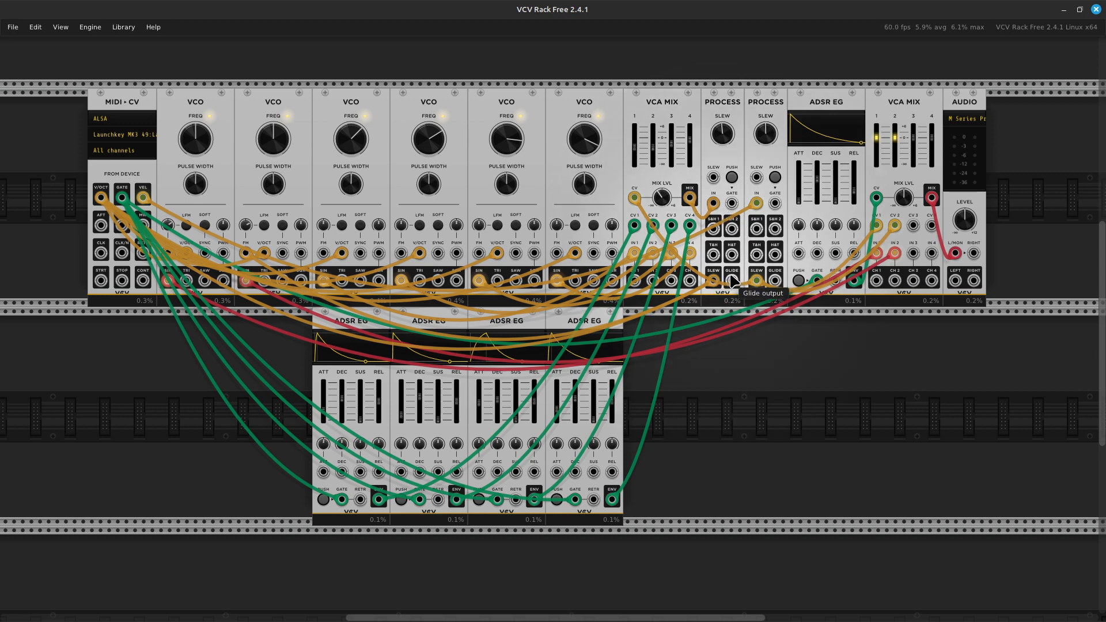
{"action": "left_click_drag", "start_coordinate": [730, 282], "coordinate": [184, 274]}
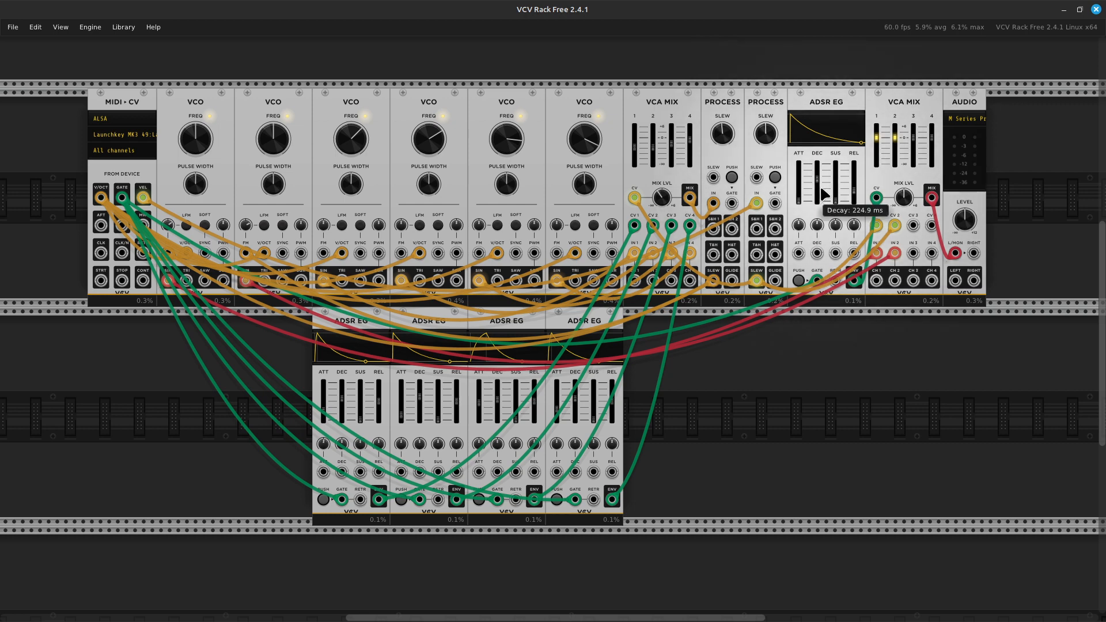
{"action": "left_click_drag", "start_coordinate": [816, 182], "coordinate": [817, 178]}
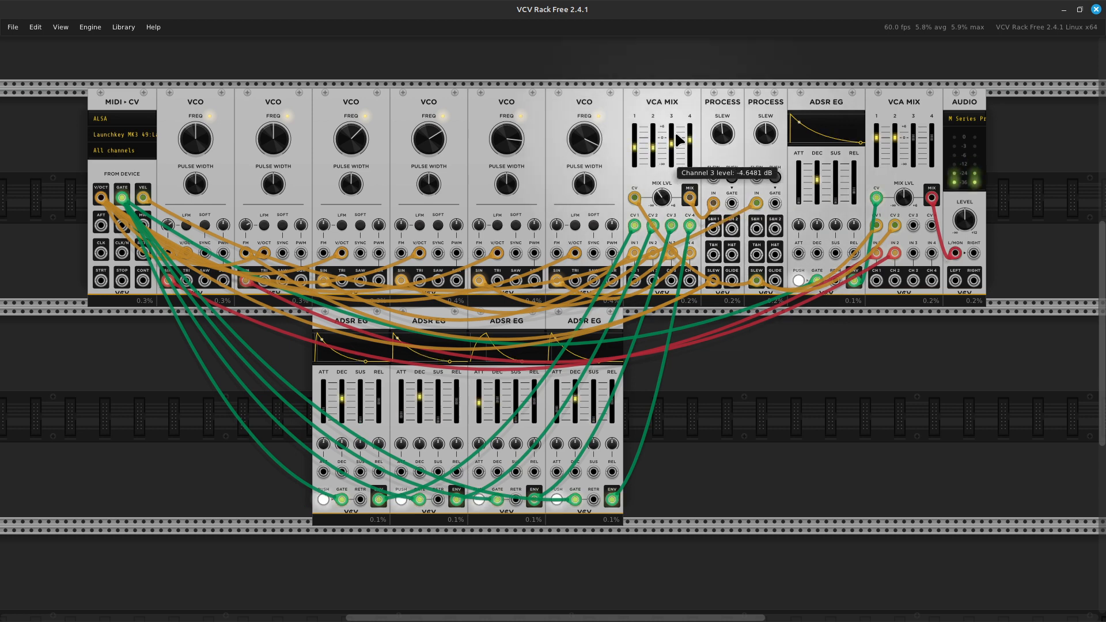
{"action": "mouse_move", "coordinate": [344, 141]}
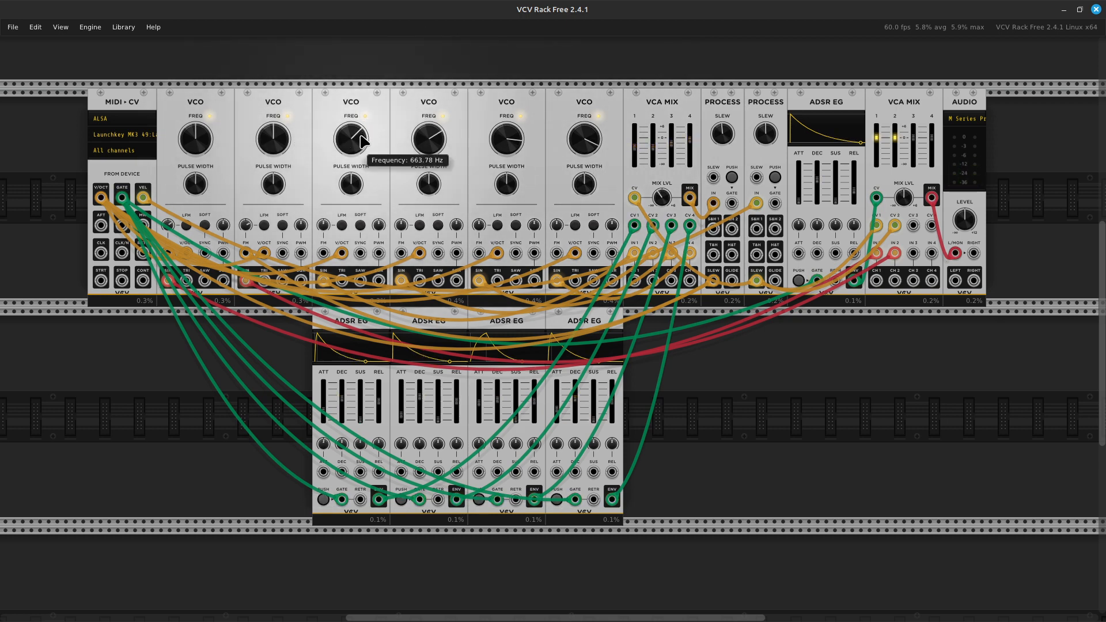
{"action": "mouse_move", "coordinate": [518, 141]}
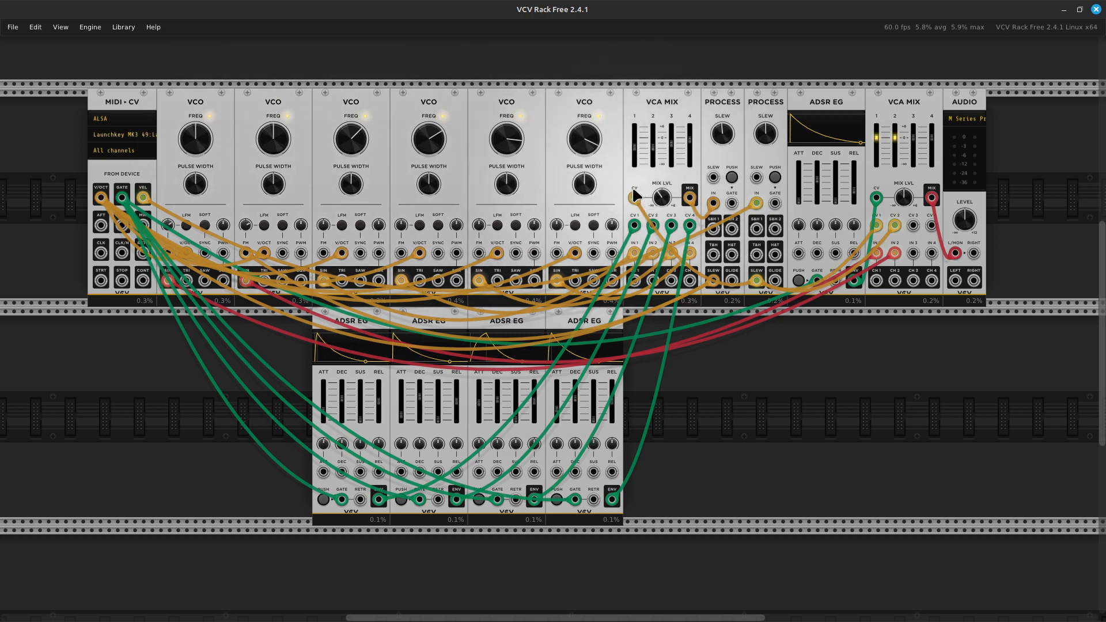
Move the AUDIO module away from the carriers' VCA MIX to open a gap, and disconnect the mix cable from its L/MON input
{"action": "scroll", "coordinate": [633, 192], "scroll_direction": "right", "scroll_amount": 5}
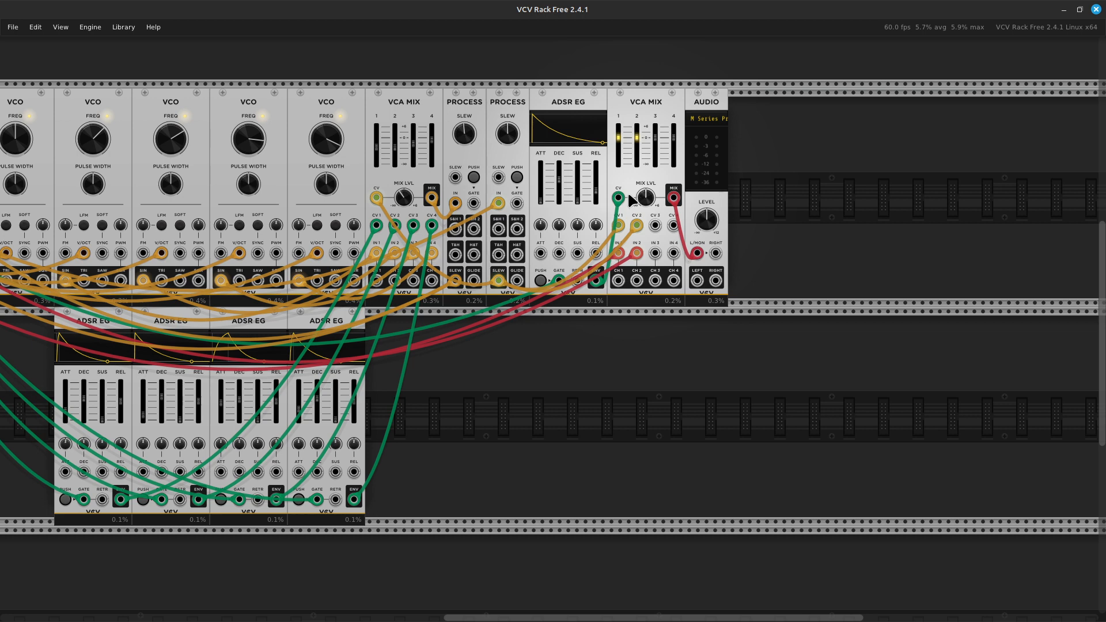
{"action": "scroll", "coordinate": [579, 222], "scroll_direction": "right", "scroll_amount": 3}
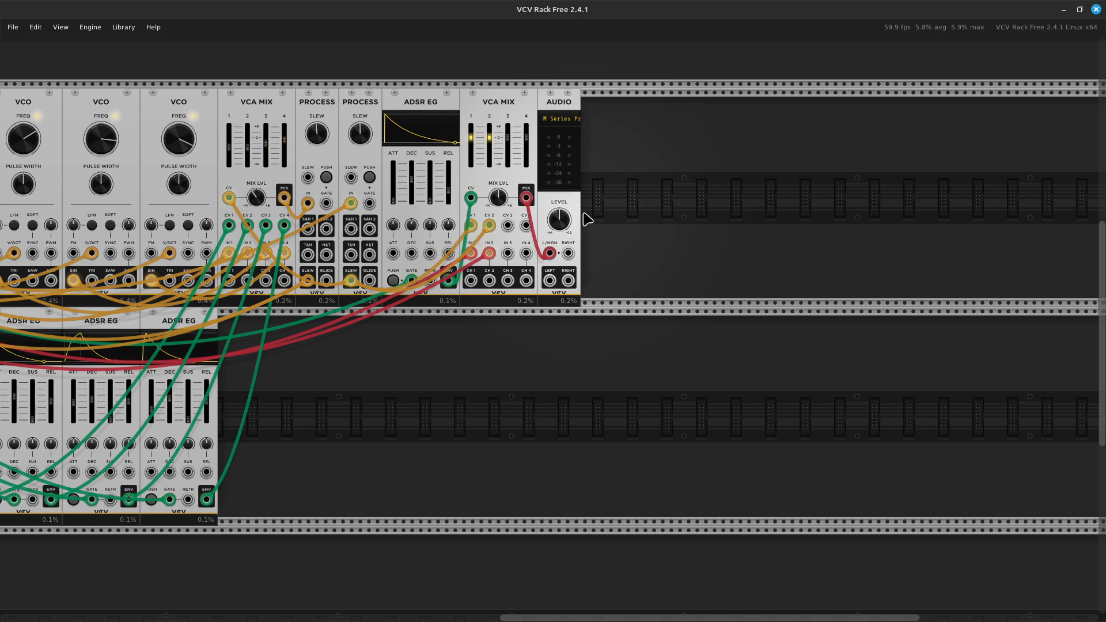
{"action": "scroll", "coordinate": [586, 220], "scroll_direction": "up", "scroll_amount": 5}
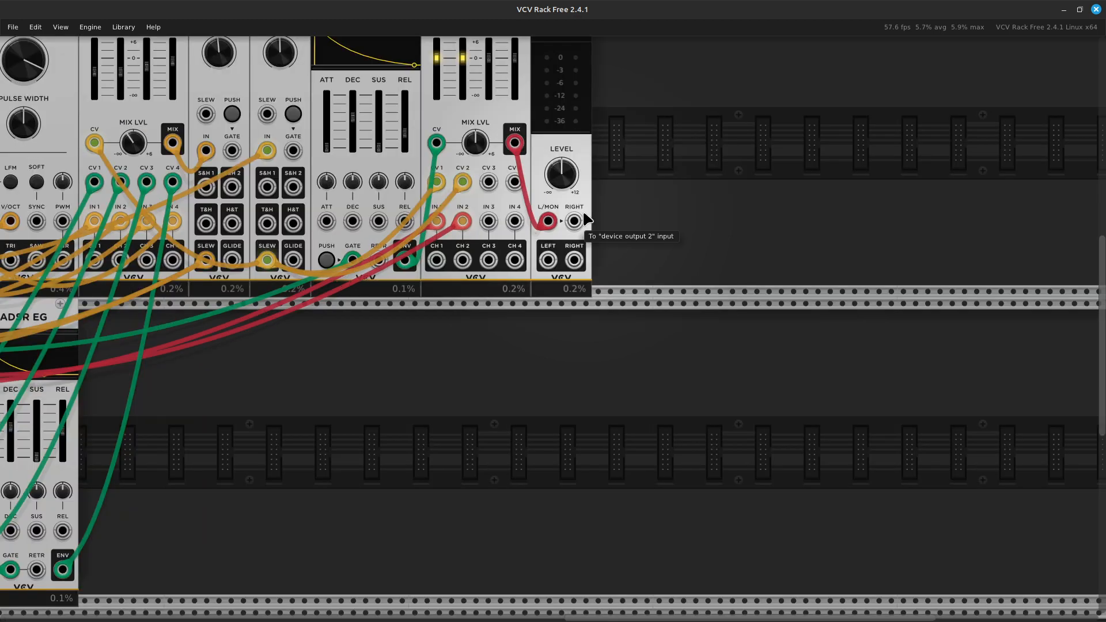
{"action": "scroll", "coordinate": [584, 218], "scroll_direction": "up", "scroll_amount": 5}
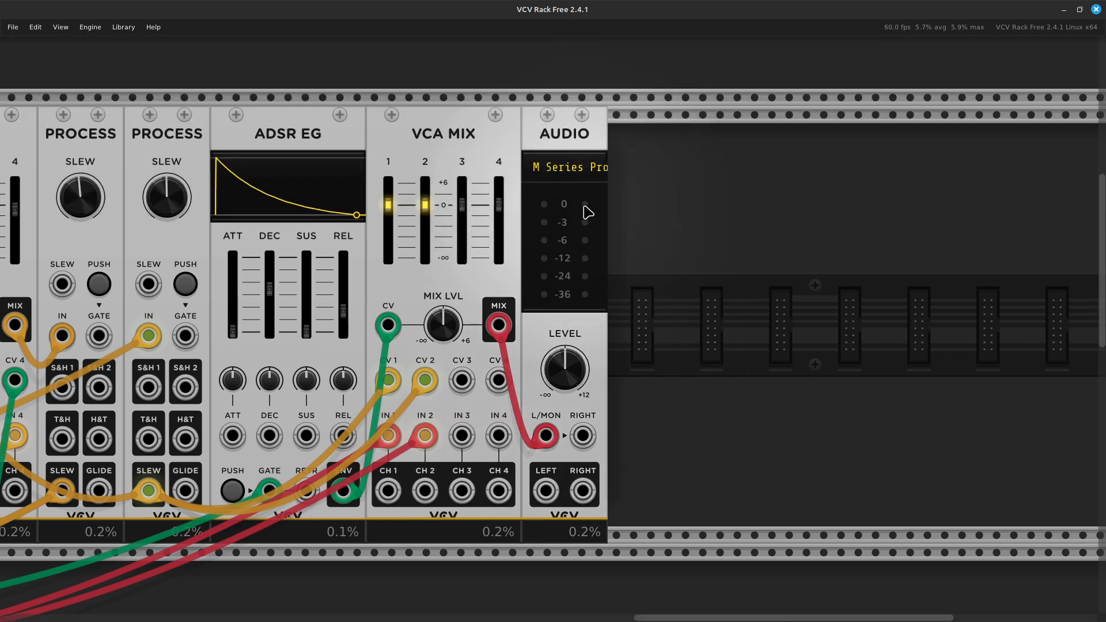
{"action": "scroll", "coordinate": [587, 212], "scroll_direction": "up", "scroll_amount": 1}
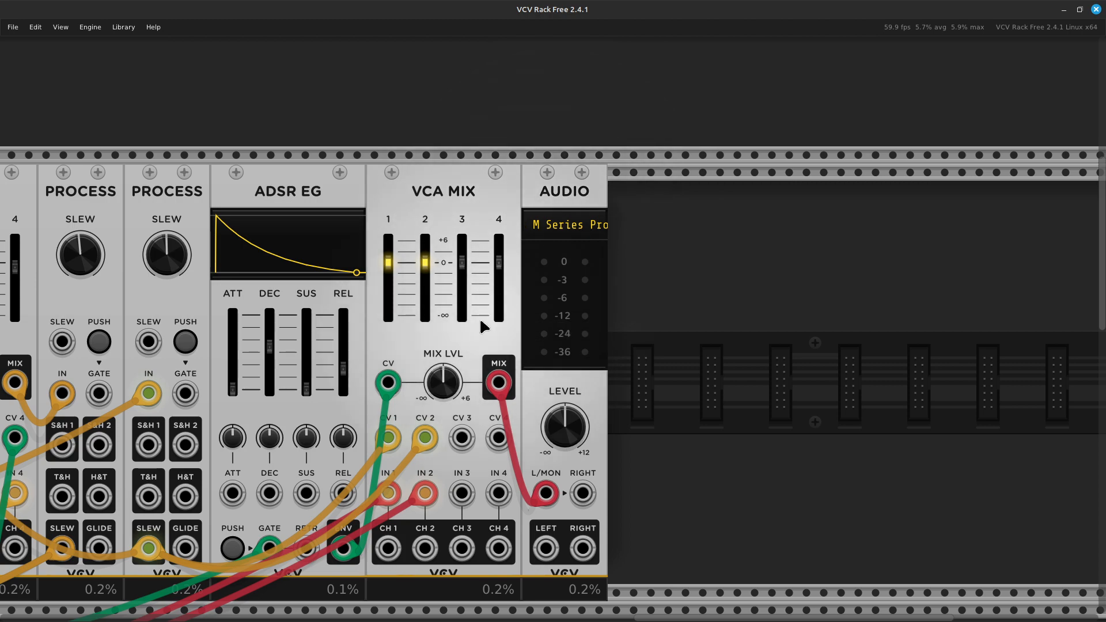
{"action": "scroll", "coordinate": [464, 455], "scroll_direction": "left", "scroll_amount": 3}
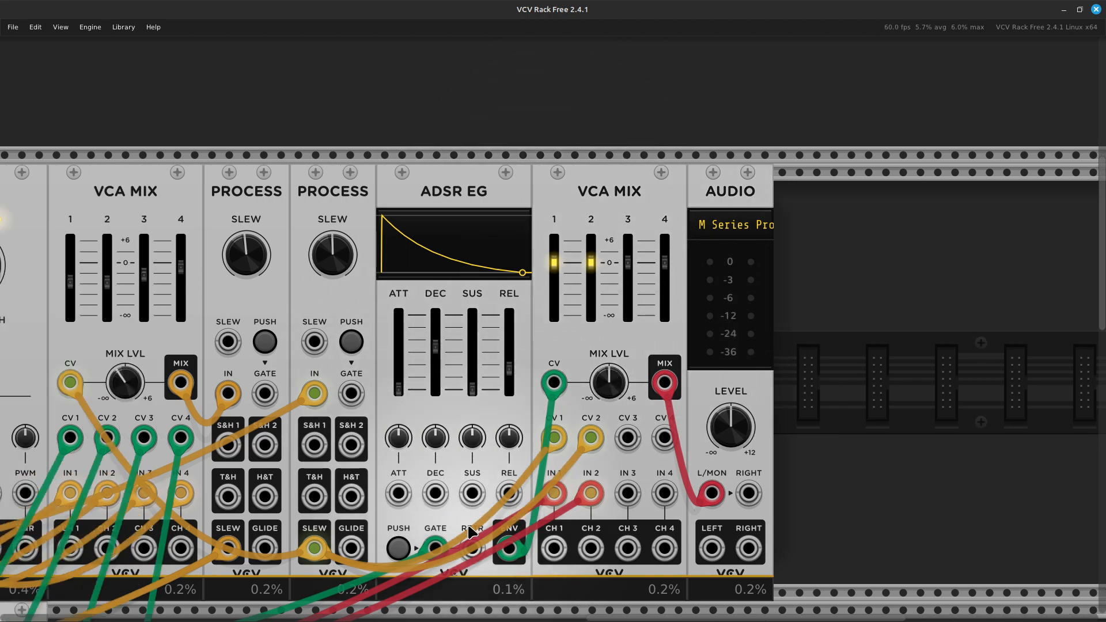
{"action": "scroll", "coordinate": [487, 494], "scroll_direction": "down", "scroll_amount": 3}
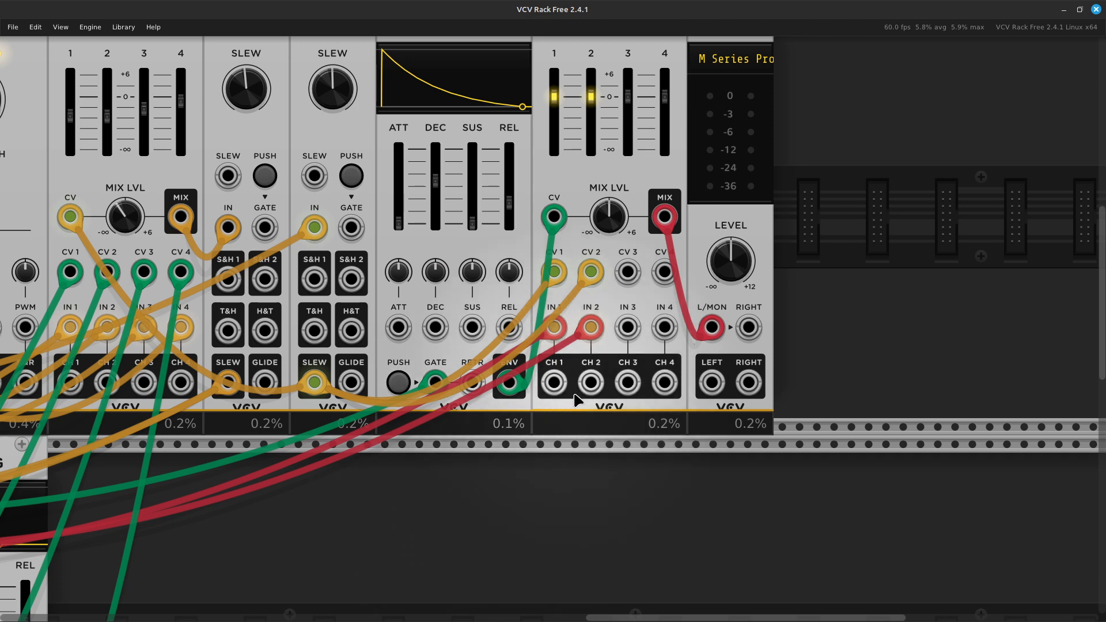
{"action": "scroll", "coordinate": [574, 399], "scroll_direction": "left", "scroll_amount": 3}
{"action": "scroll", "coordinate": [610, 259], "scroll_direction": "right", "scroll_amount": 6}
{"action": "scroll", "coordinate": [651, 175], "scroll_direction": "up", "scroll_amount": 1}
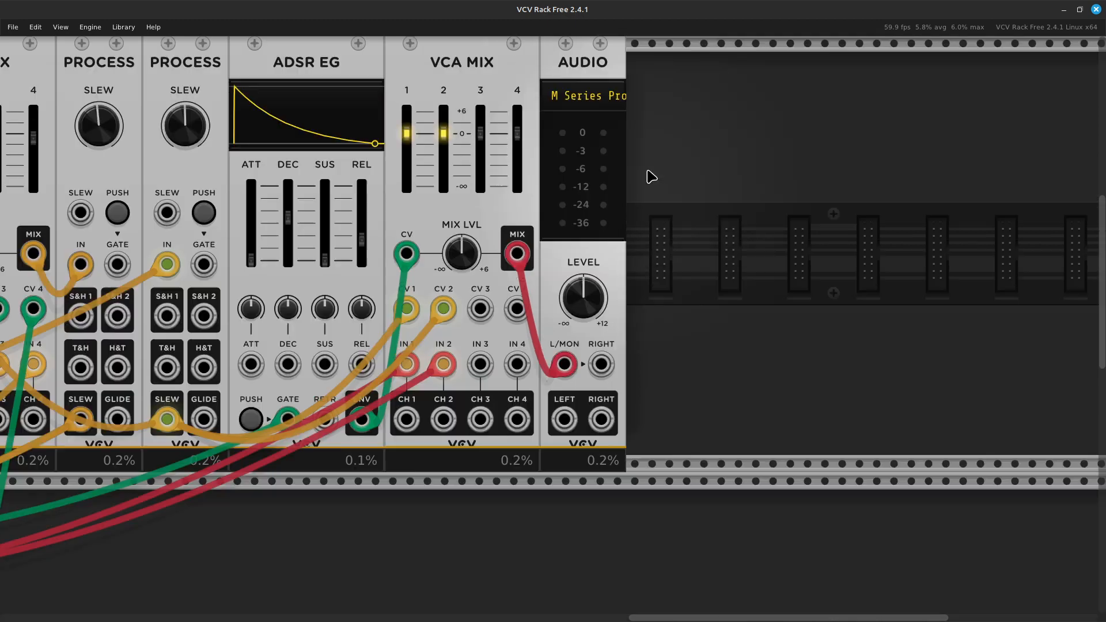
{"action": "scroll", "coordinate": [651, 176], "scroll_direction": "up", "scroll_amount": 2}
{"action": "left_click_drag", "start_coordinate": [607, 148], "coordinate": [770, 164]}
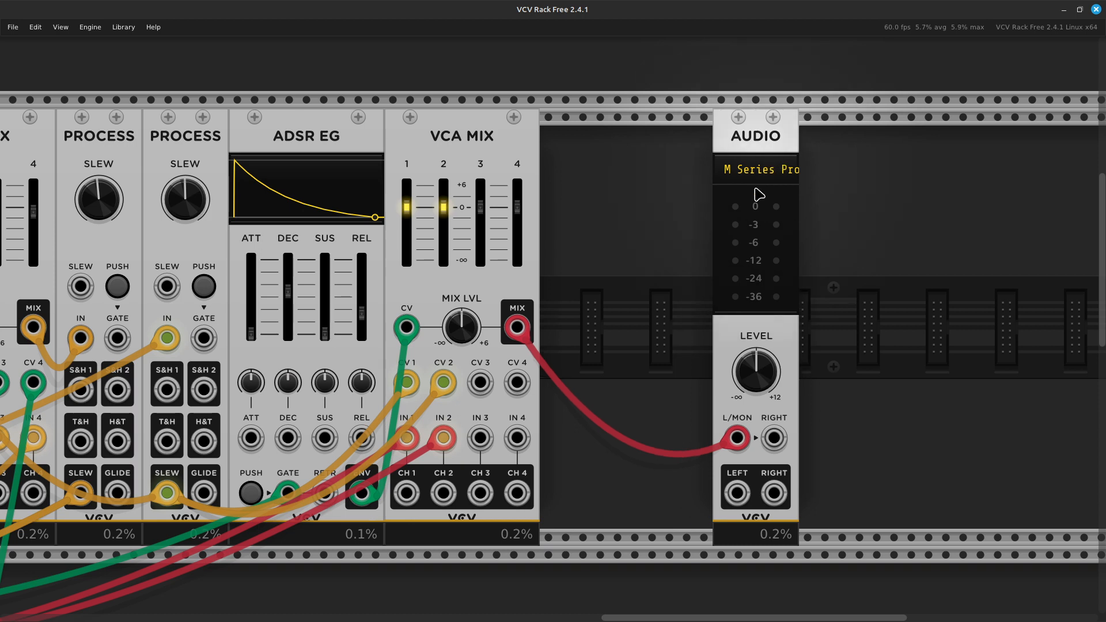
{"action": "left_click_drag", "start_coordinate": [736, 438], "coordinate": [611, 470]}
Add a VCF module beside the carriers' VCA MIX and patch a red cable from the mix output to the VCF input
{"action": "right_click", "coordinate": [609, 384]}
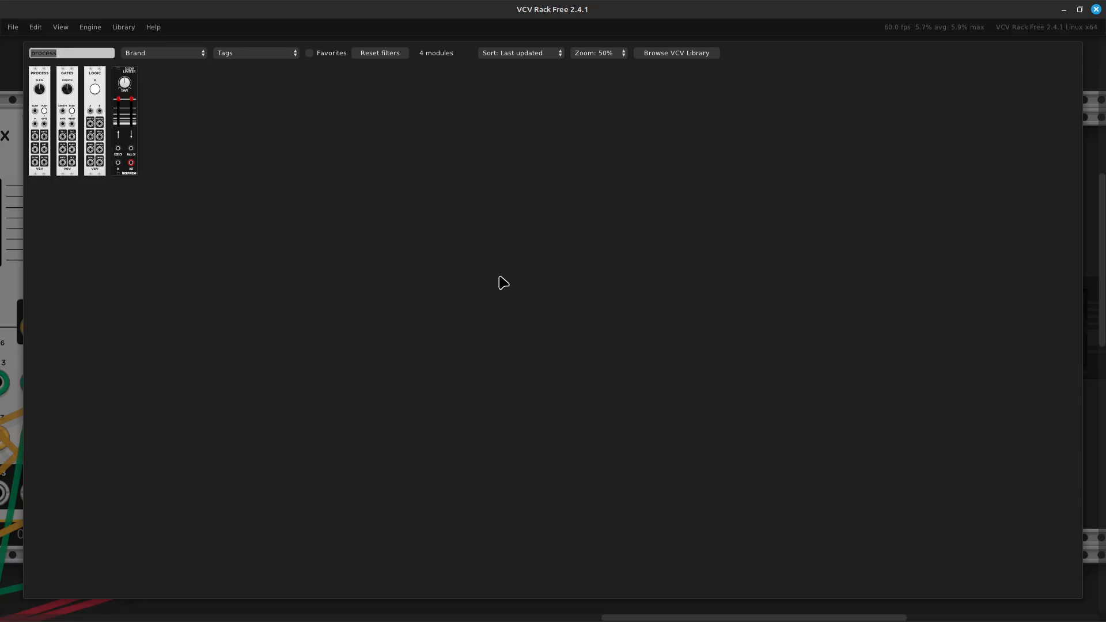
{"action": "type", "text": "vcf"}
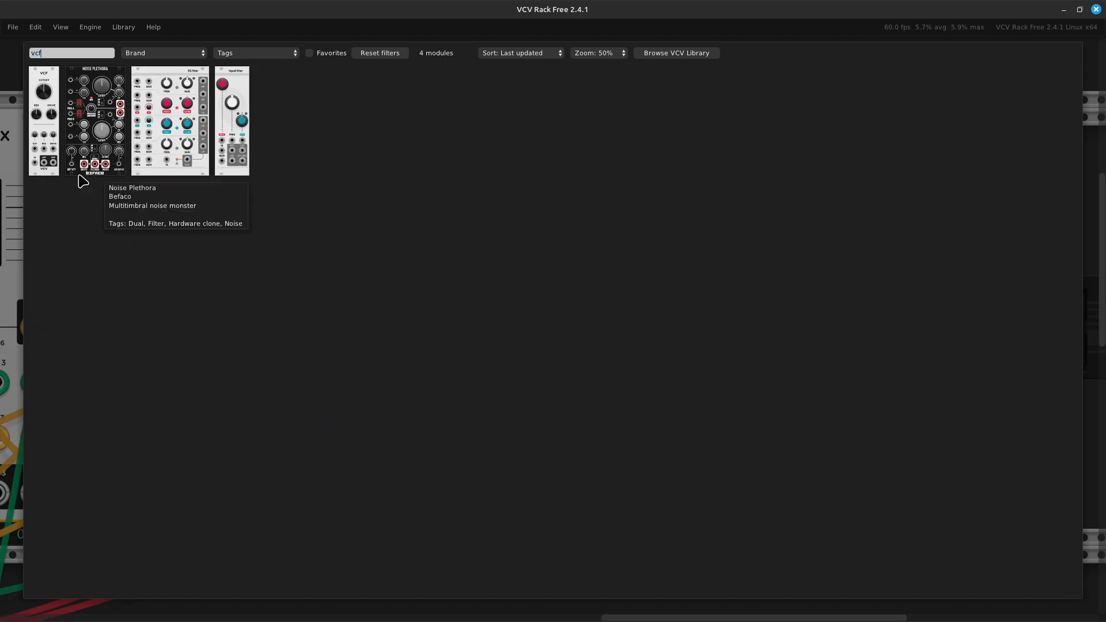
{"action": "left_click", "coordinate": [35, 167]}
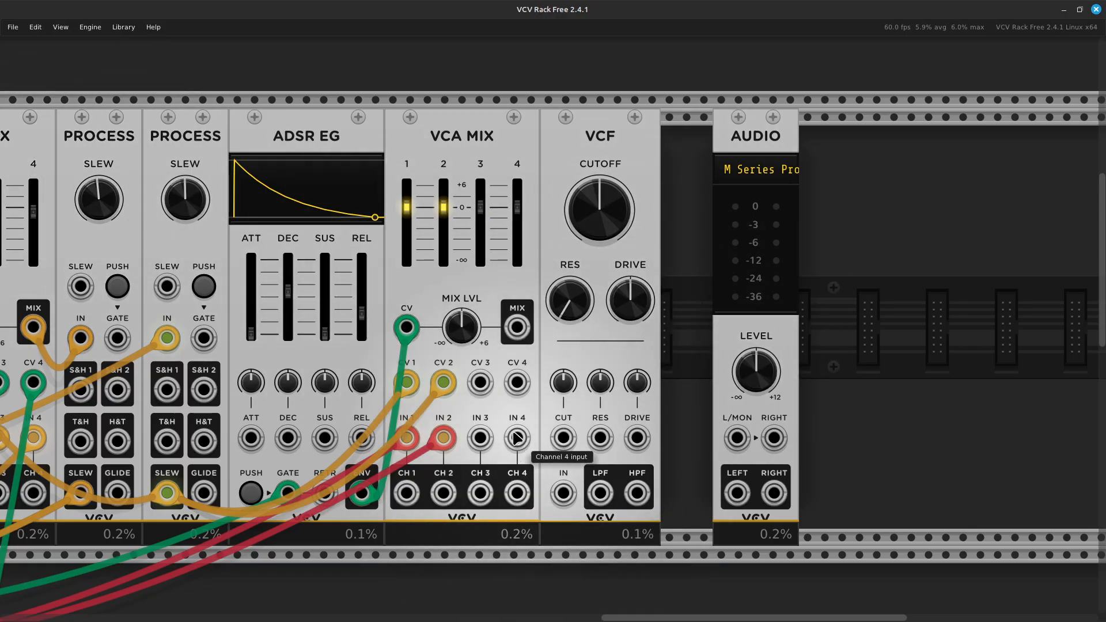
{"action": "right_click", "coordinate": [518, 334]}
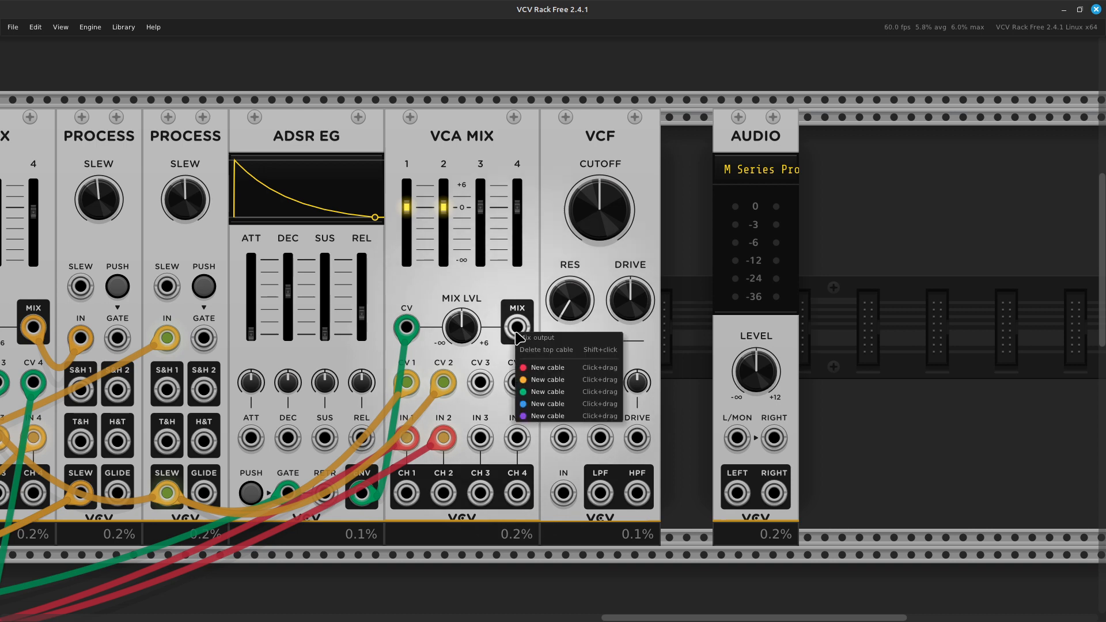
{"action": "left_click_drag", "start_coordinate": [532, 368], "coordinate": [563, 493]}
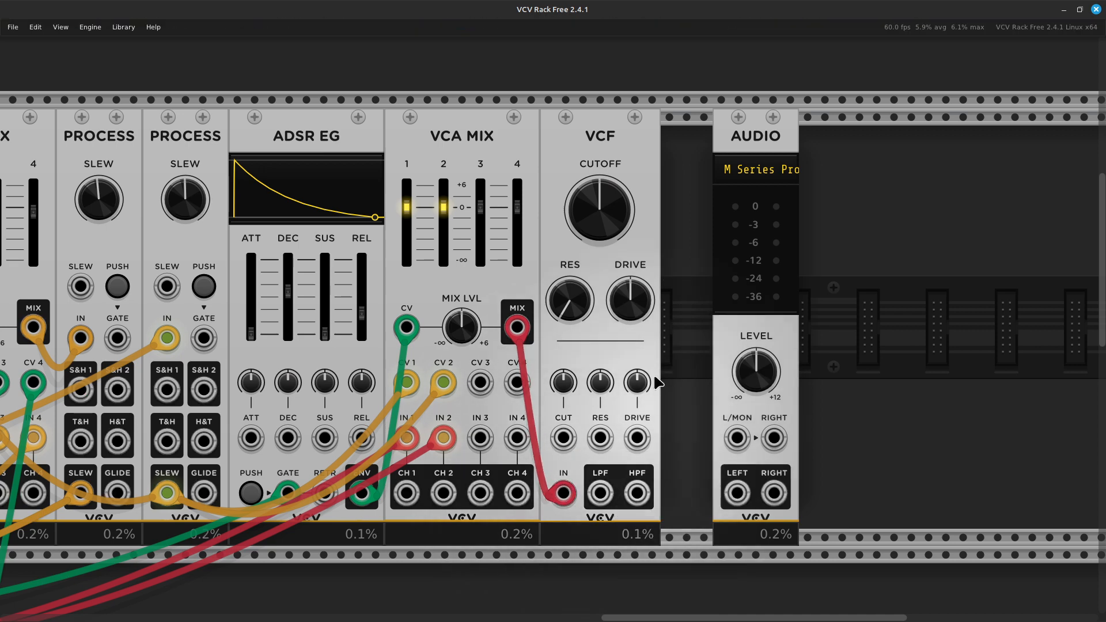
Move the AUDIO module further from the VCF and add a DELAY module in the gap between them
{"action": "left_click_drag", "start_coordinate": [747, 142], "coordinate": [846, 156]}
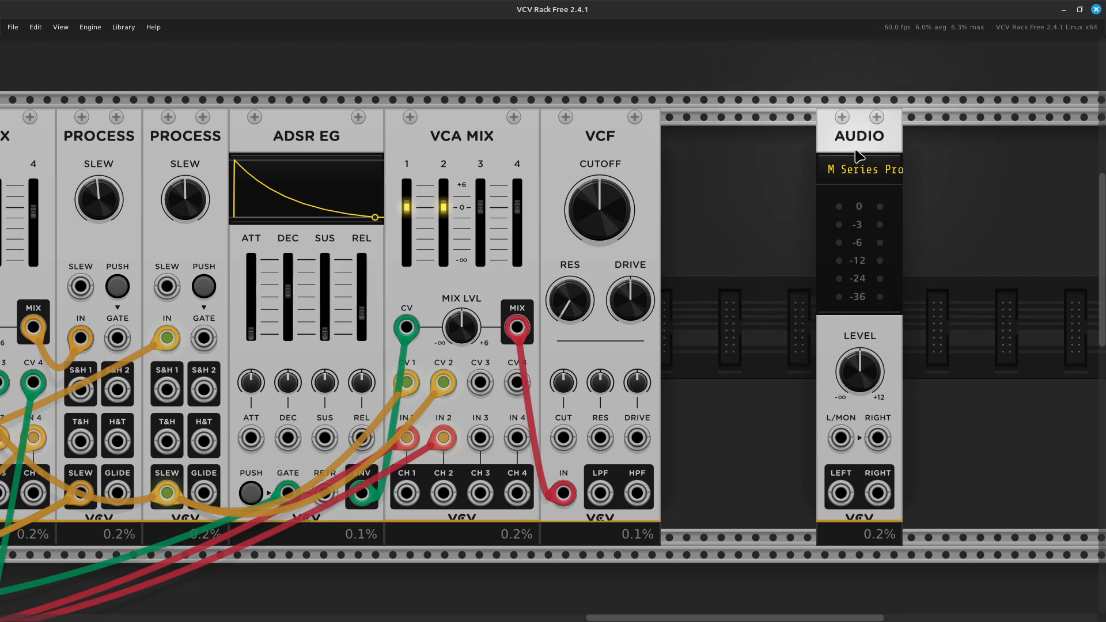
{"action": "right_click", "coordinate": [711, 359]}
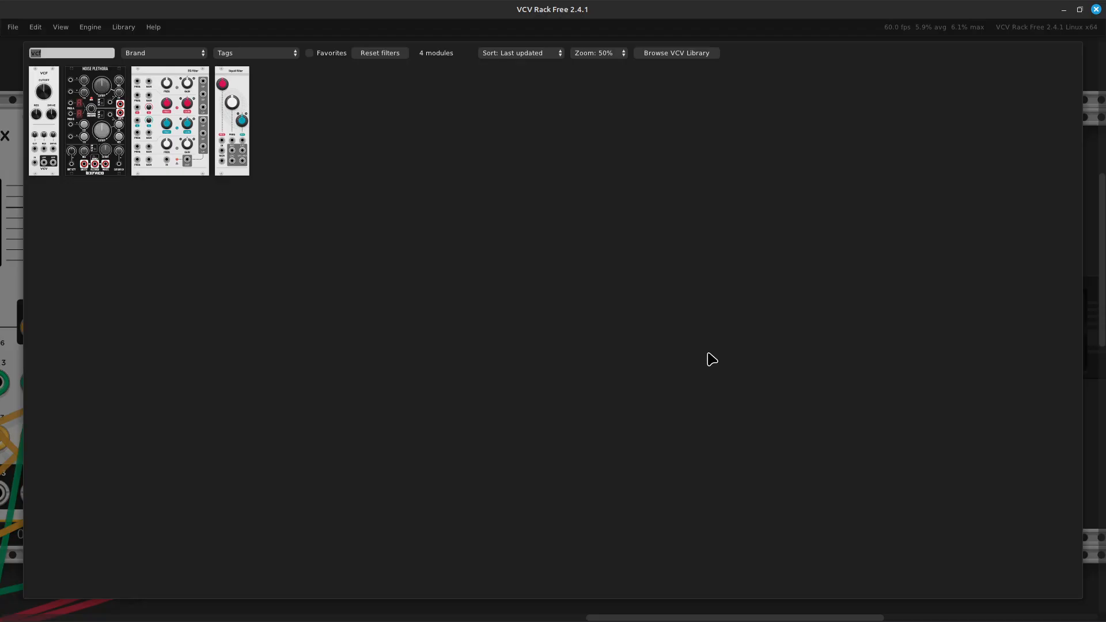
{"action": "key", "text": "BackSpace"}
{"action": "type", "text": "delay"}
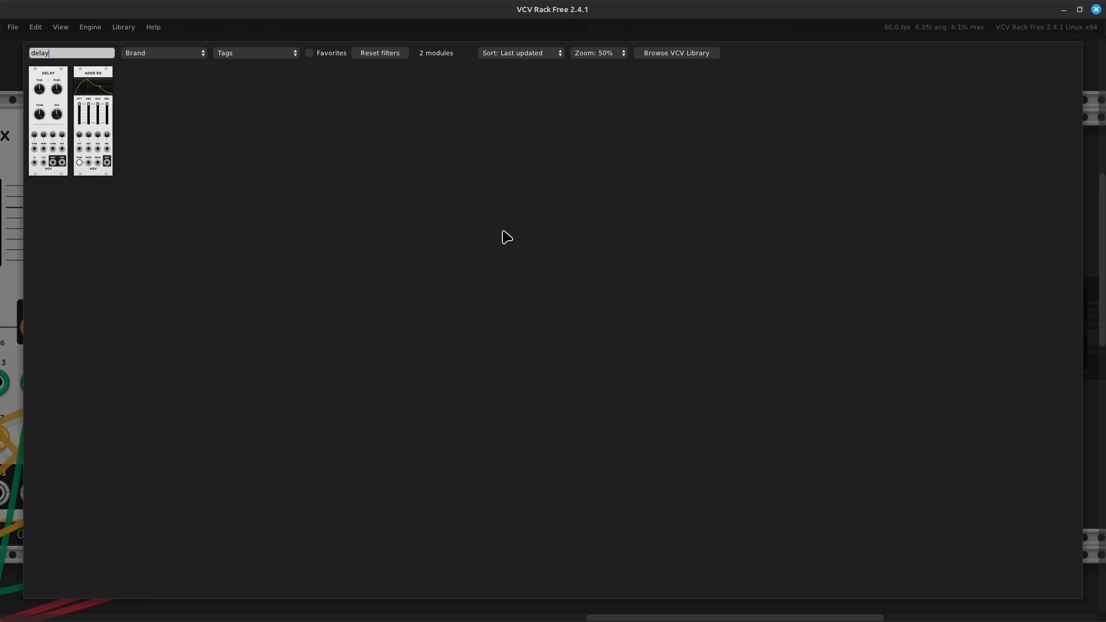
{"action": "left_click", "coordinate": [48, 154]}
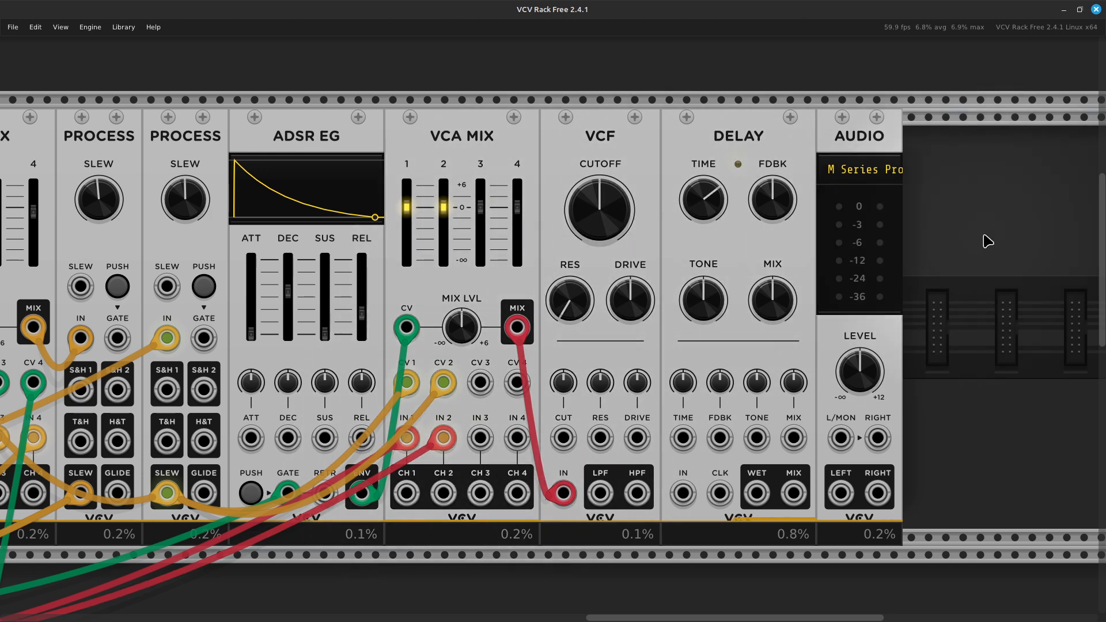
Patch red cables from the VCF lowpass output to the DELAY input and from the DELAY wet output to AUDIO L/MON
{"action": "scroll", "coordinate": [988, 240], "scroll_direction": "right", "scroll_amount": 5}
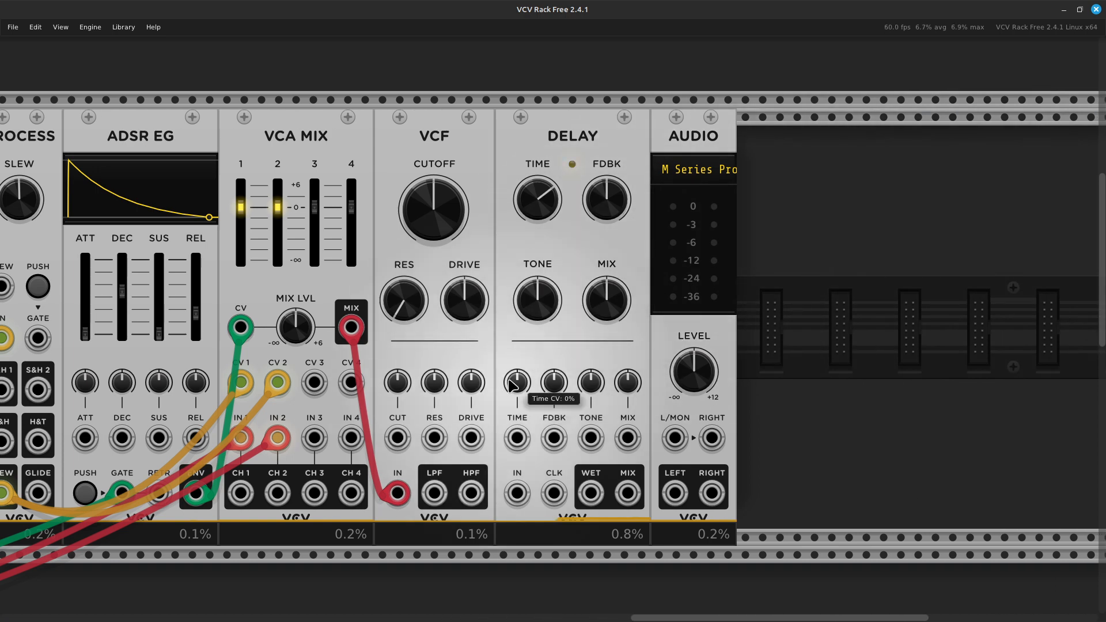
{"action": "right_click", "coordinate": [427, 499]}
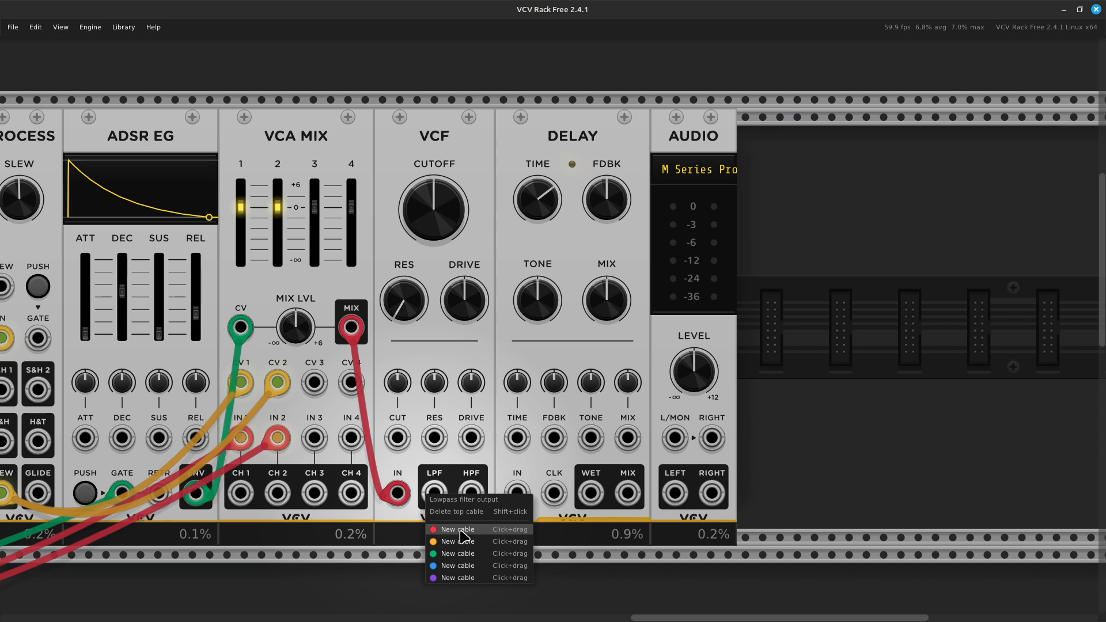
{"action": "left_click_drag", "start_coordinate": [462, 535], "coordinate": [527, 507]}
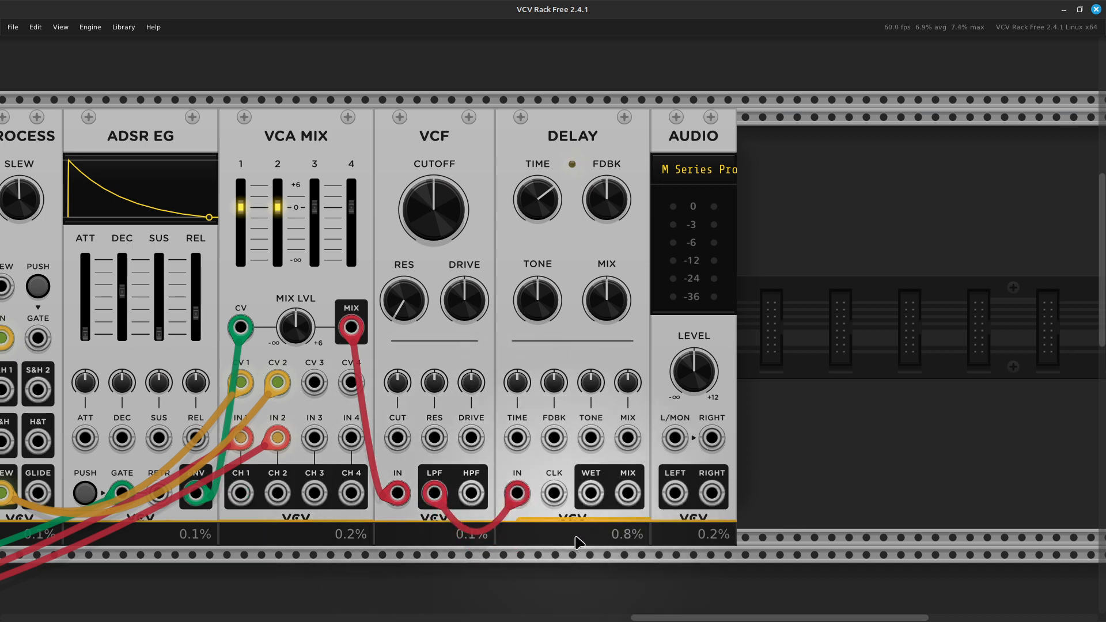
{"action": "right_click", "coordinate": [596, 496]}
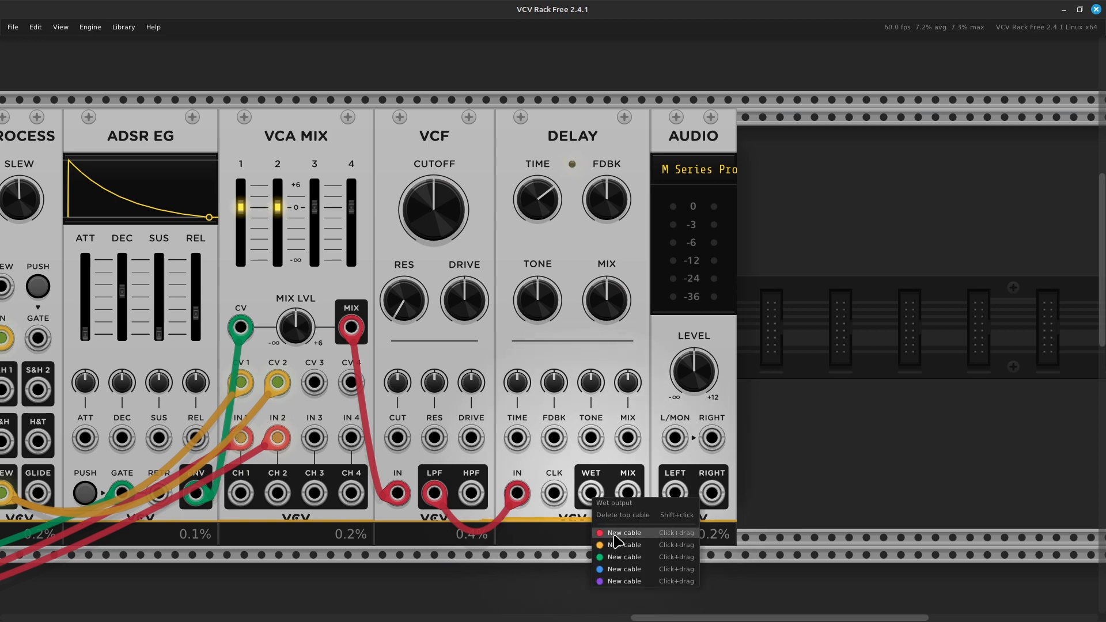
{"action": "left_click_drag", "start_coordinate": [616, 533], "coordinate": [675, 439]}
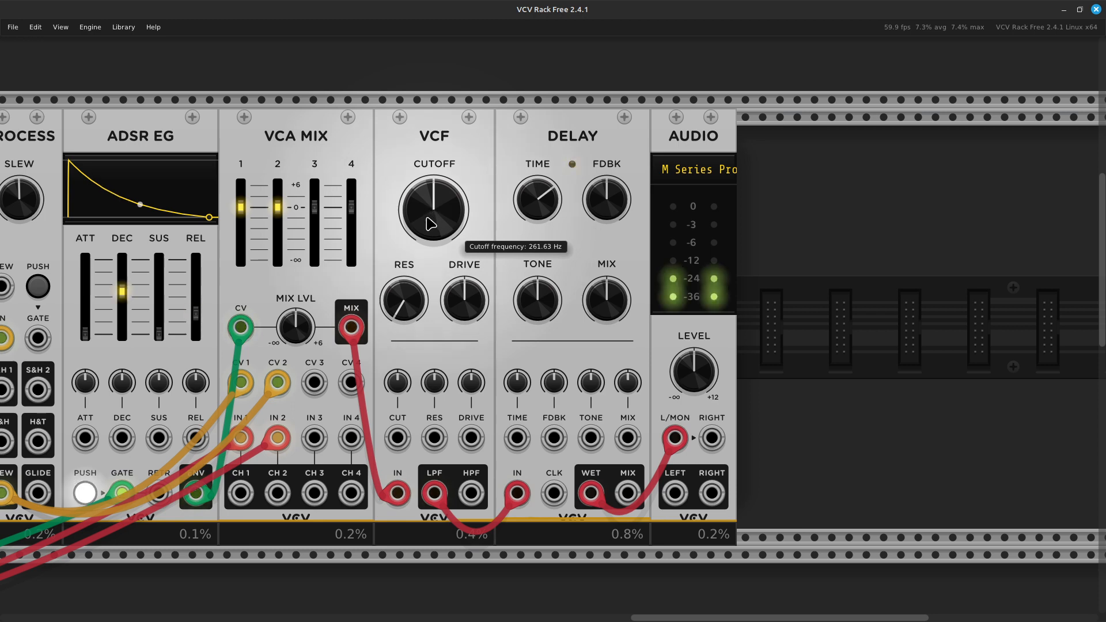
Raise the VCF cutoff frequency to about 1417 Hz
{"action": "left_click_drag", "start_coordinate": [431, 224], "coordinate": [431, 211]}
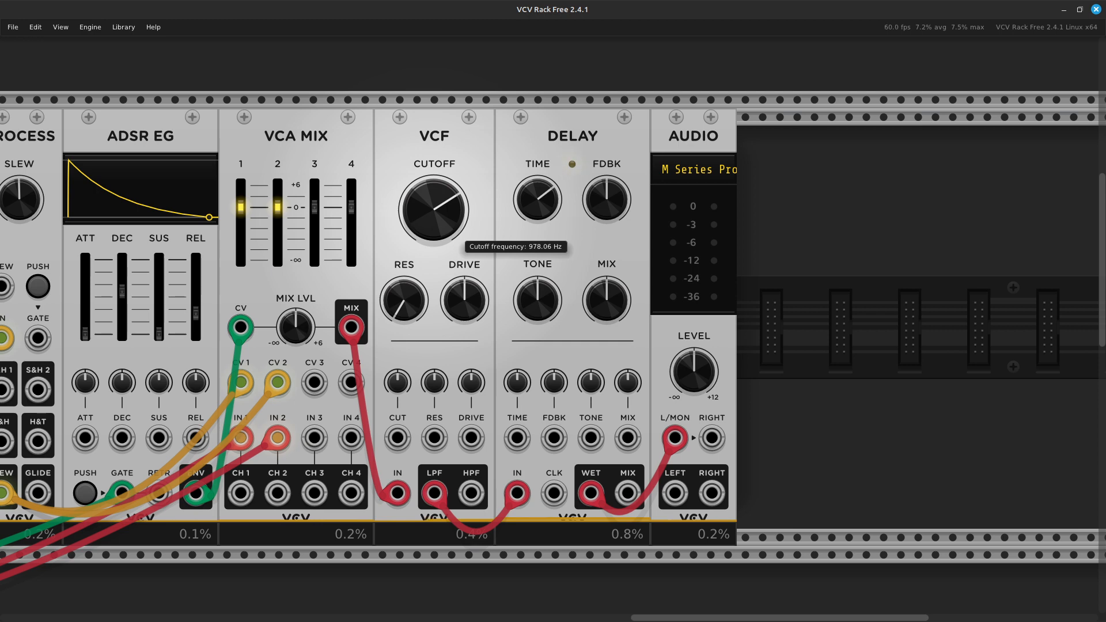
{"action": "left_click_drag", "start_coordinate": [431, 211], "coordinate": [431, 204]}
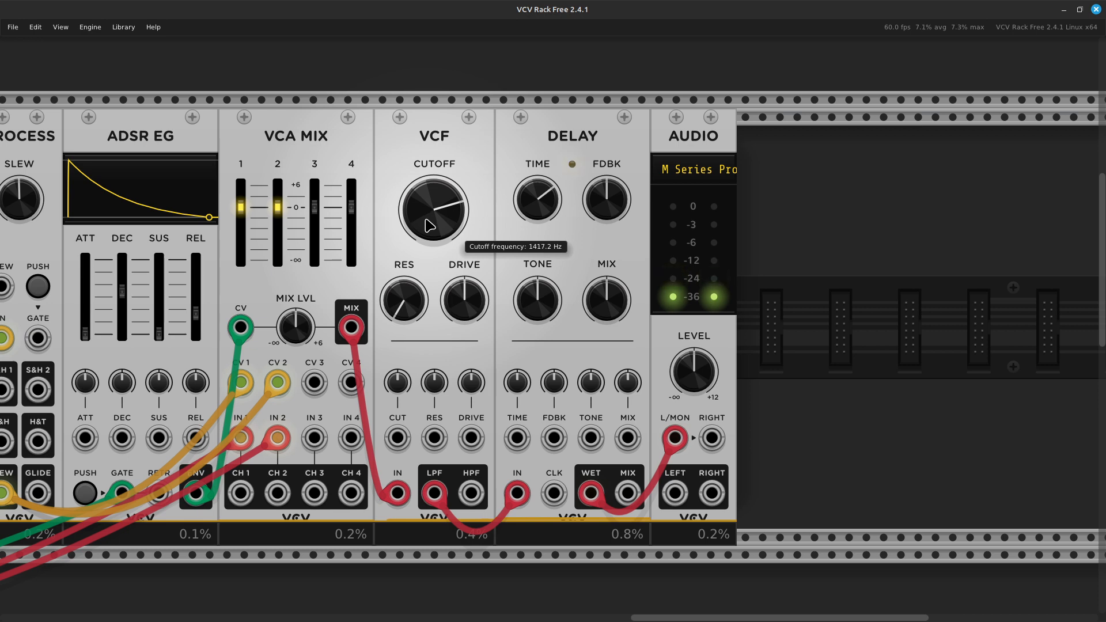
Shorten the DELAY time to slightly above 0.028 s and raise its tone to about 36%
{"action": "scroll", "coordinate": [423, 223], "scroll_direction": "left", "scroll_amount": 5}
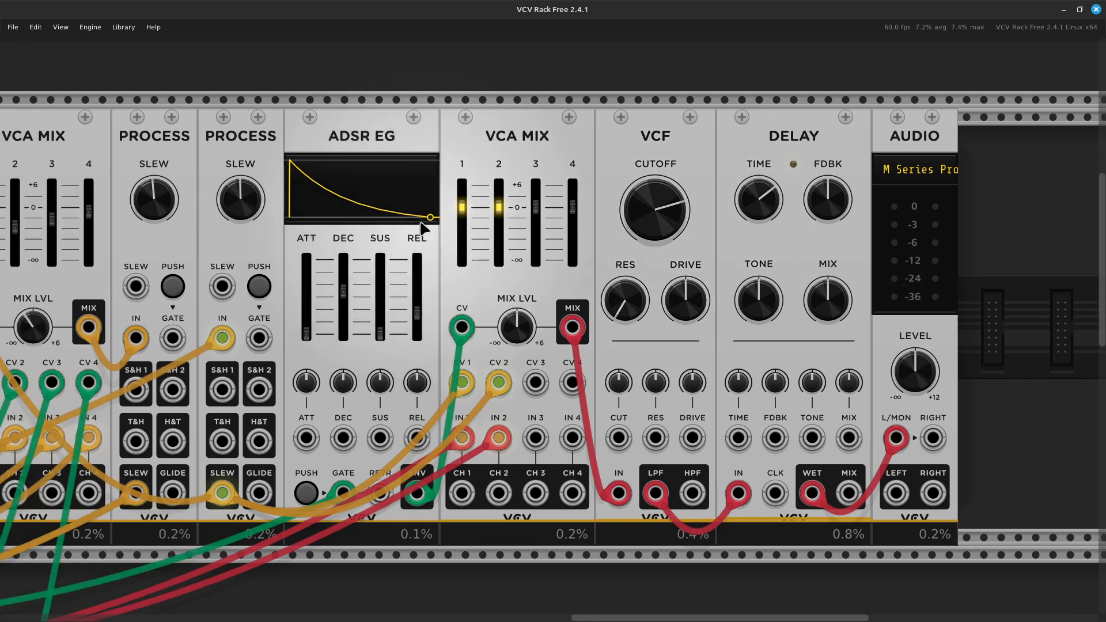
{"action": "mouse_move", "coordinate": [766, 203]}
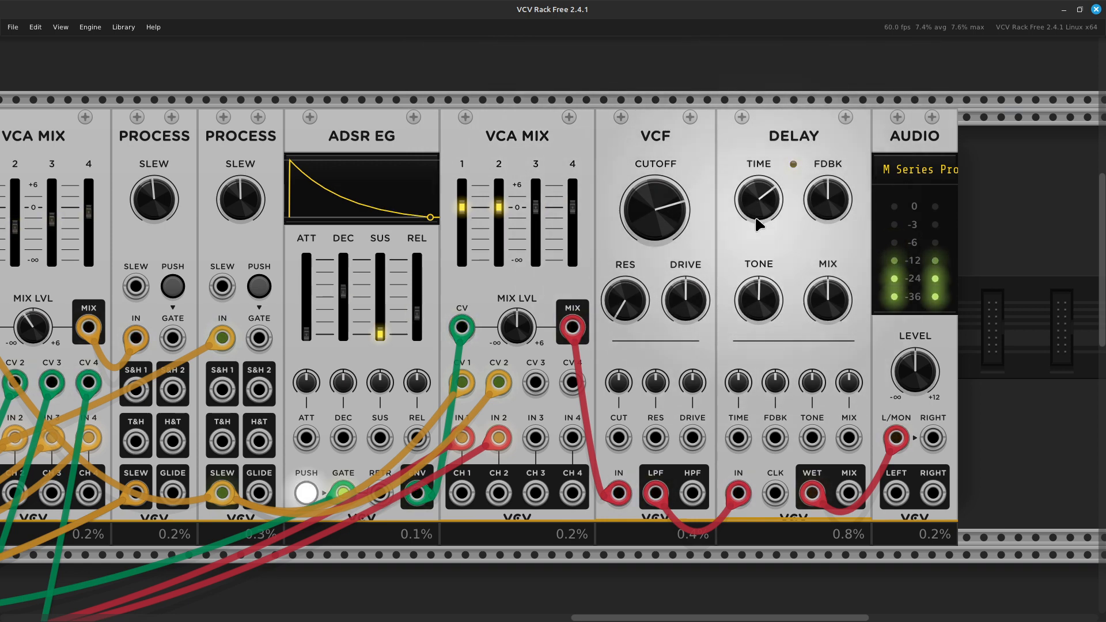
{"action": "left_click_drag", "start_coordinate": [754, 214], "coordinate": [760, 311]}
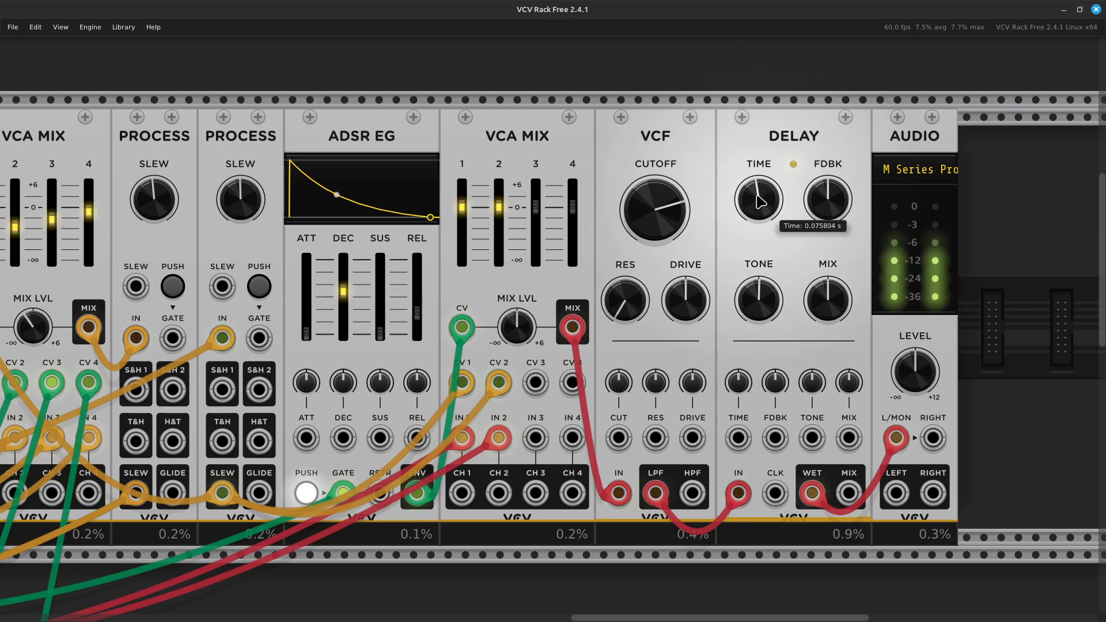
{"action": "left_click_drag", "start_coordinate": [758, 200], "coordinate": [757, 208]}
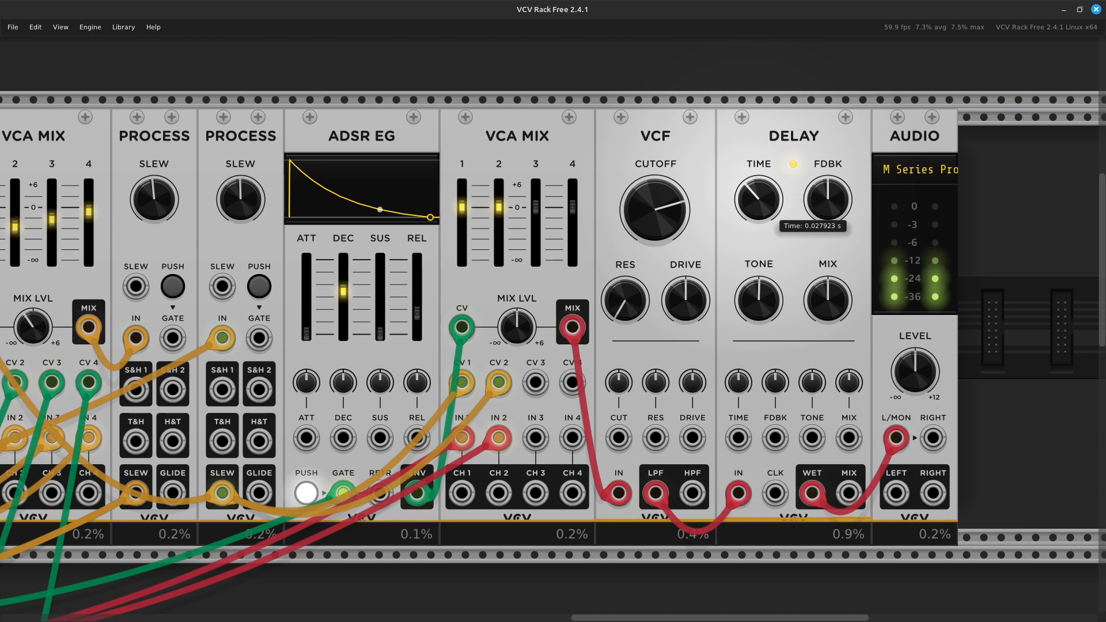
{"action": "left_click_drag", "start_coordinate": [758, 208], "coordinate": [758, 206]}
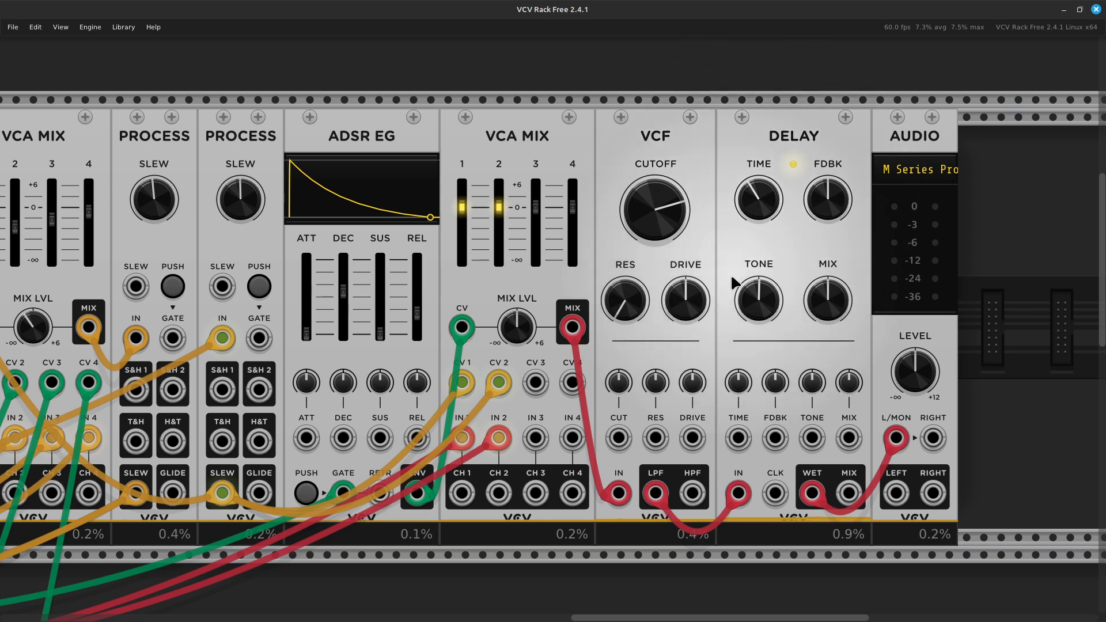
{"action": "mouse_move", "coordinate": [763, 298]}
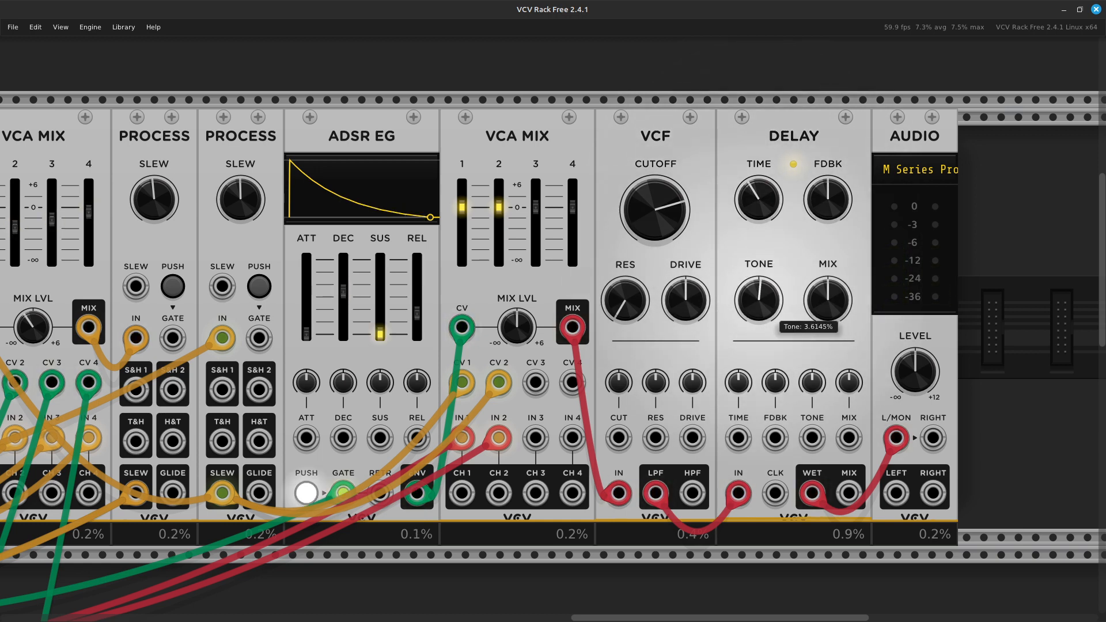
{"action": "left_click_drag", "start_coordinate": [758, 299], "coordinate": [758, 290]}
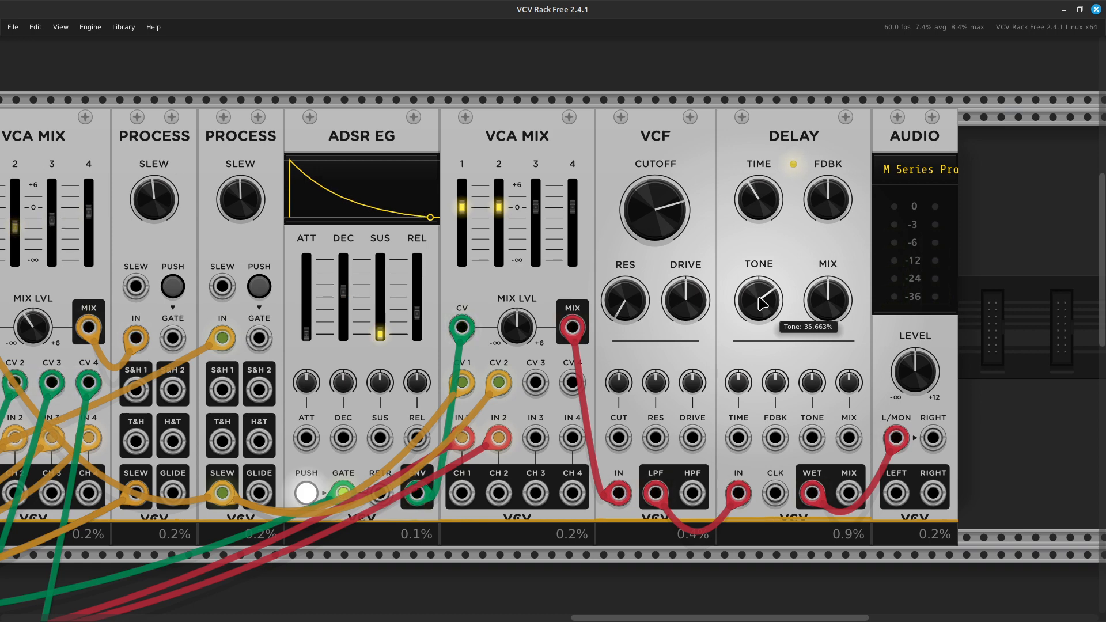
Move the audio output cable from the DELAY wet output to its mix output and reduce the feedback well below half
{"action": "mouse_move", "coordinate": [833, 301]}
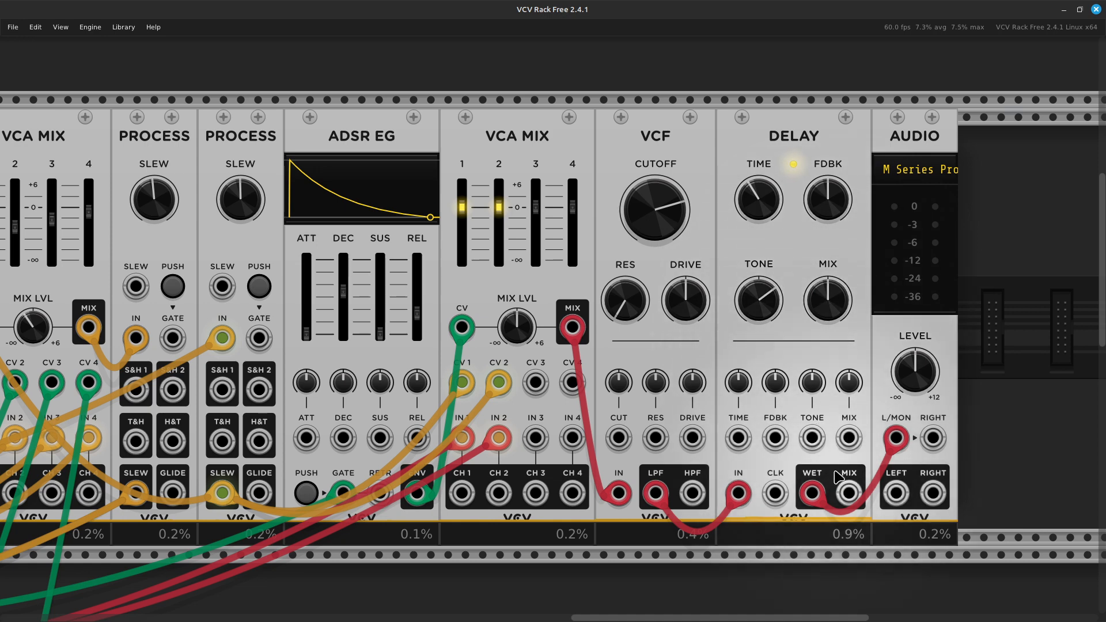
{"action": "left_click_drag", "start_coordinate": [812, 493], "coordinate": [848, 493]}
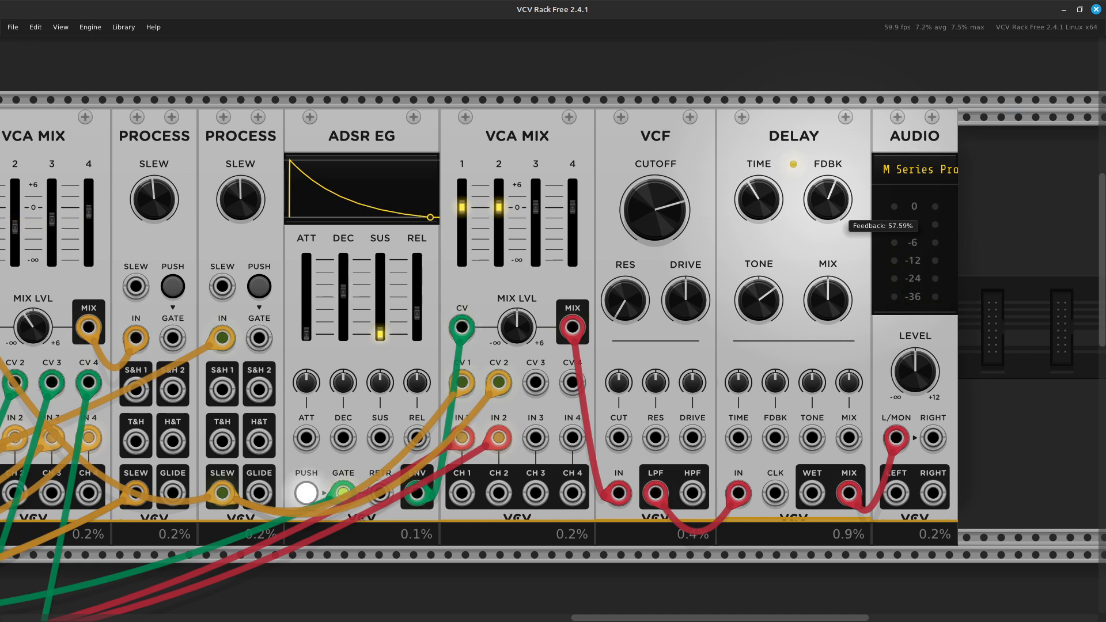
{"action": "left_click_drag", "start_coordinate": [828, 200], "coordinate": [828, 344]}
Raise the VCF resonance to about half and set the cutoff frequency to about 1125 Hz
{"action": "mouse_move", "coordinate": [644, 200]}
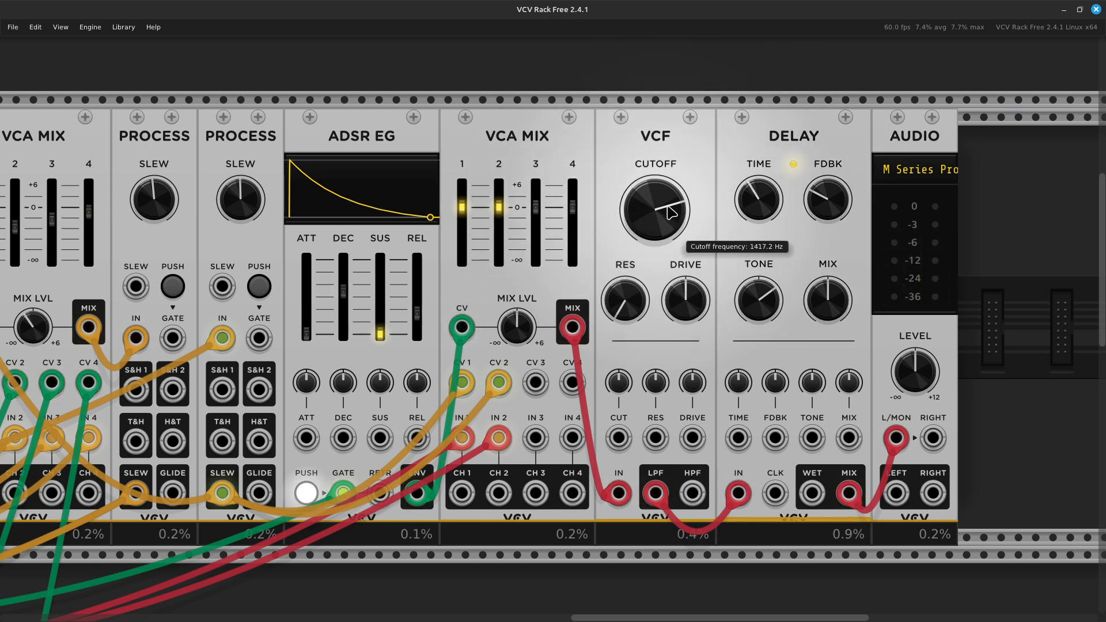
{"action": "left_click_drag", "start_coordinate": [671, 213], "coordinate": [647, 264]}
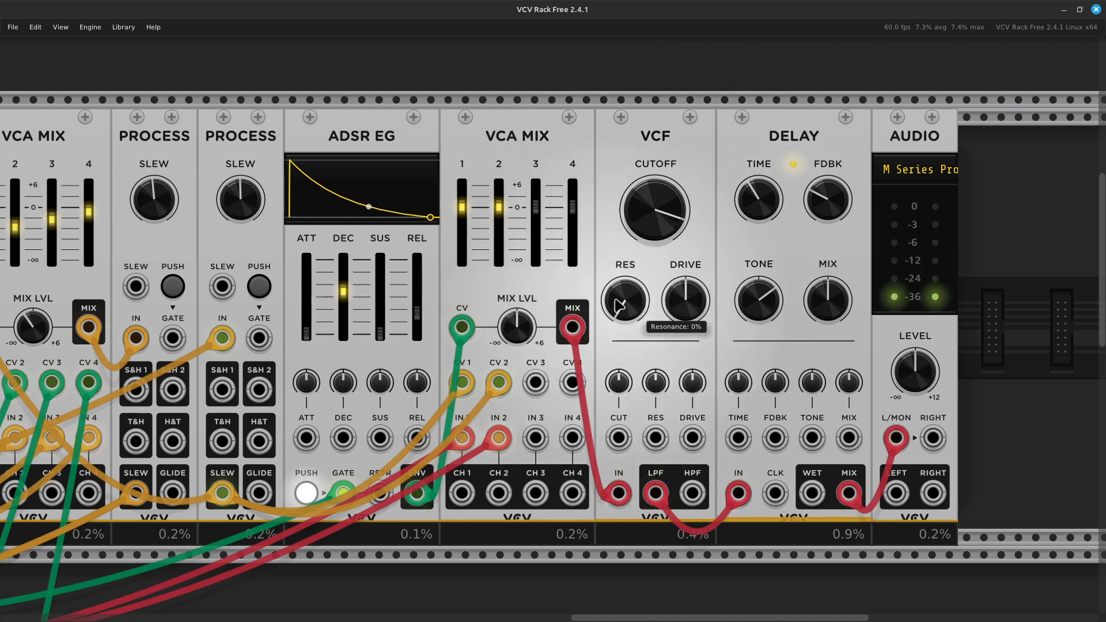
{"action": "mouse_move", "coordinate": [626, 309]}
{"action": "left_click_drag", "start_coordinate": [626, 310], "coordinate": [626, 293]}
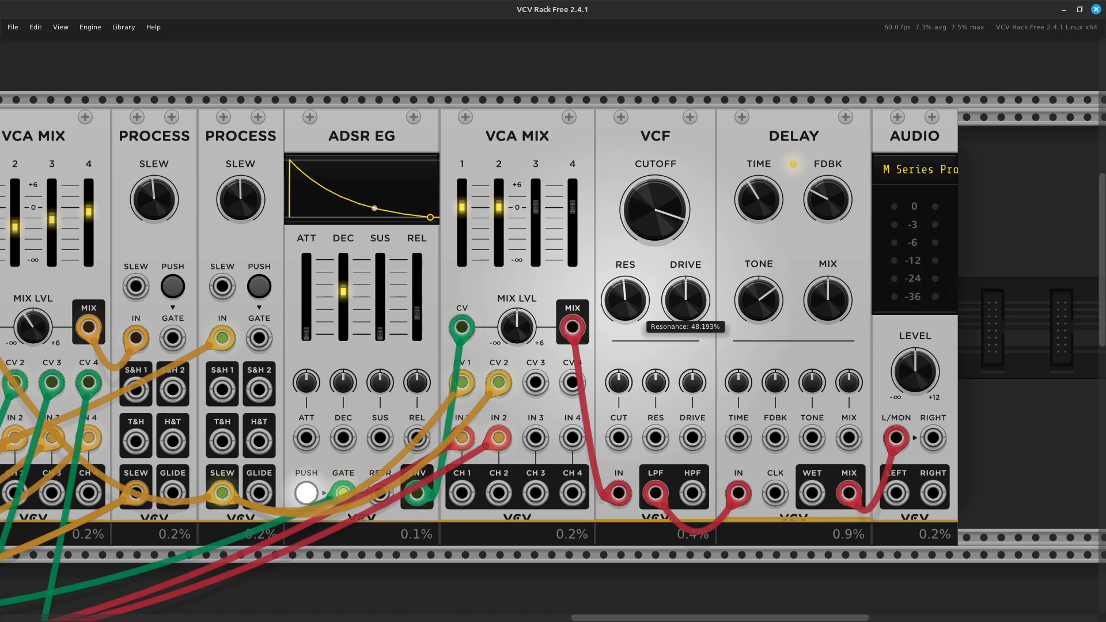
{"action": "left_click_drag", "start_coordinate": [671, 218], "coordinate": [671, 269]}
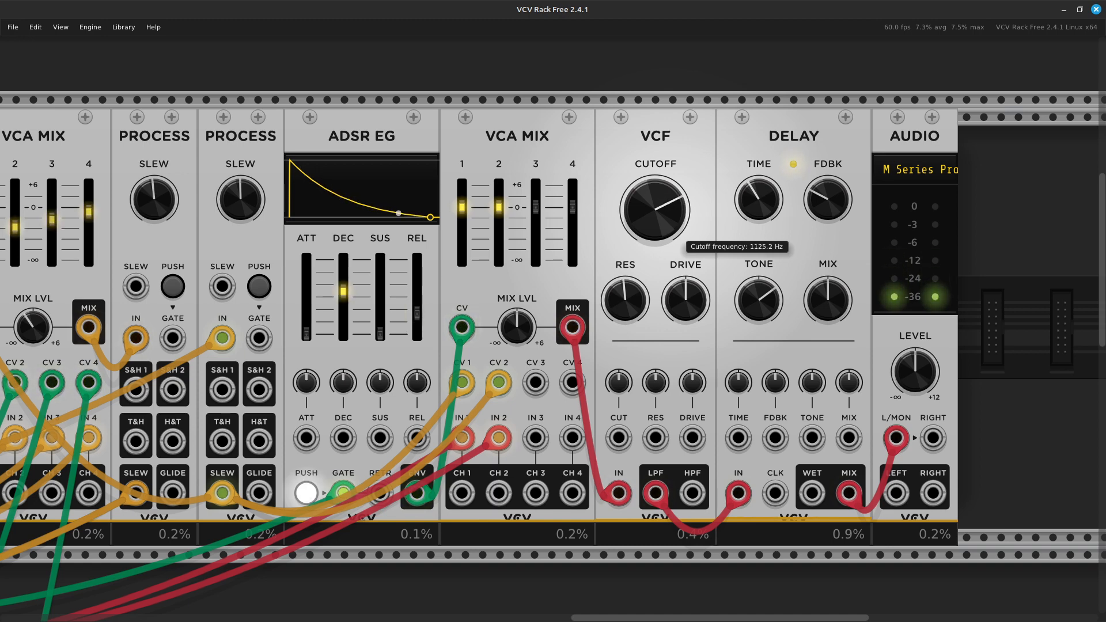
{"action": "left_click_drag", "start_coordinate": [671, 224], "coordinate": [672, 226]}
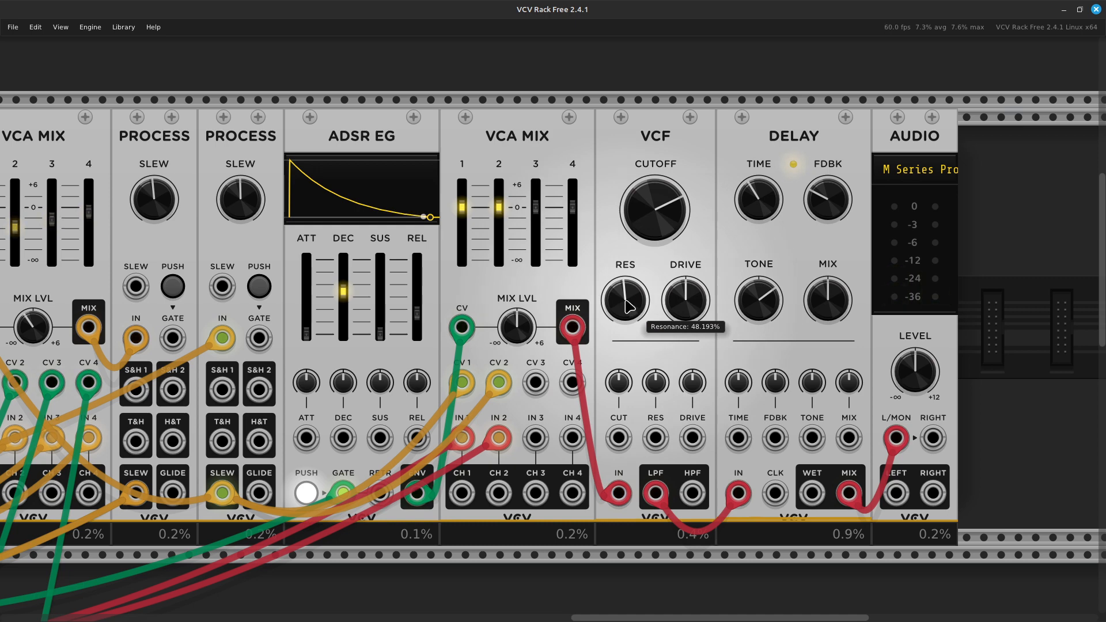
{"action": "mouse_move", "coordinate": [628, 305]}
{"action": "left_mouse_down"}
{"action": "mouse_move", "coordinate": [628, 314]}
{"action": "mouse_move", "coordinate": [626, 301]}
{"action": "left_mouse_up"}
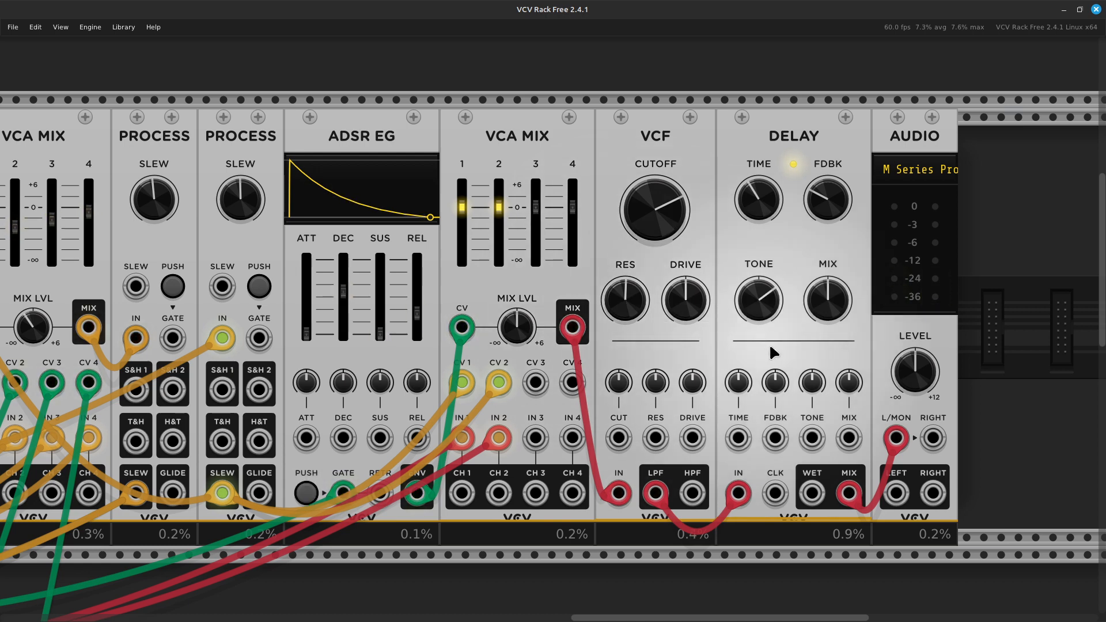
Raise the mix level of the modulators' VCA MIX to about 0 dB
{"action": "scroll", "coordinate": [507, 281], "scroll_direction": "left", "scroll_amount": 5}
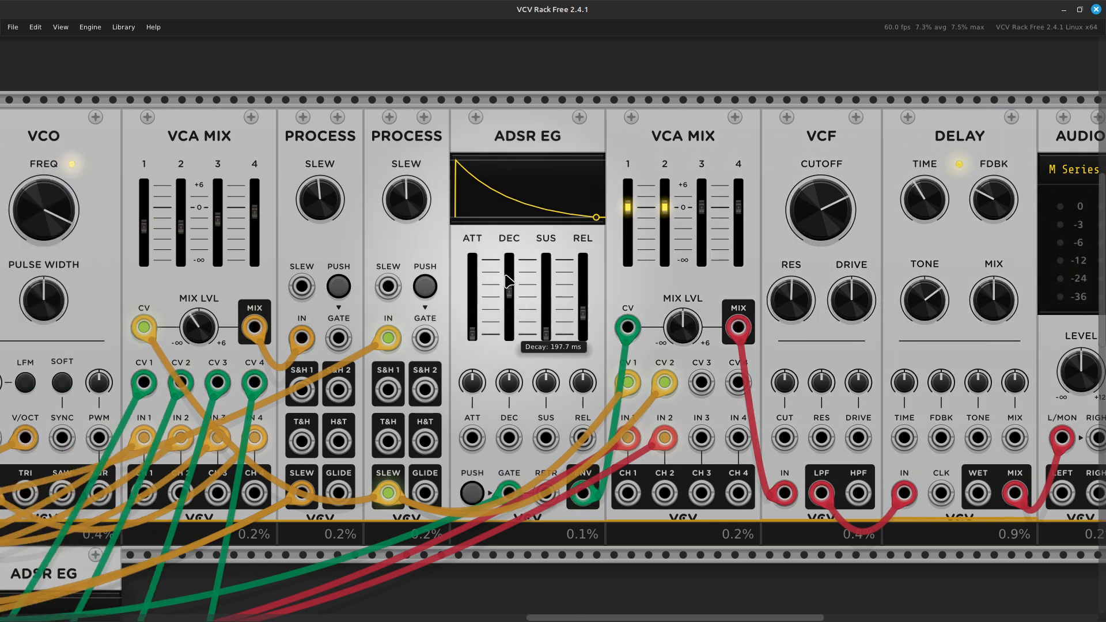
{"action": "scroll", "coordinate": [502, 271], "scroll_direction": "left", "scroll_amount": 12}
{"action": "mouse_move", "coordinate": [585, 326]}
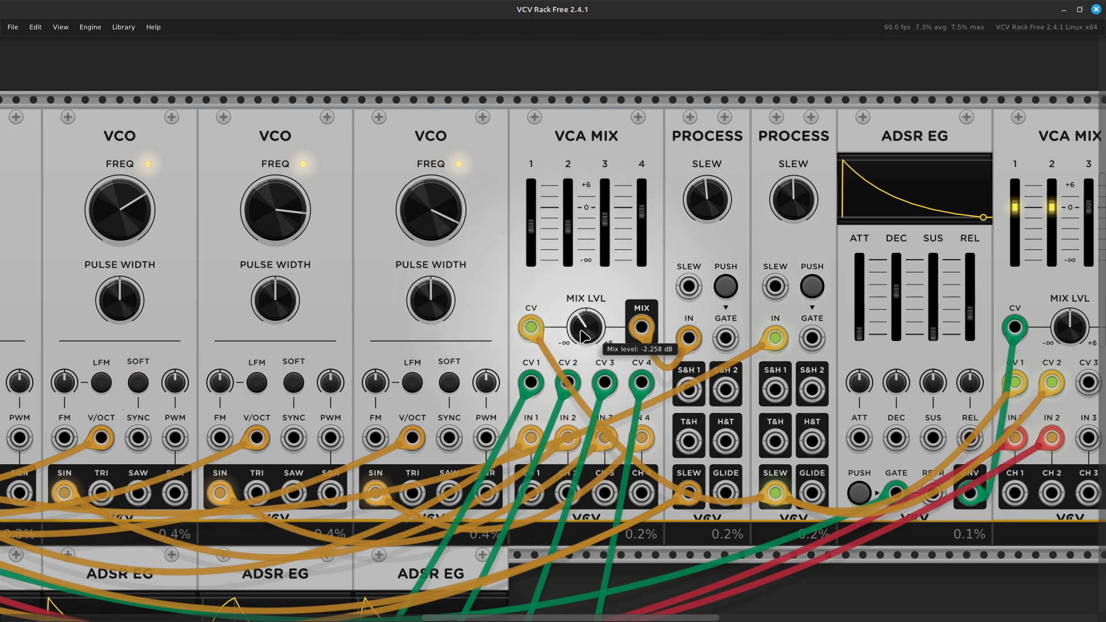
{"action": "left_click_drag", "start_coordinate": [586, 327], "coordinate": [586, 323]}
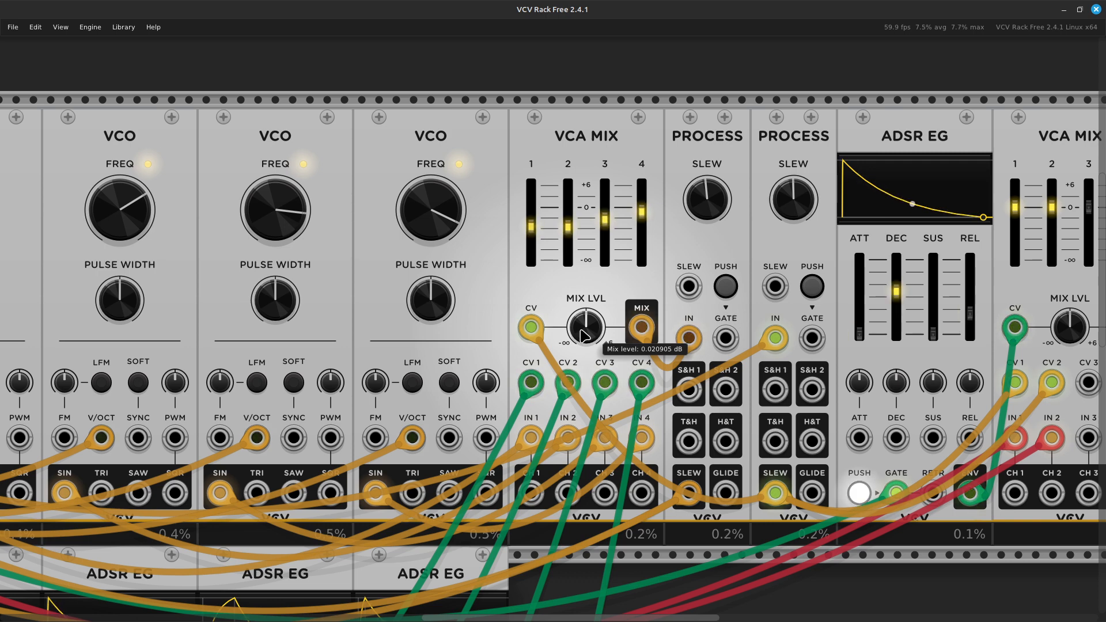
Raise the mix level of the carriers' VCA MIX above 0 dB, most of the way towards +6 dB
{"action": "scroll", "coordinate": [584, 335], "scroll_direction": "right", "scroll_amount": 10}
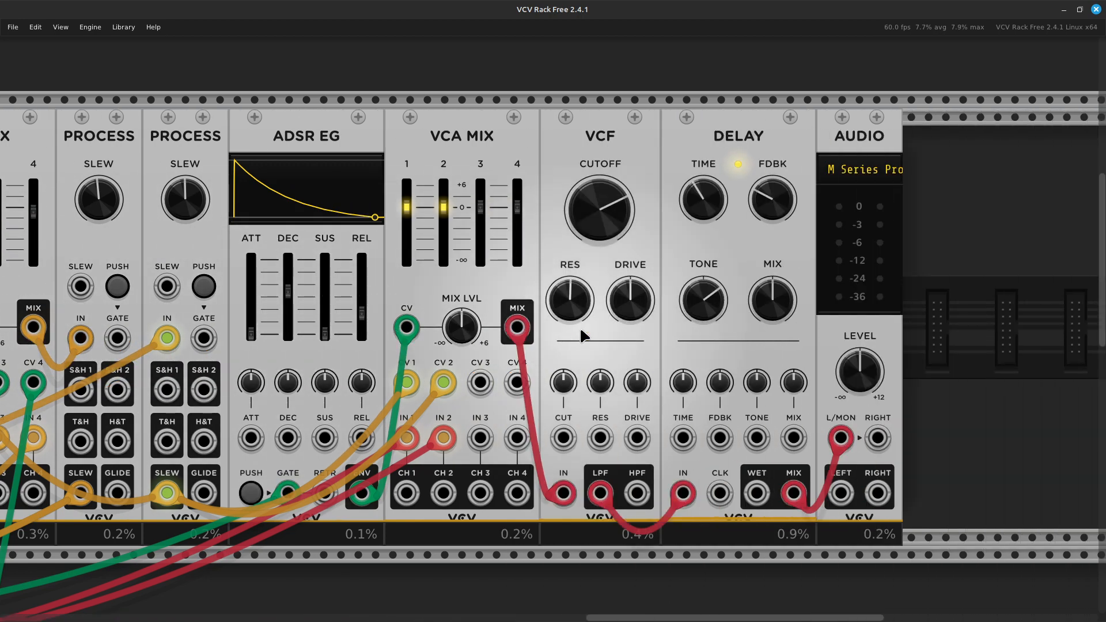
{"action": "mouse_move", "coordinate": [461, 340]}
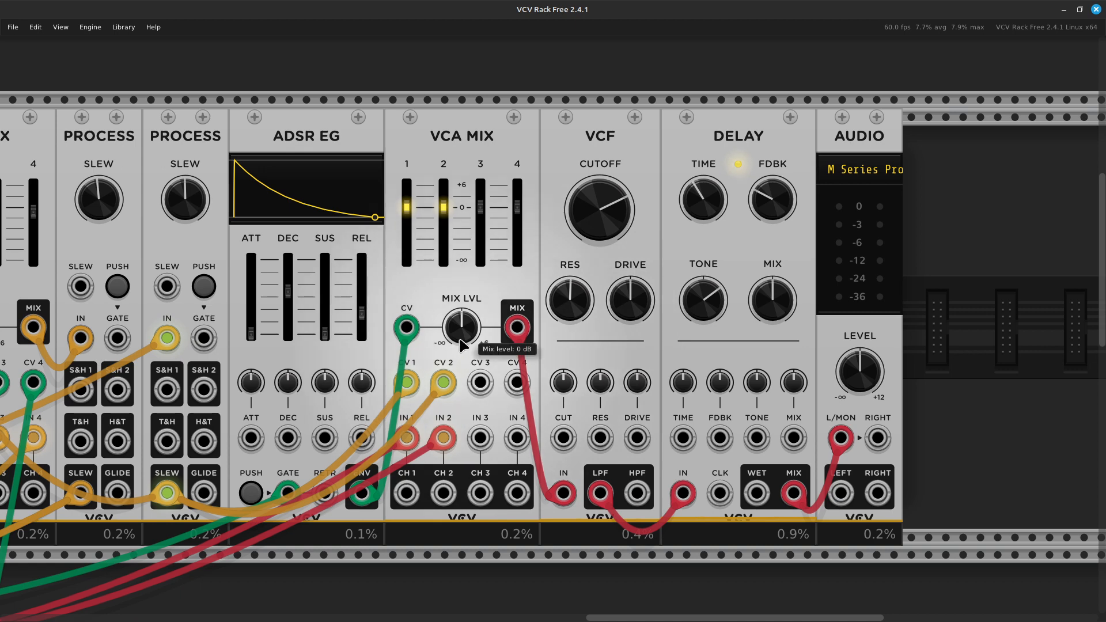
{"action": "left_click_drag", "start_coordinate": [461, 326], "coordinate": [461, 311]}
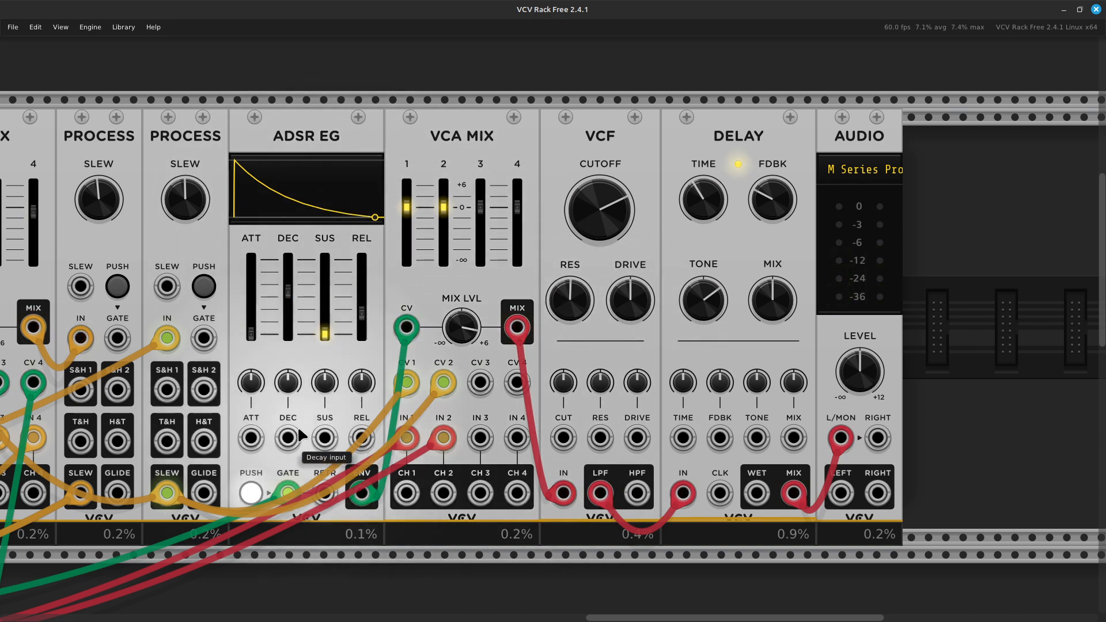
Fine-tune the decay of the carriers' ADSR EG to slightly below 187 ms
{"action": "mouse_move", "coordinate": [288, 337]}
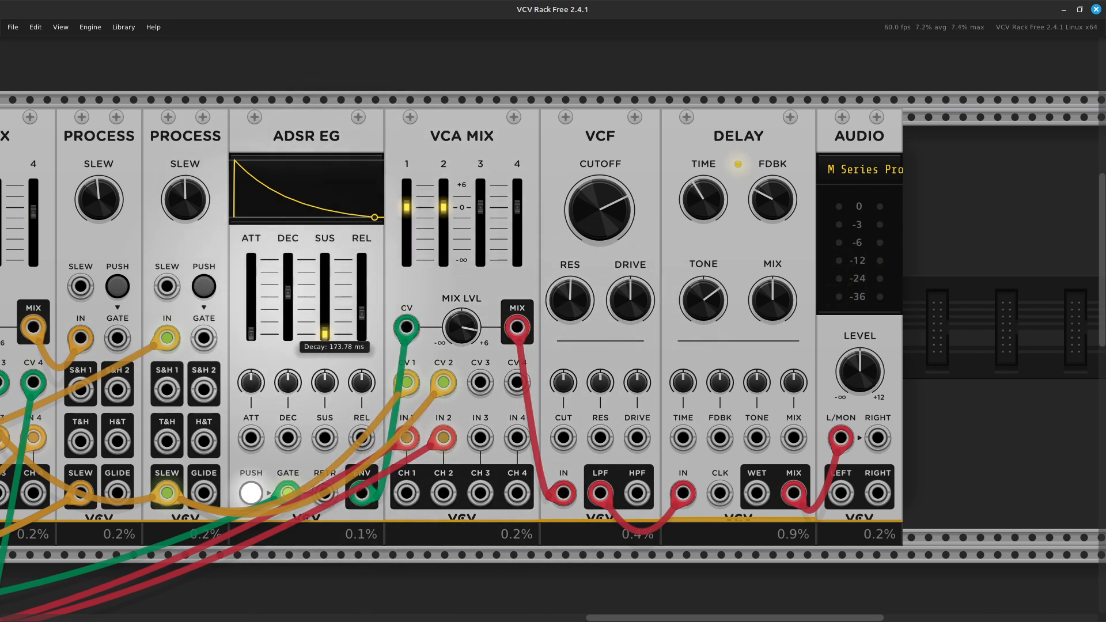
{"action": "left_click_drag", "start_coordinate": [288, 337], "coordinate": [288, 335]}
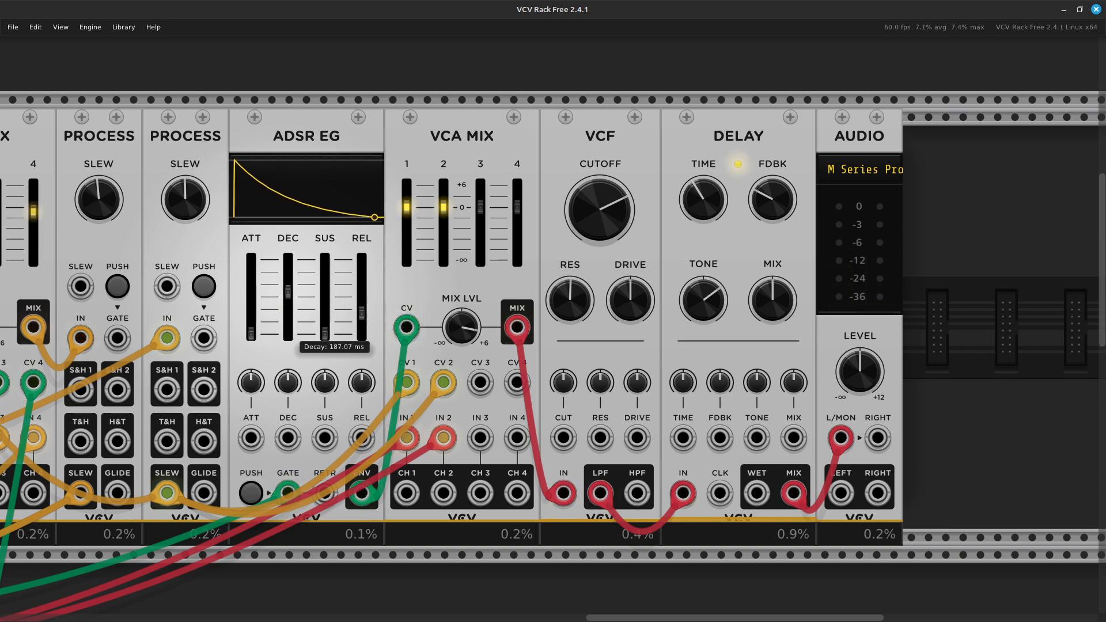
{"action": "left_click_drag", "start_coordinate": [288, 292], "coordinate": [288, 294]}
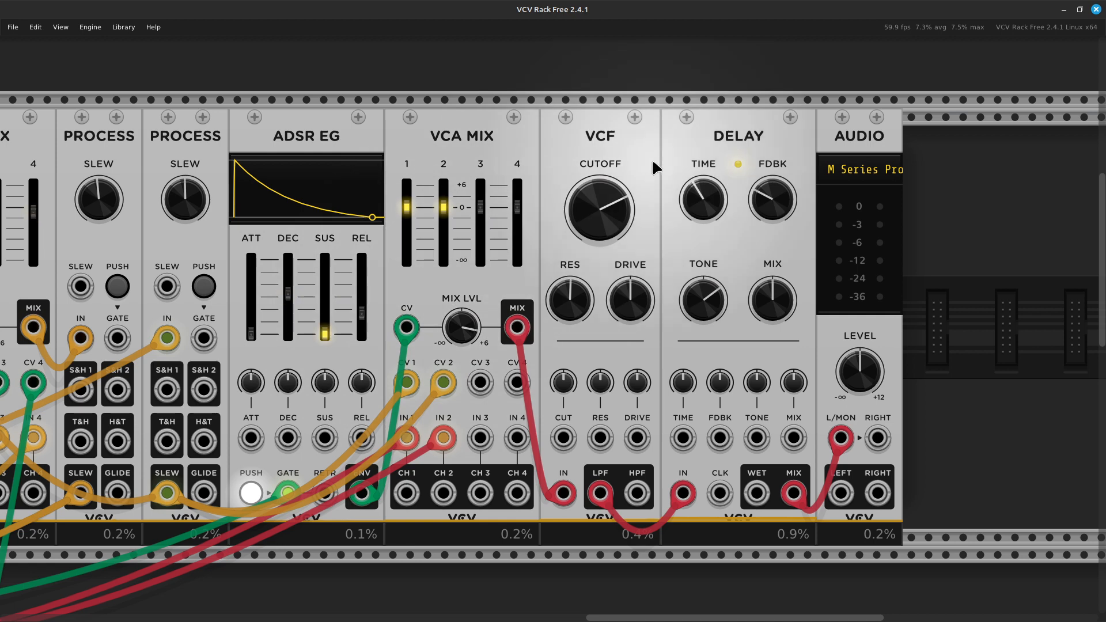
Raise the DELAY module's time to about 0.335 s and its feedback to about 45%
{"action": "mouse_move", "coordinate": [704, 191]}
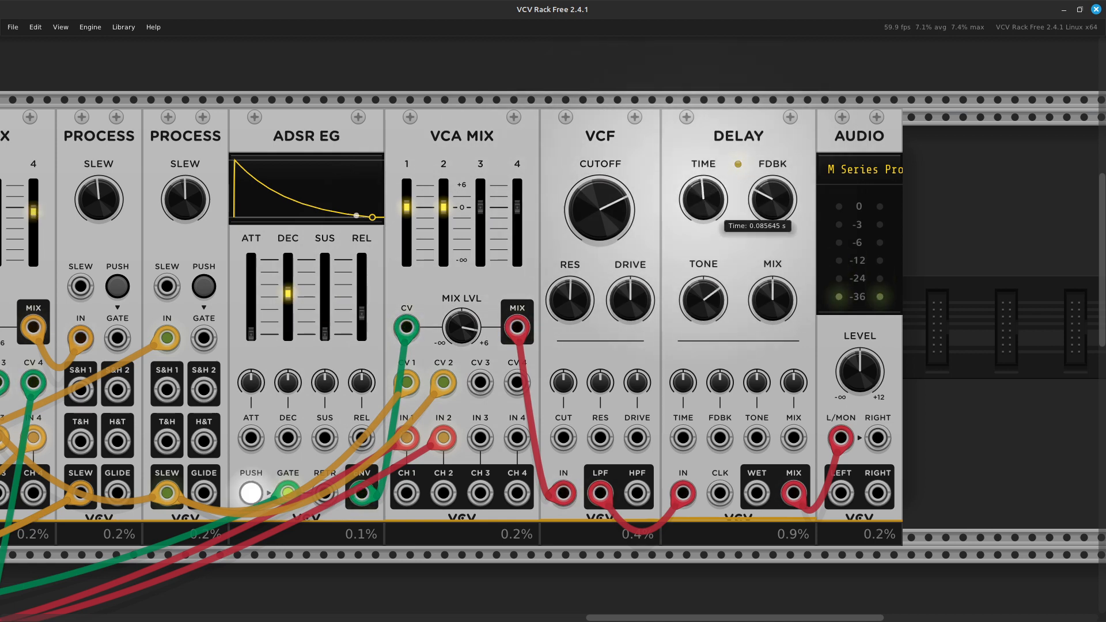
{"action": "left_click_drag", "start_coordinate": [699, 200], "coordinate": [700, 175]}
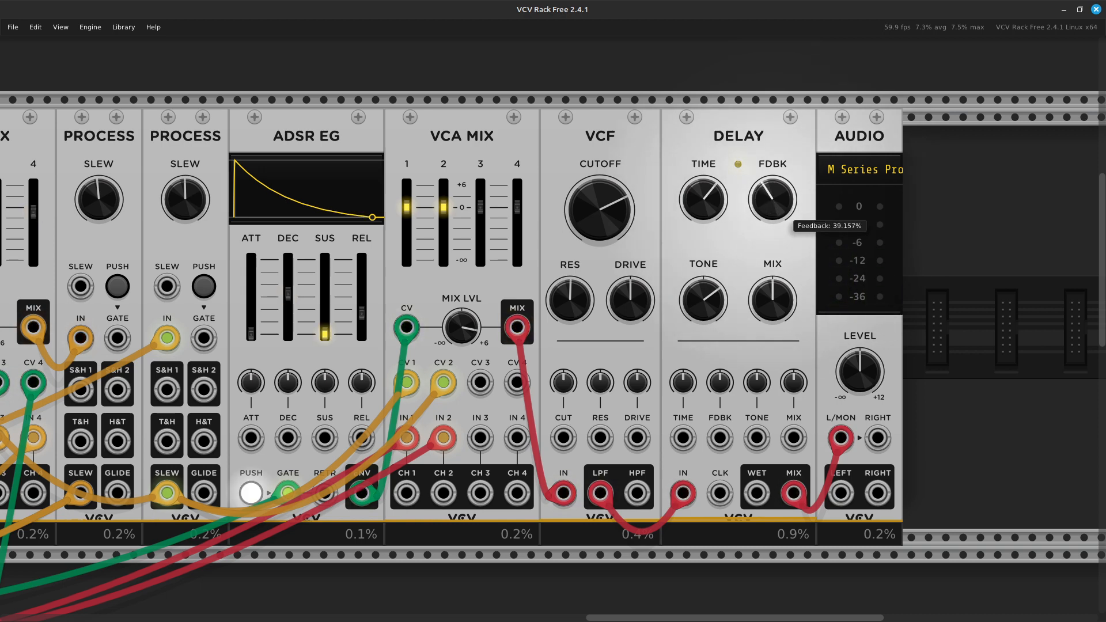
{"action": "left_click_drag", "start_coordinate": [772, 198], "coordinate": [772, 193]}
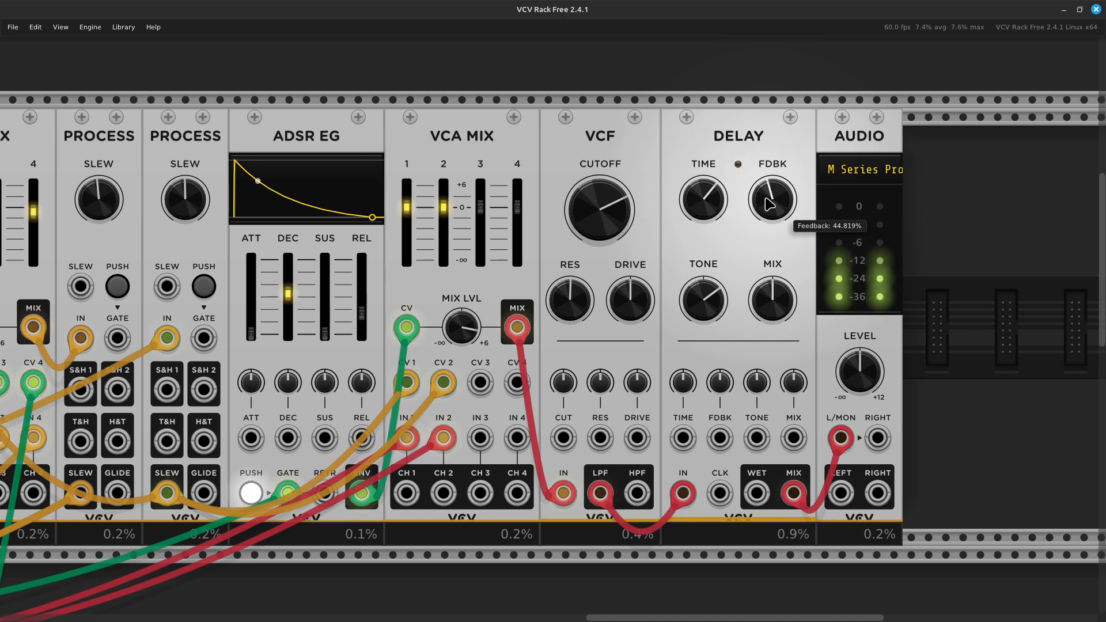
Open the VCF cutoff to nearly nine tenths of its range, lower the resonance below half, and raise the drive slightly above 100%
{"action": "mouse_move", "coordinate": [595, 226]}
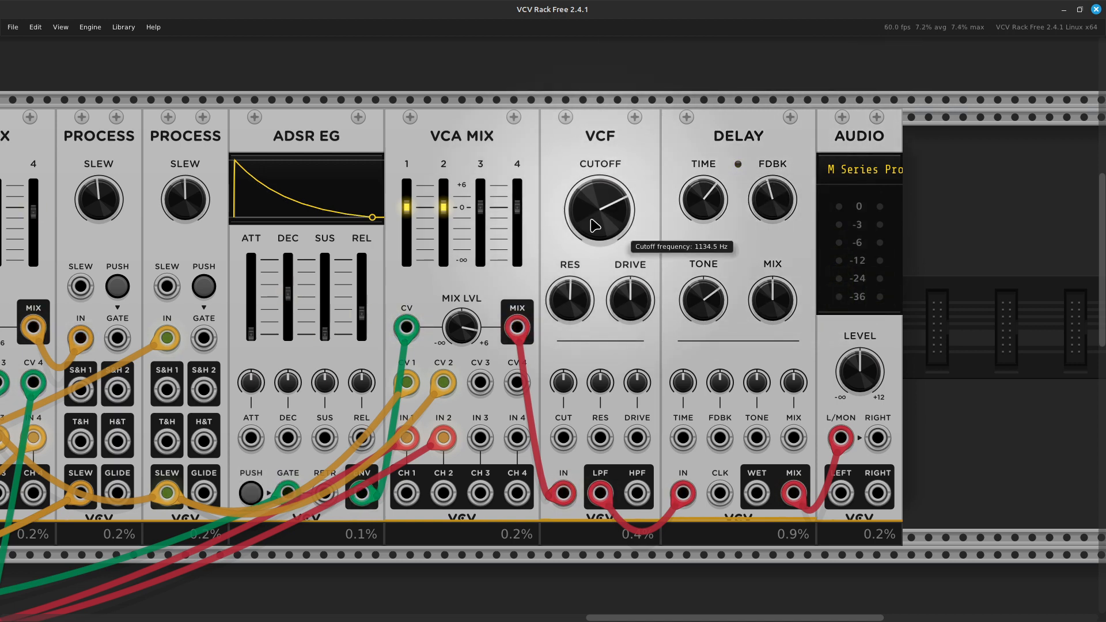
{"action": "left_click_drag", "start_coordinate": [599, 216], "coordinate": [599, 190]}
{"action": "left_click_drag", "start_coordinate": [570, 291], "coordinate": [571, 299]}
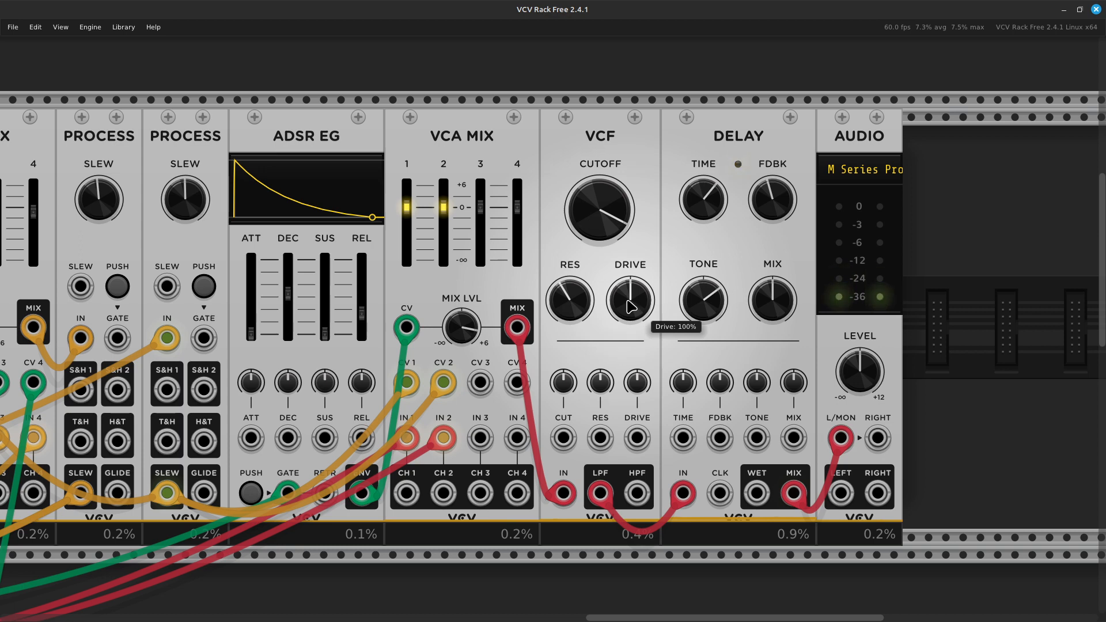
{"action": "left_click_drag", "start_coordinate": [631, 307], "coordinate": [630, 302]}
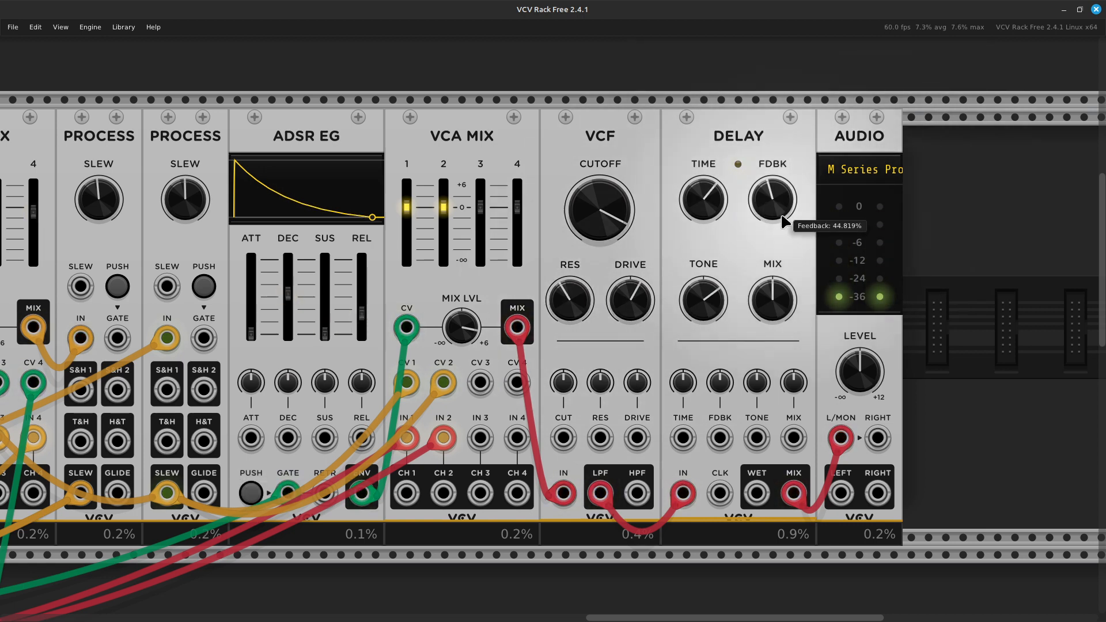
Lower the delay feedback to about 27% and the VCF resonance to a little below 28%
{"action": "left_click_drag", "start_coordinate": [770, 211], "coordinate": [770, 211]}
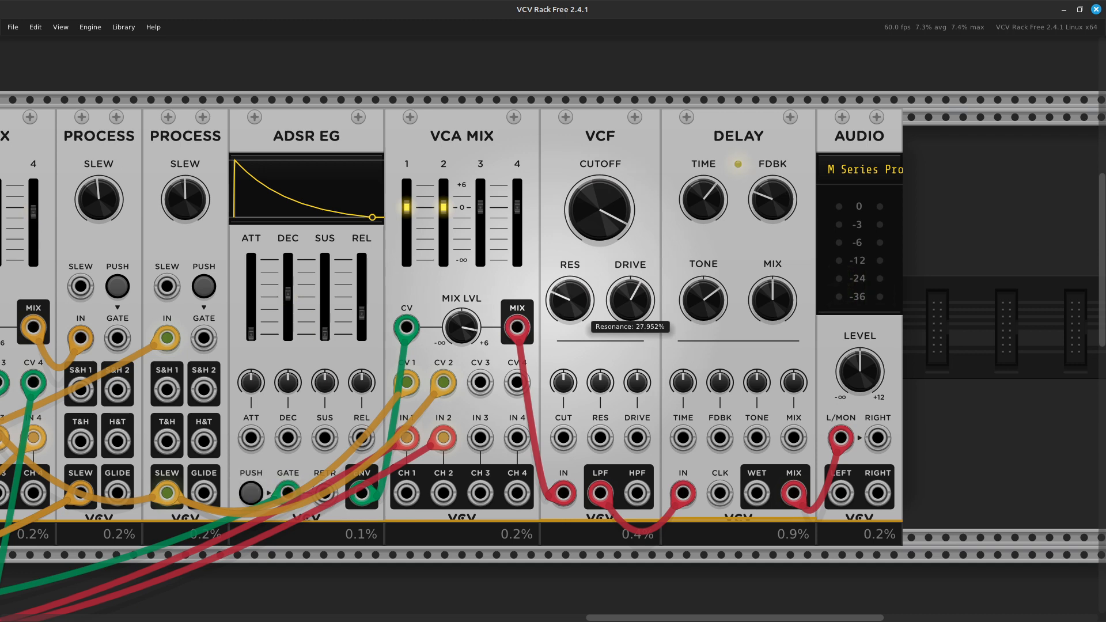
{"action": "left_click_drag", "start_coordinate": [582, 312], "coordinate": [583, 342]}
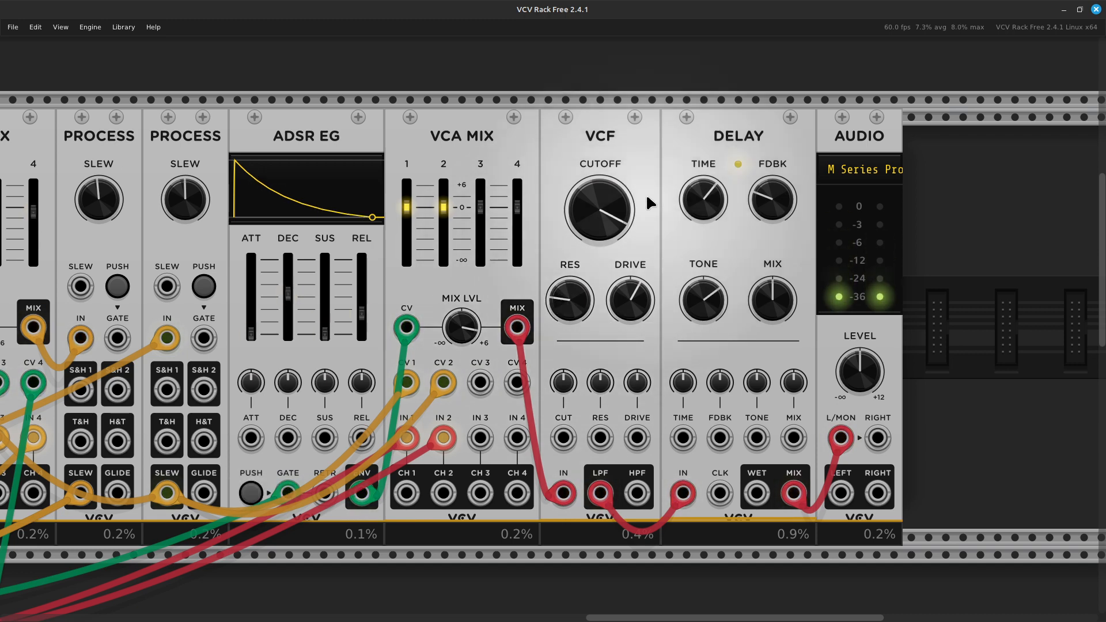
Lower the delay feedback slightly below 27% and ease the VCF drive back to just above 100%
{"action": "mouse_move", "coordinate": [772, 202]}
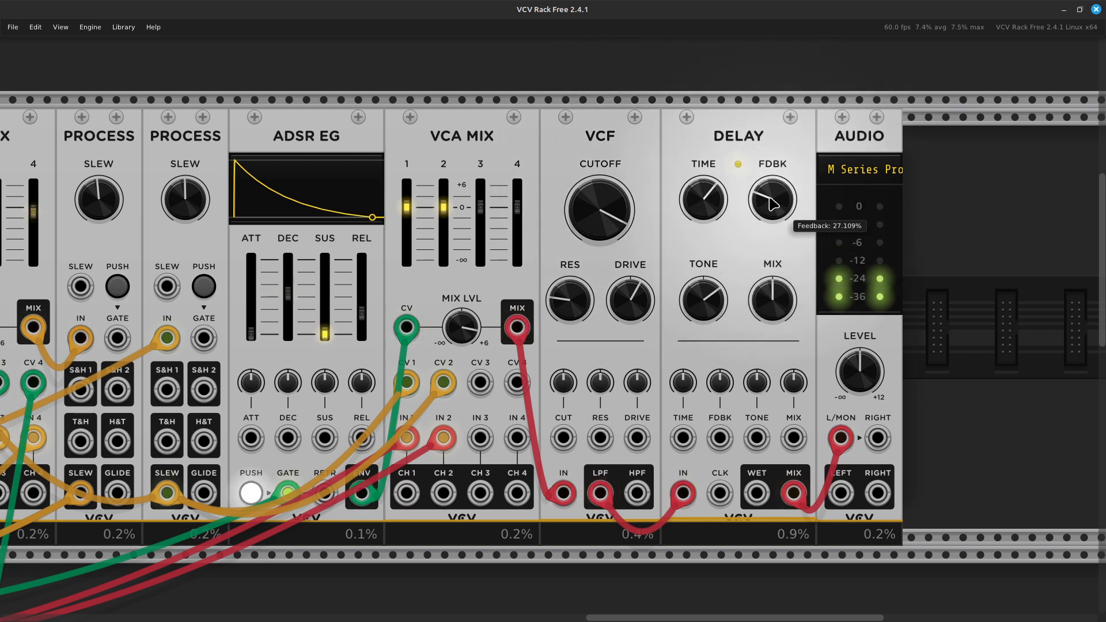
{"action": "mouse_move", "coordinate": [699, 210]}
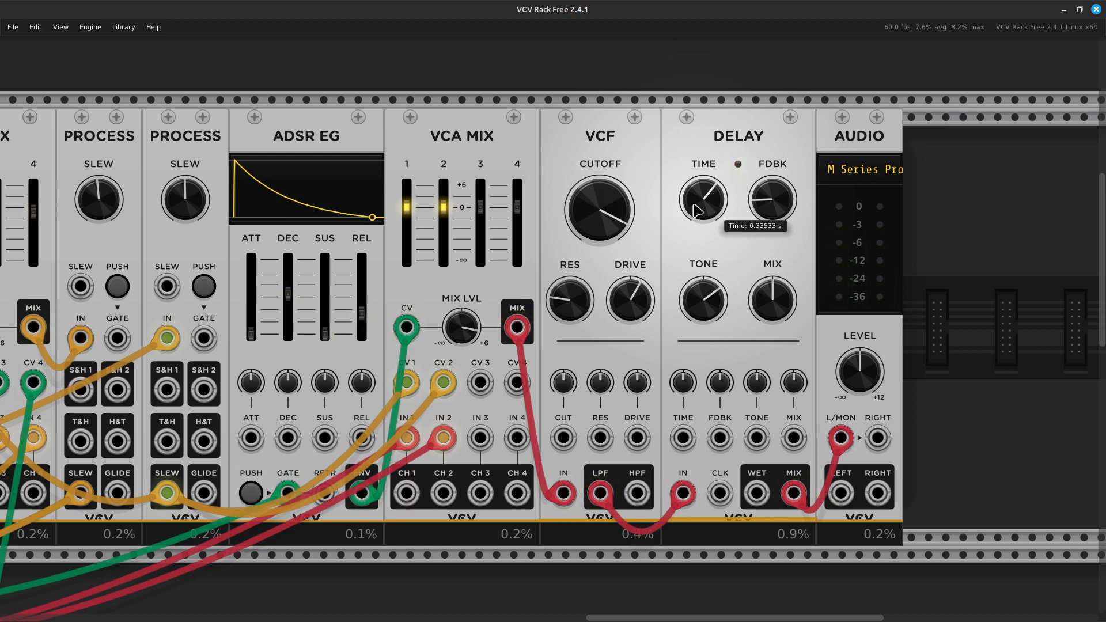
{"action": "left_click_drag", "start_coordinate": [617, 314], "coordinate": [617, 320]}
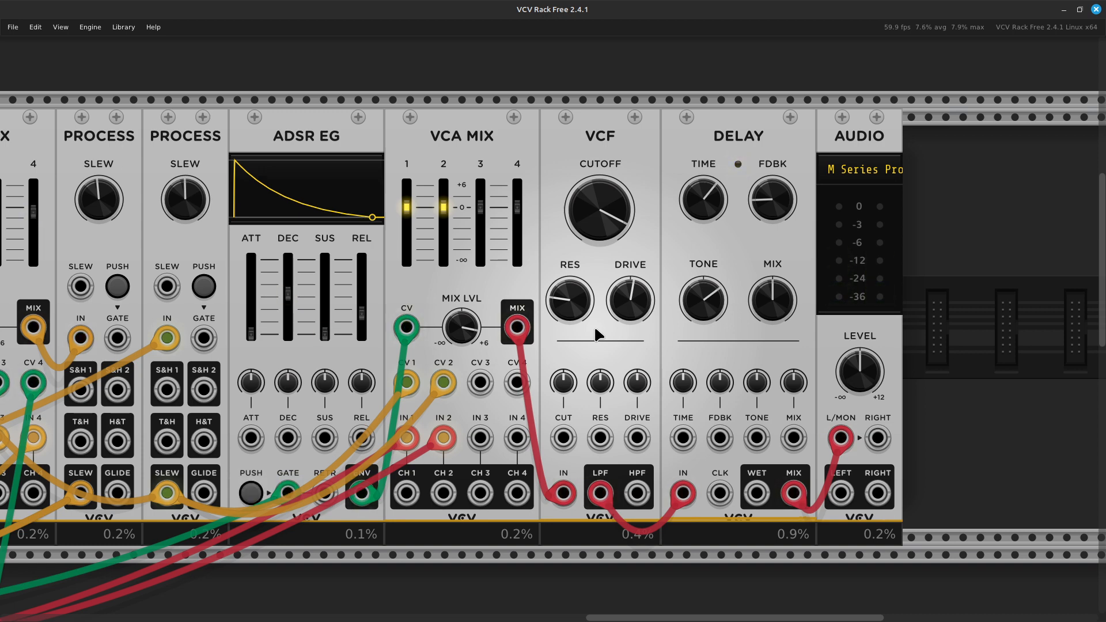
Set the MIDI-CV module to 8 polyphony channels
{"action": "scroll", "coordinate": [594, 330], "scroll_direction": "left", "scroll_amount": 10}
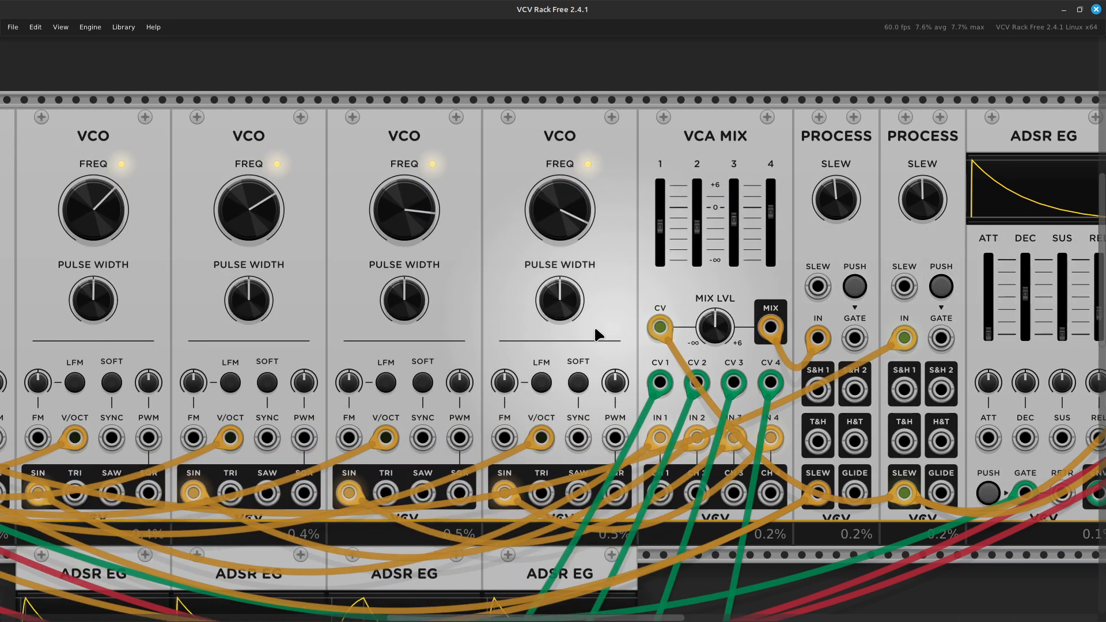
{"action": "scroll", "coordinate": [594, 330], "scroll_direction": "left", "scroll_amount": 10}
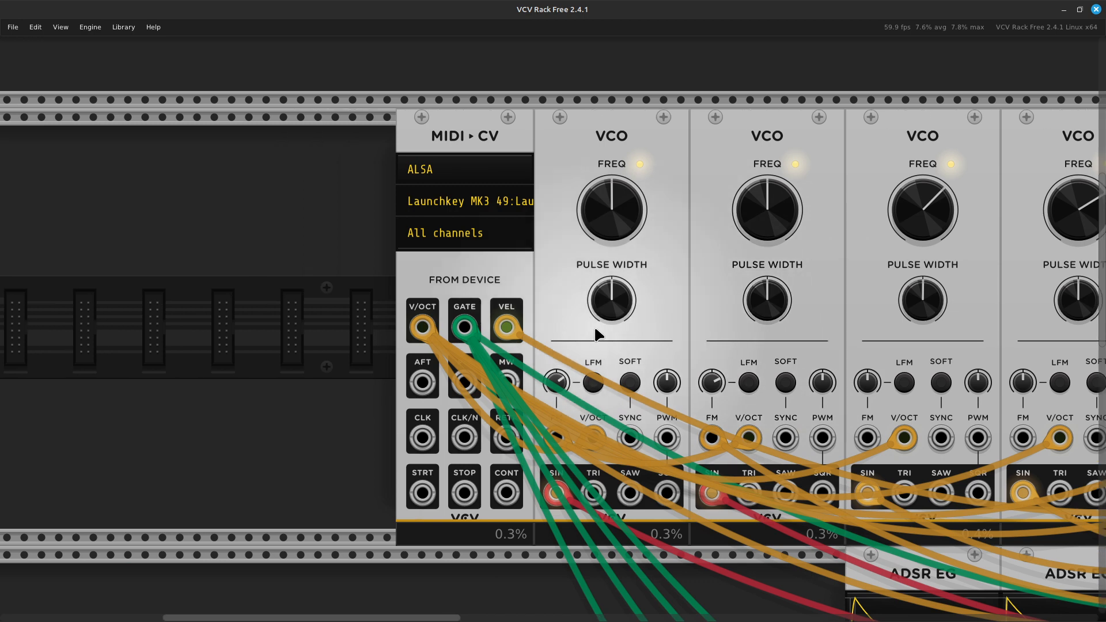
{"action": "right_click", "coordinate": [440, 275]}
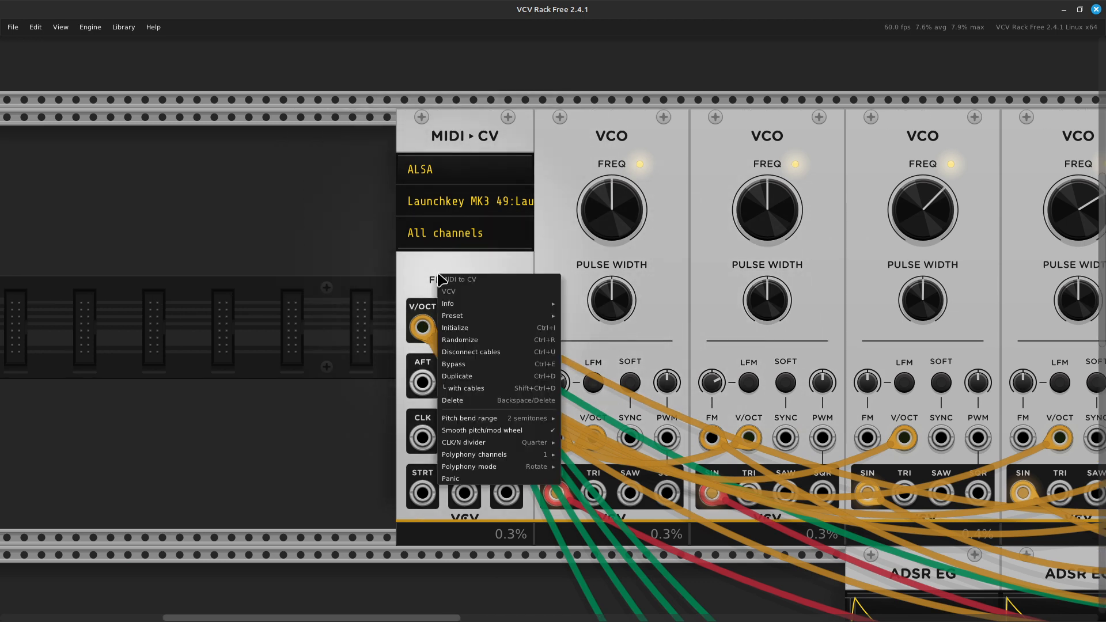
{"action": "mouse_move", "coordinate": [494, 468]}
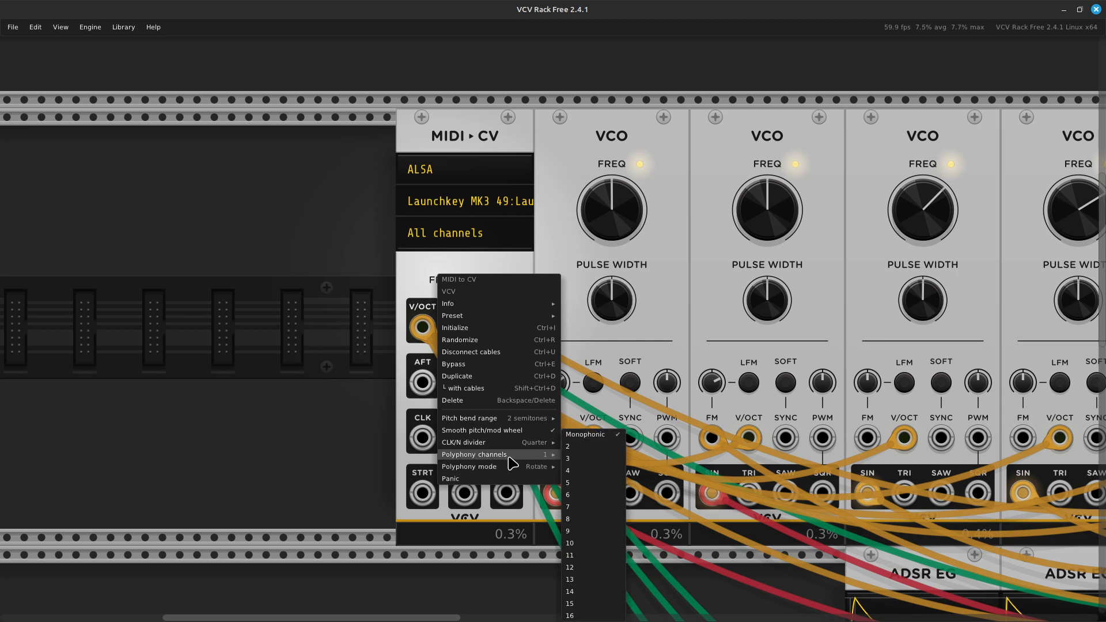
{"action": "left_click", "coordinate": [581, 520]}
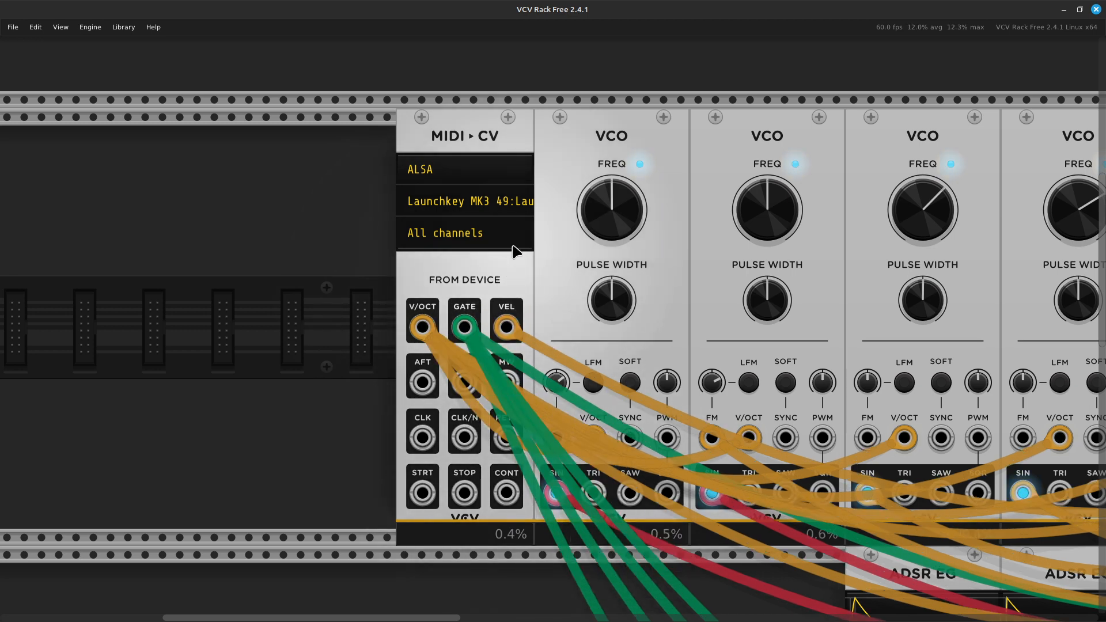
Set the MIDI-CV module's polyphony mode to Reuse
{"action": "right_click", "coordinate": [502, 265]}
{"action": "mouse_move", "coordinate": [571, 447]}
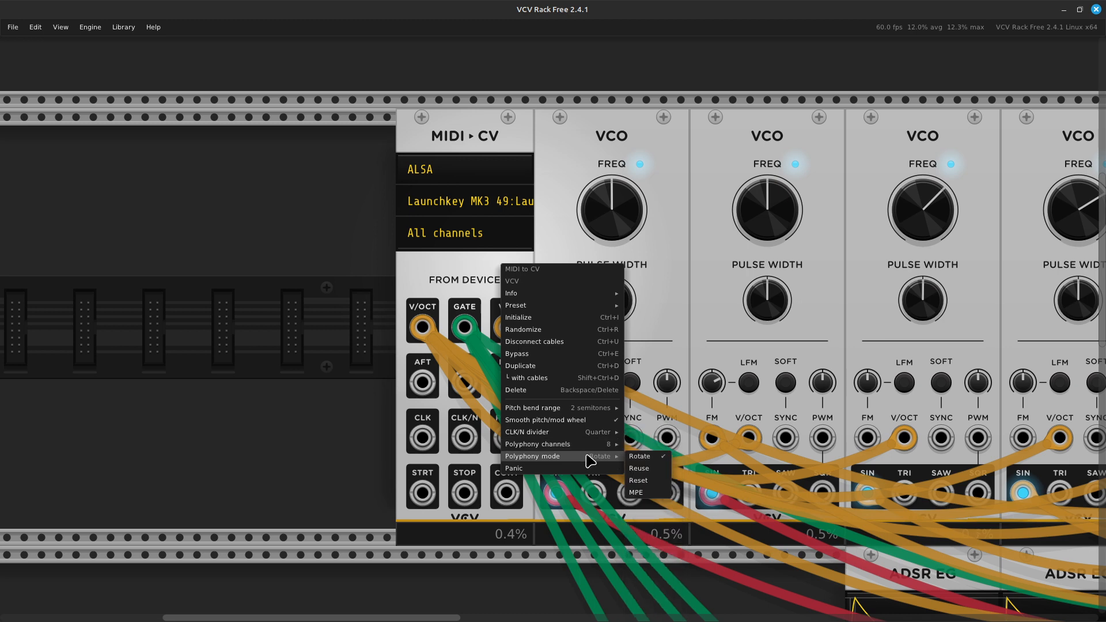
{"action": "left_click", "coordinate": [650, 469]}
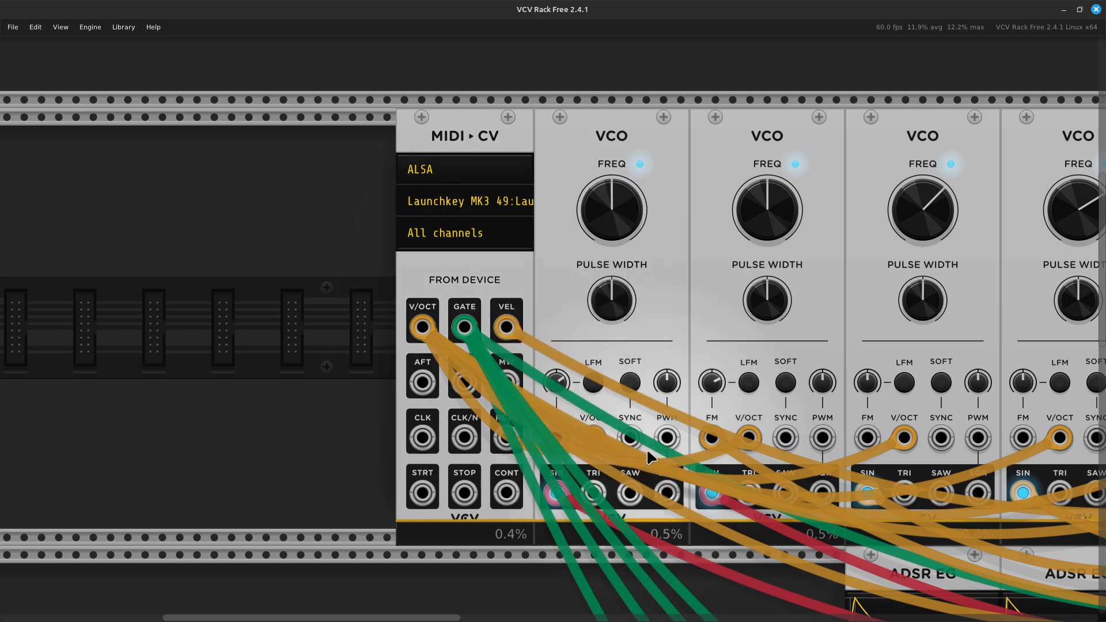
Examine the whole patch, from MIDI-CV through the VCOs, envelopes and VCA mixes to the VCF, delay and audio output
{"action": "scroll", "coordinate": [647, 452], "scroll_direction": "down", "scroll_amount": 2}
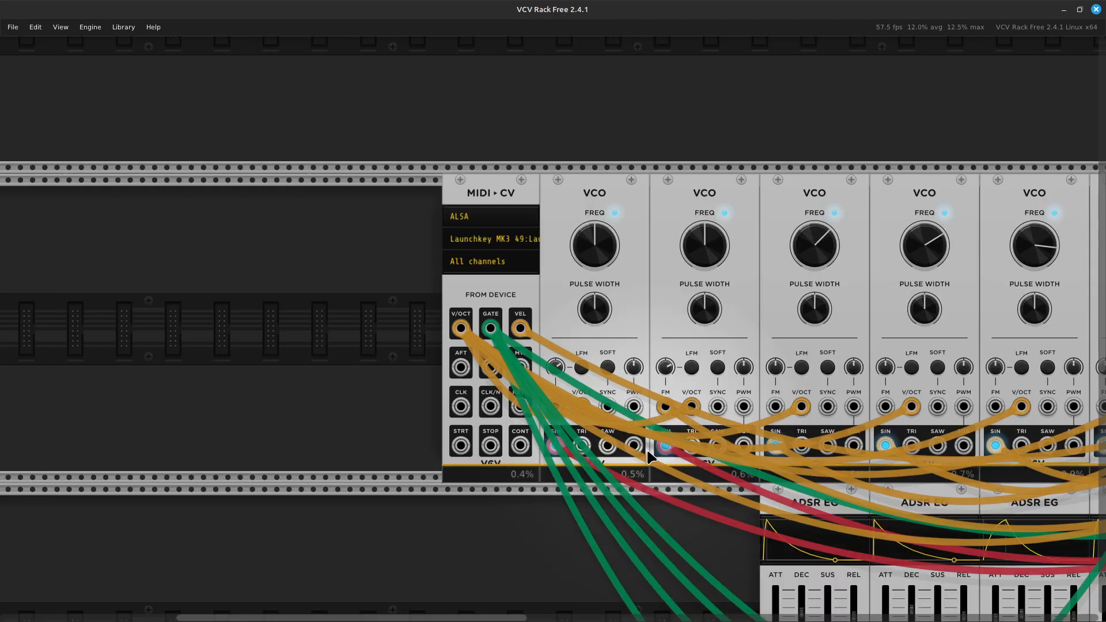
{"action": "scroll", "coordinate": [647, 456], "scroll_direction": "right", "scroll_amount": 10}
{"action": "scroll", "coordinate": [649, 456], "scroll_direction": "down", "scroll_amount": 2}
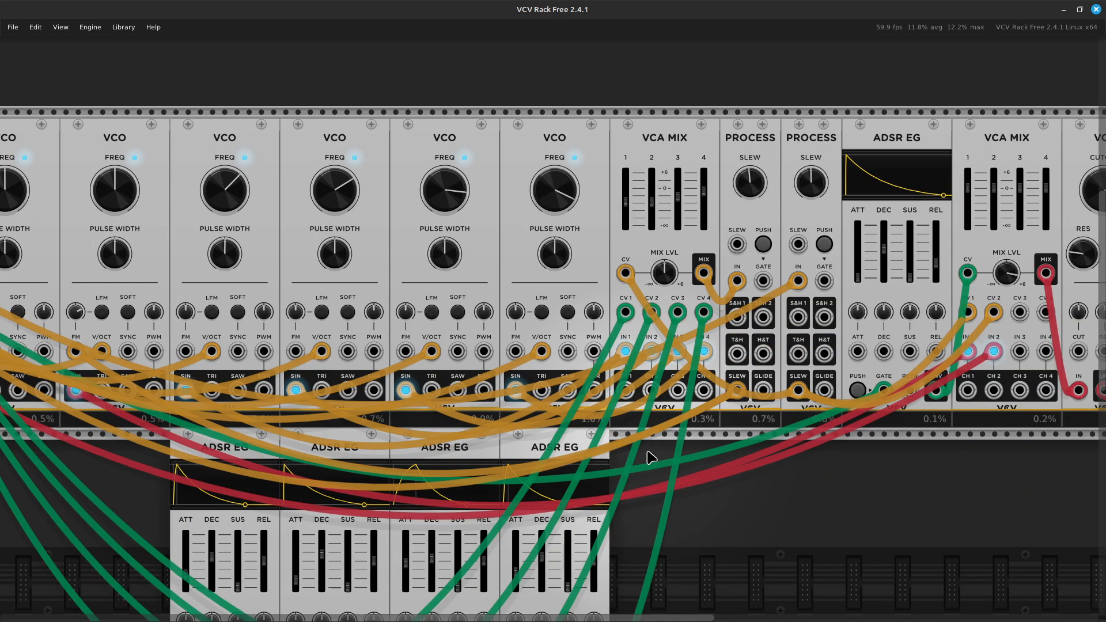
{"action": "scroll", "coordinate": [650, 458], "scroll_direction": "down", "scroll_amount": 2}
{"action": "scroll", "coordinate": [651, 458], "scroll_direction": "right", "scroll_amount": 2}
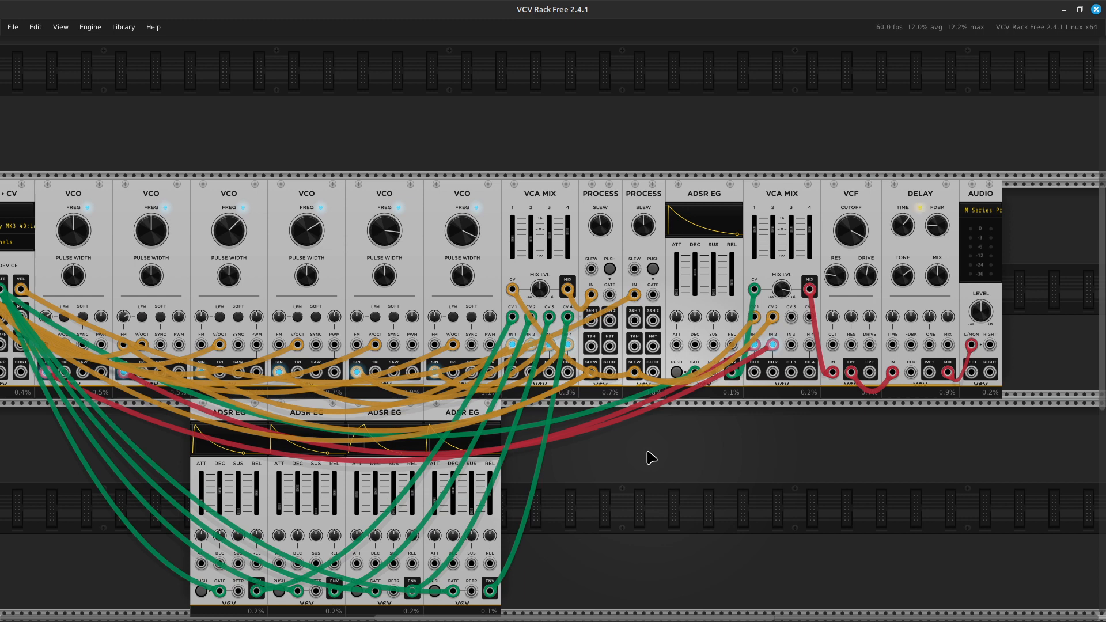
{"action": "scroll", "coordinate": [651, 457], "scroll_direction": "left", "scroll_amount": 2}
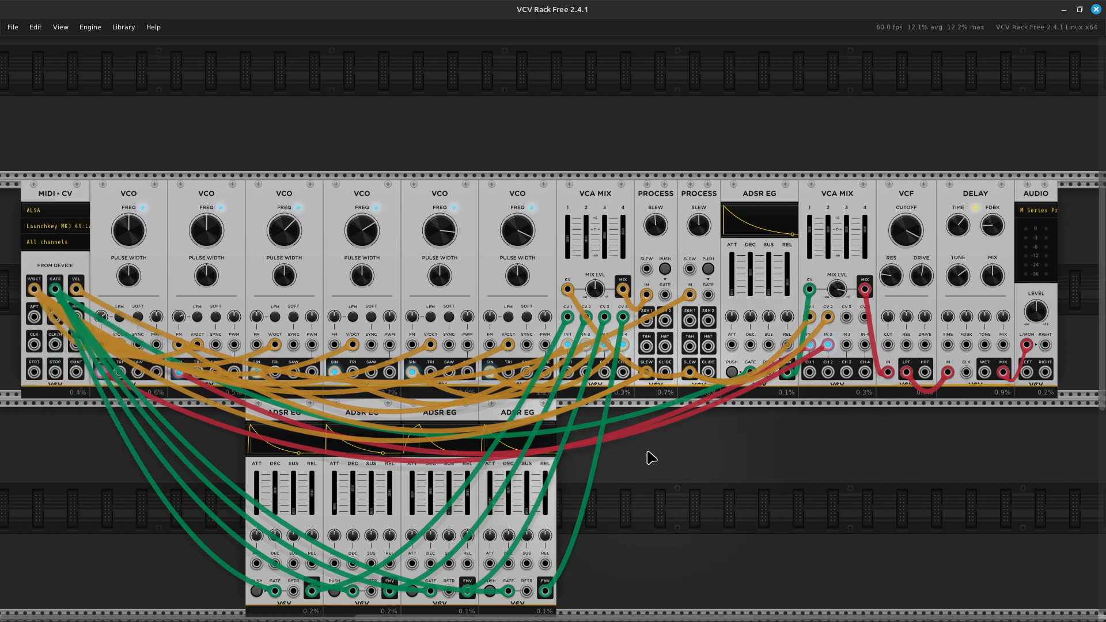
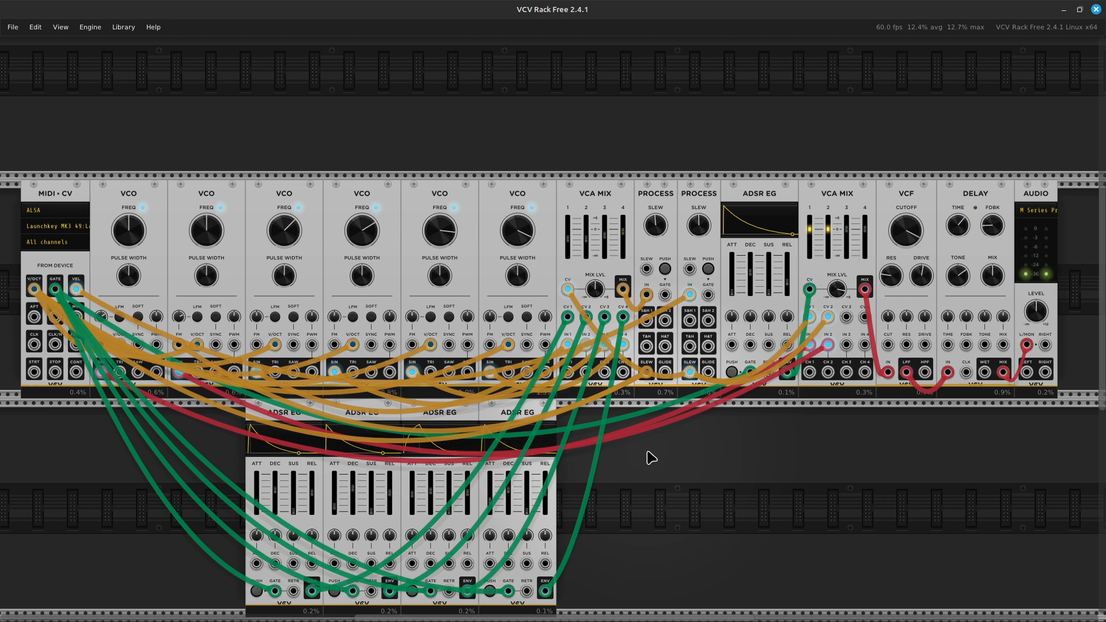
{"action": "scroll", "coordinate": [656, 427], "scroll_direction": "right", "scroll_amount": 6}
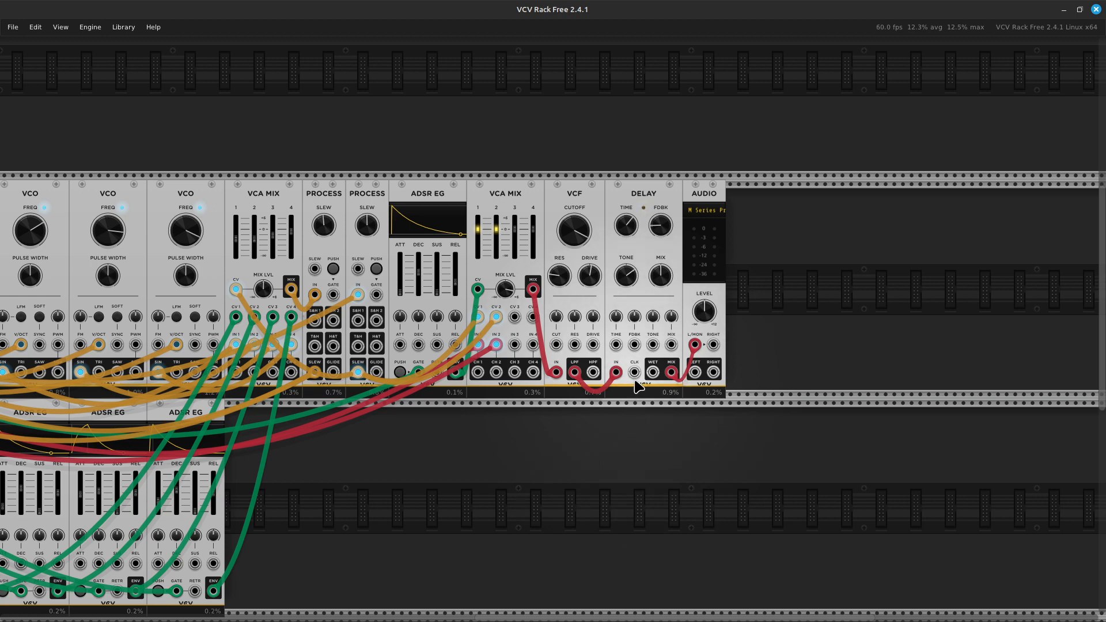
{"action": "scroll", "coordinate": [637, 387], "scroll_direction": "left", "scroll_amount": 10}
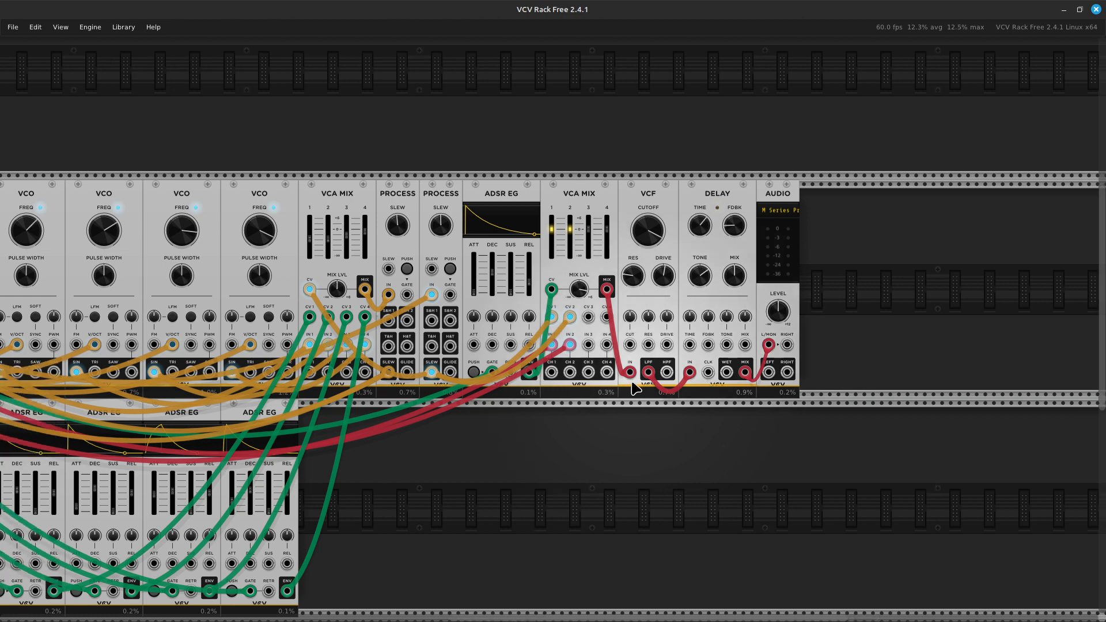
{"action": "scroll", "coordinate": [632, 387], "scroll_direction": "right", "scroll_amount": 3}
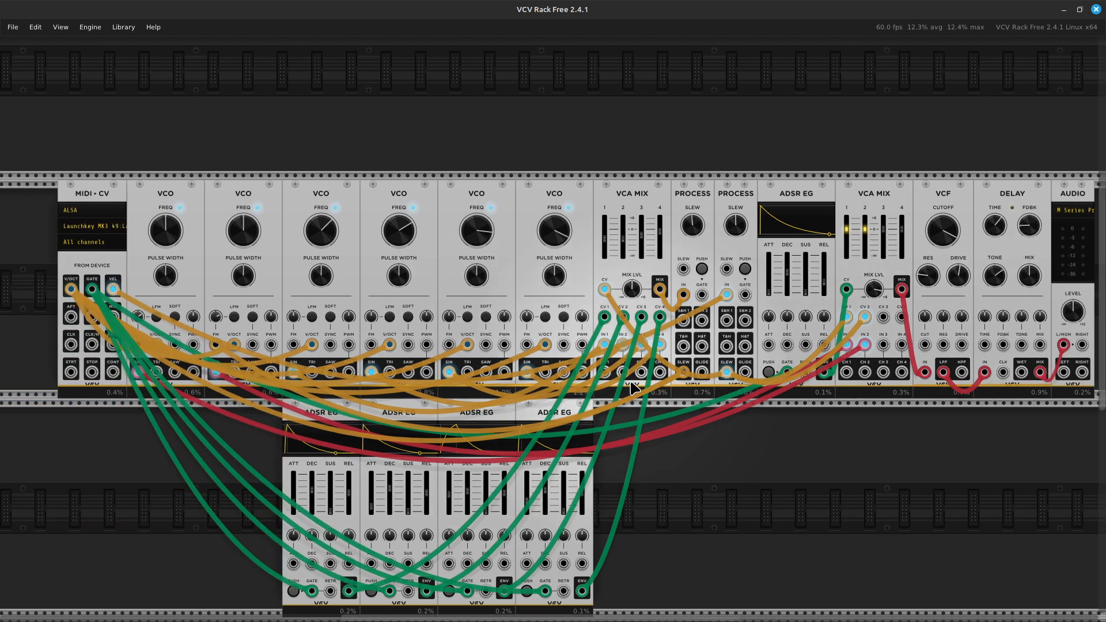
{"action": "scroll", "coordinate": [632, 387], "scroll_direction": "left", "scroll_amount": 3}
{"action": "scroll", "coordinate": [632, 387], "scroll_direction": "right", "scroll_amount": 5}
{"action": "scroll", "coordinate": [632, 387], "scroll_direction": "left", "scroll_amount": 2}
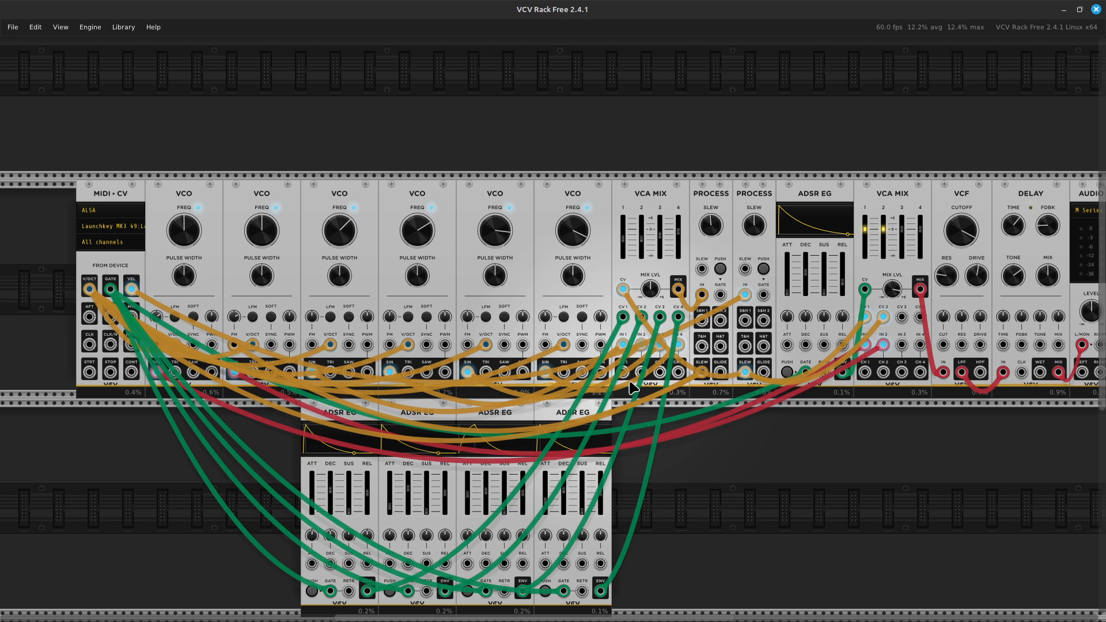
Frame the complete patch in view and save a PNG screenshot of it in the Pictures folder
{"action": "scroll", "coordinate": [632, 387], "scroll_direction": "down", "scroll_amount": 2}
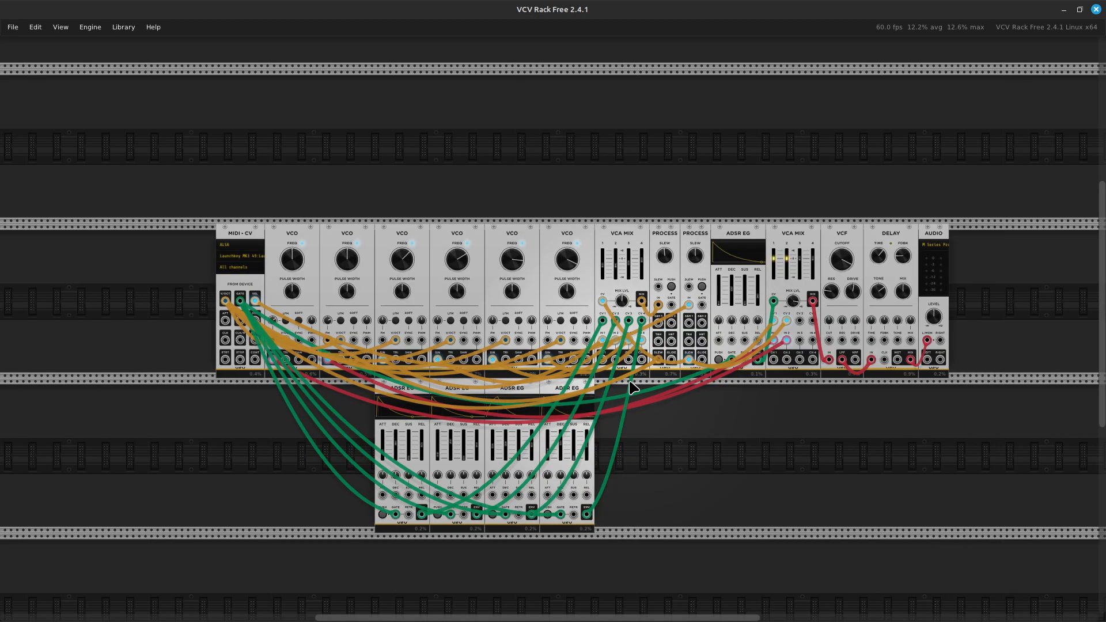
{"action": "scroll", "coordinate": [631, 387], "scroll_direction": "right", "scroll_amount": 1}
{"action": "scroll", "coordinate": [631, 387], "scroll_direction": "left", "scroll_amount": 3}
{"action": "scroll", "coordinate": [632, 387], "scroll_direction": "down", "scroll_amount": 5}
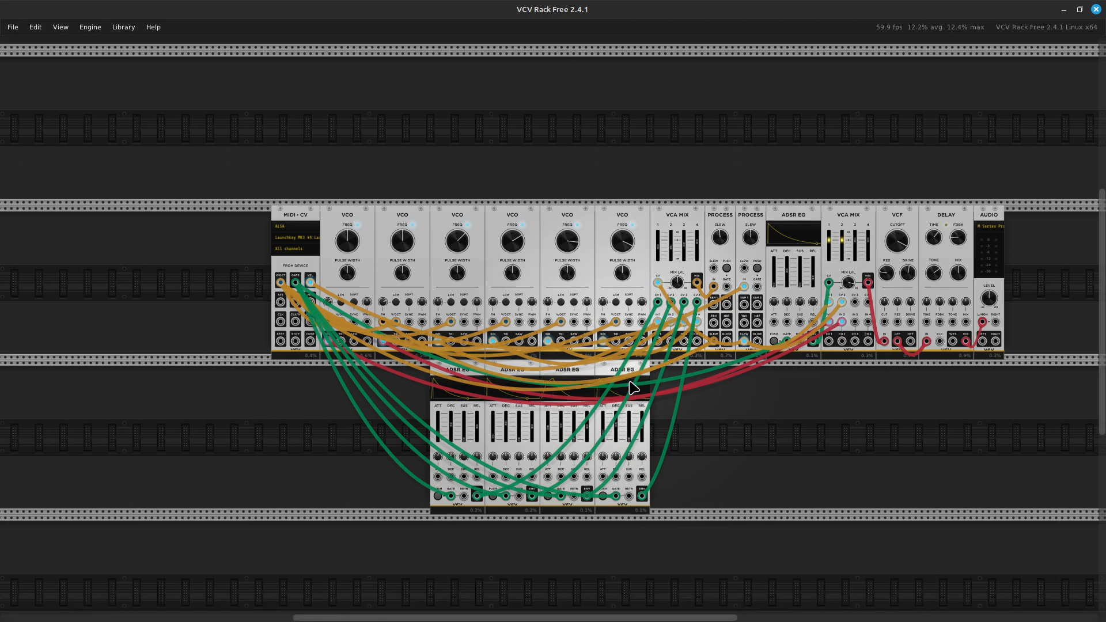
{"action": "scroll", "coordinate": [631, 387], "scroll_direction": "up", "scroll_amount": 4}
{"action": "scroll", "coordinate": [632, 387], "scroll_direction": "right", "scroll_amount": 3}
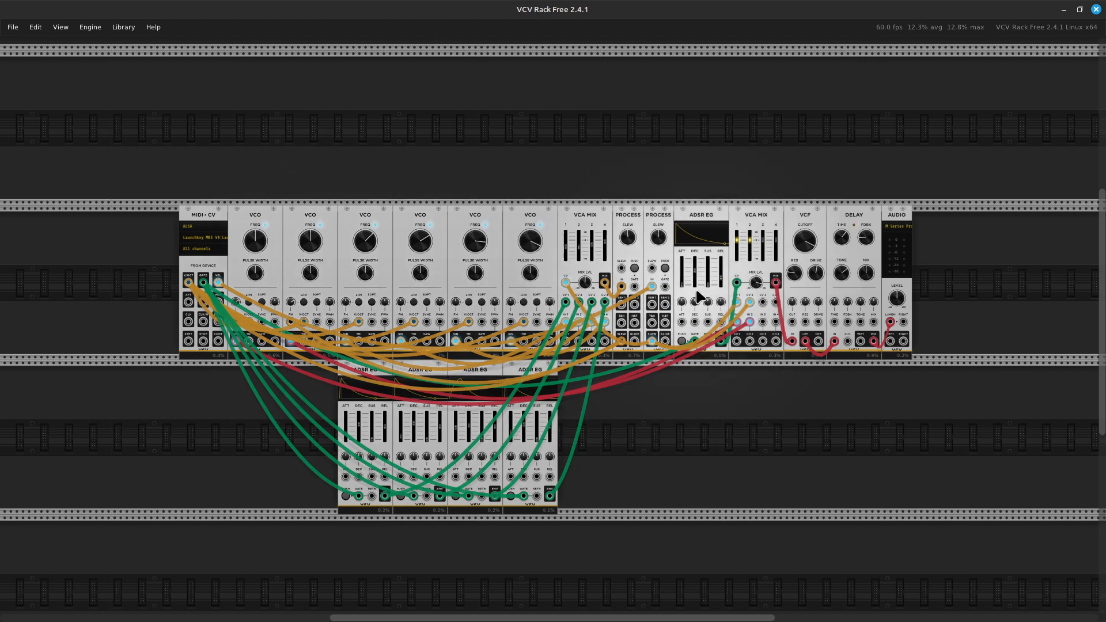
{"action": "mouse_move", "coordinate": [313, 241]}
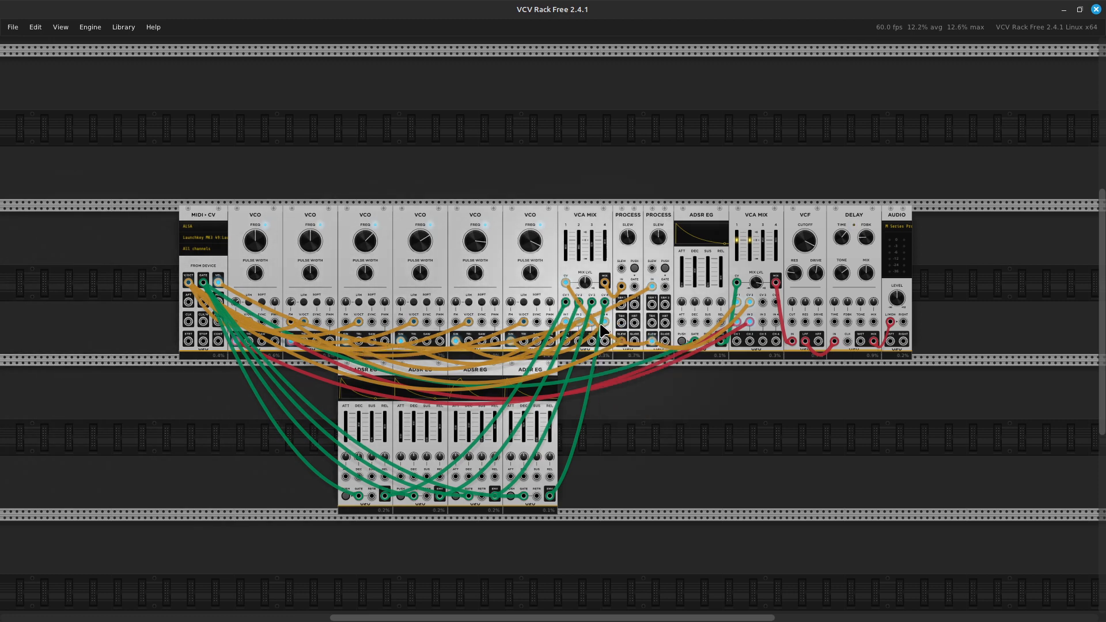
{"action": "mouse_move", "coordinate": [348, 344]}
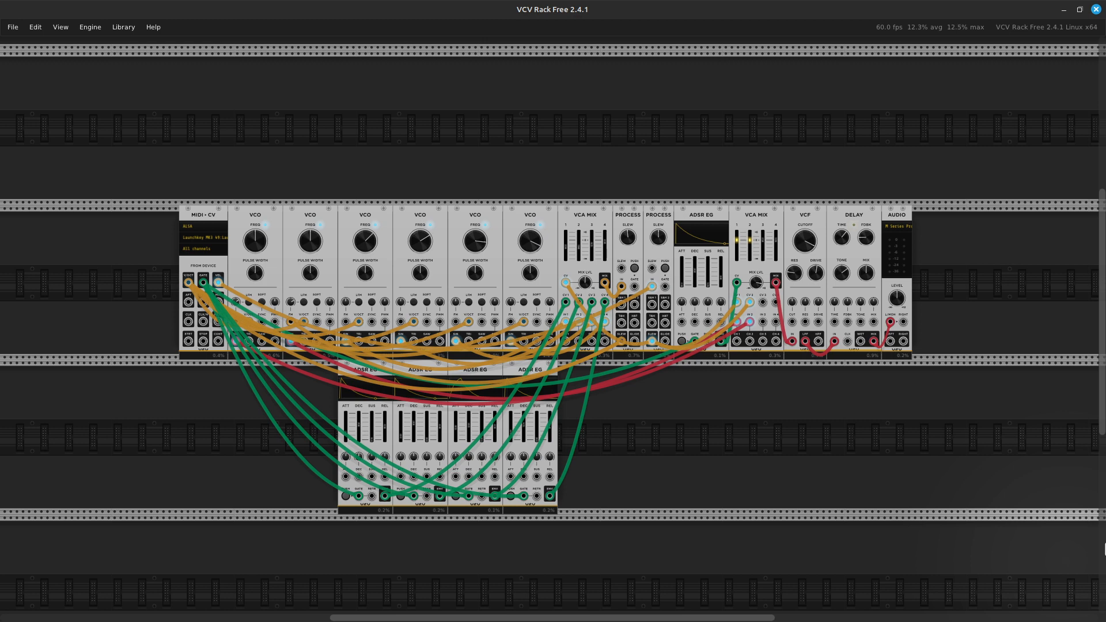
{"action": "key", "text": "Print"}
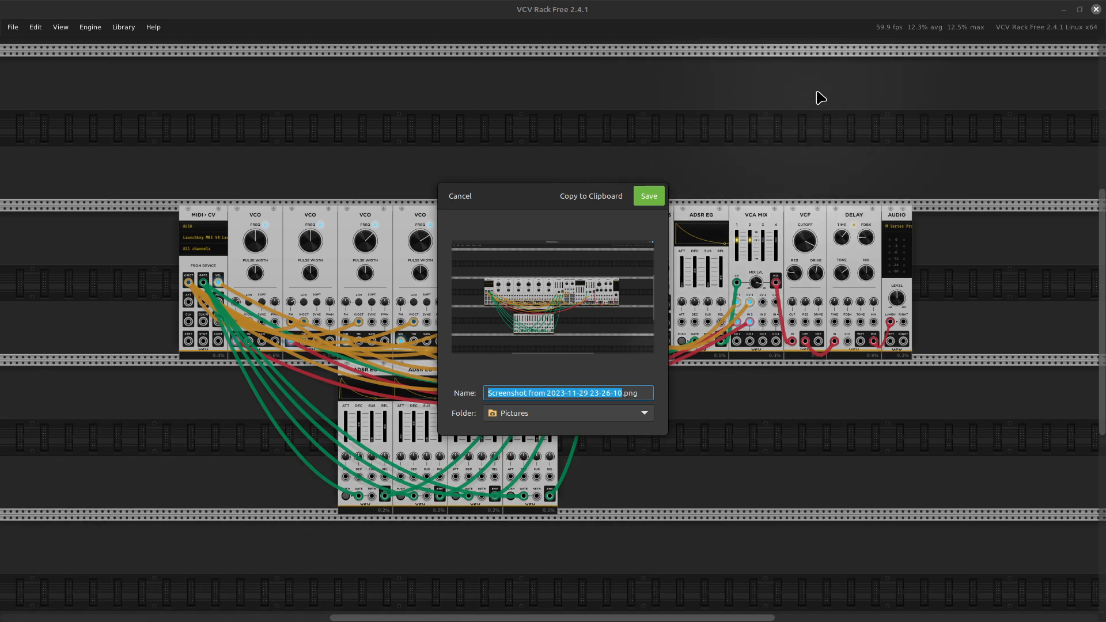
{"action": "left_click", "coordinate": [655, 201]}
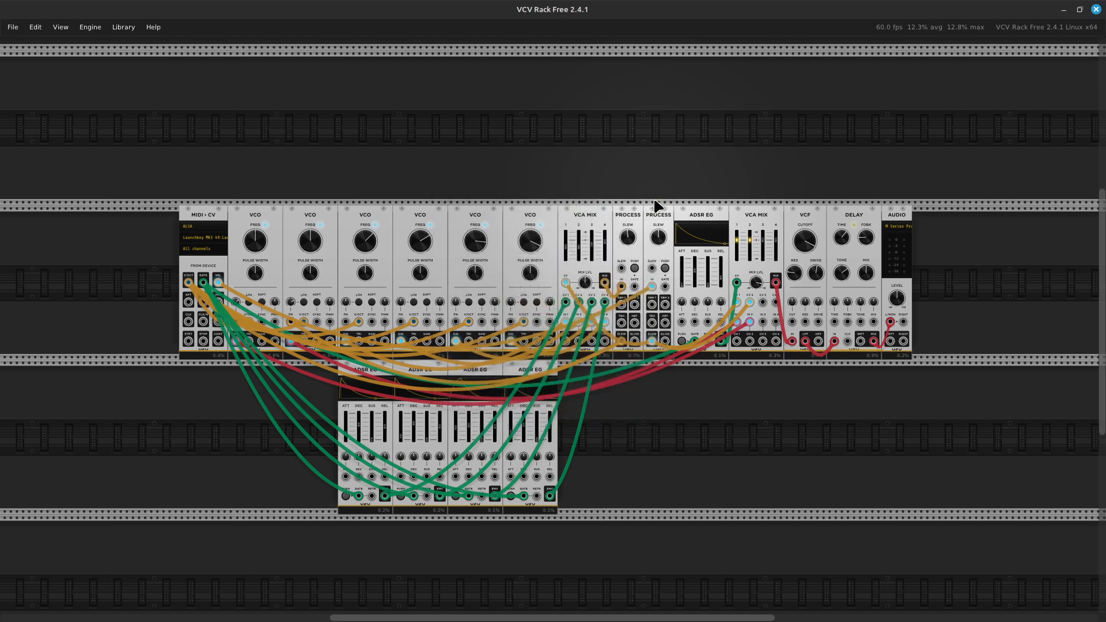